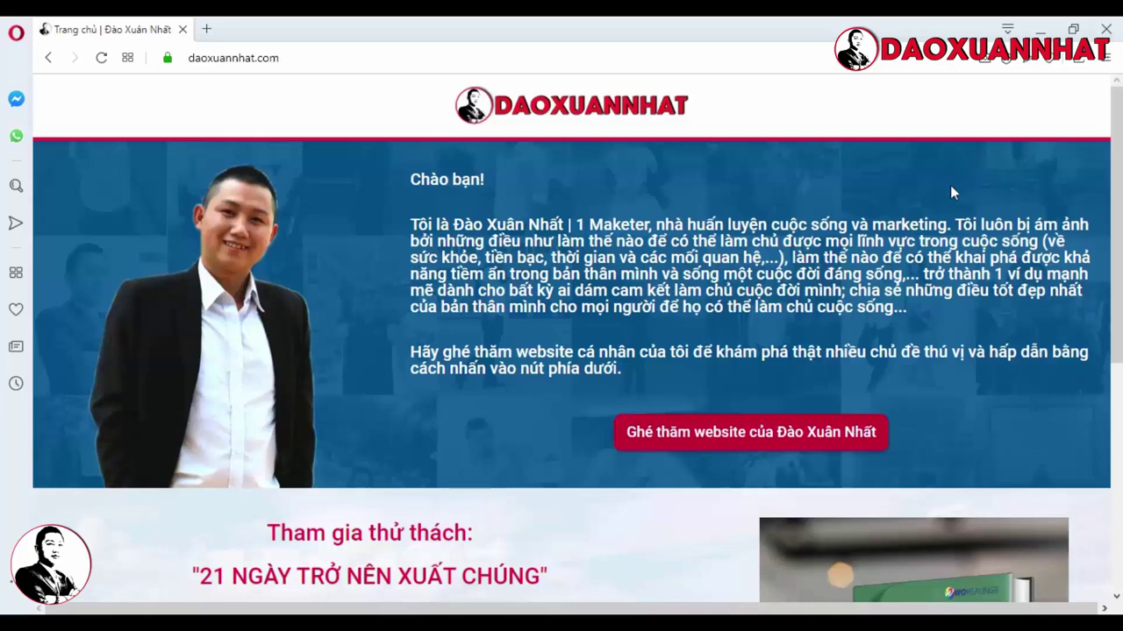
Open the xuannhat.net blog and its Photoshop CS5 installation article.
{"action": "left_click", "coordinate": [756, 438]}
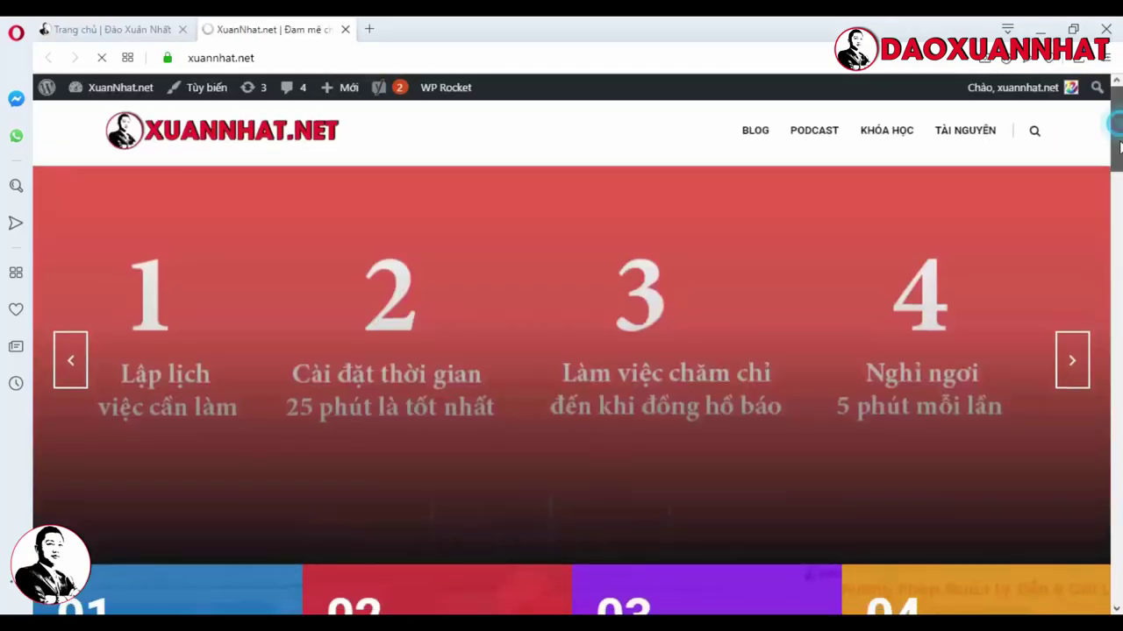
{"action": "left_click_drag", "start_coordinate": [1120, 134], "coordinate": [1118, 230]}
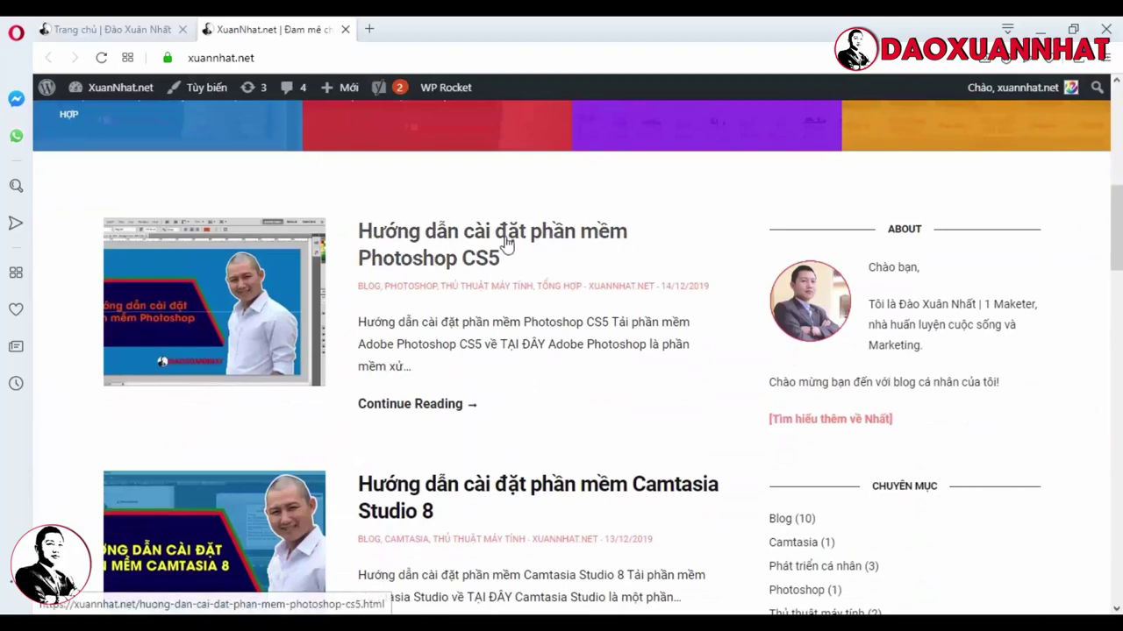
{"action": "left_click", "coordinate": [482, 245]}
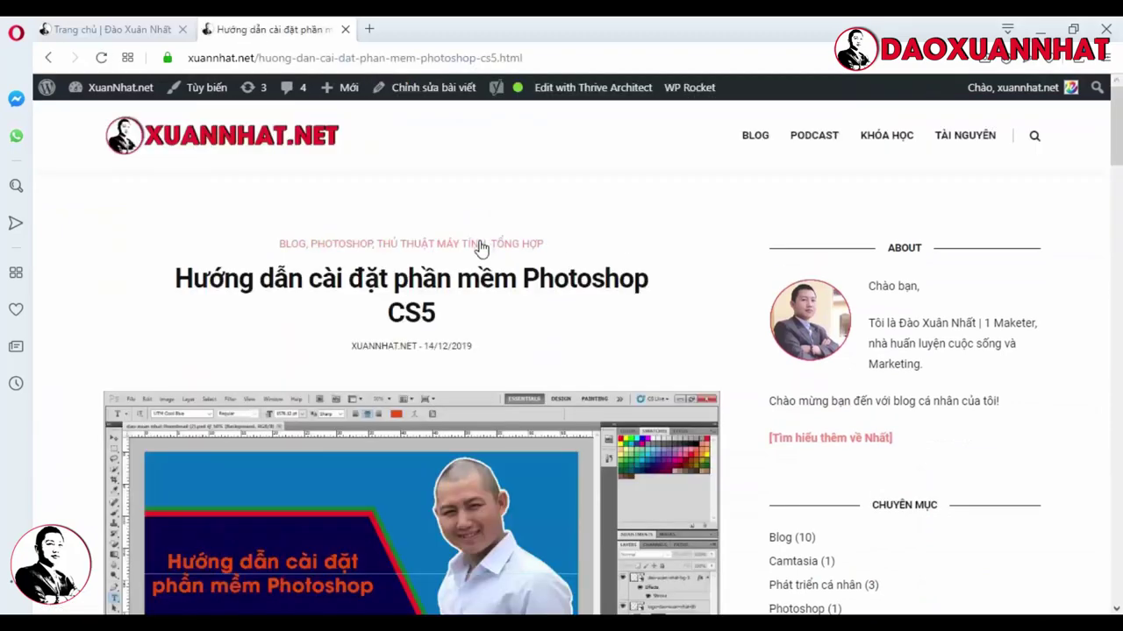
Scroll through the Photoshop CS5 installation guide, then return to PowerPoint.
{"action": "left_click_drag", "start_coordinate": [1114, 172], "coordinate": [1113, 263]}
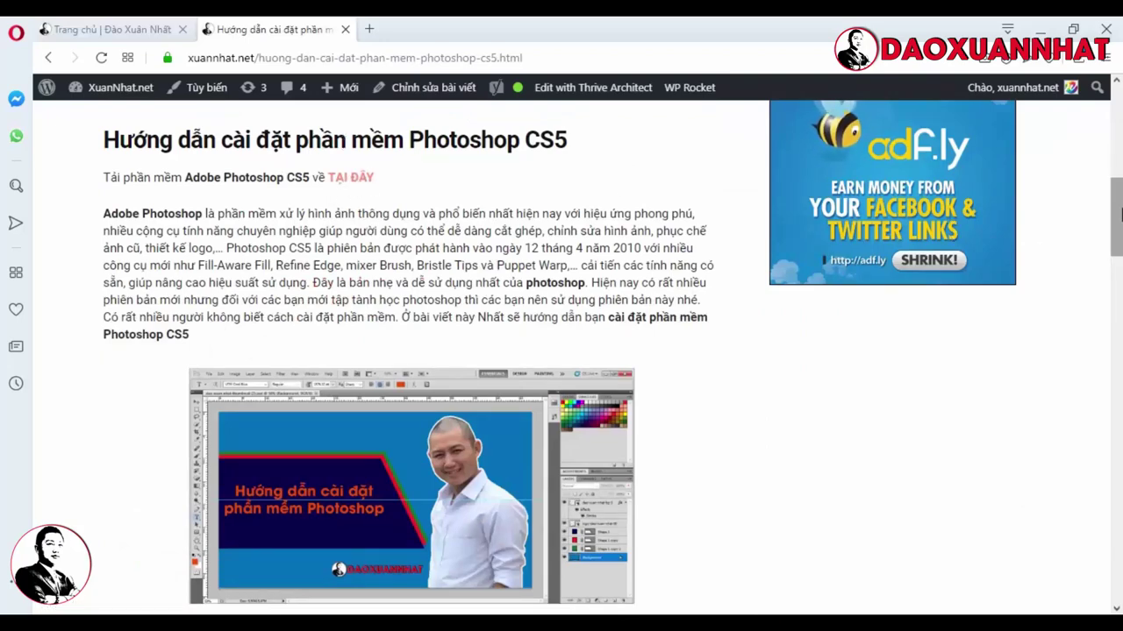
{"action": "left_click_drag", "start_coordinate": [1119, 215], "coordinate": [1117, 386]}
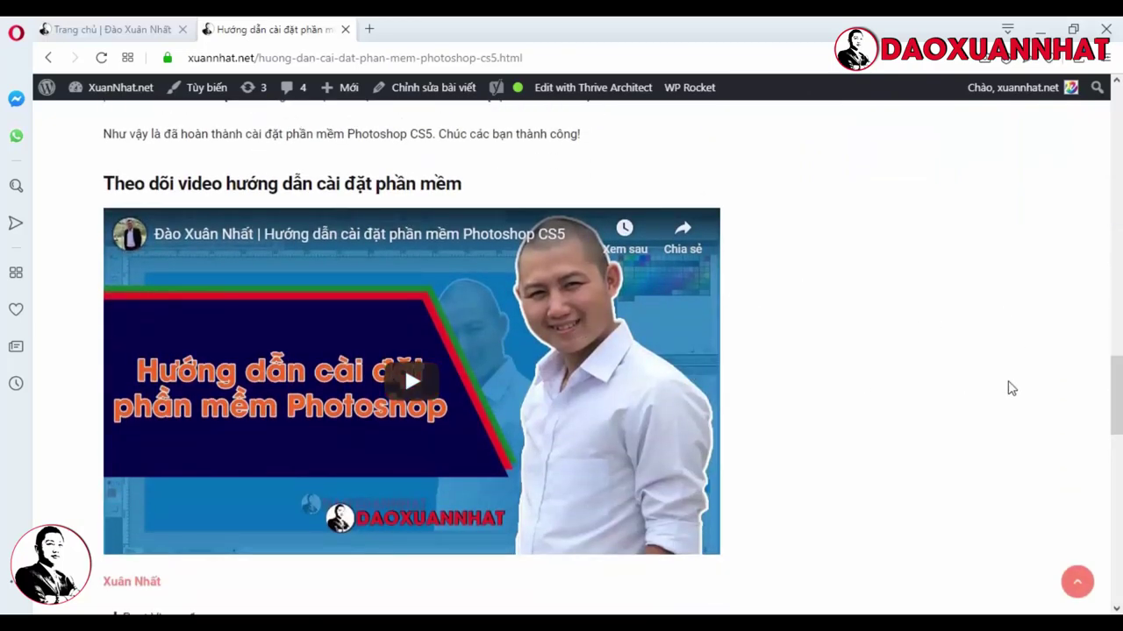
{"action": "left_click_drag", "start_coordinate": [1115, 391], "coordinate": [1119, 274]}
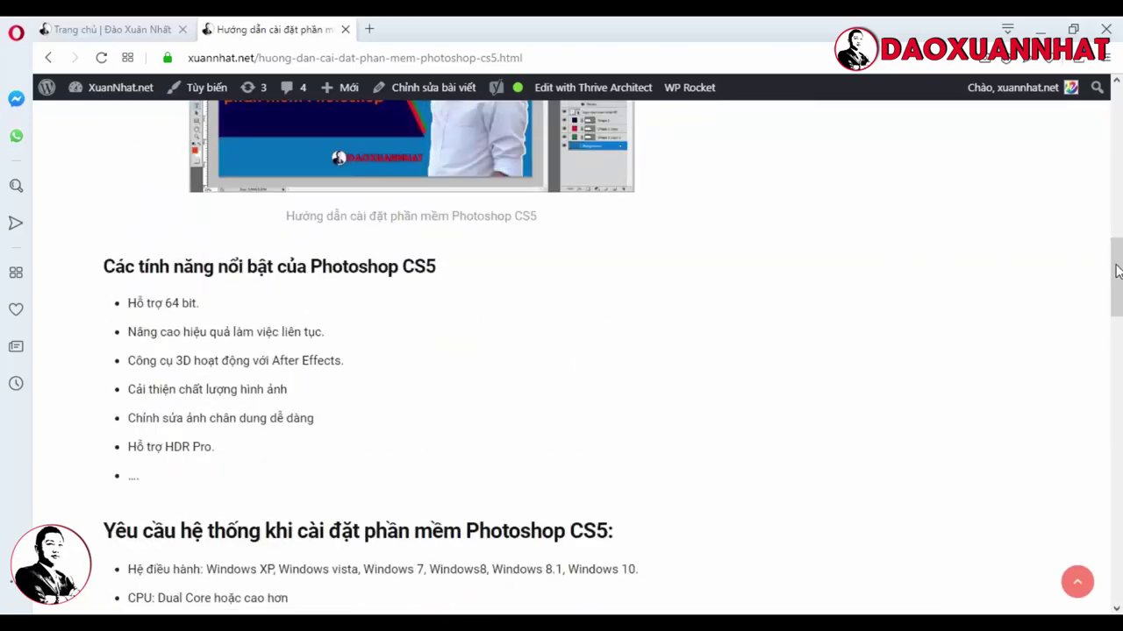
{"action": "left_click_drag", "start_coordinate": [1118, 272], "coordinate": [1117, 223]}
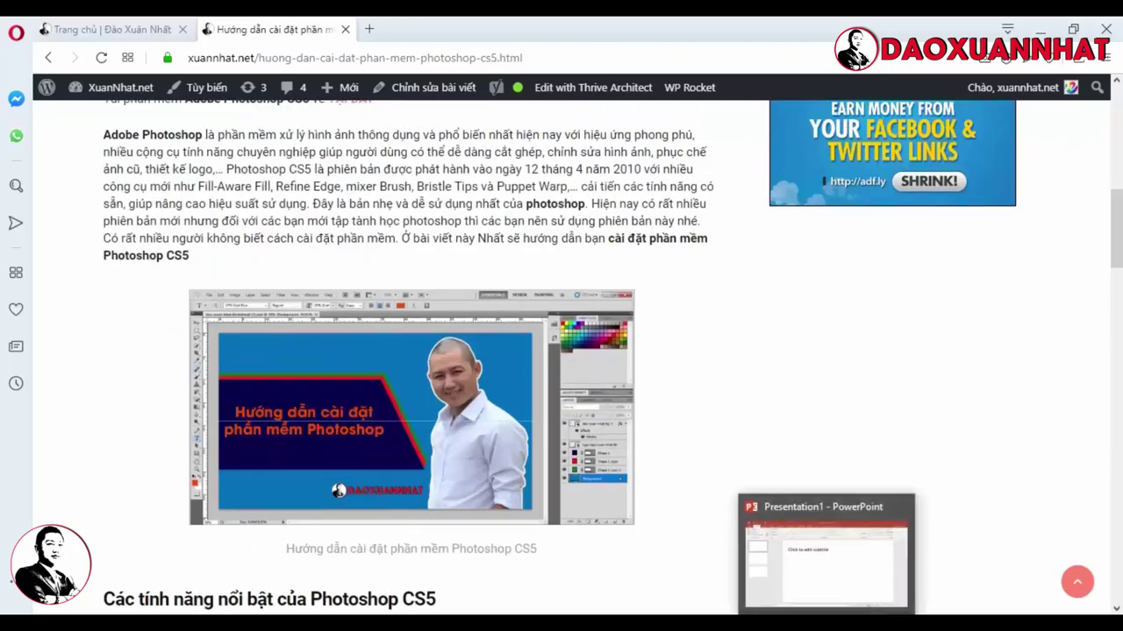
{"action": "left_click", "coordinate": [826, 554]}
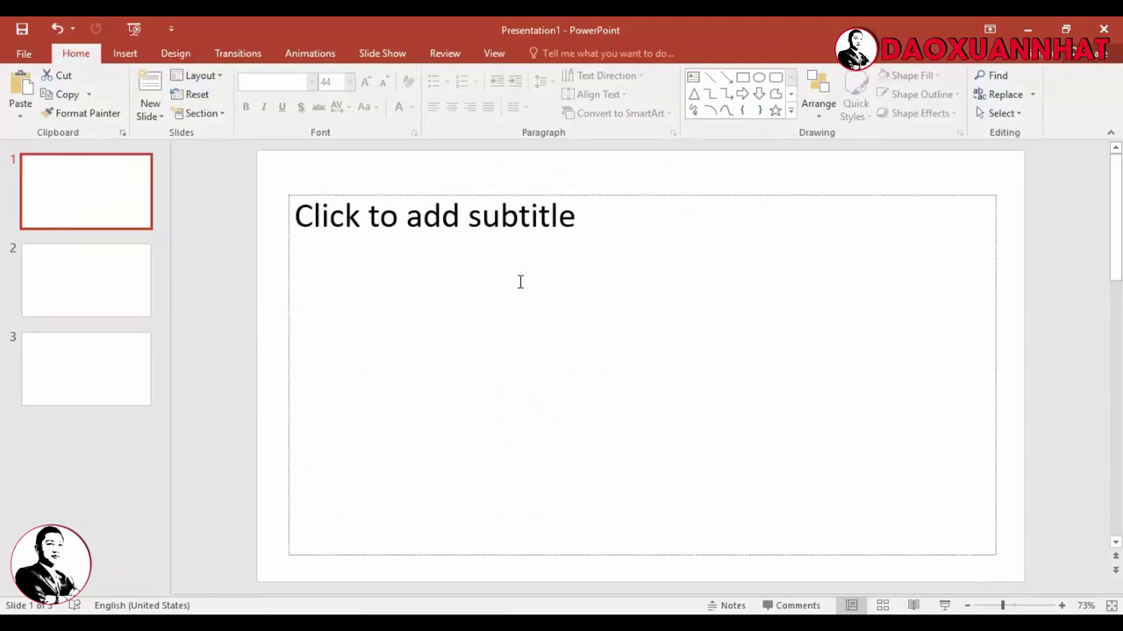
Write 'Bước 1: Chuẩn bị các file hình', 'Bước 2: Tiến hành chỉnh sửa', 'Bước 3: Xuất file' on slide 1.
{"action": "left_click", "coordinate": [361, 220]}
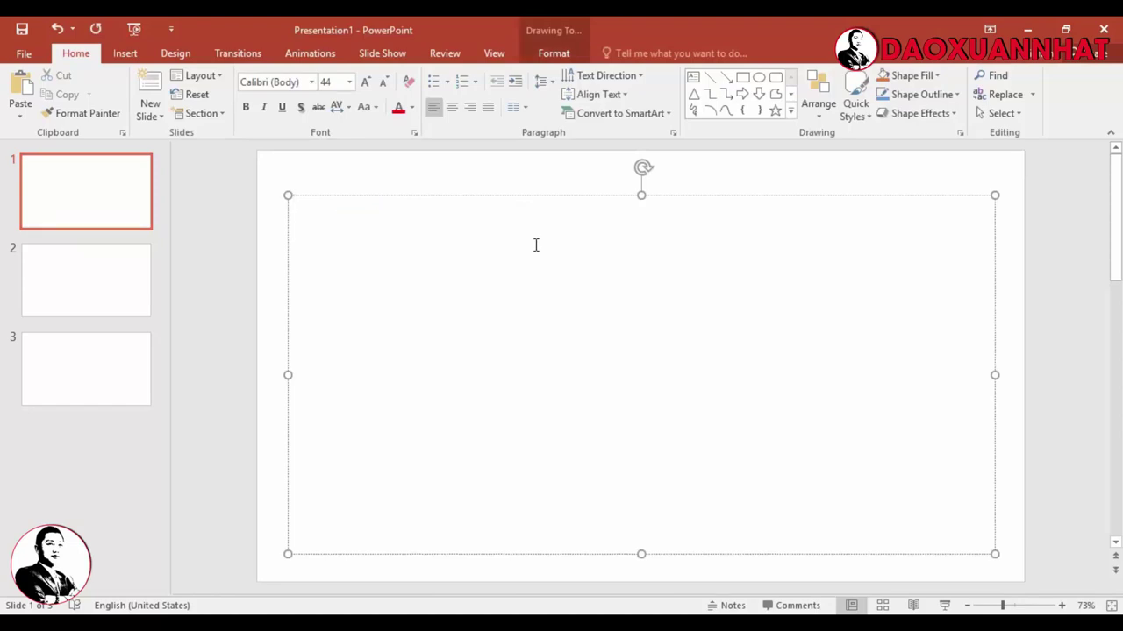
{"action": "type", "text": "Ch"}
{"action": "key", "text": "BackSpace"}
{"action": "key", "text": "BackSpace"}
{"action": "type", "text": "Bước"}
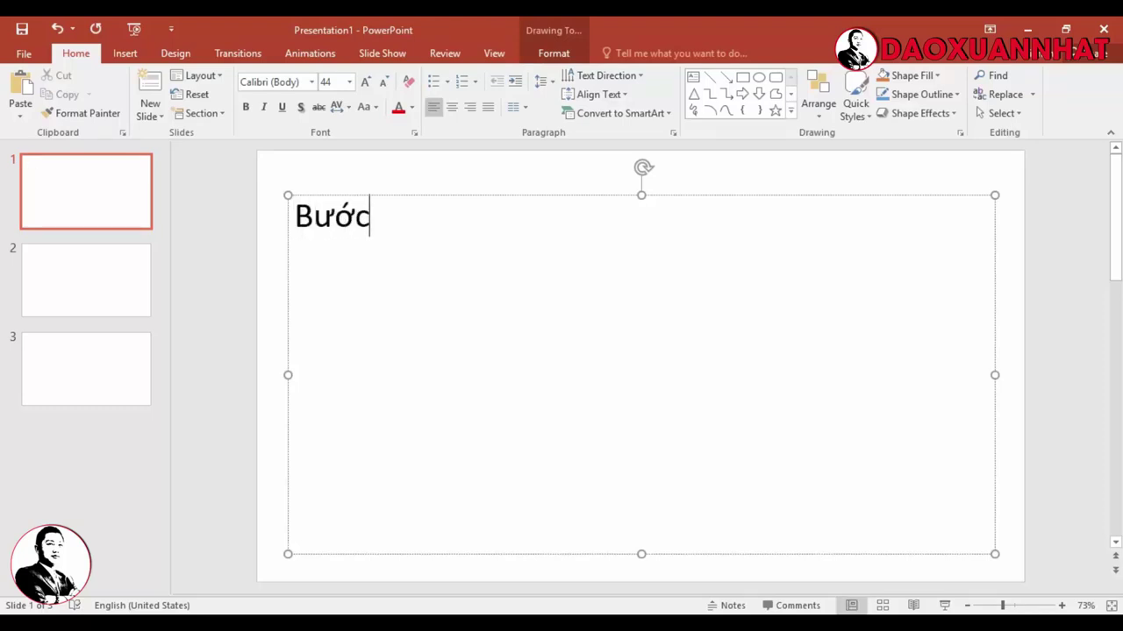
{"action": "type", "text": " 1: Ch"}
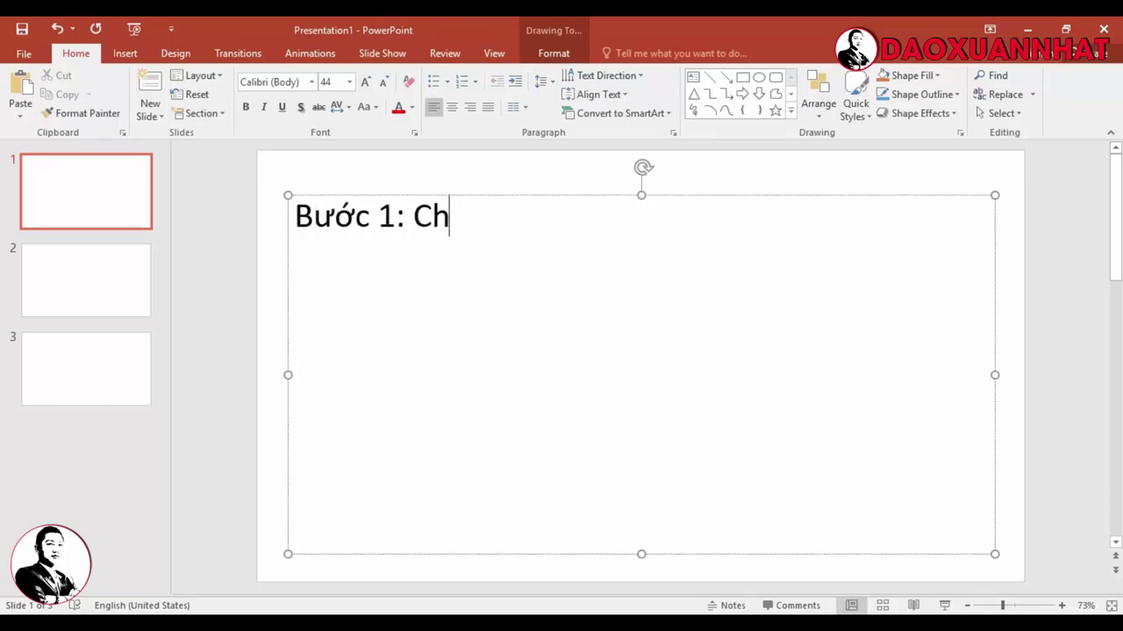
{"action": "type", "text": "uâẩn bị"}
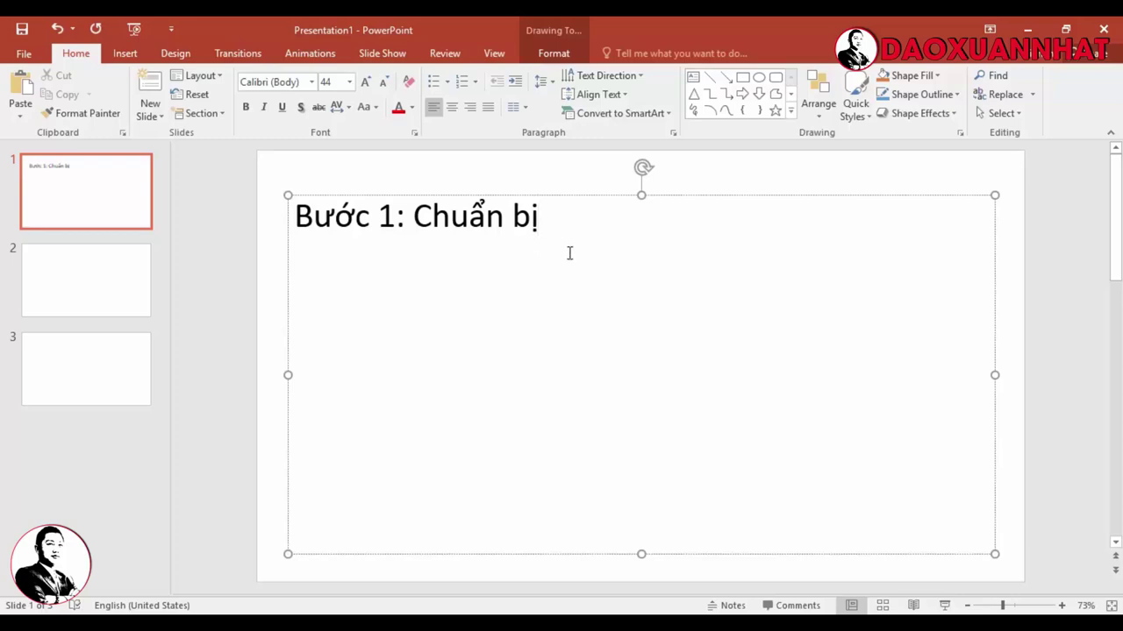
{"action": "type", "text": "các "}
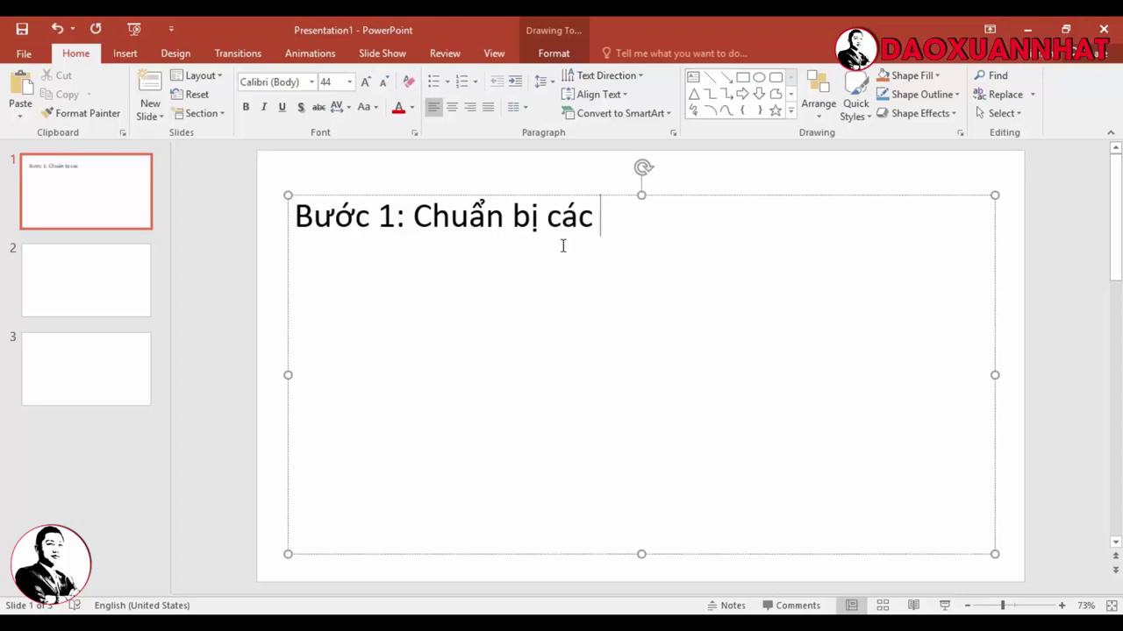
{"action": "type", "text": "file hình"}
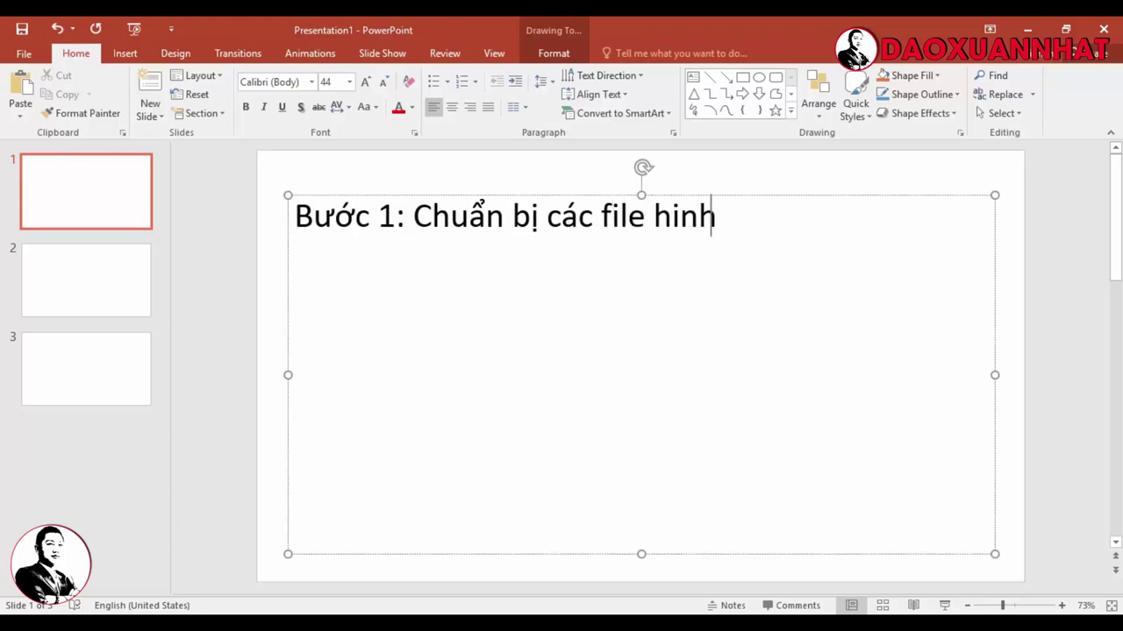
{"action": "key", "text": "Return"}
{"action": "type", "text": "B"}
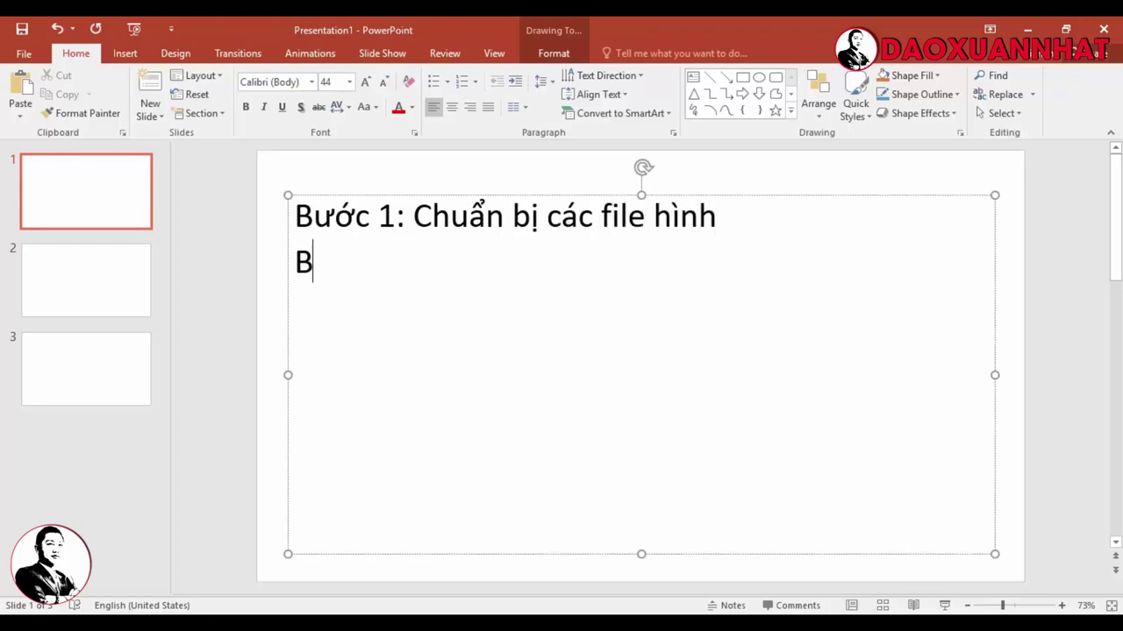
{"action": "type", "text": "ươc 2"}
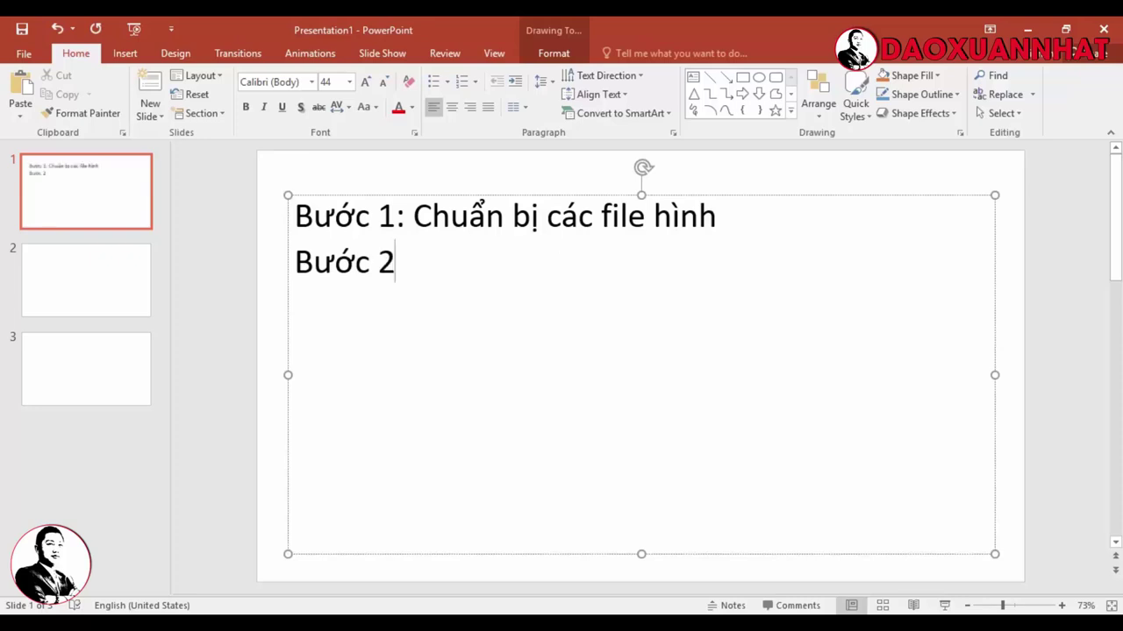
{"action": "type", "text": ": Tiê"}
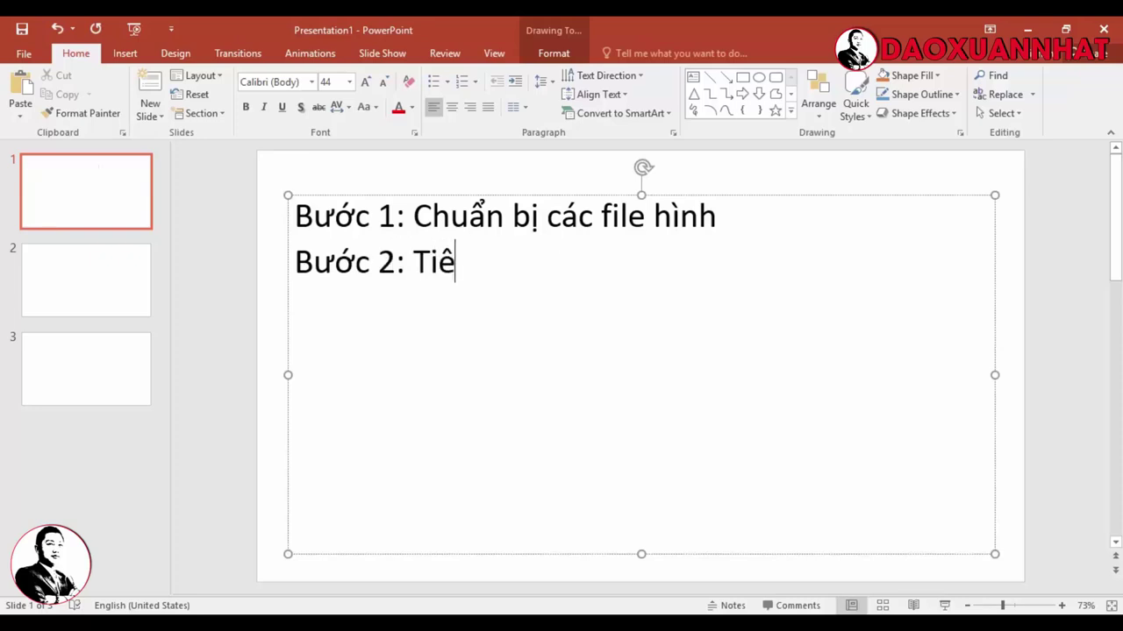
{"action": "type", "text": "ến hanh ch"}
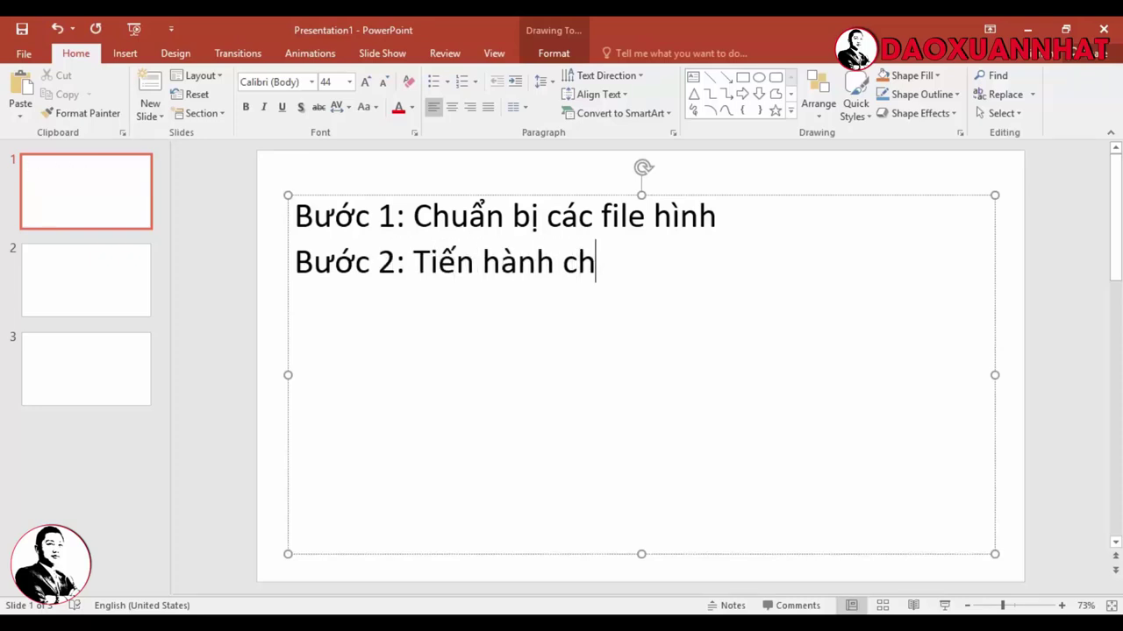
{"action": "type", "text": "inh sưửa"}
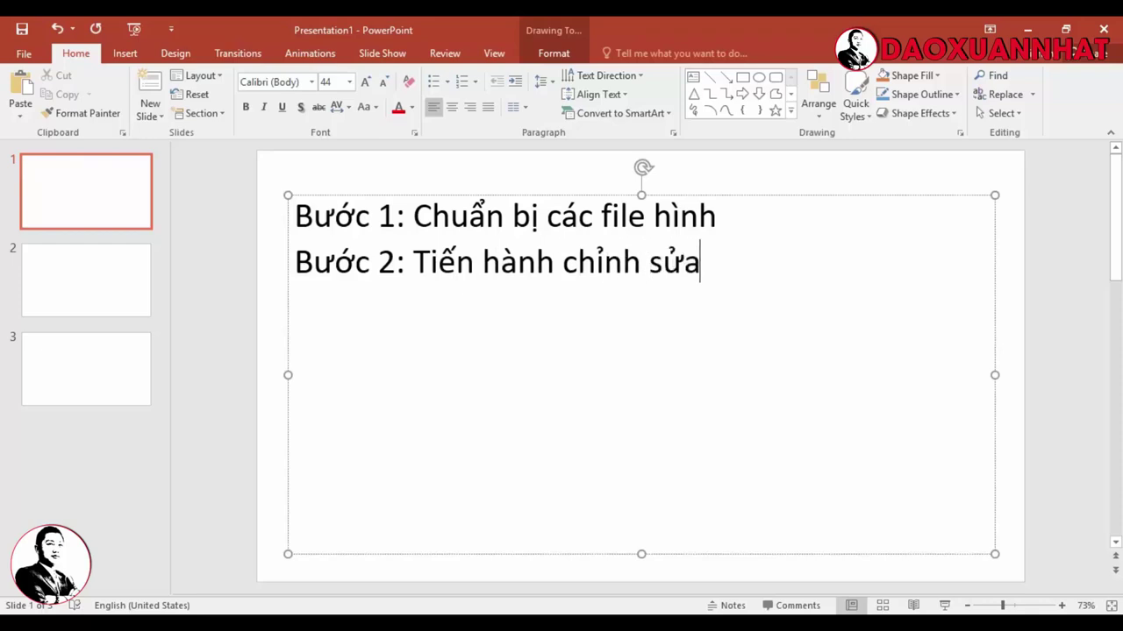
{"action": "key", "text": "Return"}
{"action": "type", "text": "Bươ"}
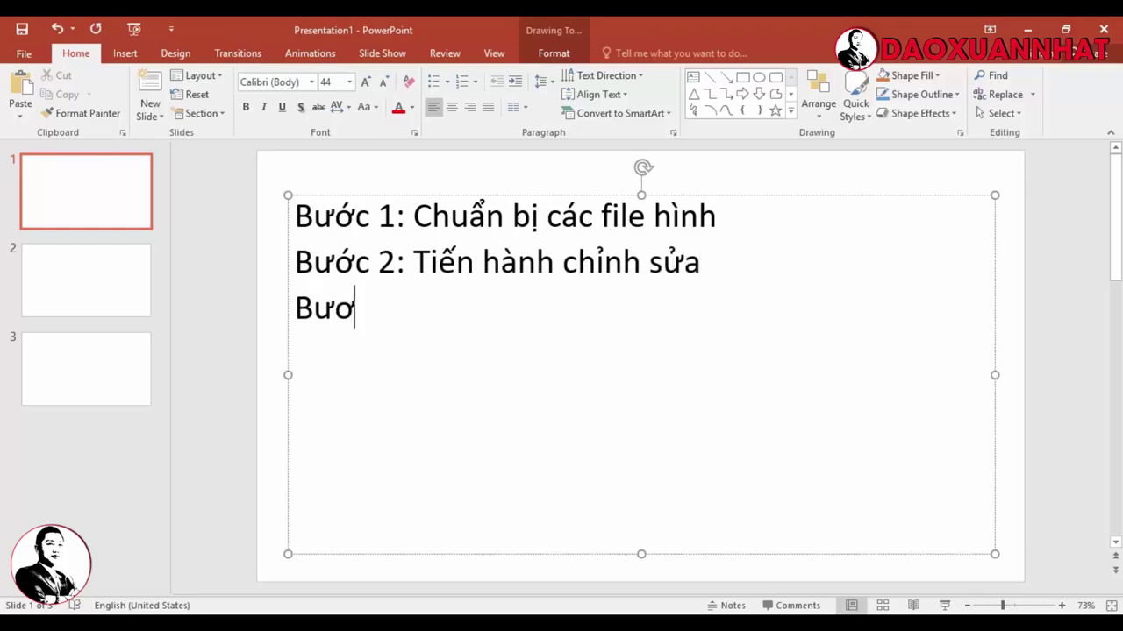
{"action": "type", "text": "ớc"}
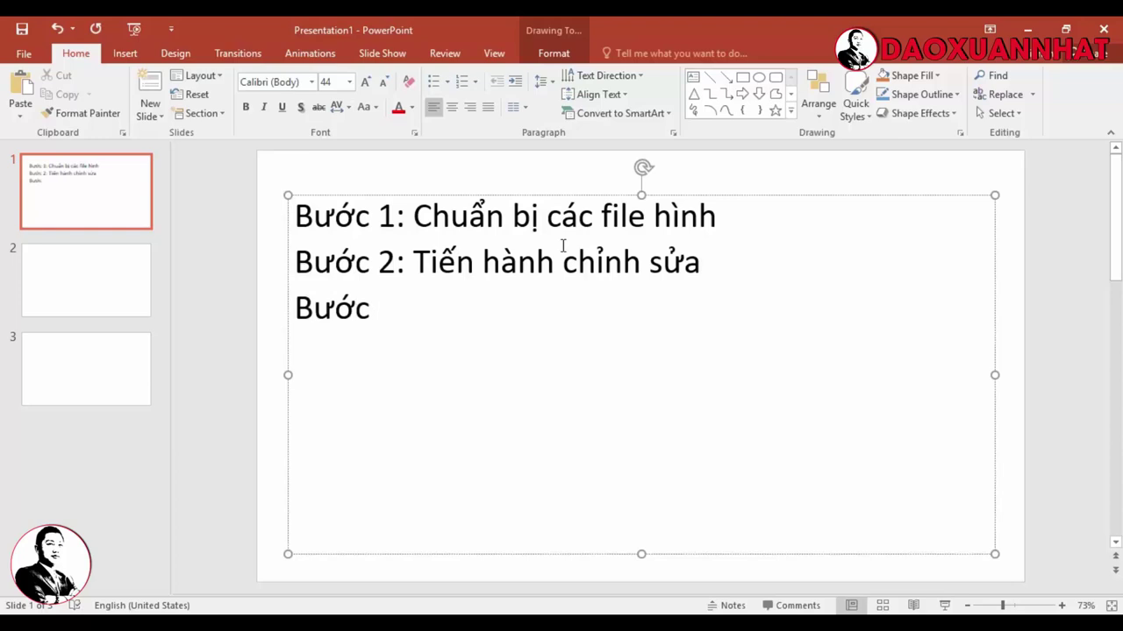
{"action": "type", "text": " 3:"}
{"action": "type", "text": " Xuaất "}
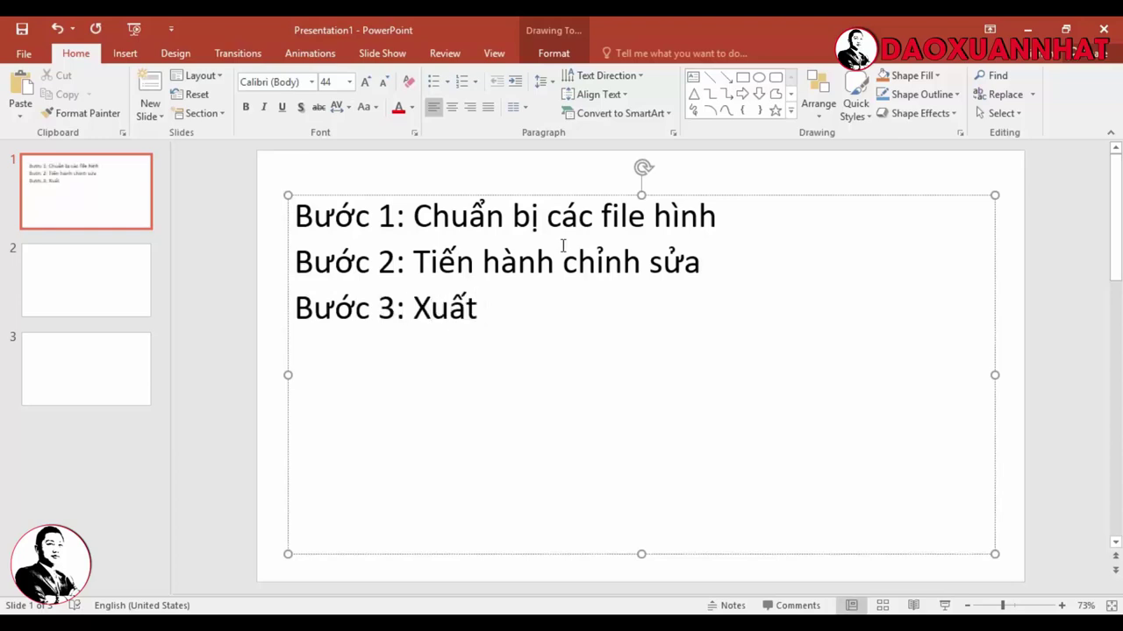
{"action": "type", "text": "file"}
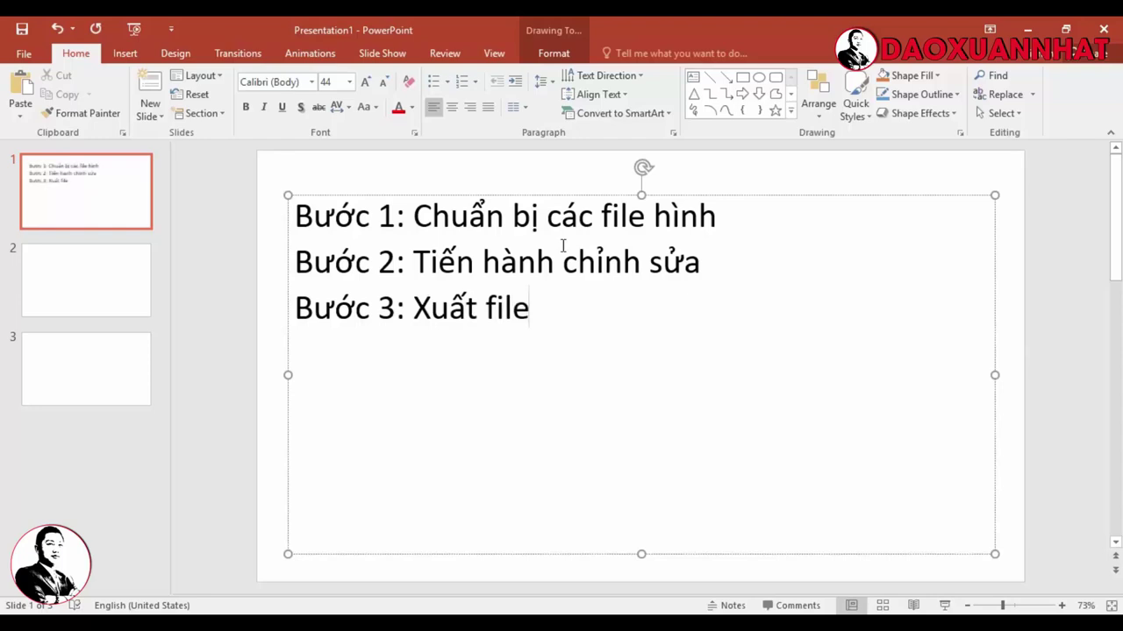
Select slide 2's text placeholder, then switch to Photoshop.
{"action": "left_click", "coordinate": [121, 296]}
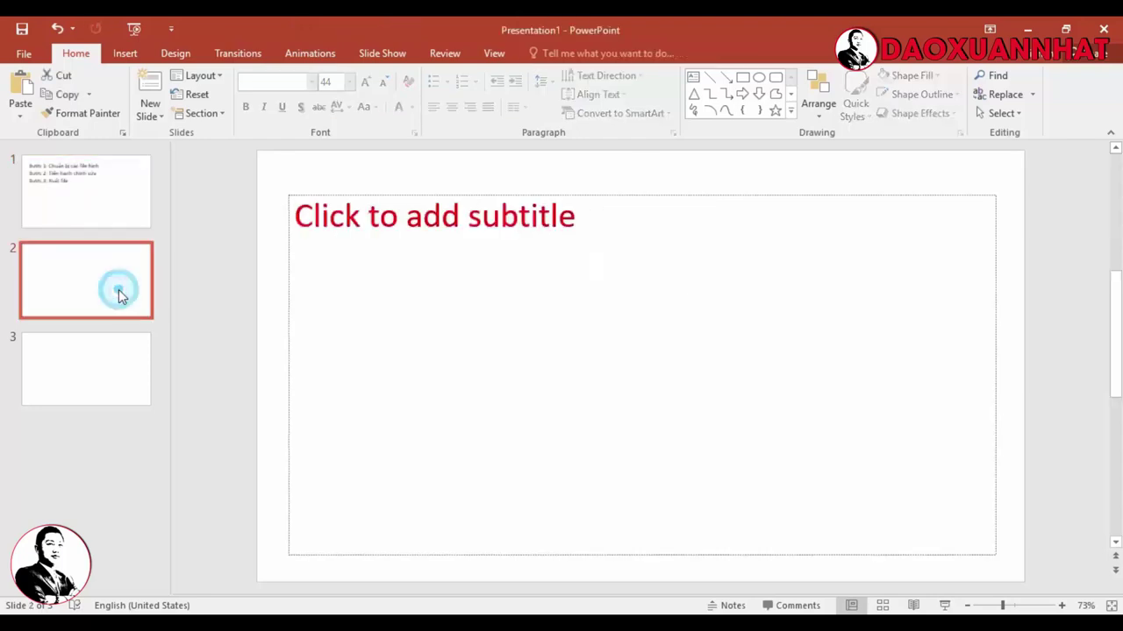
{"action": "left_click", "coordinate": [435, 227]}
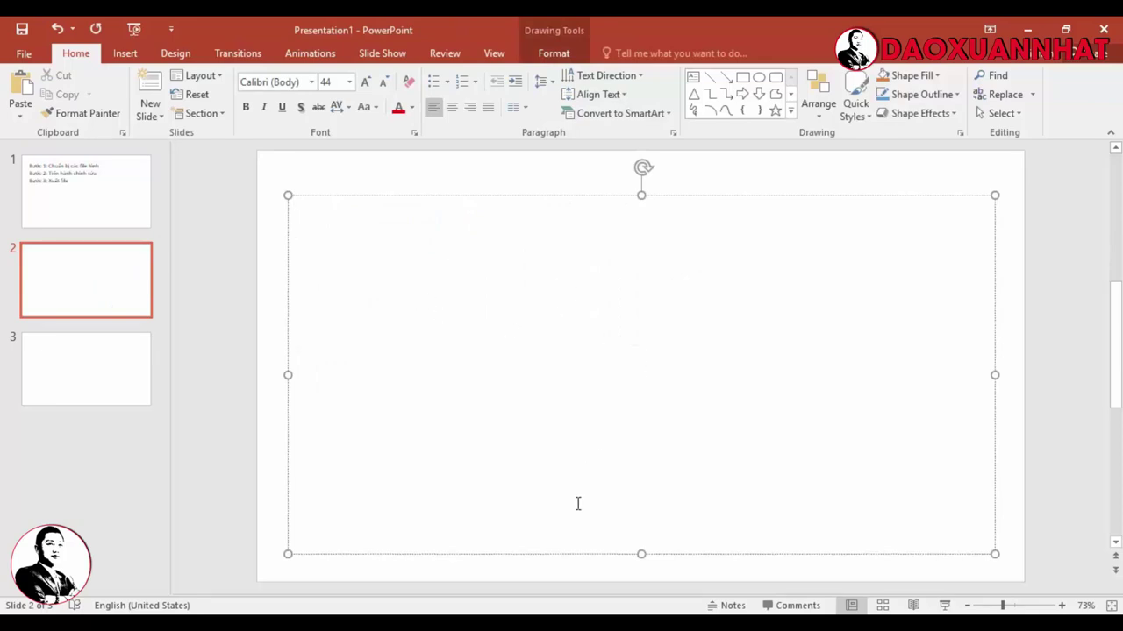
{"action": "left_click", "coordinate": [599, 614]}
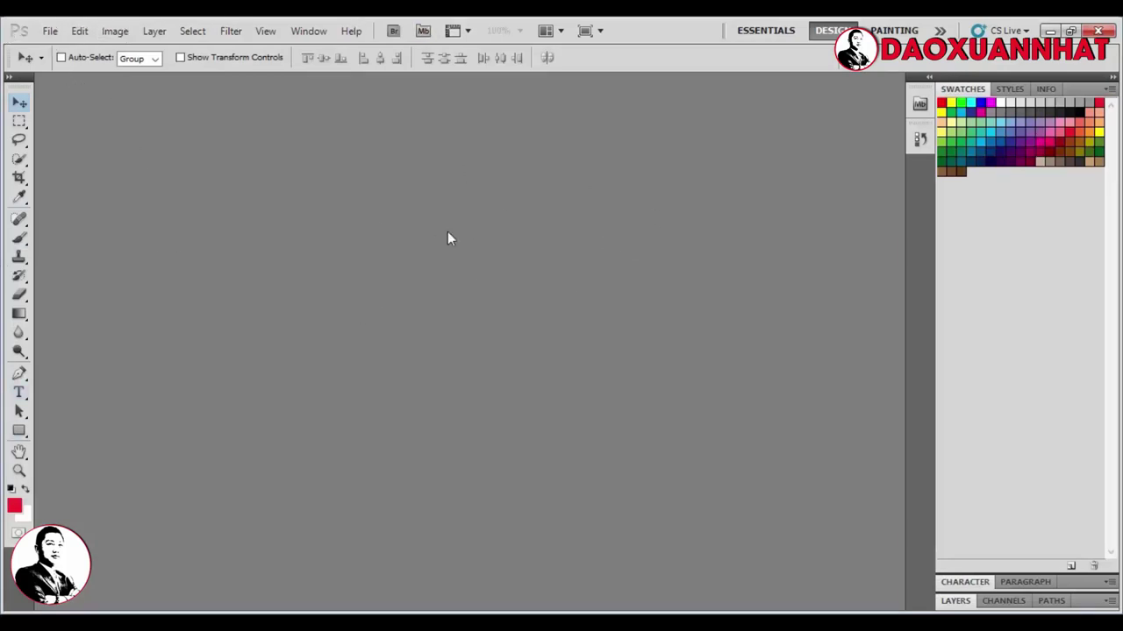
Create a new 1920 × 1080 pixel, 72 ppi RGB document with a white background.
{"action": "left_click", "coordinate": [49, 31]}
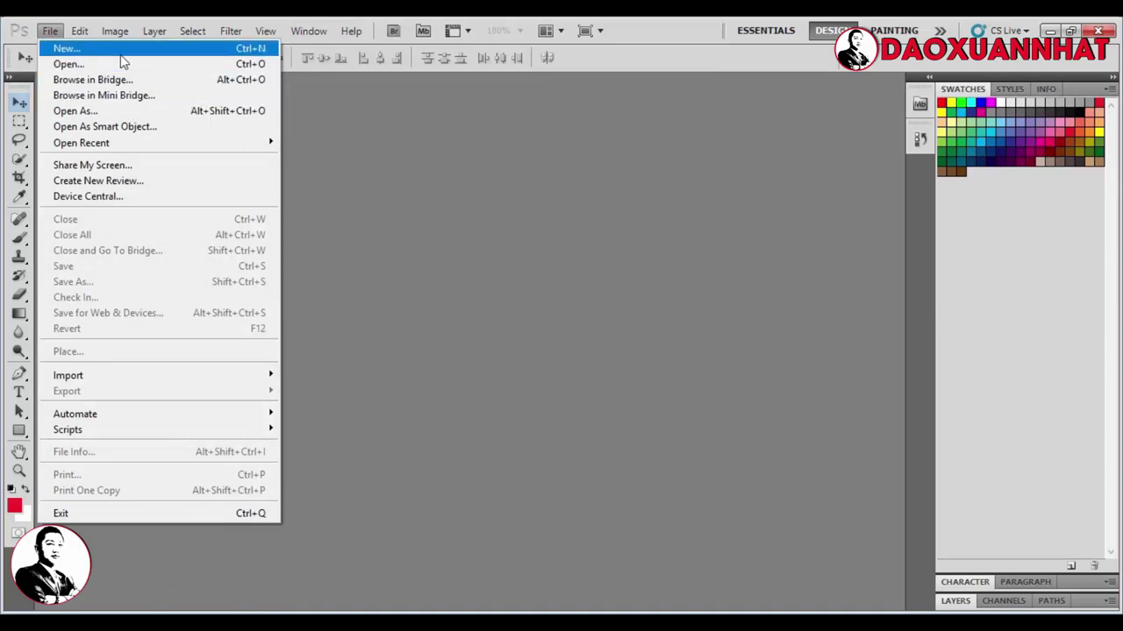
{"action": "left_click", "coordinate": [129, 53]}
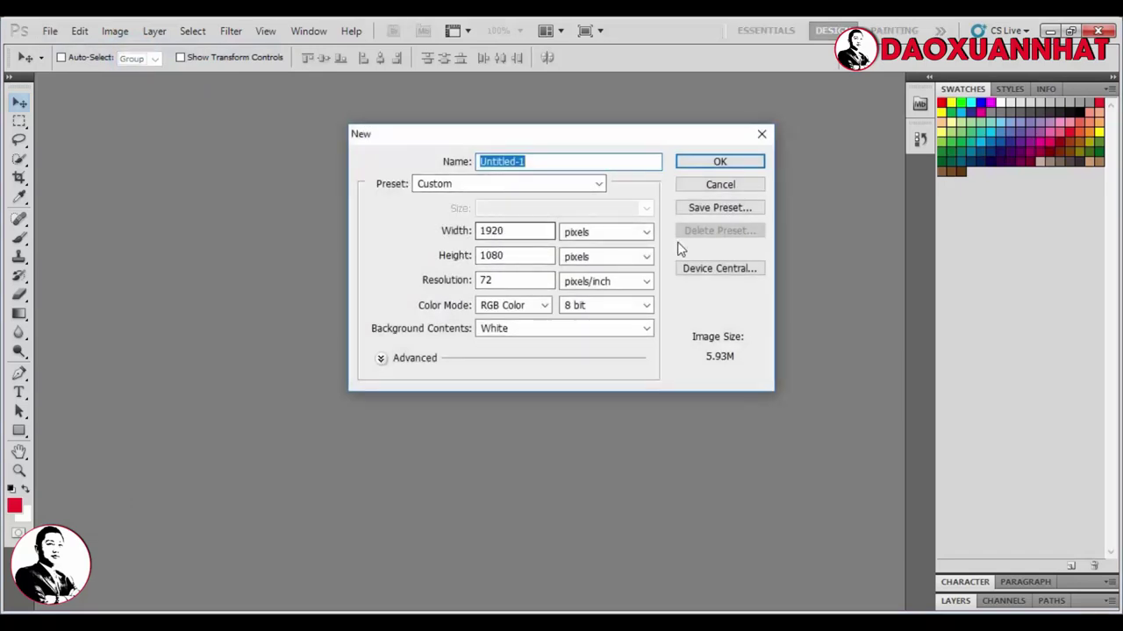
{"action": "left_click", "coordinate": [647, 235]}
{"action": "left_click", "coordinate": [643, 250]}
{"action": "left_click", "coordinate": [646, 257]}
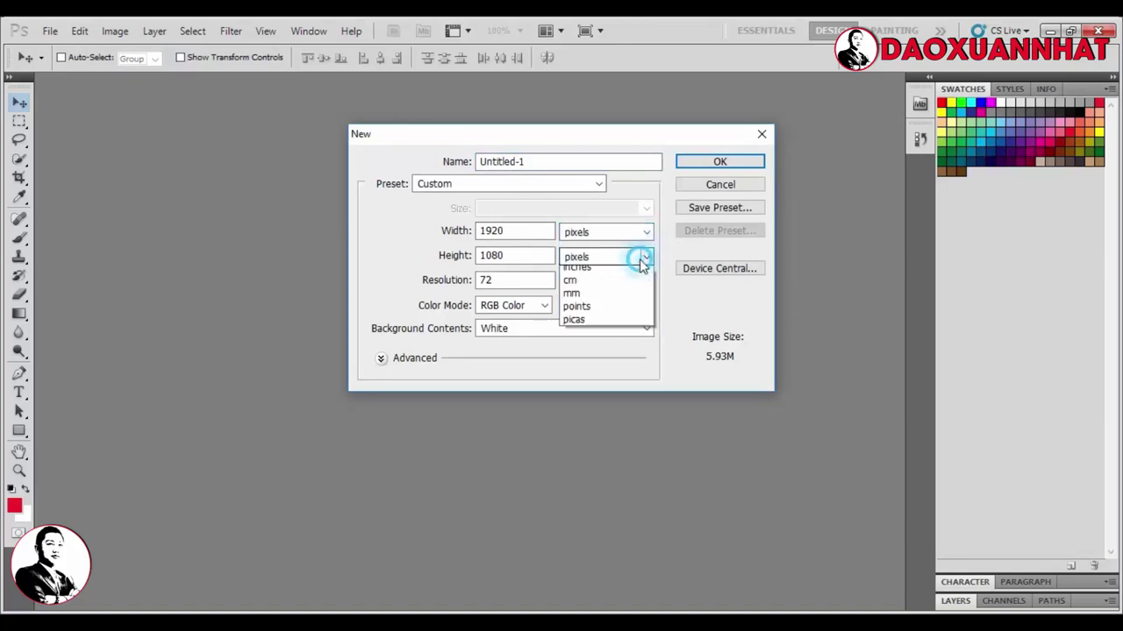
{"action": "left_click", "coordinate": [626, 272]}
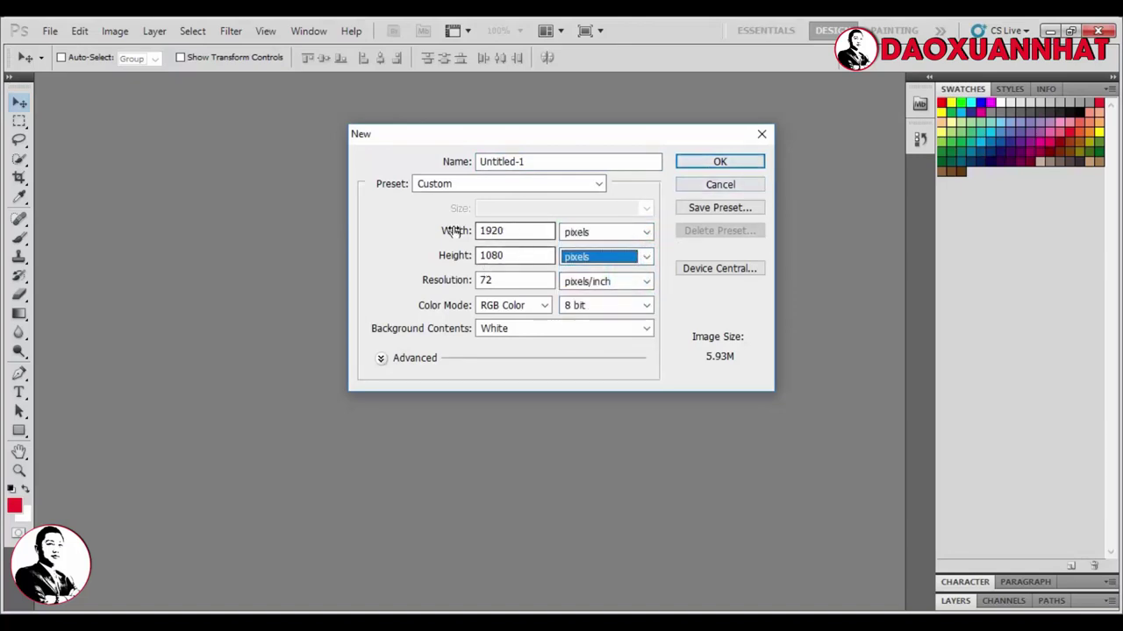
{"action": "left_click", "coordinate": [721, 169]}
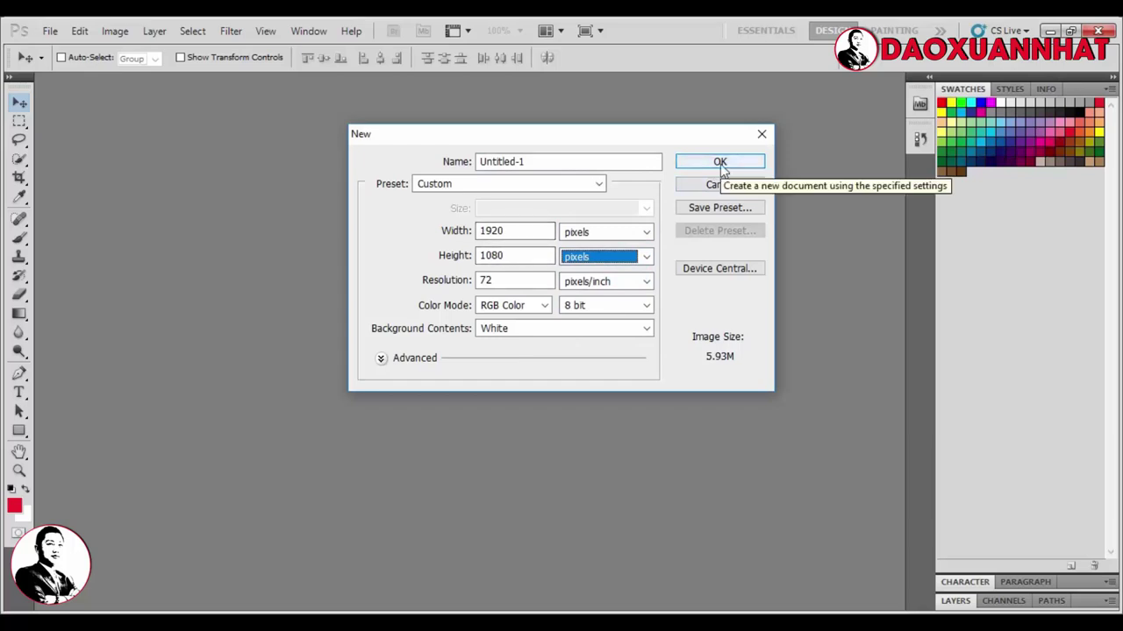
{"action": "left_click", "coordinate": [724, 169]}
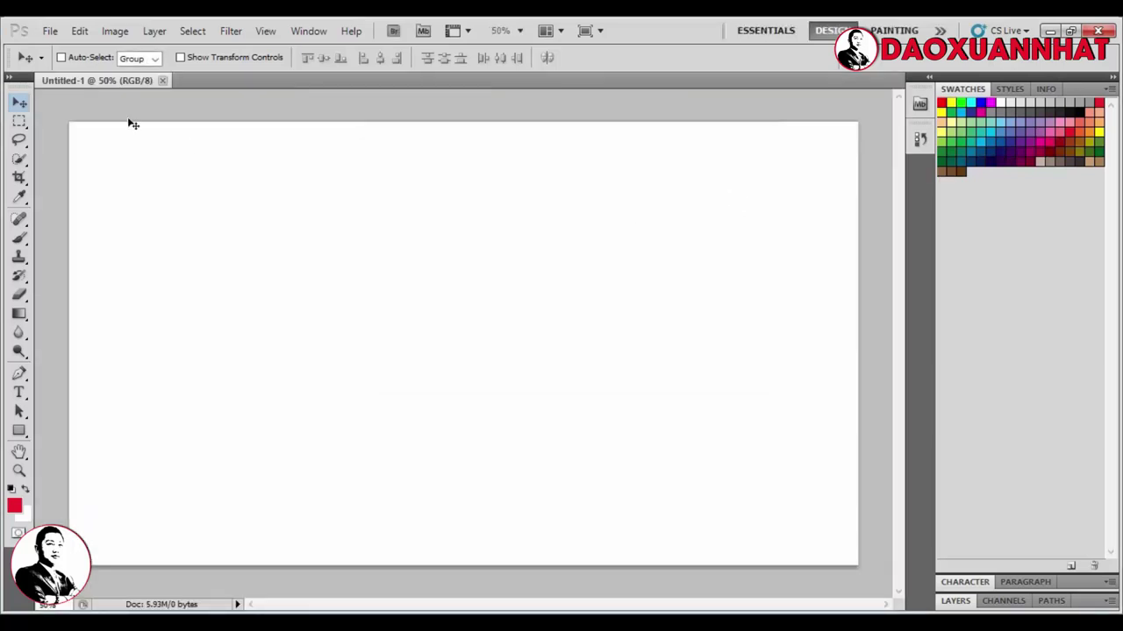
Open the dxn2.png photo as its own document.
{"action": "left_click", "coordinate": [61, 33]}
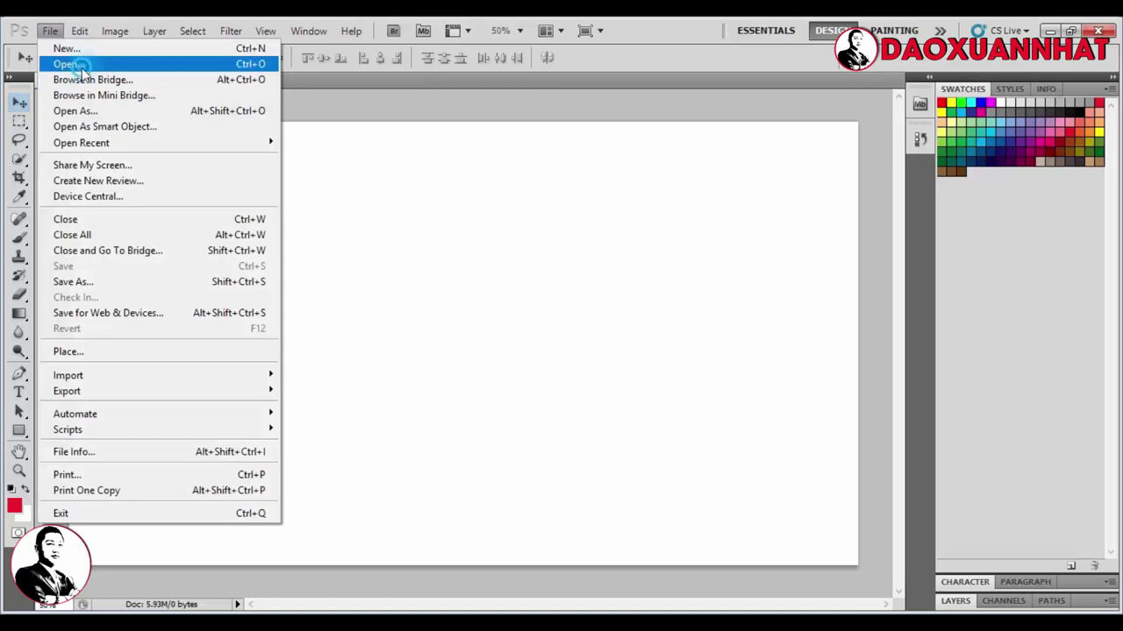
{"action": "left_click", "coordinate": [77, 63]}
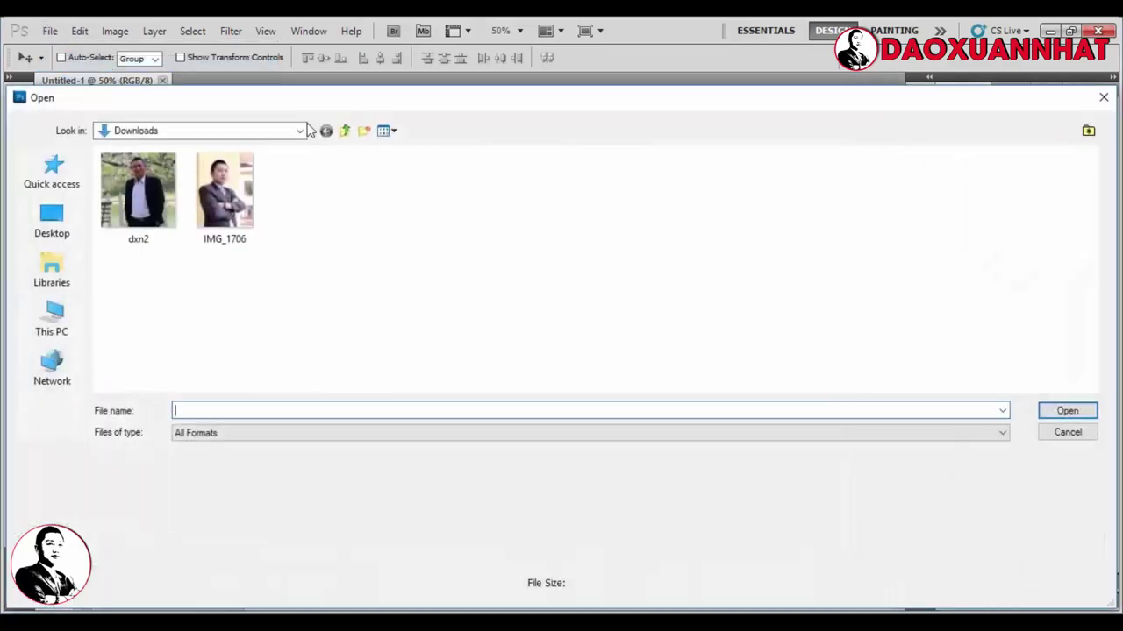
{"action": "double_click", "coordinate": [140, 202]}
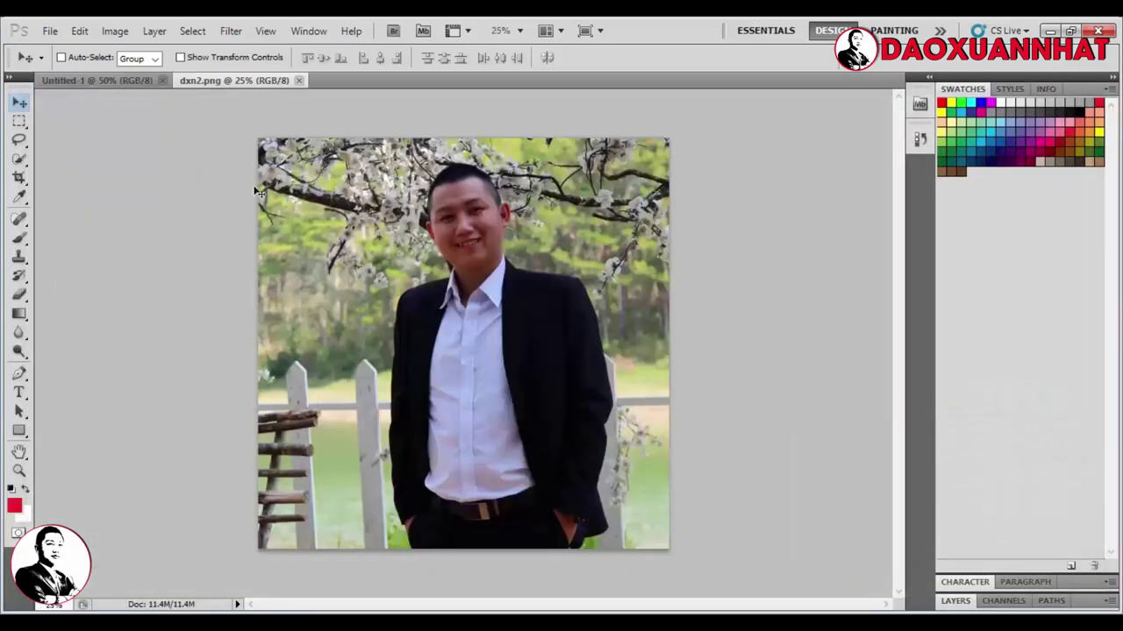
Try placing dxn2 onto the blank Untitled-1 canvas and scaling it, then discard it.
{"action": "left_click", "coordinate": [50, 31]}
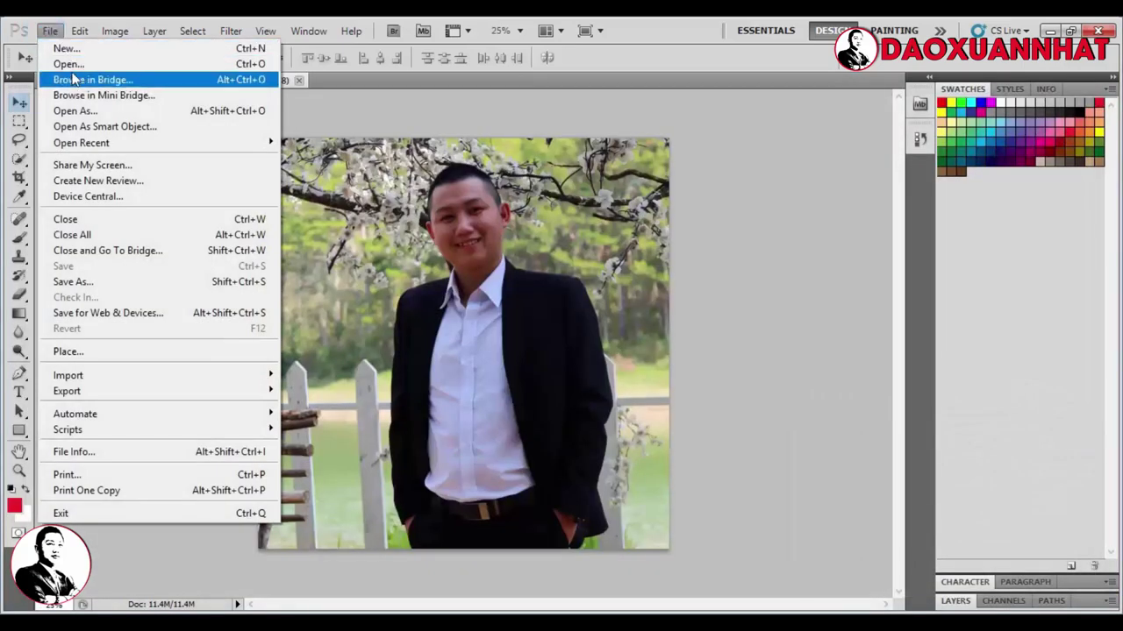
{"action": "left_click", "coordinate": [749, 220]}
{"action": "left_click", "coordinate": [87, 80]}
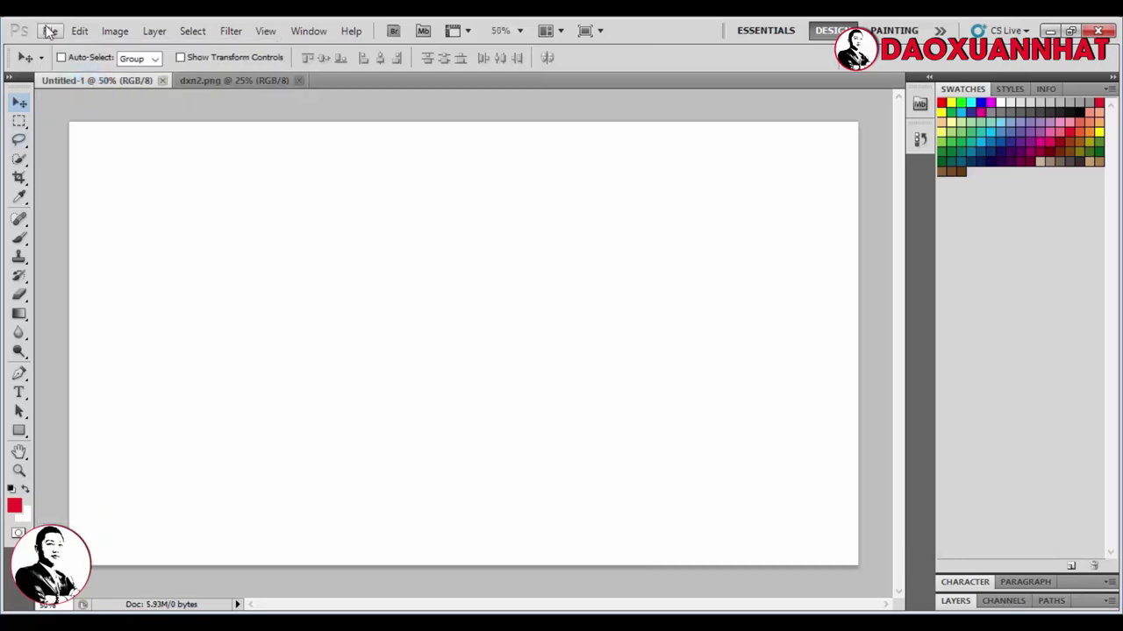
{"action": "left_click", "coordinate": [50, 30]}
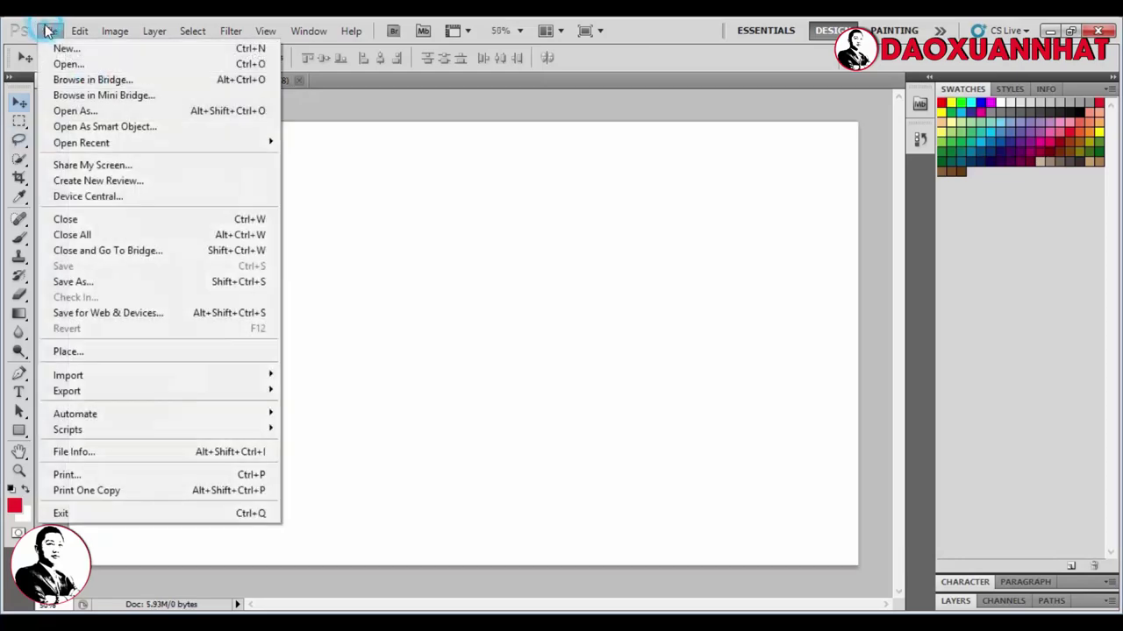
{"action": "left_click", "coordinate": [112, 351]}
{"action": "double_click", "coordinate": [120, 194]}
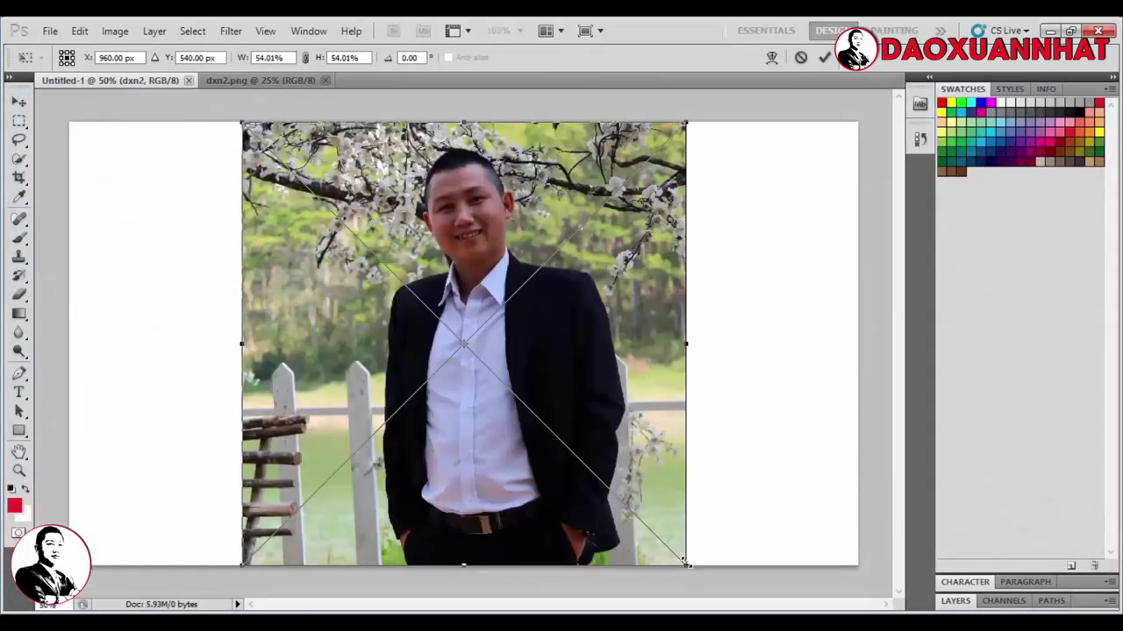
{"action": "left_click_drag", "start_coordinate": [687, 564], "coordinate": [429, 308]}
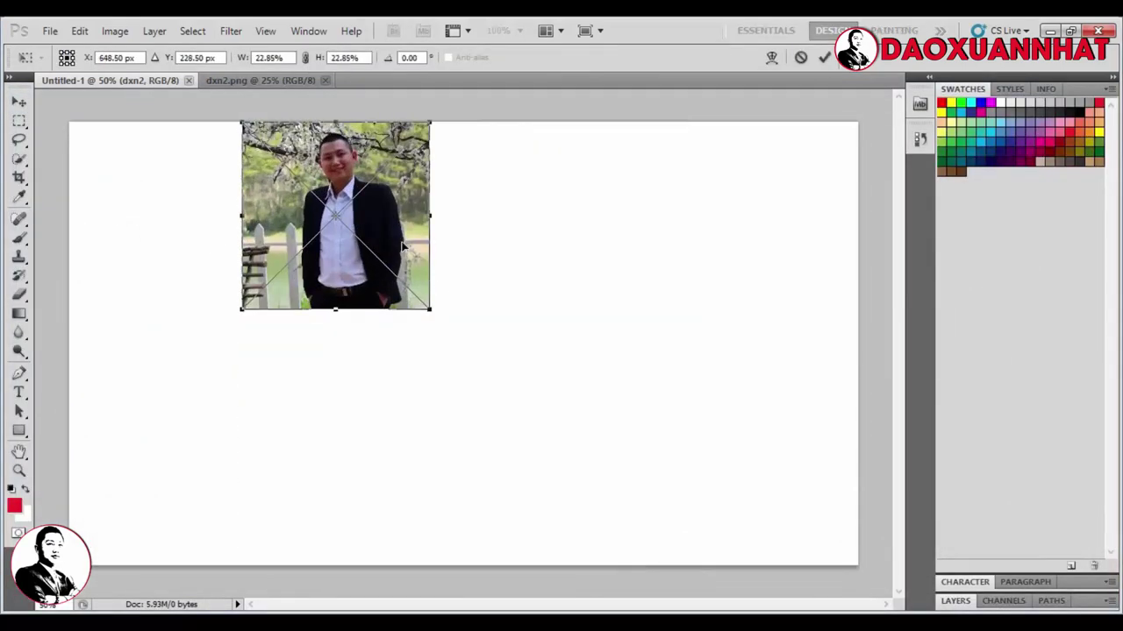
{"action": "left_click_drag", "start_coordinate": [383, 220], "coordinate": [400, 313]}
{"action": "key", "text": "Return"}
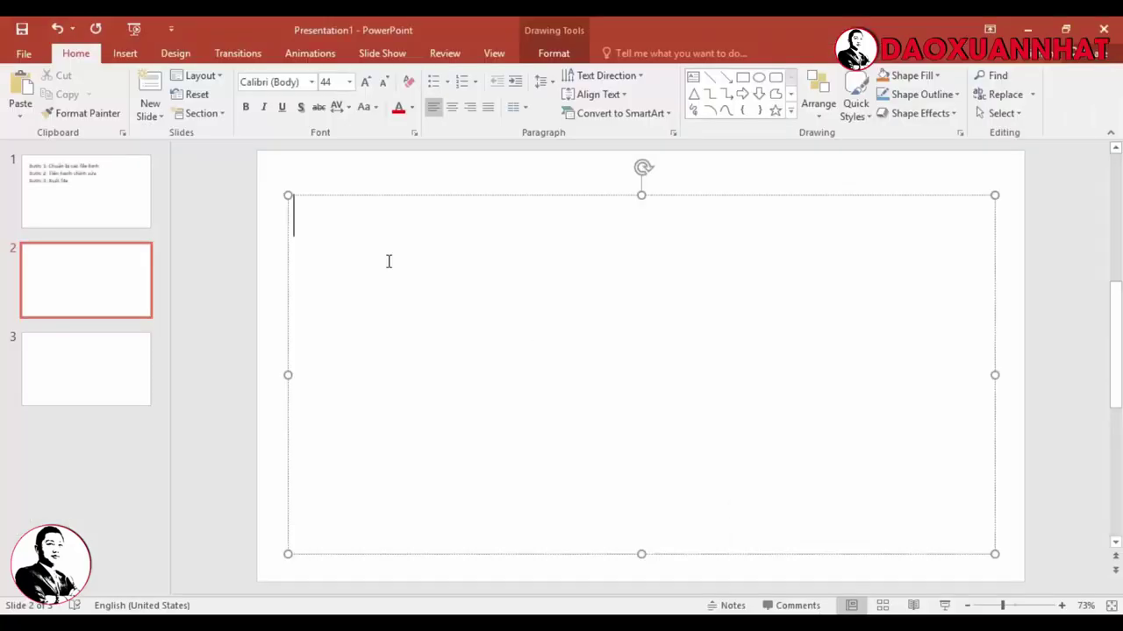
Type 'Ctrl + T: Chọn hình và di chuyển' on slide 2 and start a new line.
{"action": "type", "text": "Ctrl "}
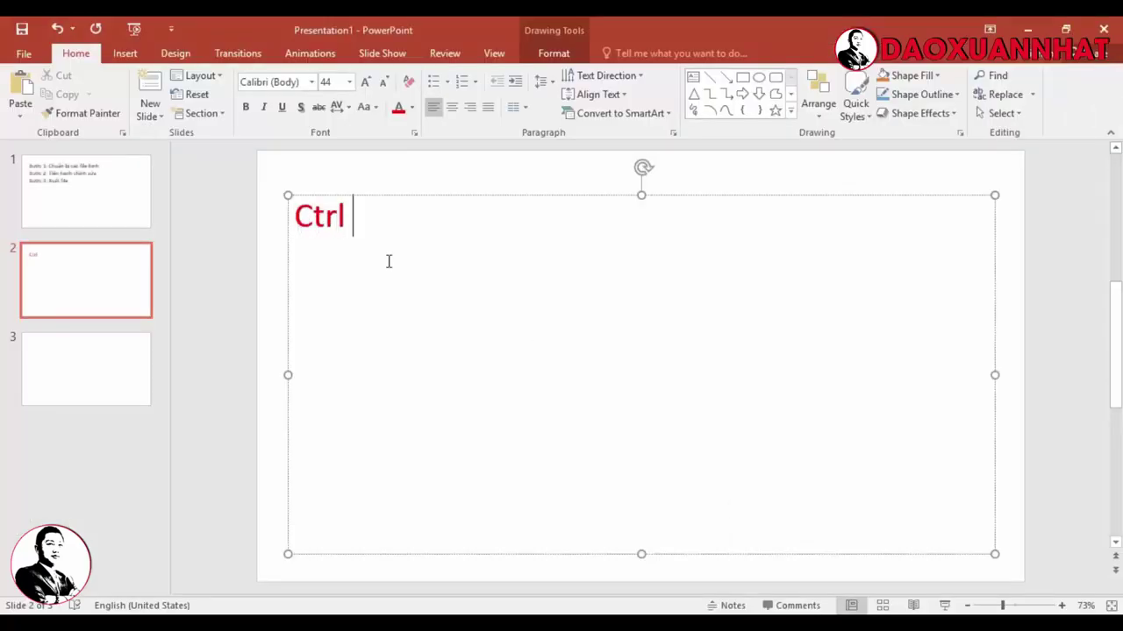
{"action": "type", "text": "+ T"}
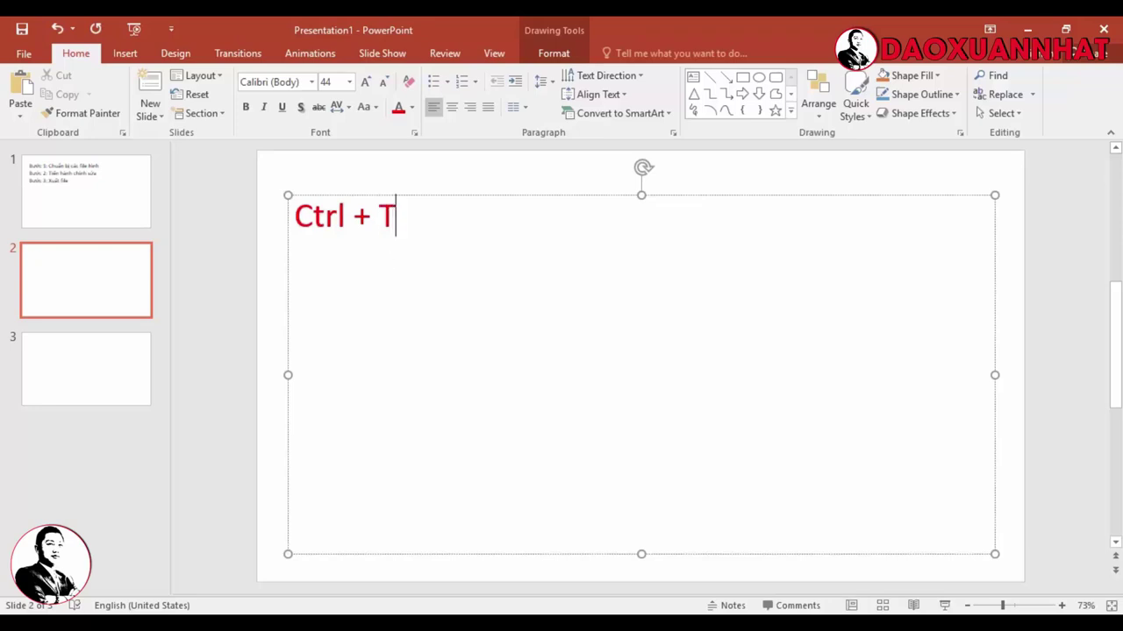
{"action": "type", "text": ": "}
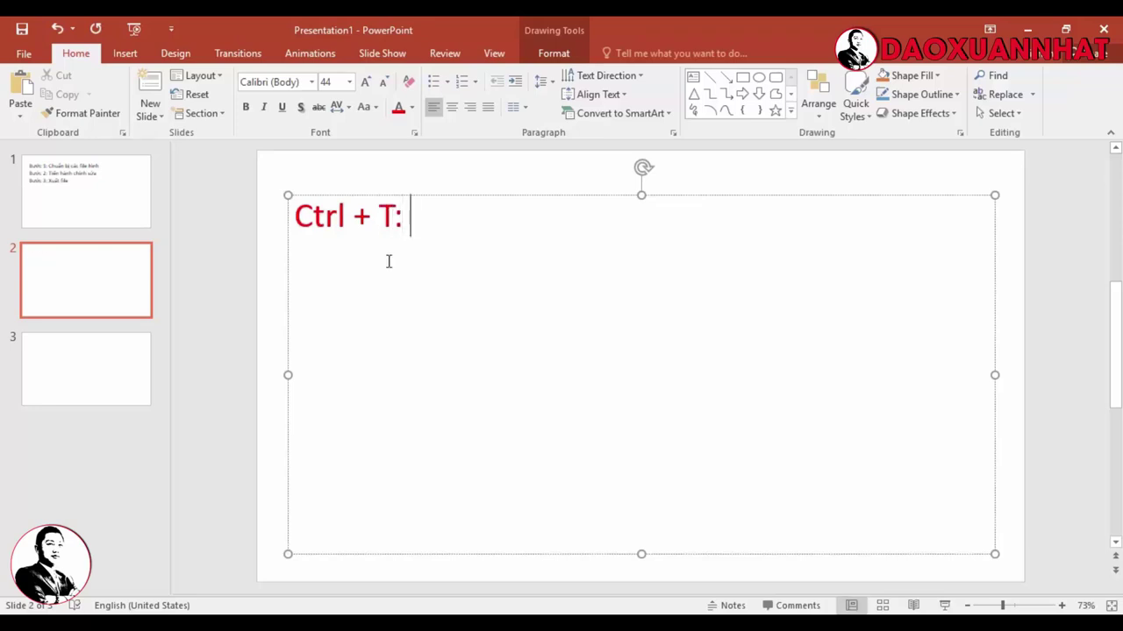
{"action": "type", "text": "Chonj "}
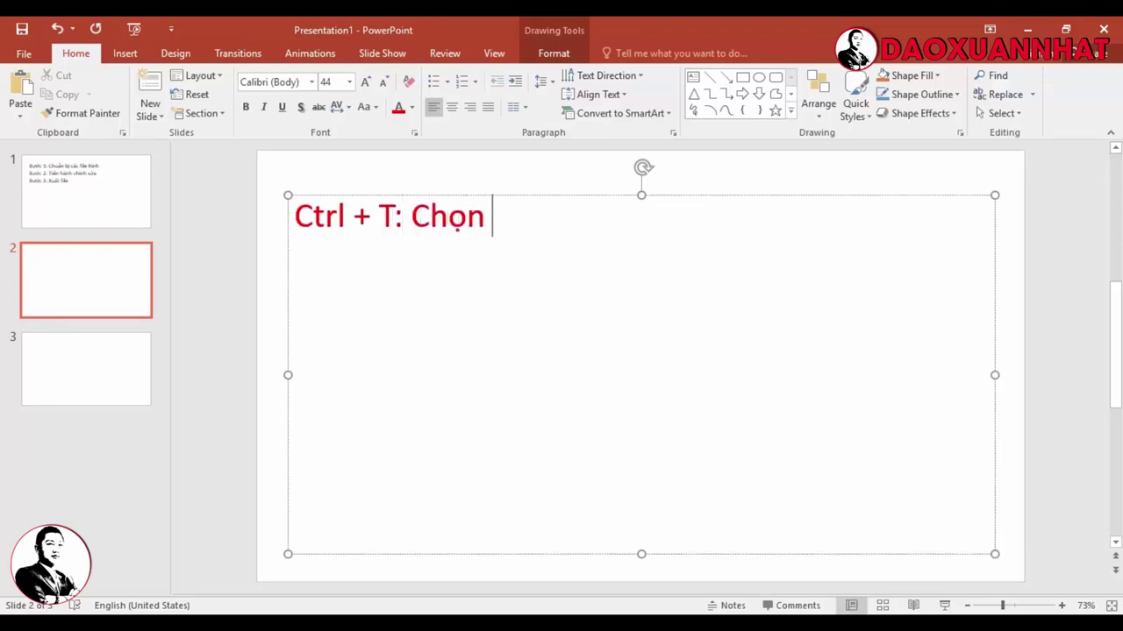
{"action": "type", "text": "hi"}
{"action": "type", "text": "nhf"}
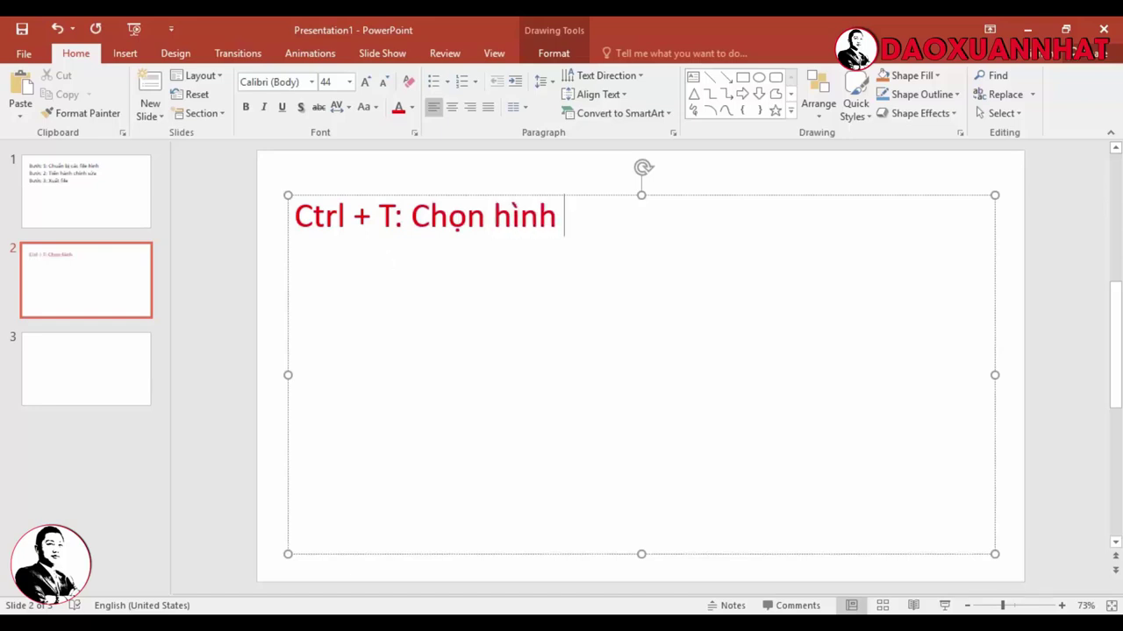
{"action": "type", "text": "và di chuye"}
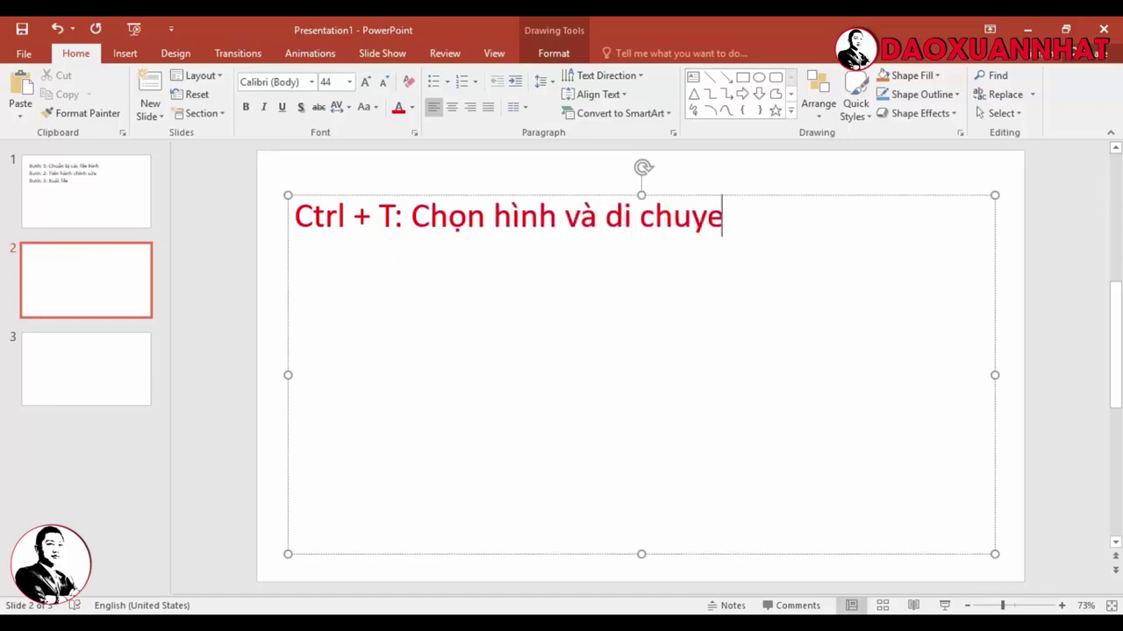
{"action": "key", "text": "BackSpace"}
{"action": "type", "text": "ển"}
{"action": "key", "text": "Return"}
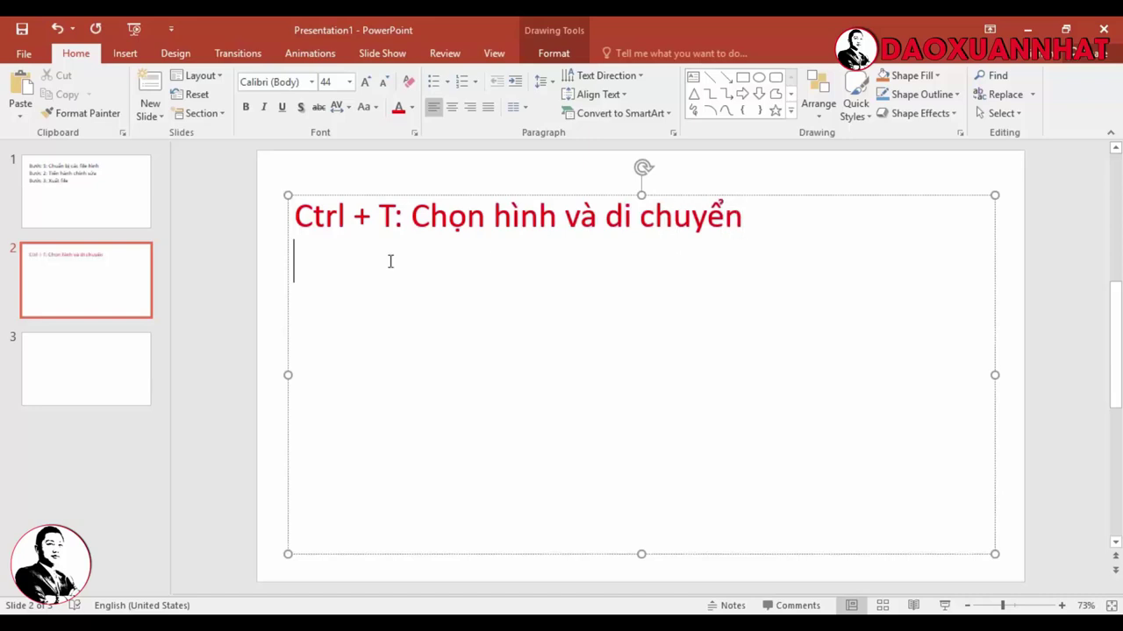
In Photoshop, place the dxn2 photo onto the blank Untitled-1 canvas.
{"action": "left_click", "coordinate": [596, 562]}
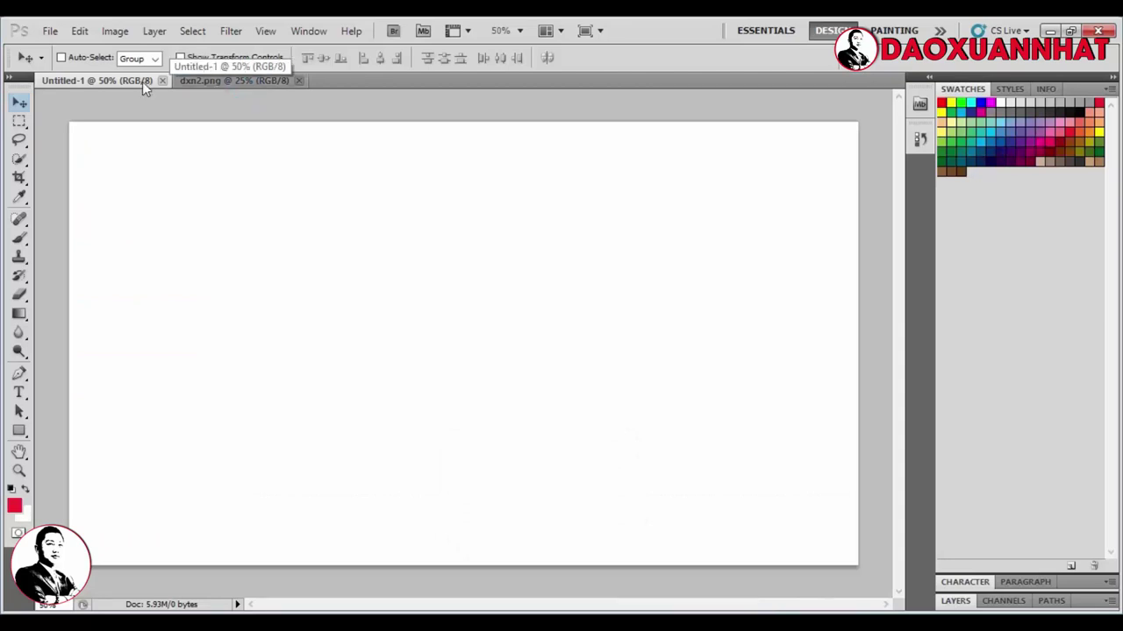
{"action": "left_click", "coordinate": [231, 82]}
{"action": "left_click", "coordinate": [96, 81]}
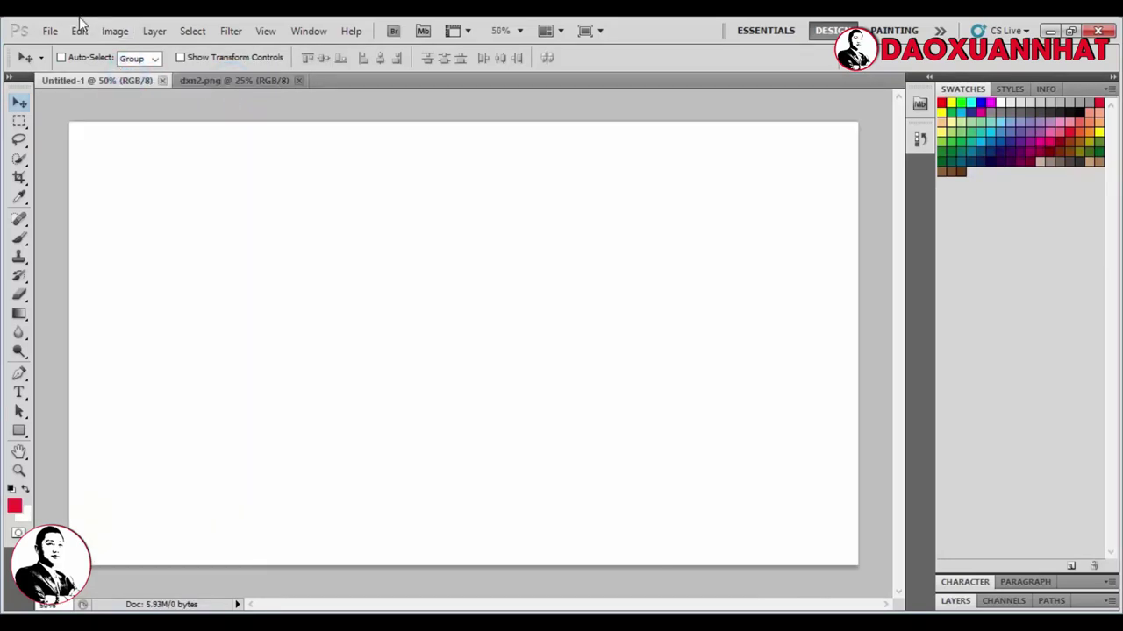
{"action": "left_click", "coordinate": [57, 28]}
{"action": "left_click", "coordinate": [132, 352]}
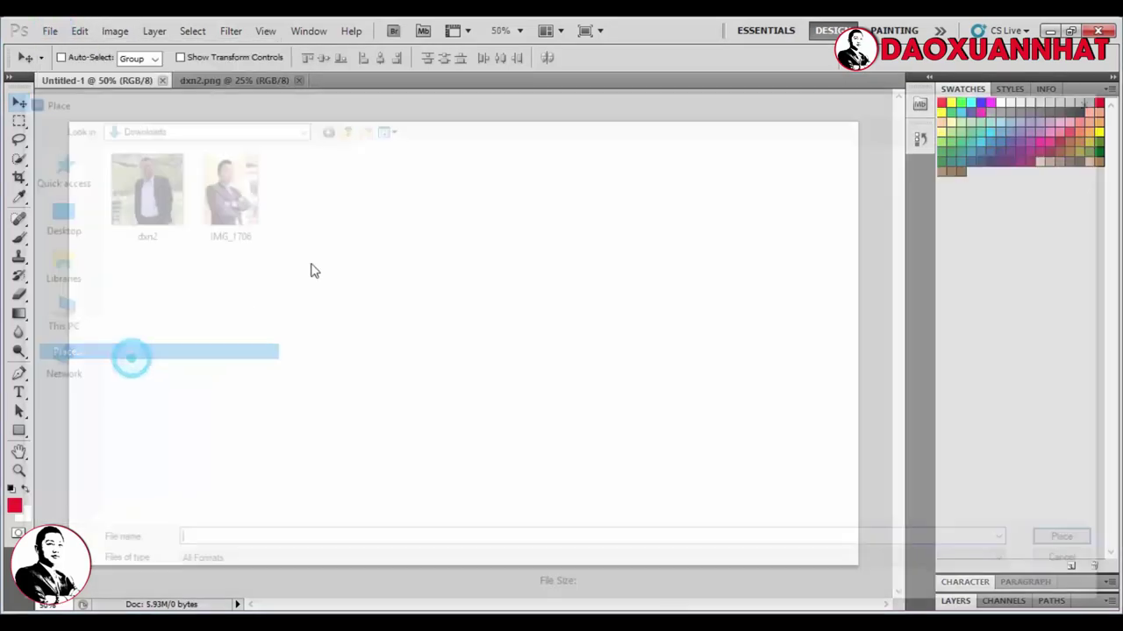
{"action": "double_click", "coordinate": [156, 193]}
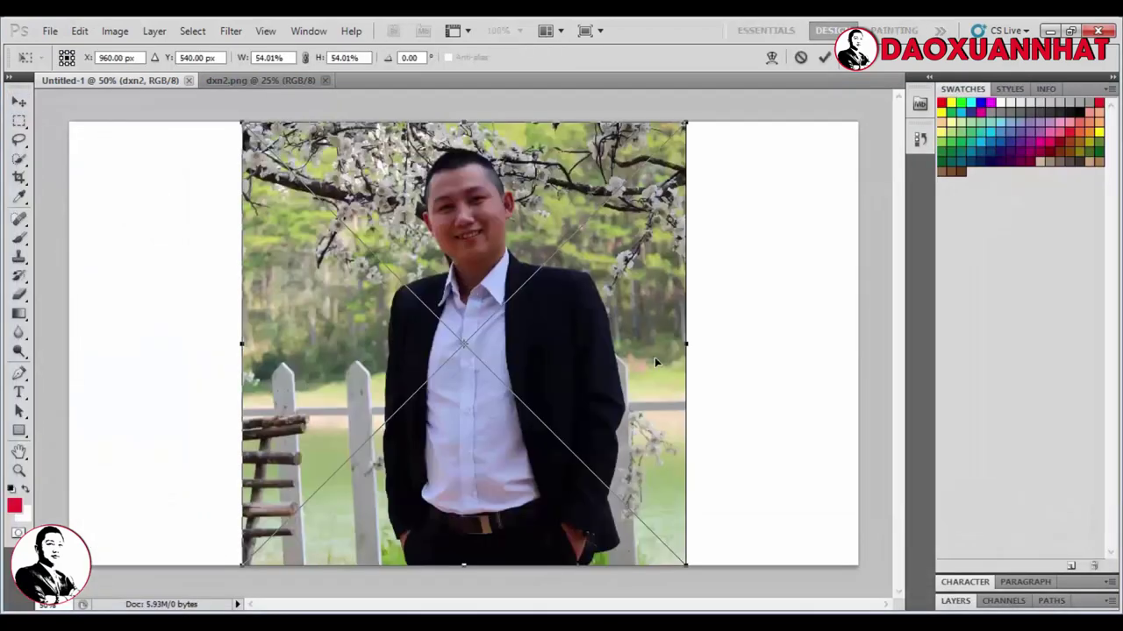
Commit the placed photo and scale it down to about 28%.
{"action": "key", "text": "Return"}
{"action": "mouse_move", "coordinate": [493, 376]}
{"action": "left_mouse_down"}
{"action": "mouse_move", "coordinate": [412, 294]}
{"action": "mouse_move", "coordinate": [550, 313]}
{"action": "left_mouse_up"}
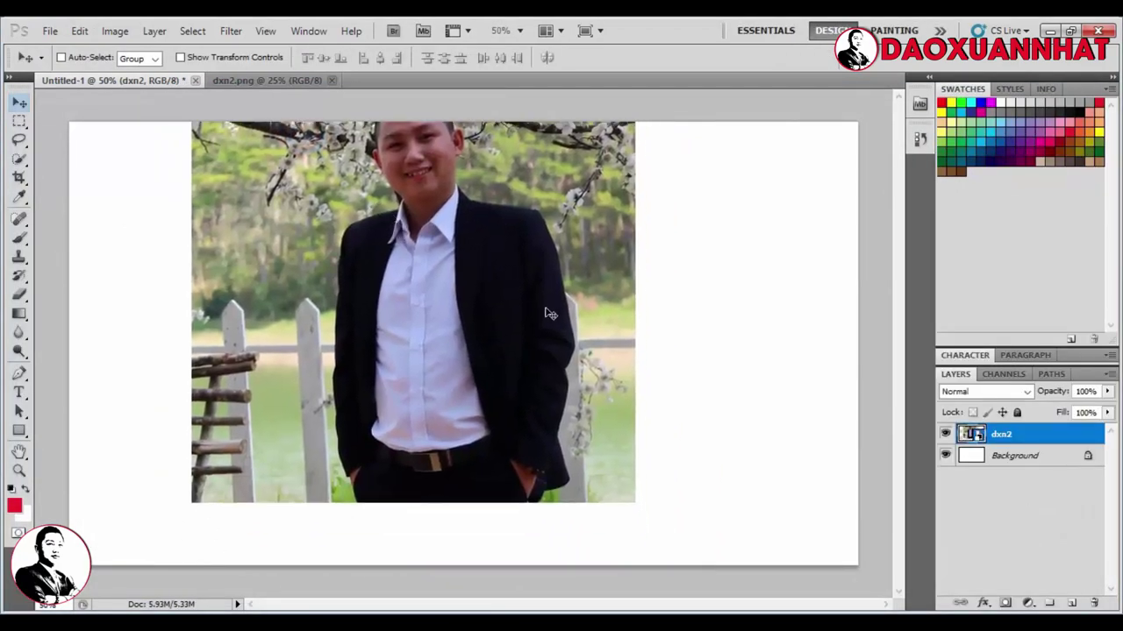
{"action": "key", "text": "ctrl+t"}
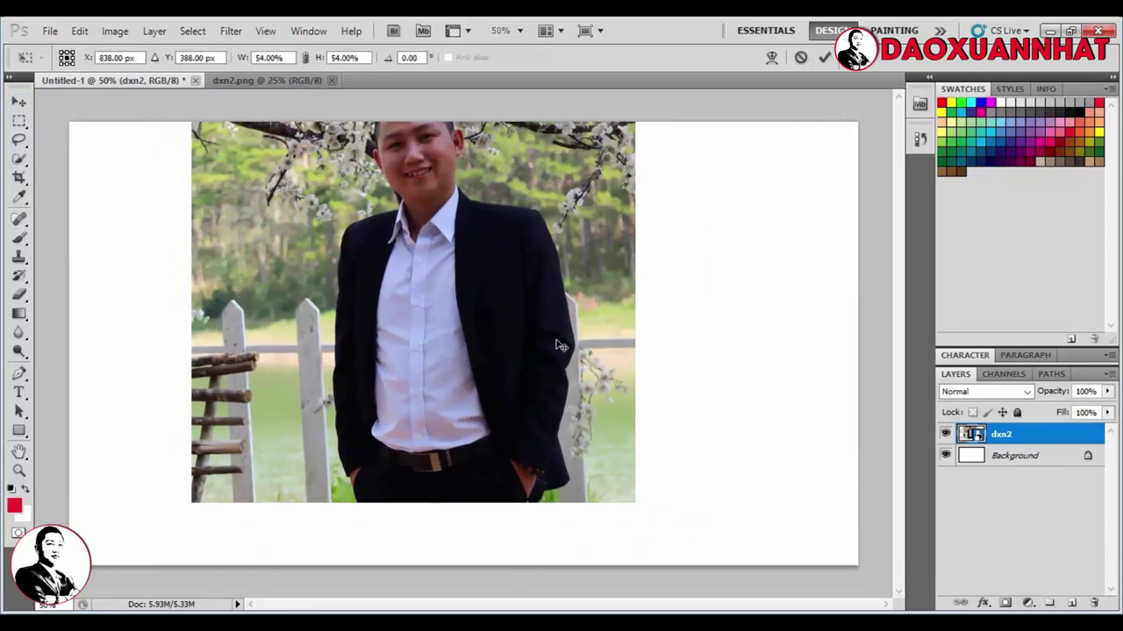
{"action": "left_click_drag", "start_coordinate": [634, 500], "coordinate": [448, 312]}
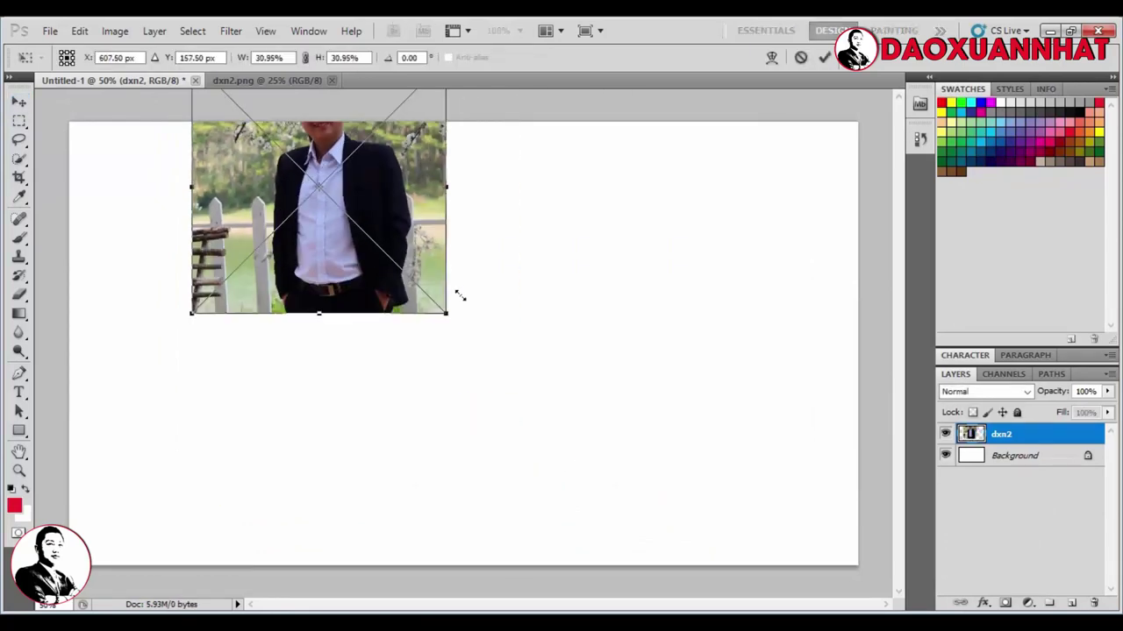
{"action": "left_click_drag", "start_coordinate": [393, 193], "coordinate": [382, 283]}
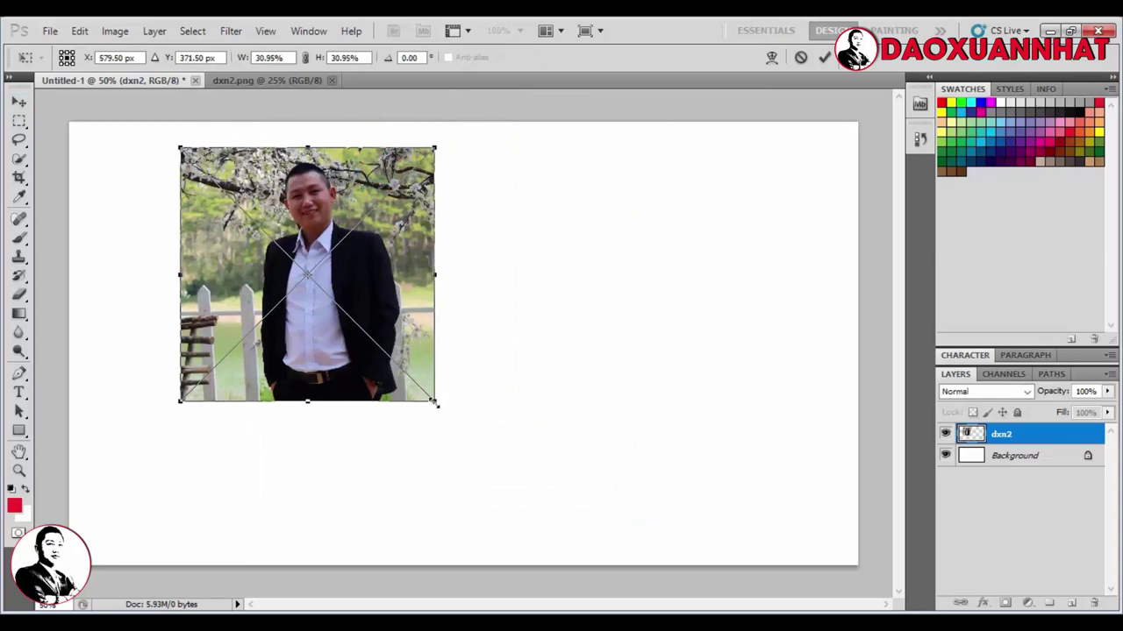
{"action": "left_click_drag", "start_coordinate": [436, 403], "coordinate": [465, 437]}
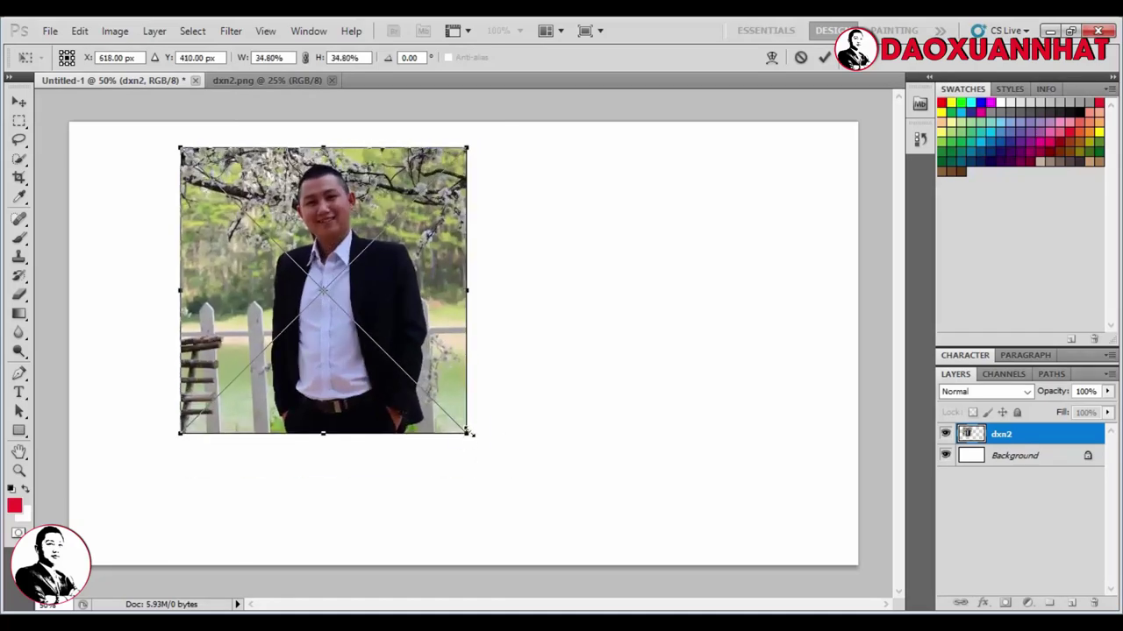
{"action": "mouse_move", "coordinate": [469, 433]}
{"action": "left_mouse_down"}
{"action": "mouse_move", "coordinate": [564, 547]}
{"action": "mouse_move", "coordinate": [396, 363]}
{"action": "mouse_move", "coordinate": [483, 448]}
{"action": "mouse_move", "coordinate": [329, 361]}
{"action": "mouse_move", "coordinate": [433, 369]}
{"action": "mouse_move", "coordinate": [416, 319]}
{"action": "mouse_move", "coordinate": [474, 317]}
{"action": "mouse_move", "coordinate": [444, 376]}
{"action": "mouse_move", "coordinate": [594, 483]}
{"action": "mouse_move", "coordinate": [539, 445]}
{"action": "left_mouse_up"}
{"action": "key", "text": "Return"}
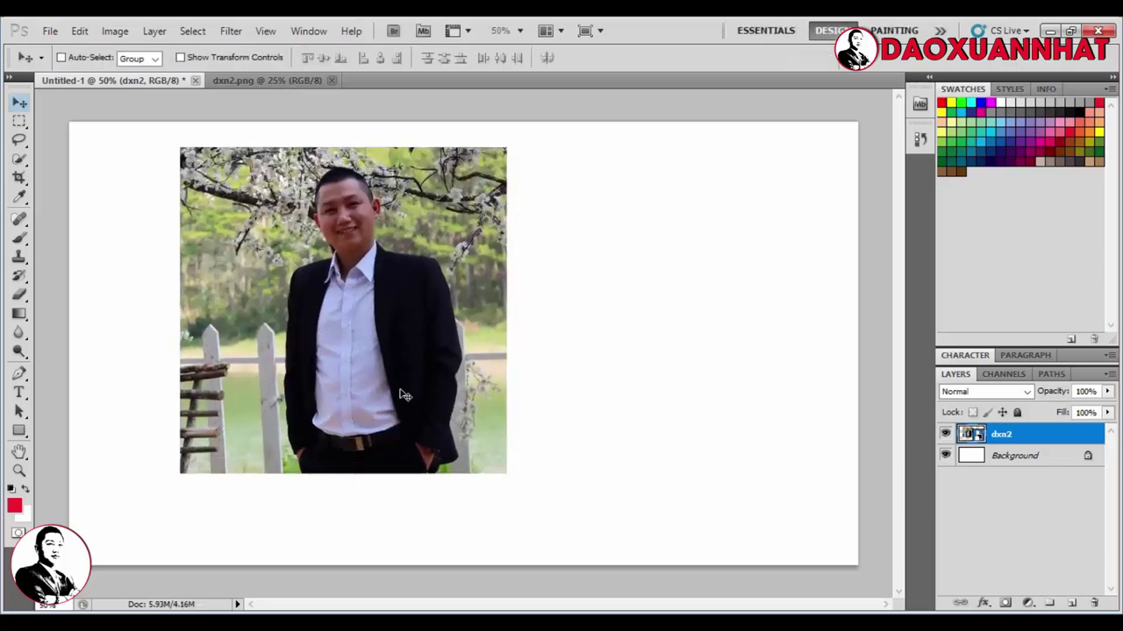
Rescale the photo to 21% and move it to the canvas's top-right corner.
{"action": "key", "text": "ctrl+t"}
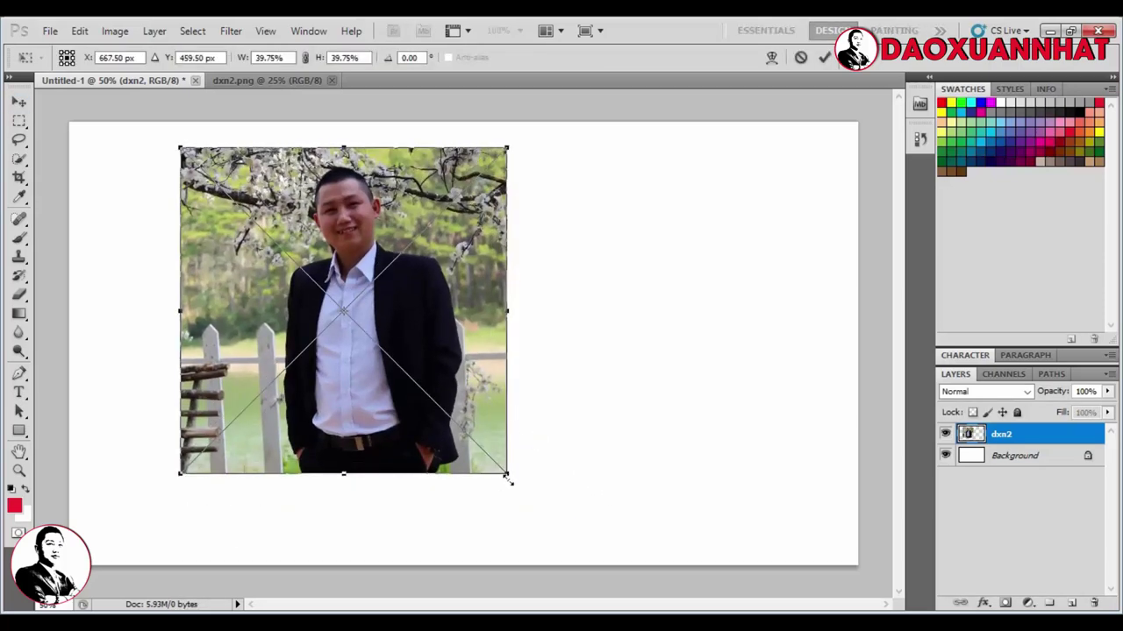
{"action": "left_click_drag", "start_coordinate": [508, 479], "coordinate": [363, 311]}
{"action": "mouse_move", "coordinate": [310, 268]}
{"action": "left_mouse_down"}
{"action": "mouse_move", "coordinate": [240, 394]}
{"action": "mouse_move", "coordinate": [348, 394]}
{"action": "left_mouse_up"}
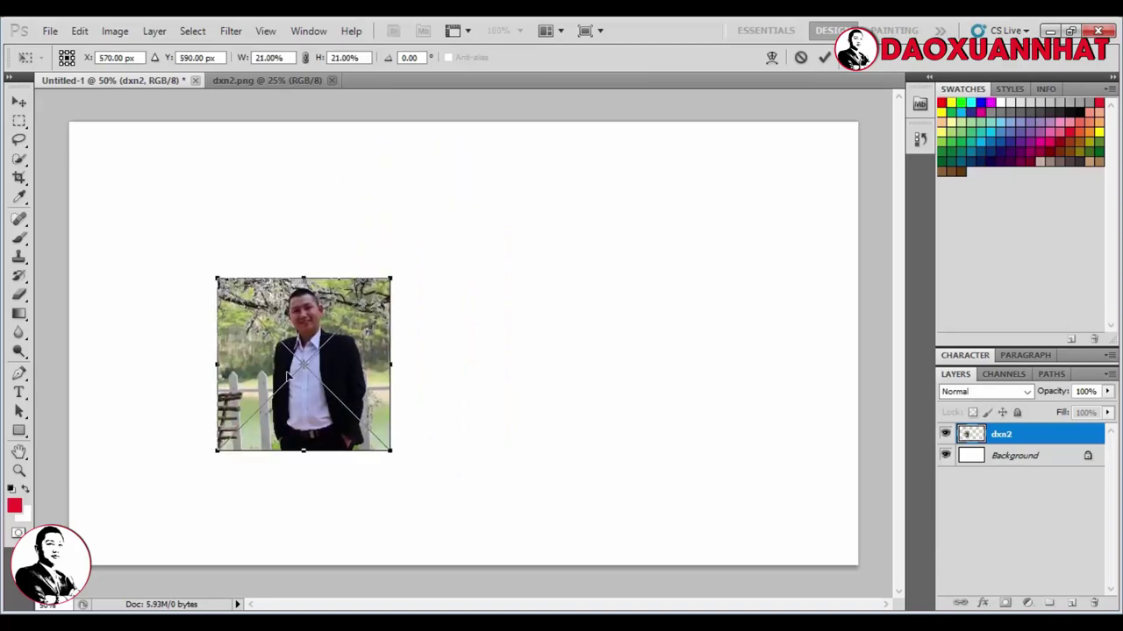
{"action": "key", "text": "Return"}
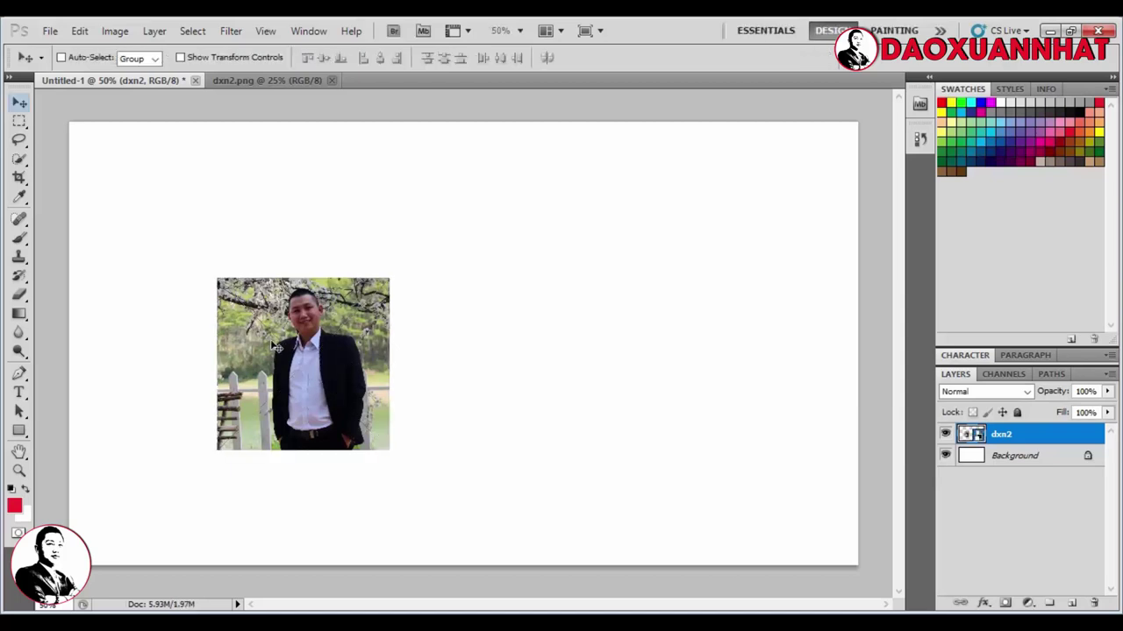
{"action": "mouse_move", "coordinate": [311, 355]}
{"action": "left_mouse_down"}
{"action": "mouse_move", "coordinate": [335, 253]}
{"action": "mouse_move", "coordinate": [414, 232]}
{"action": "mouse_move", "coordinate": [782, 197]}
{"action": "mouse_move", "coordinate": [765, 210]}
{"action": "left_mouse_up"}
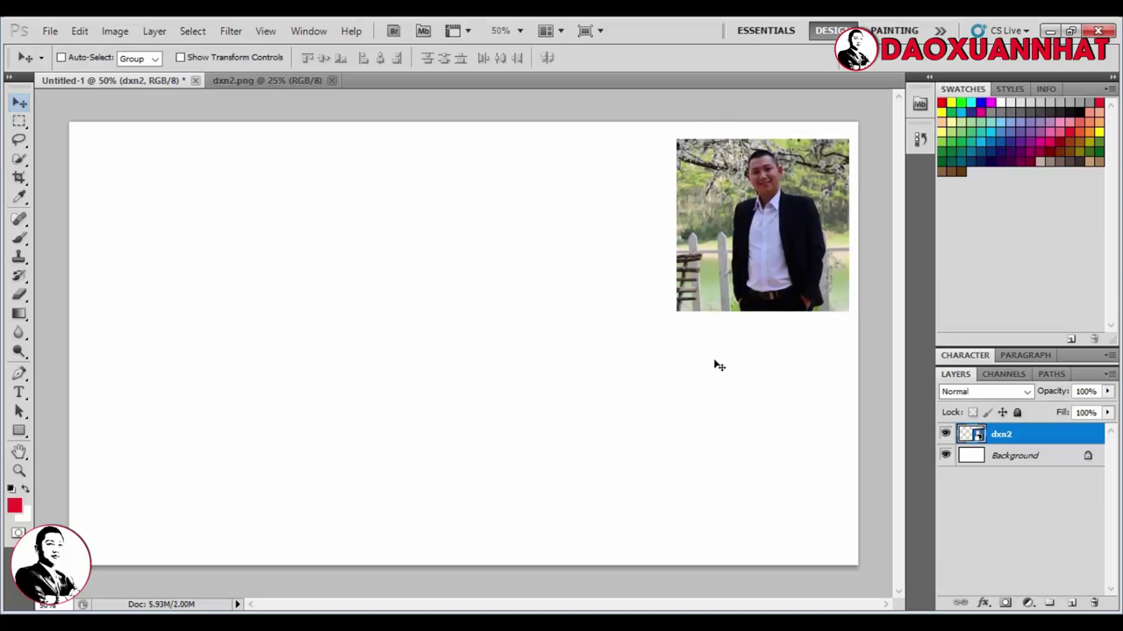
{"action": "mouse_move", "coordinate": [566, 338]}
{"action": "left_mouse_down"}
{"action": "mouse_move", "coordinate": [634, 413]}
{"action": "mouse_move", "coordinate": [468, 293]}
{"action": "mouse_move", "coordinate": [526, 351]}
{"action": "mouse_move", "coordinate": [523, 330]}
{"action": "mouse_move", "coordinate": [571, 351]}
{"action": "mouse_move", "coordinate": [529, 313]}
{"action": "mouse_move", "coordinate": [564, 323]}
{"action": "mouse_move", "coordinate": [664, 408]}
{"action": "mouse_move", "coordinate": [496, 290]}
{"action": "left_mouse_up"}
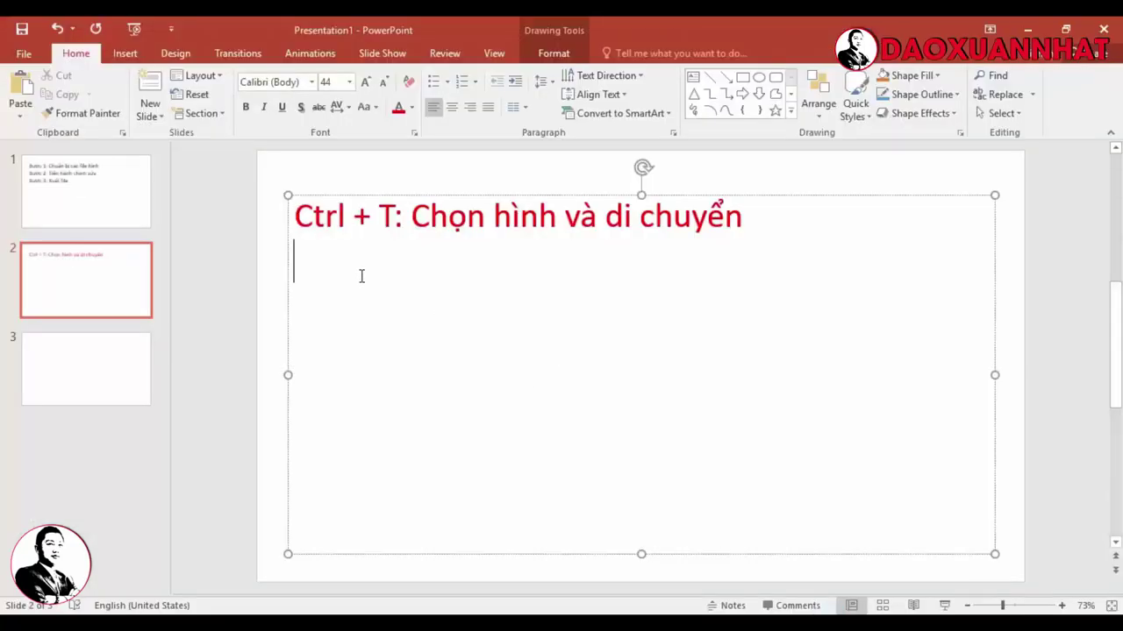
On slide 2's second line, type 'Ctrl + khoảng trắng + chuột trái + di chuột: thu to nhỏ'.
{"action": "type", "text": "C"}
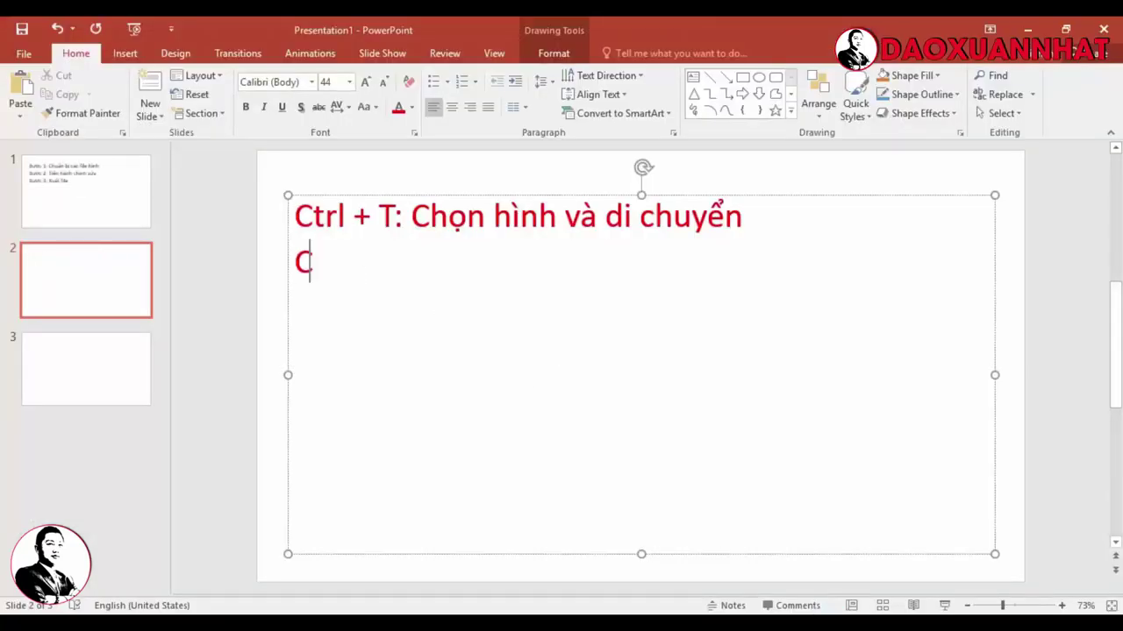
{"action": "type", "text": "trl "}
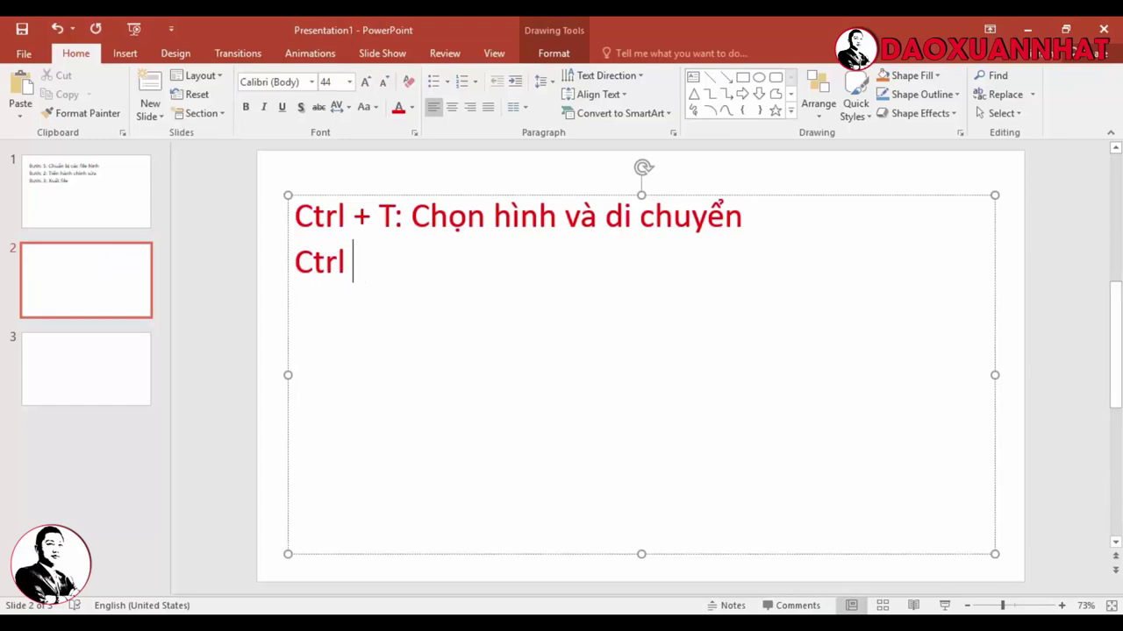
{"action": "type", "text": "+"}
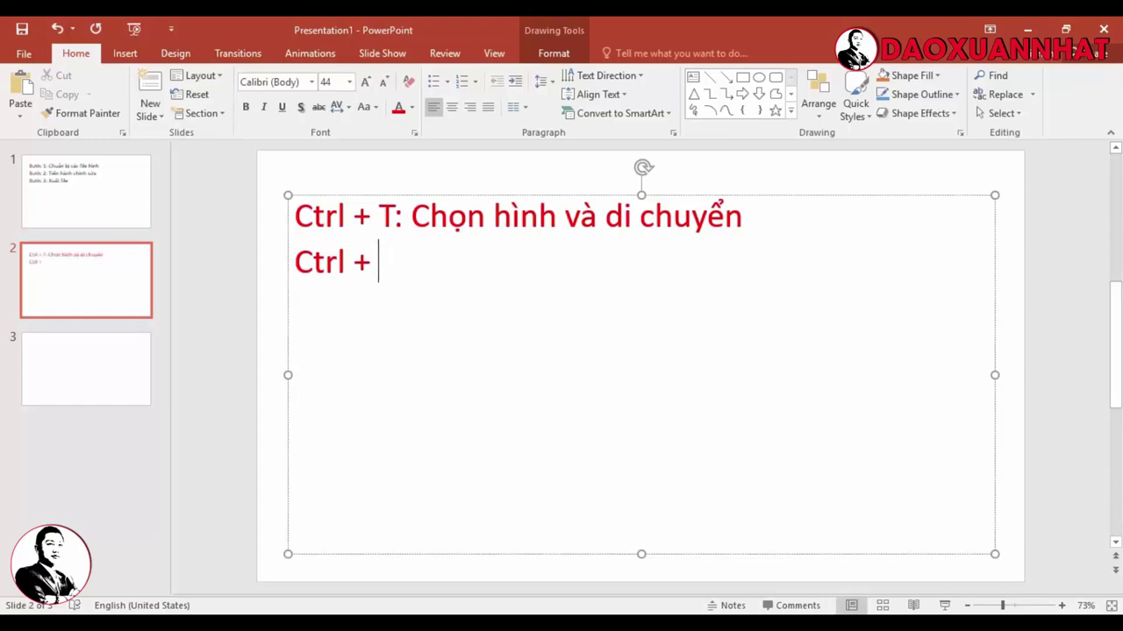
{"action": "type", "text": "khoangr tra"}
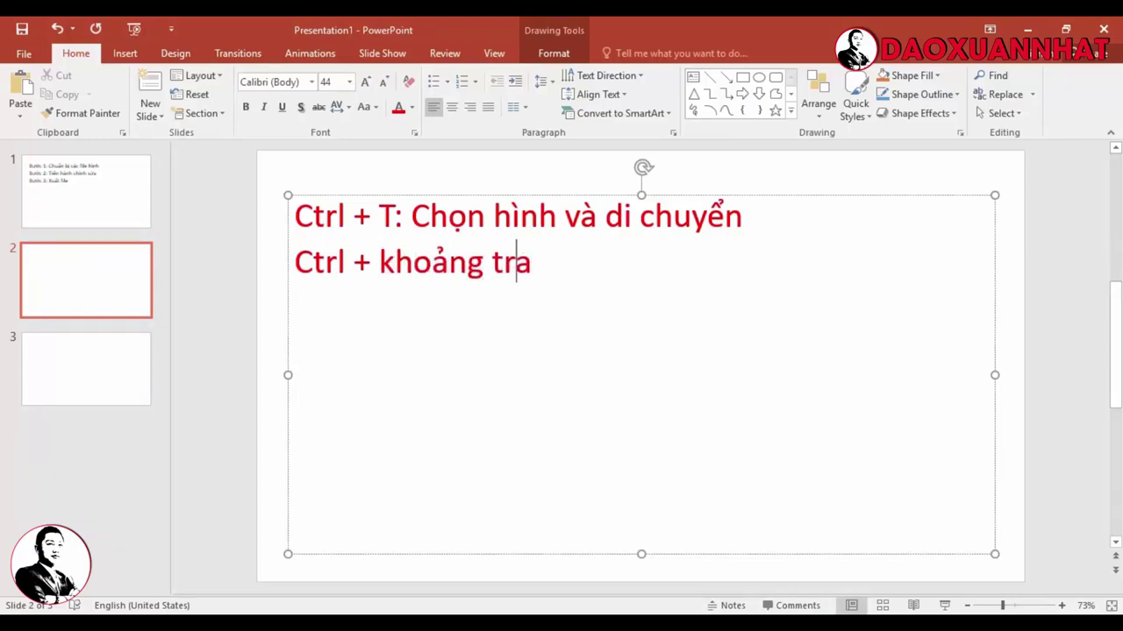
{"action": "type", "text": "wngs"}
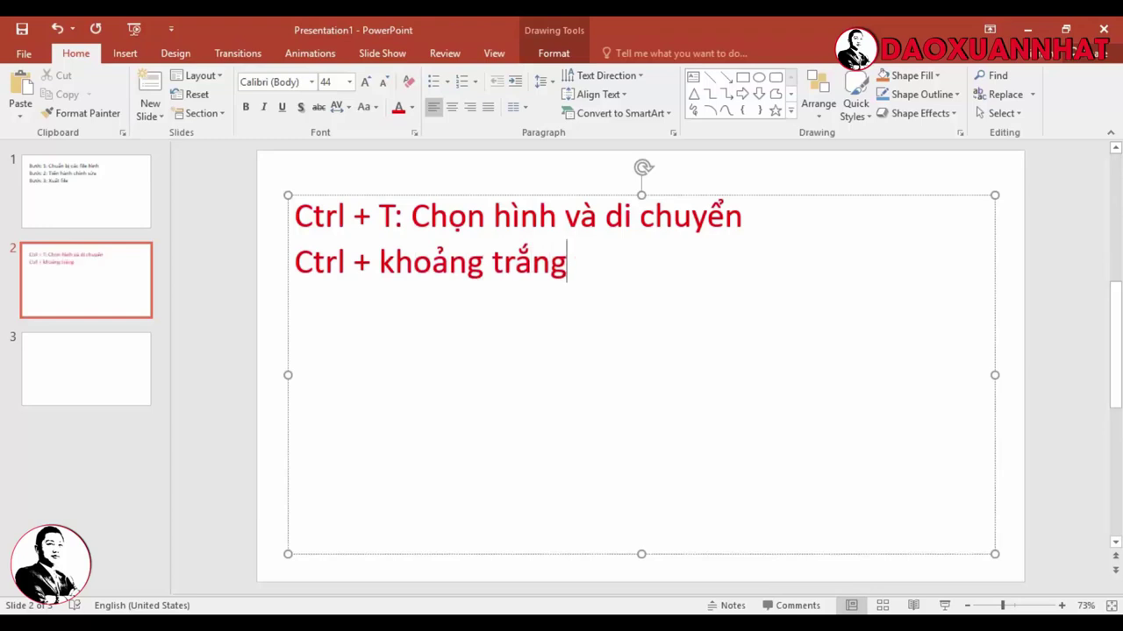
{"action": "type", "text": " + "}
{"action": "type", "text": "chuoojt"}
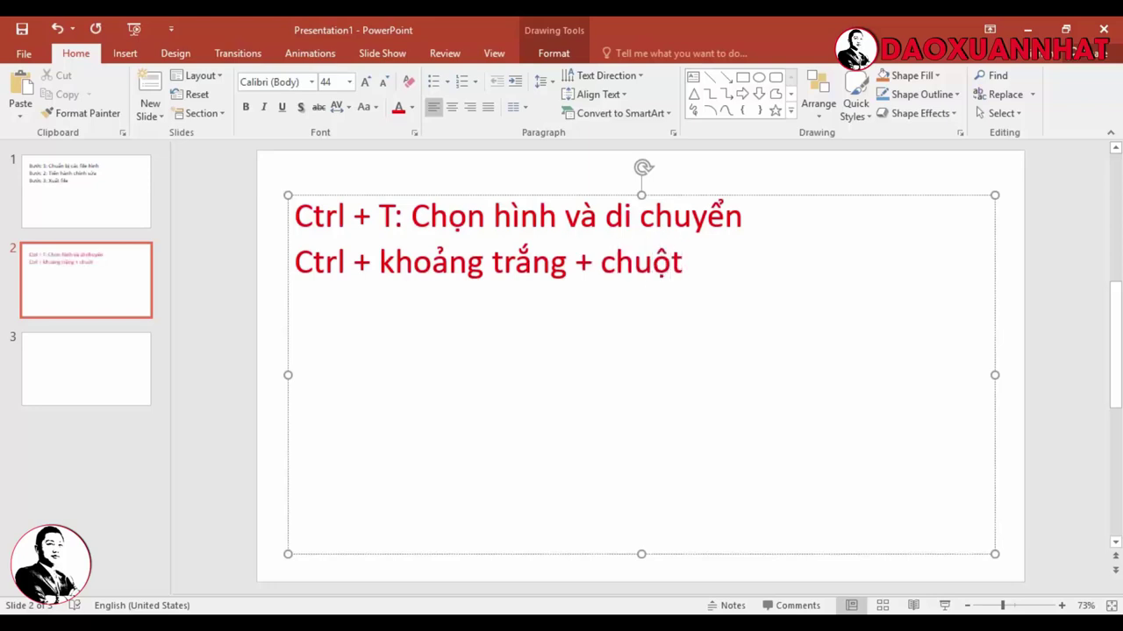
{"action": "type", "text": " tras"}
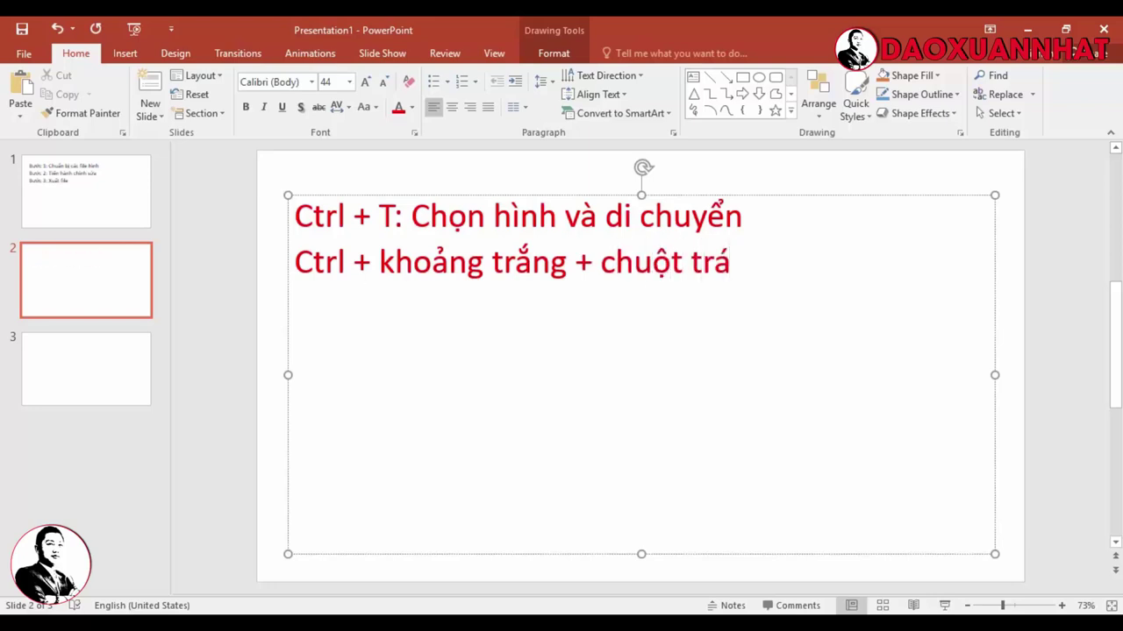
{"action": "type", "text": "i"}
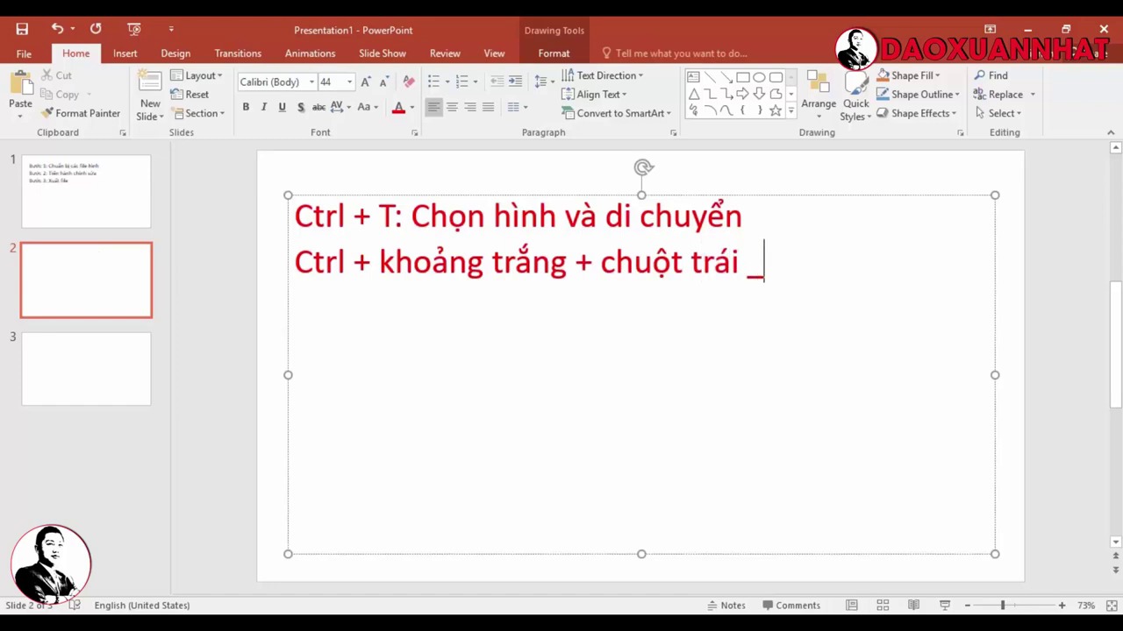
{"action": "key", "text": "BackSpace"}
{"action": "type", "text": "+ di"}
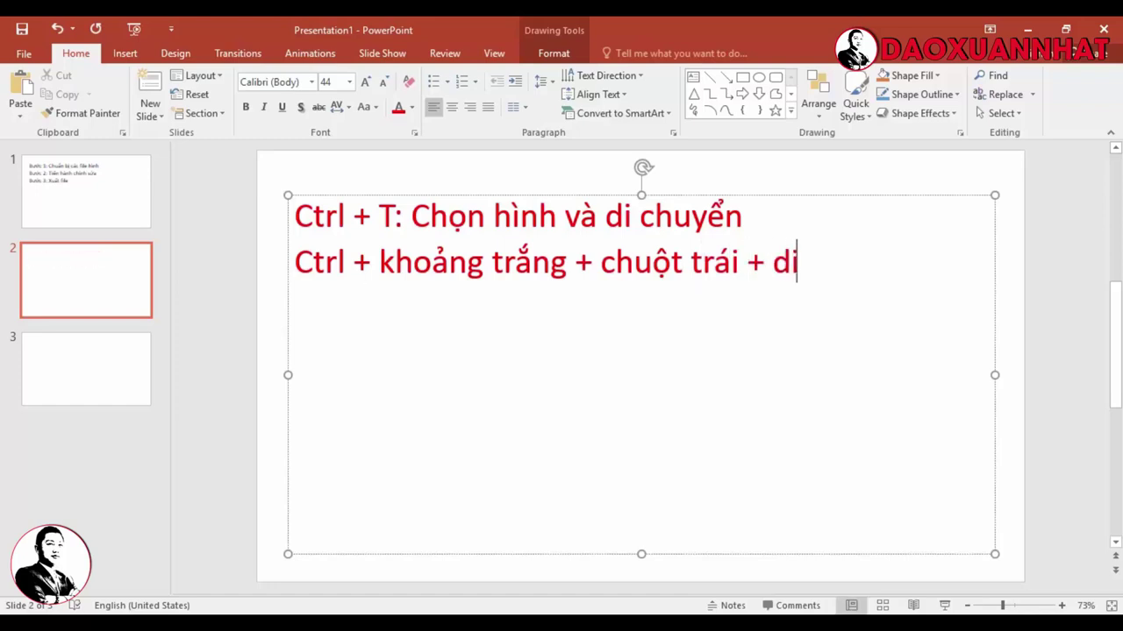
{"action": "type", "text": " chuoot"}
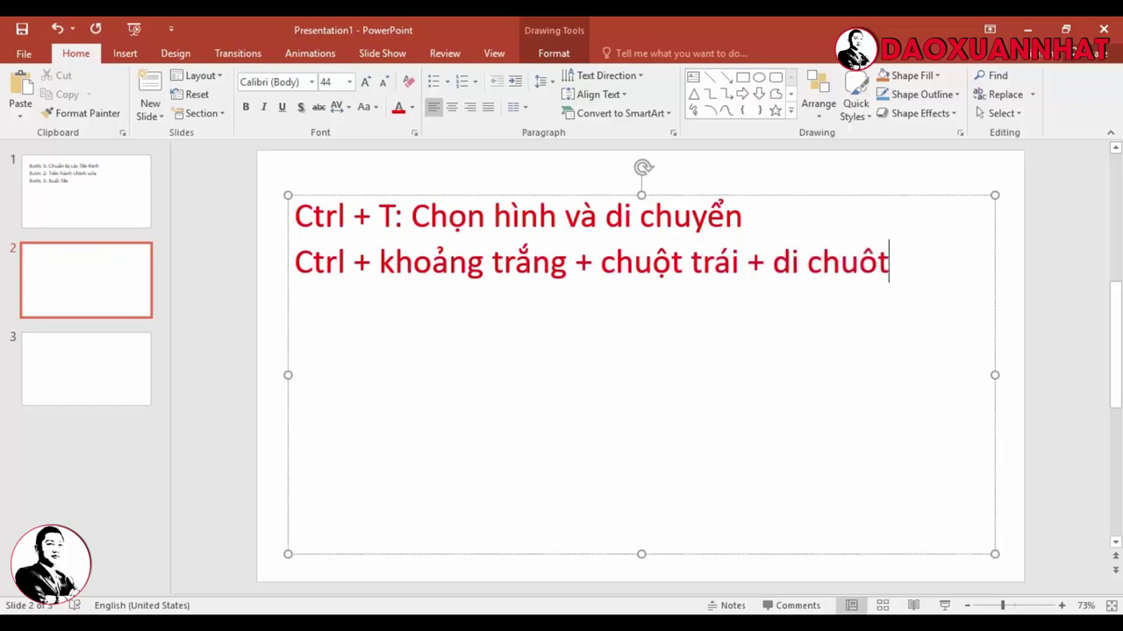
{"action": "type", "text": "j: t"}
{"action": "type", "text": "hu to"}
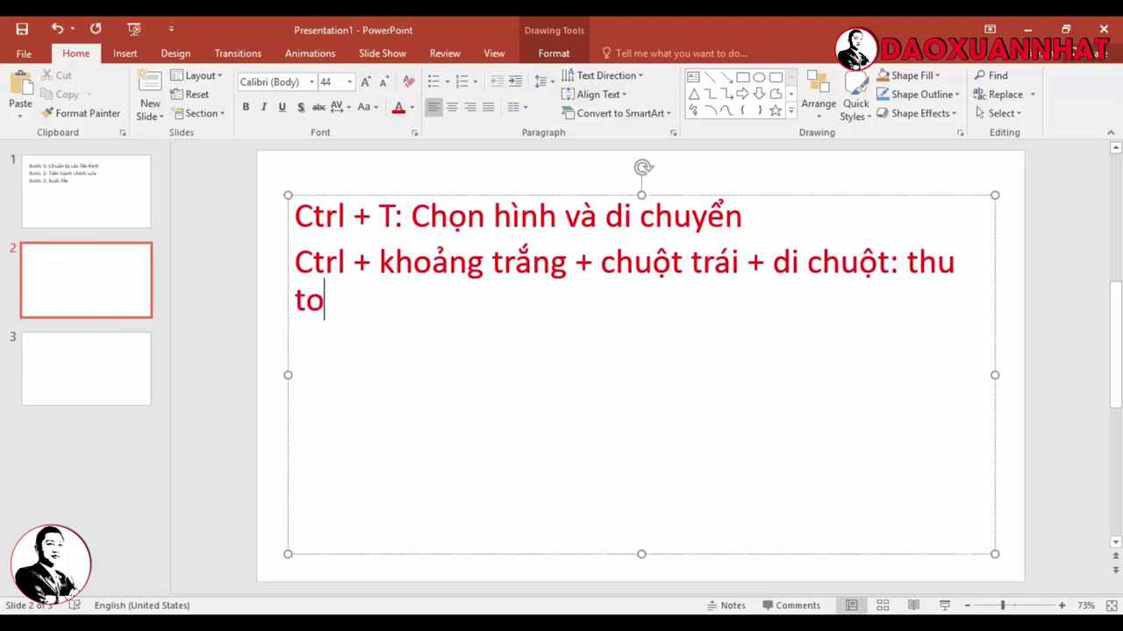
{"action": "type", "text": " nhor"}
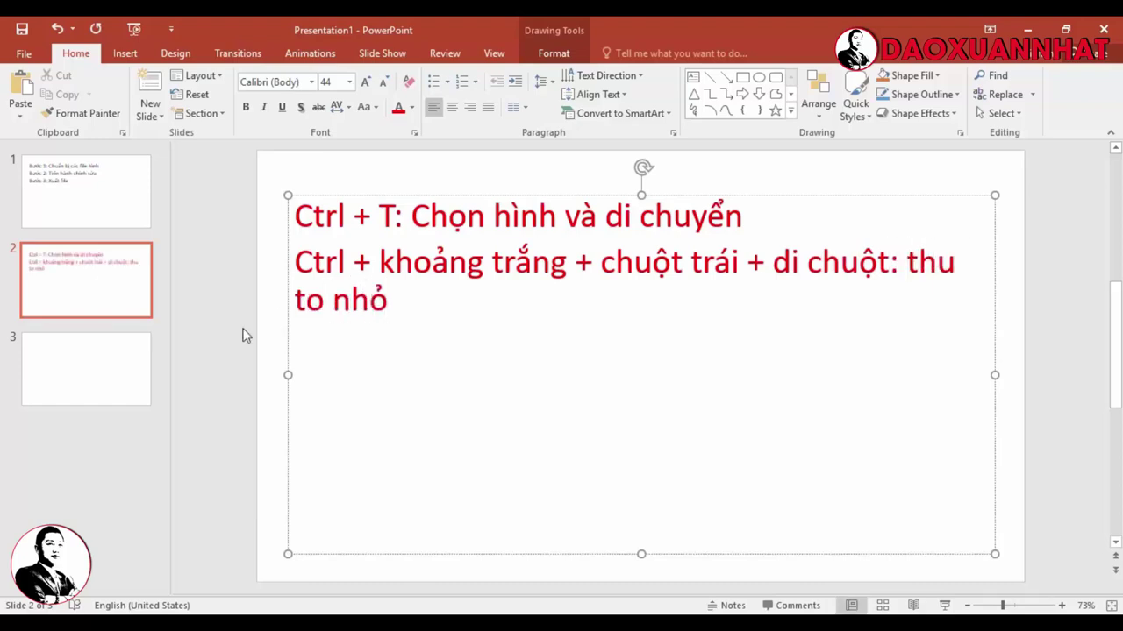
Zoom Untitled-1 to about 88% and pan until the portrait photo is fully visible.
{"action": "left_click", "coordinate": [571, 568]}
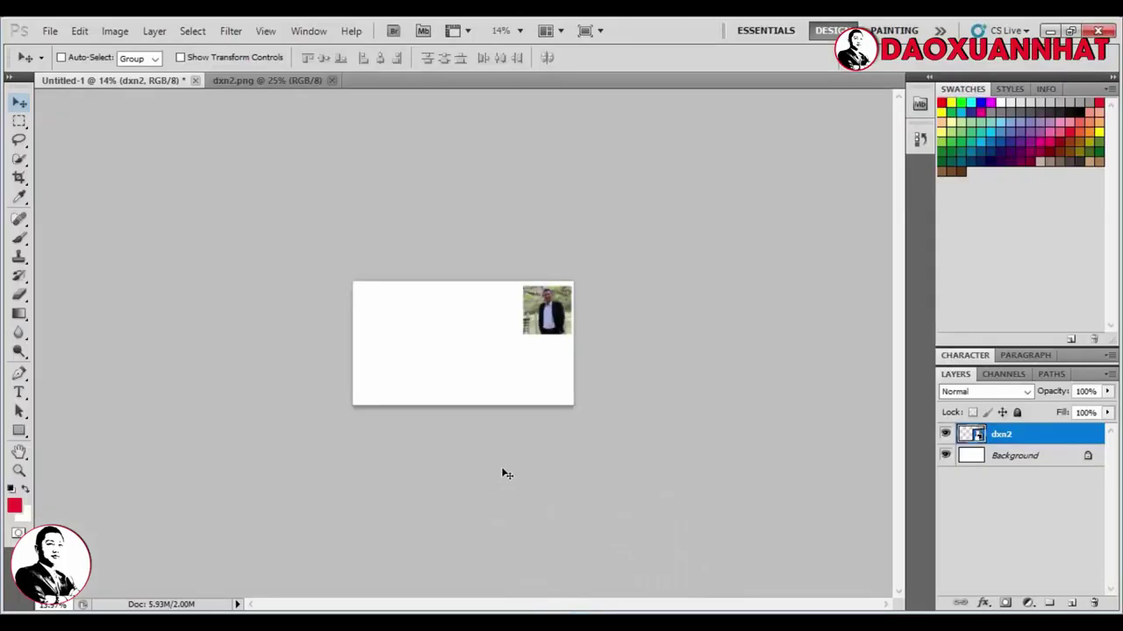
{"action": "mouse_move", "coordinate": [392, 301]}
{"action": "left_mouse_down"}
{"action": "mouse_move", "coordinate": [494, 374]}
{"action": "mouse_move", "coordinate": [438, 326]}
{"action": "mouse_move", "coordinate": [454, 345]}
{"action": "mouse_move", "coordinate": [478, 337]}
{"action": "mouse_move", "coordinate": [448, 301]}
{"action": "left_mouse_up"}
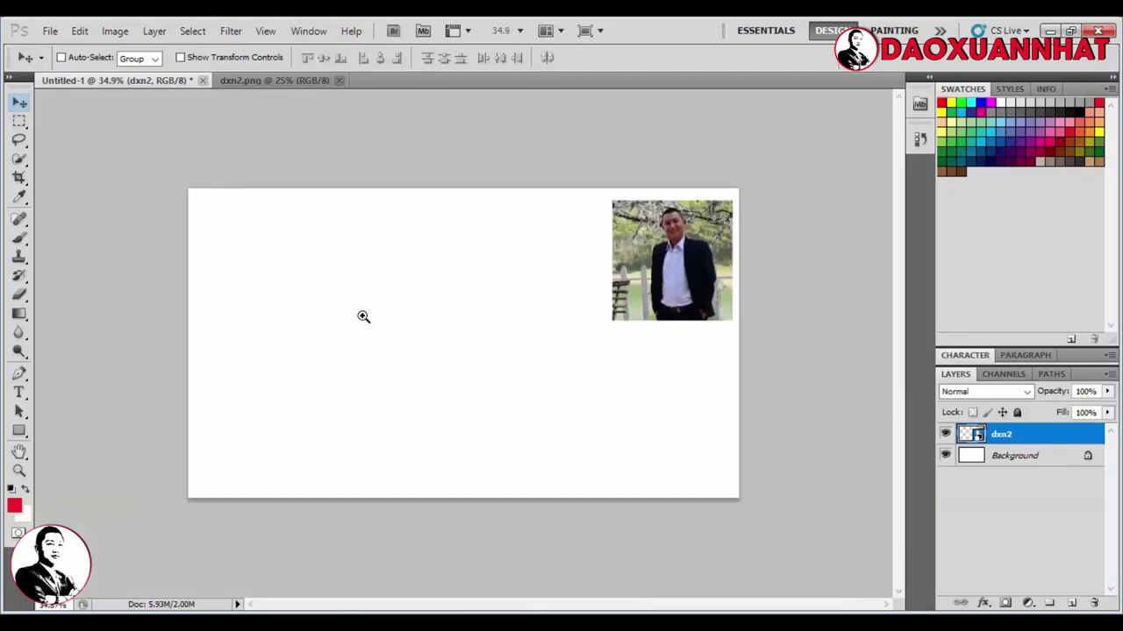
{"action": "left_click_drag", "start_coordinate": [351, 303], "coordinate": [412, 360]}
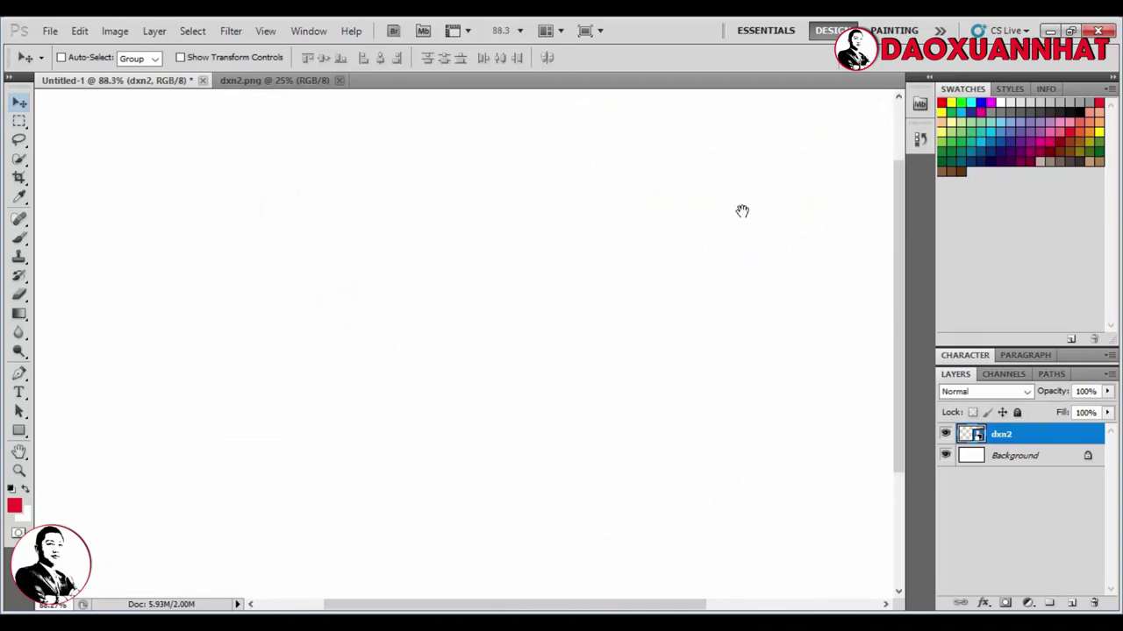
{"action": "mouse_move", "coordinate": [794, 155]}
{"action": "left_mouse_down"}
{"action": "mouse_move", "coordinate": [491, 263]}
{"action": "mouse_move", "coordinate": [439, 328]}
{"action": "left_mouse_up"}
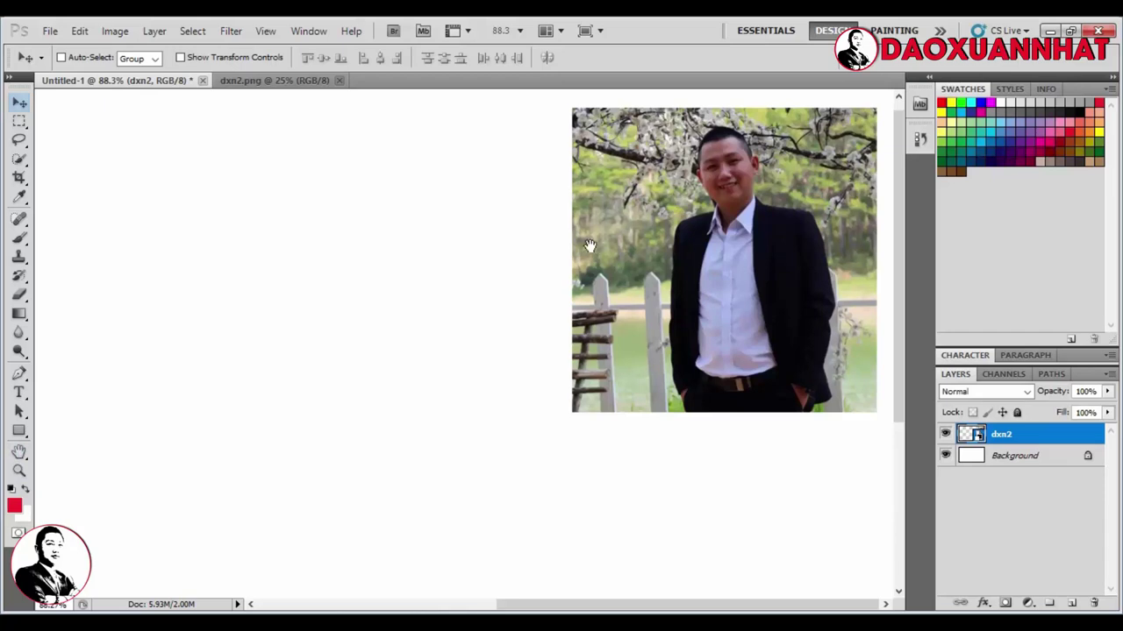
{"action": "left_click_drag", "start_coordinate": [608, 200], "coordinate": [588, 266]}
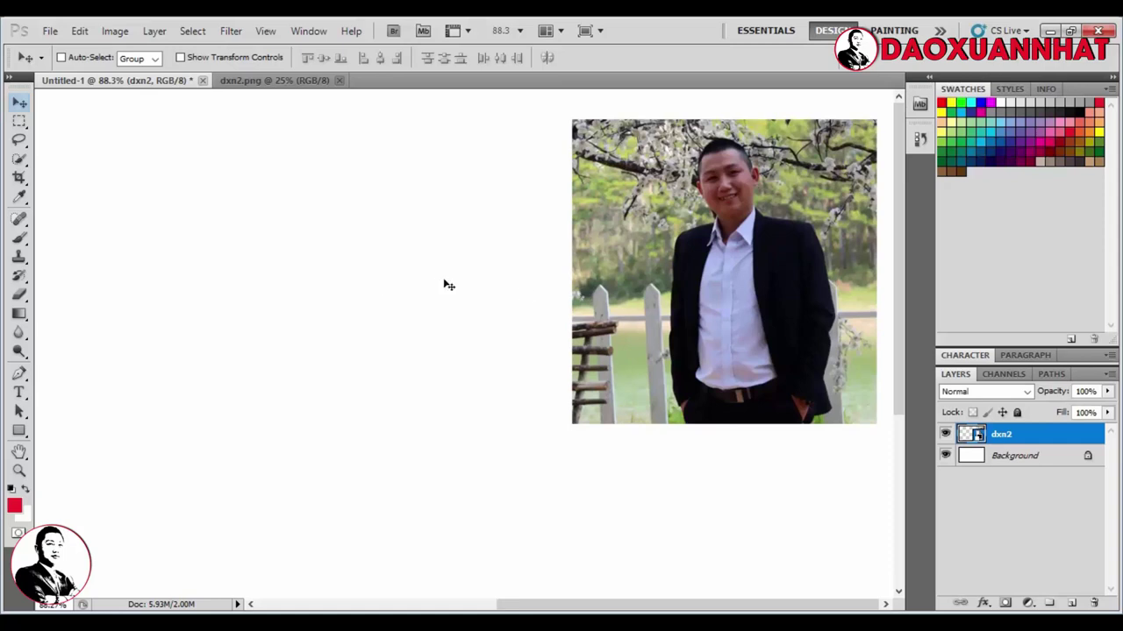
{"action": "left_click", "coordinate": [496, 253]}
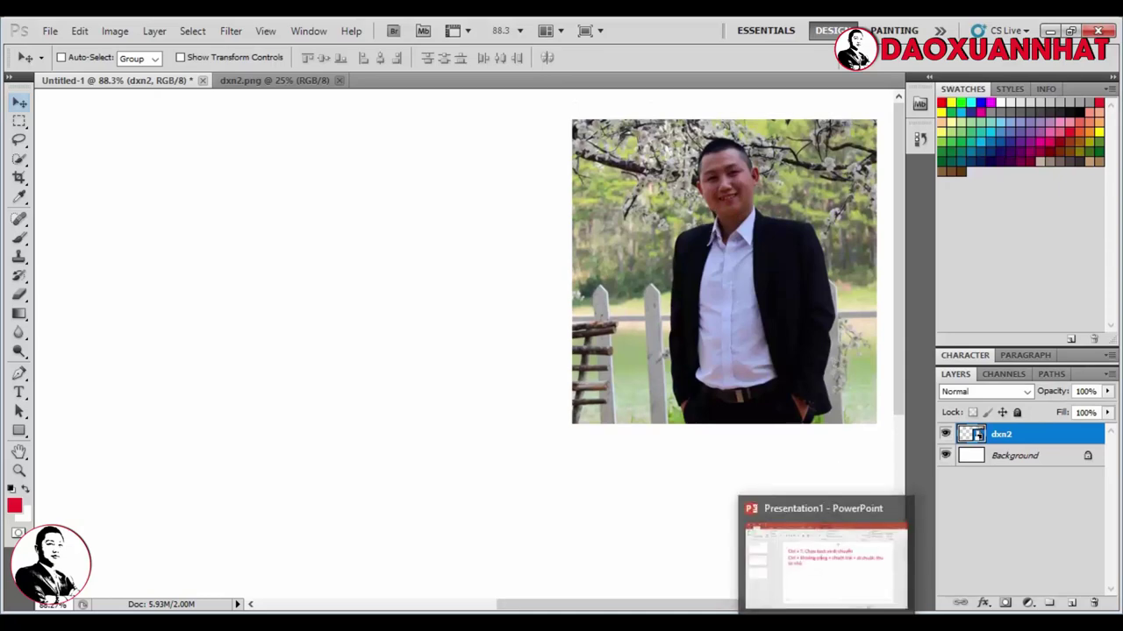
{"action": "left_click", "coordinate": [825, 561]}
Add lines 'Khoảng trắng + chuột trái + di chuột: Dỉ chuyển đến vùng làm việc' and 'Ctrl + C: Cắt'.
{"action": "key", "text": "Return"}
{"action": "type", "text": "K"}
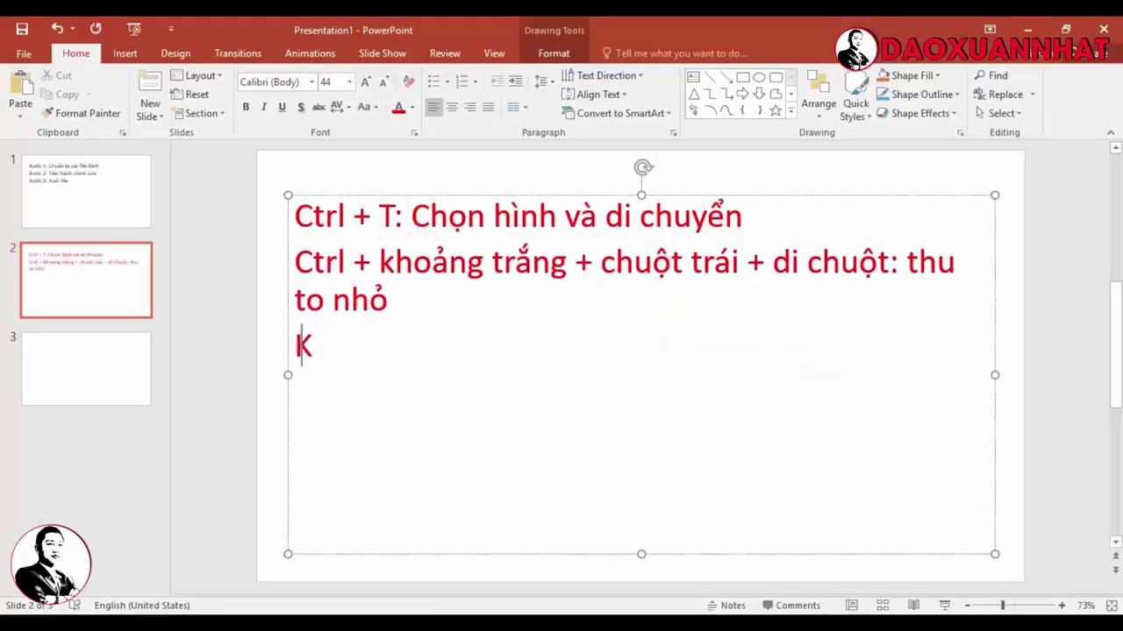
{"action": "type", "text": "hoangr "}
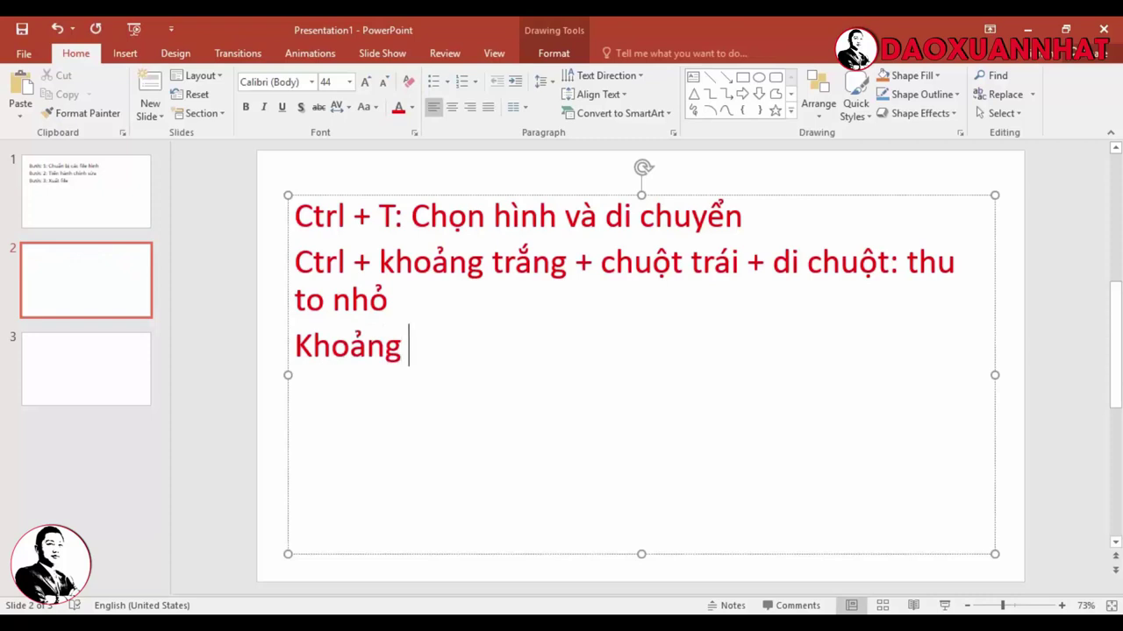
{"action": "type", "text": "trawngs"}
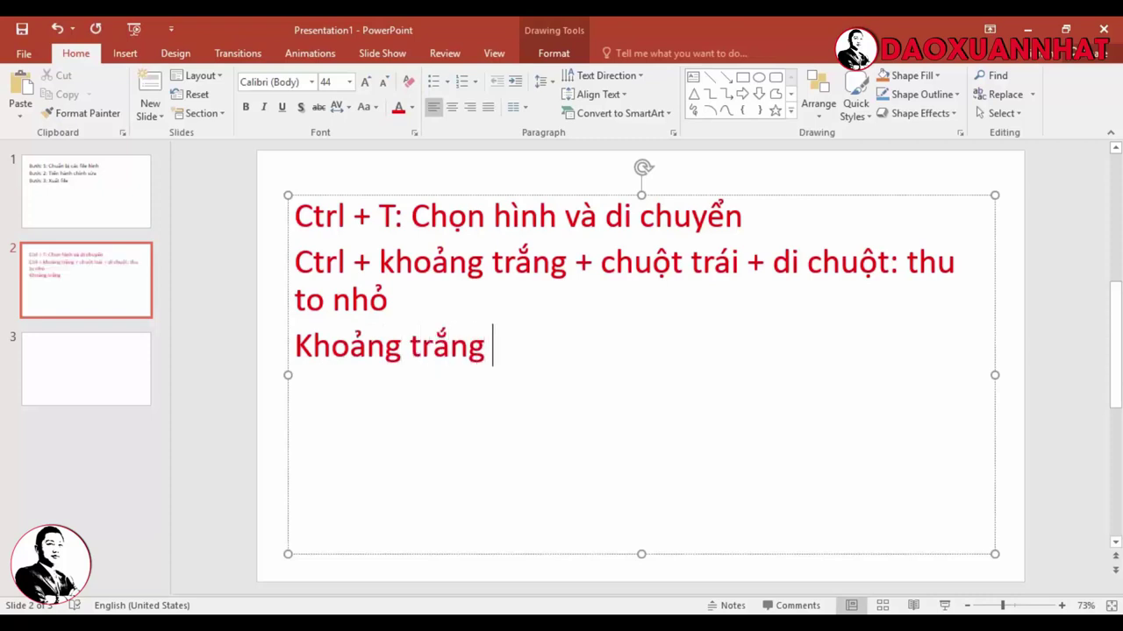
{"action": "type", "text": " +"}
{"action": "left_click_drag", "start_coordinate": [601, 267], "coordinate": [889, 265]}
{"action": "key", "text": "ctrl+c"}
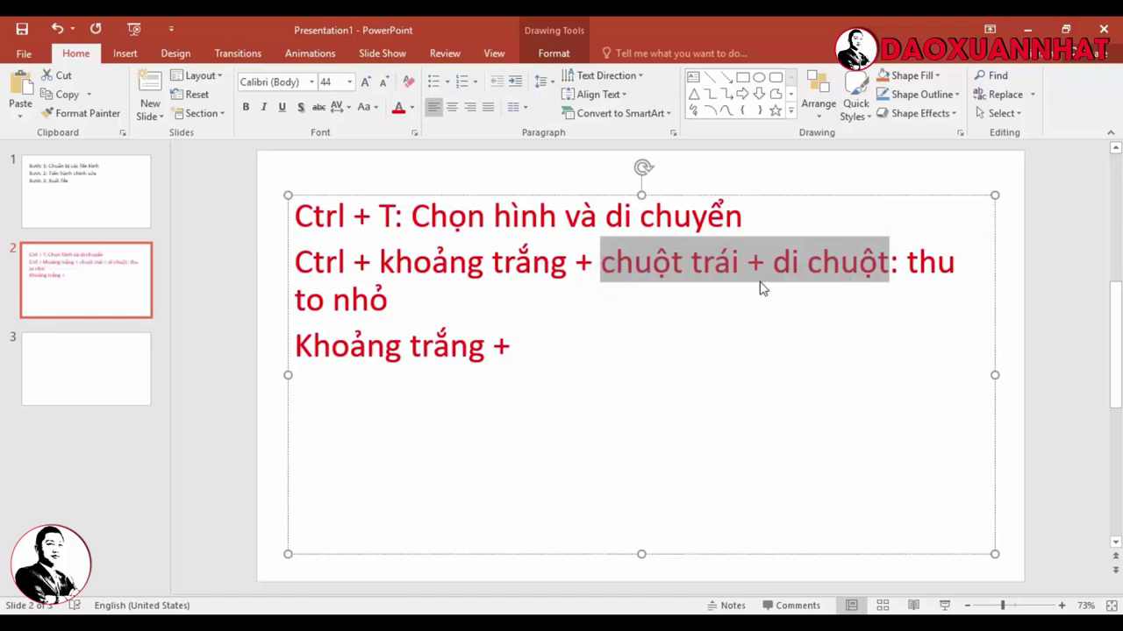
{"action": "left_click", "coordinate": [527, 351]}
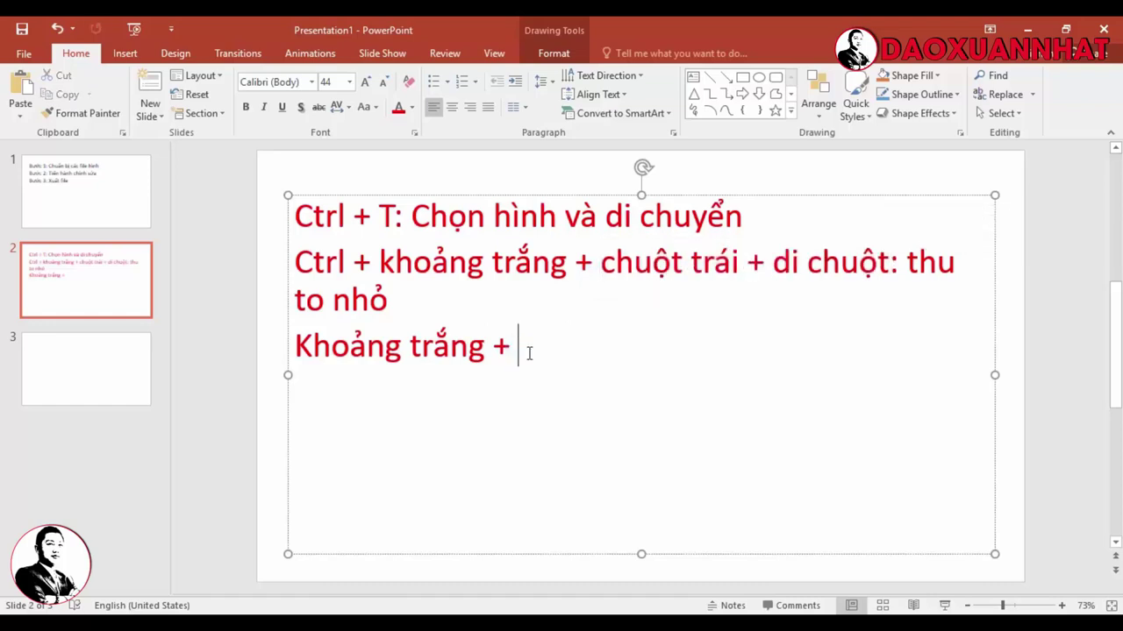
{"action": "key", "text": "ctrl+v"}
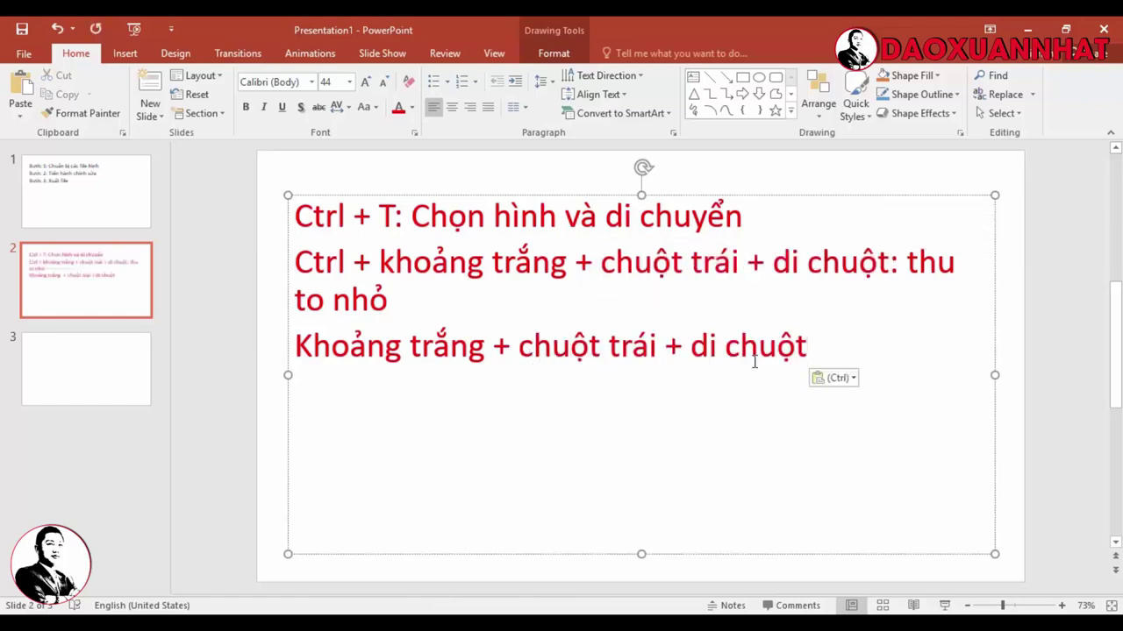
{"action": "type", "text": ": Dỉ"}
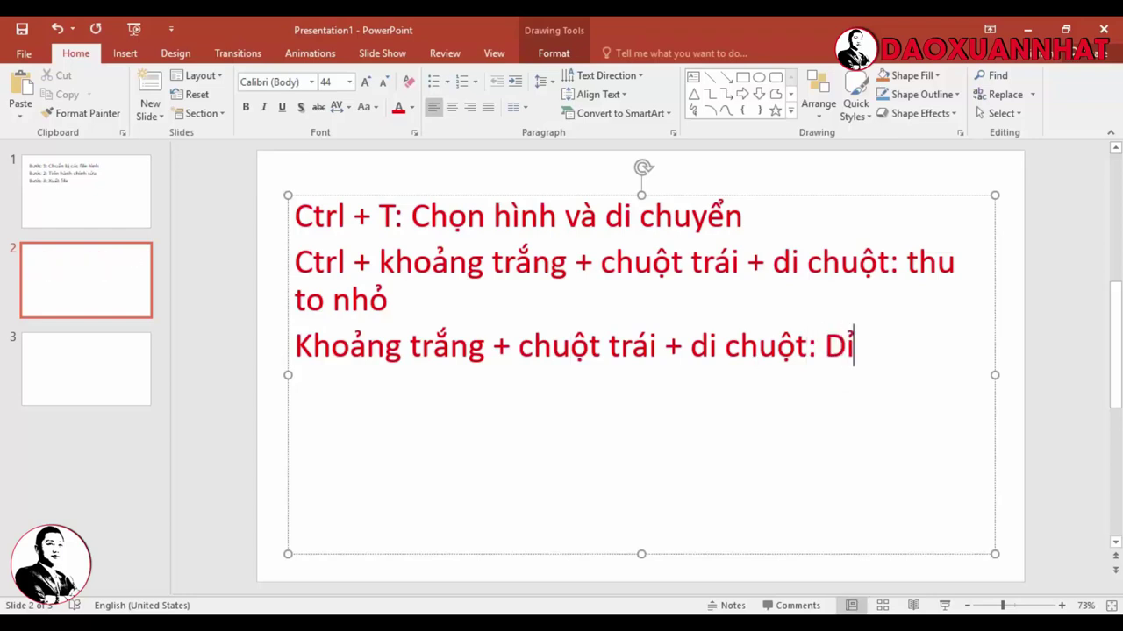
{"action": "type", "text": " chuyen "}
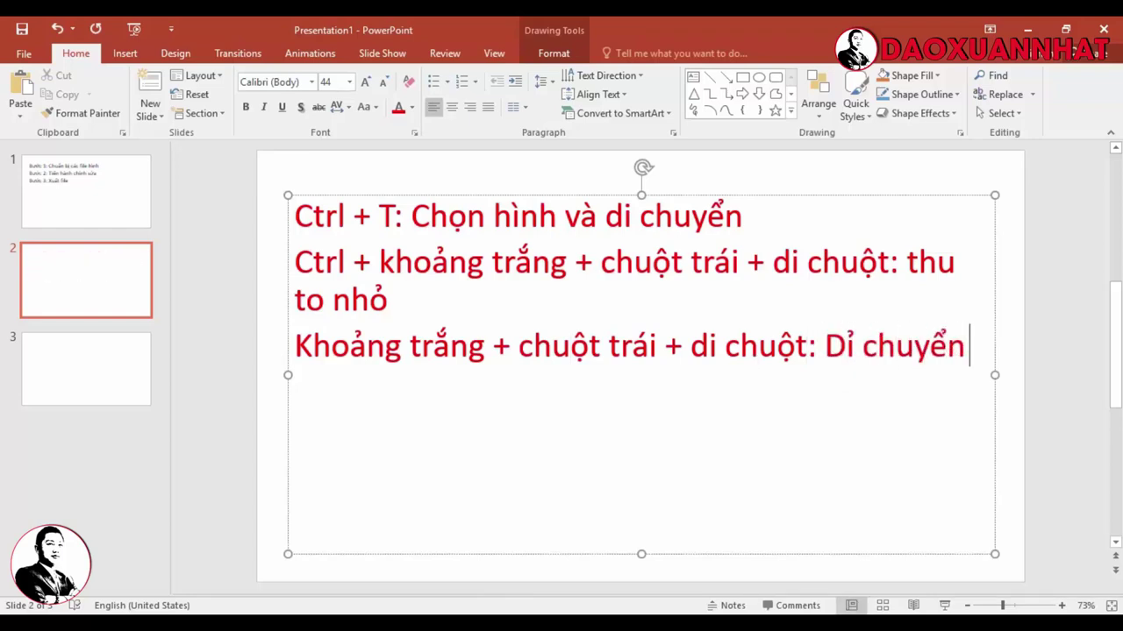
{"action": "type", "text": "đến "}
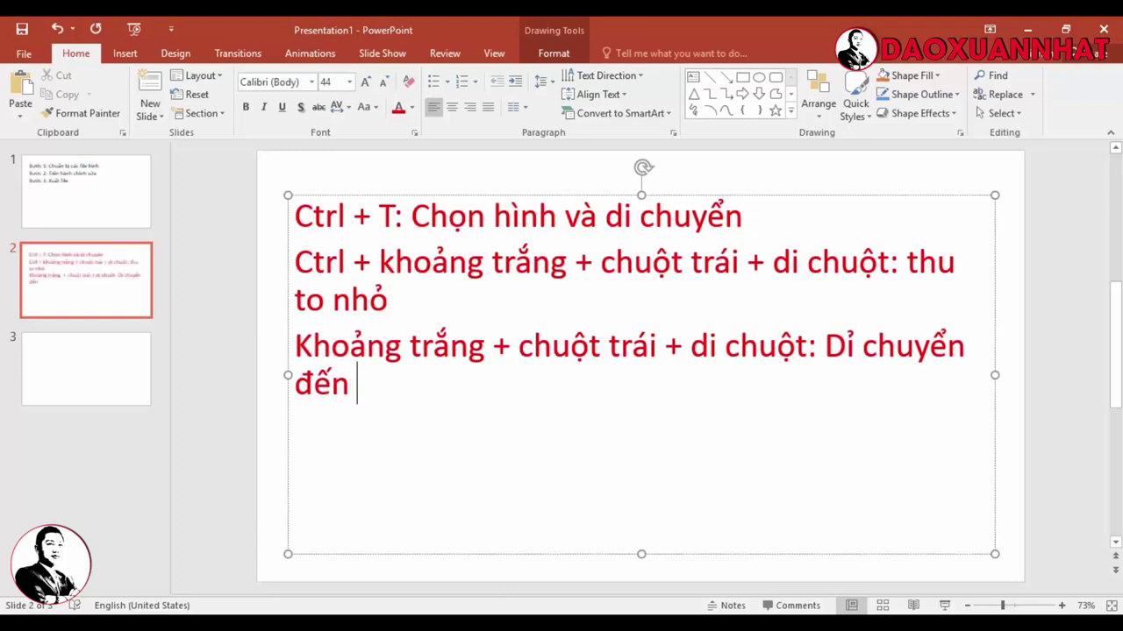
{"action": "type", "text": "vung"}
{"action": "type", "text": "lam"}
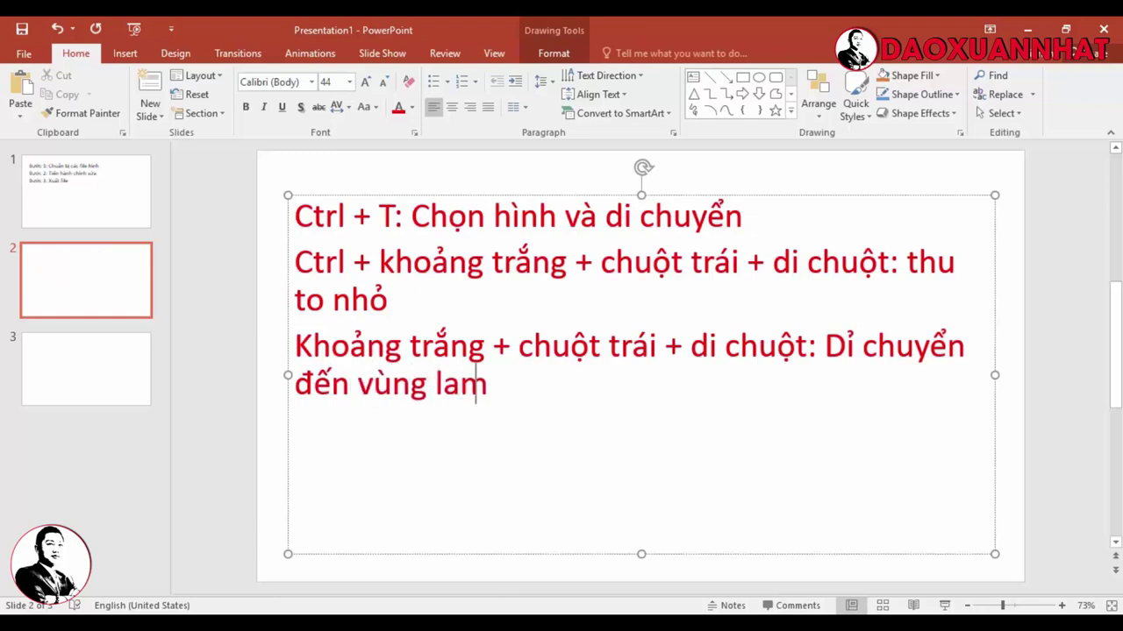
{"action": "type", "text": "viec"}
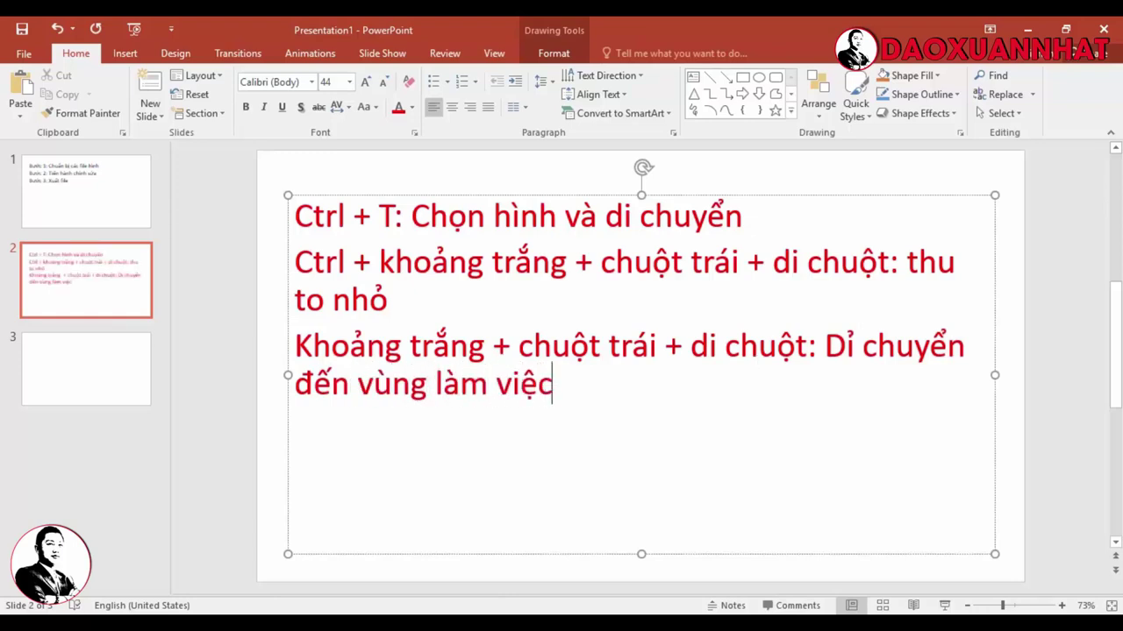
{"action": "type", "text": "."}
{"action": "key", "text": "Return"}
{"action": "type", "text": "Ctrl"}
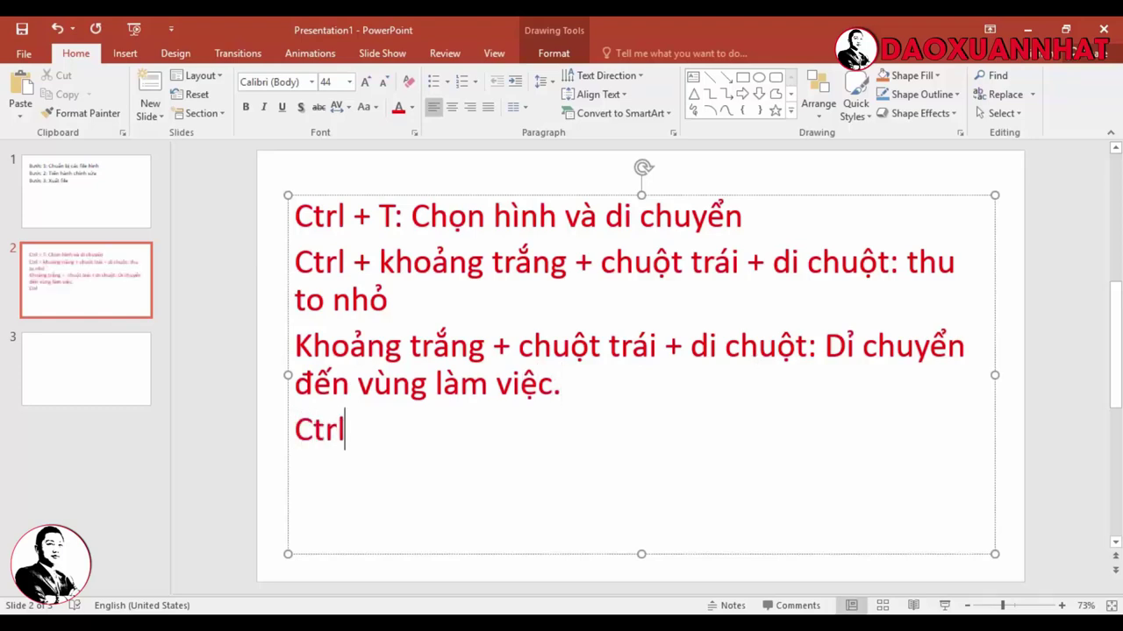
{"action": "type", "text": " + C"}
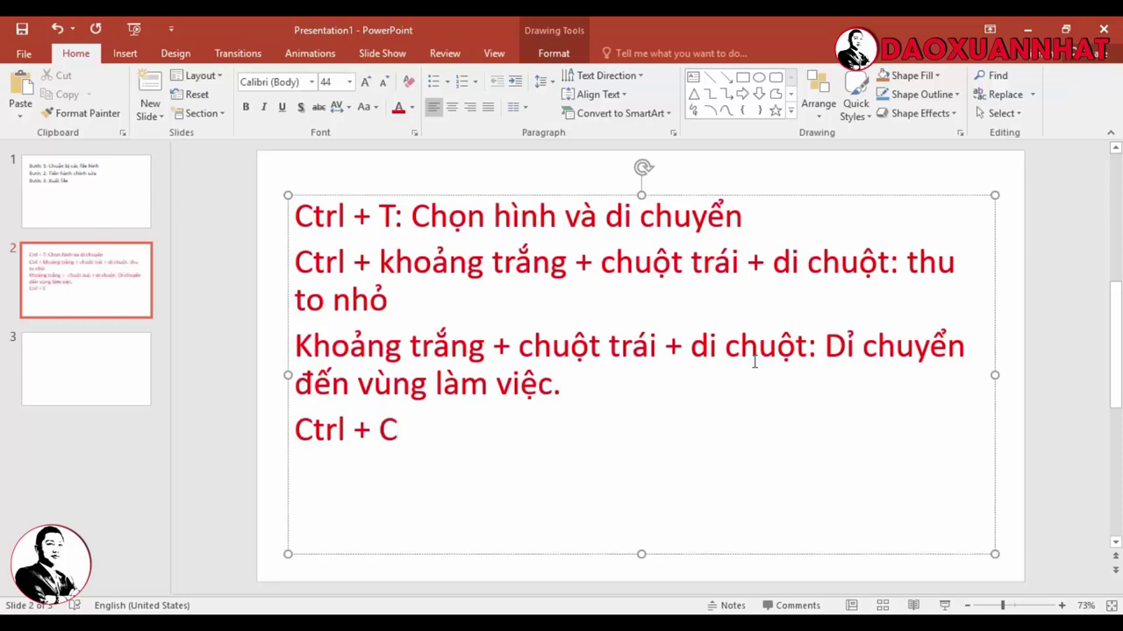
{"action": "type", "text": ": Caắt"}
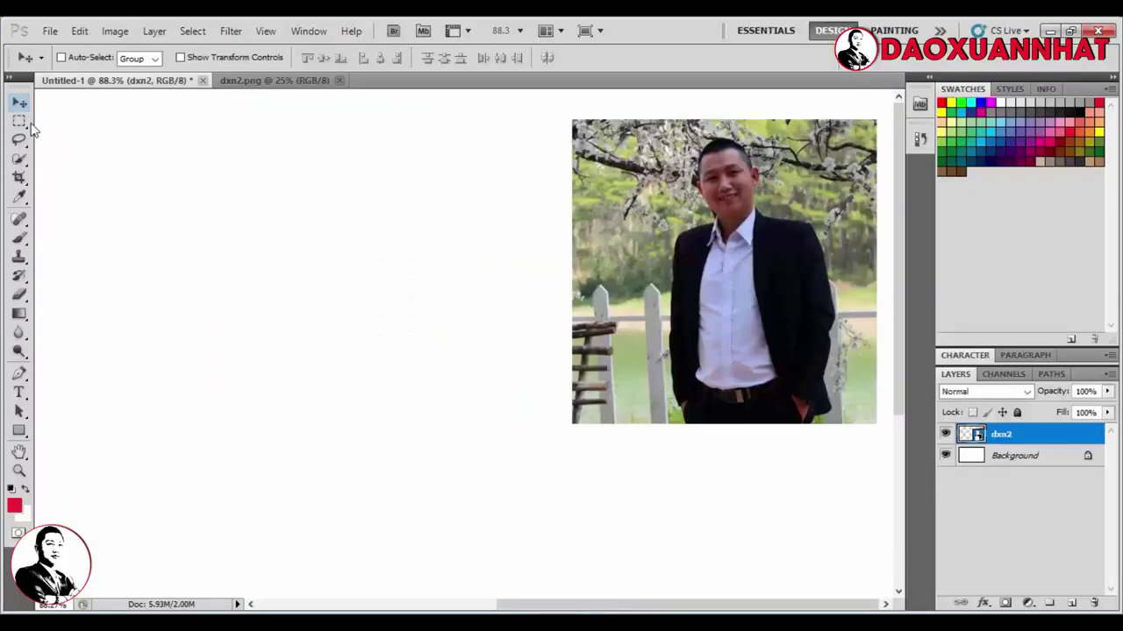
{"action": "left_click", "coordinate": [19, 121]}
{"action": "mouse_move", "coordinate": [612, 157]}
{"action": "left_mouse_down"}
{"action": "mouse_move", "coordinate": [783, 339]}
{"action": "mouse_move", "coordinate": [810, 345]}
{"action": "left_mouse_up"}
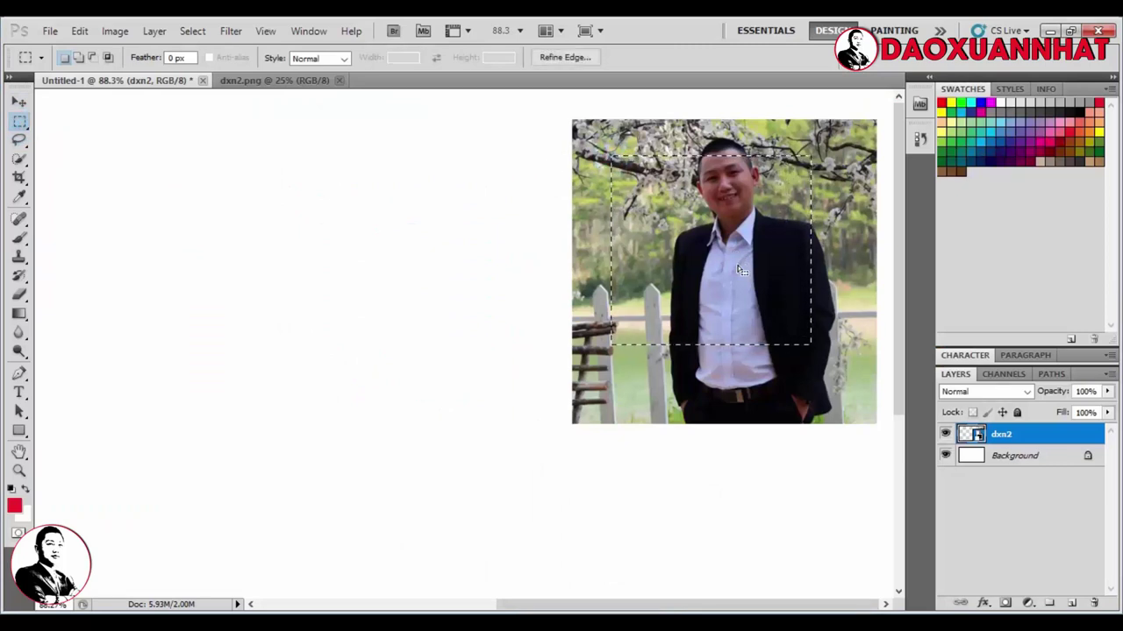
{"action": "key", "text": "ctrl+j"}
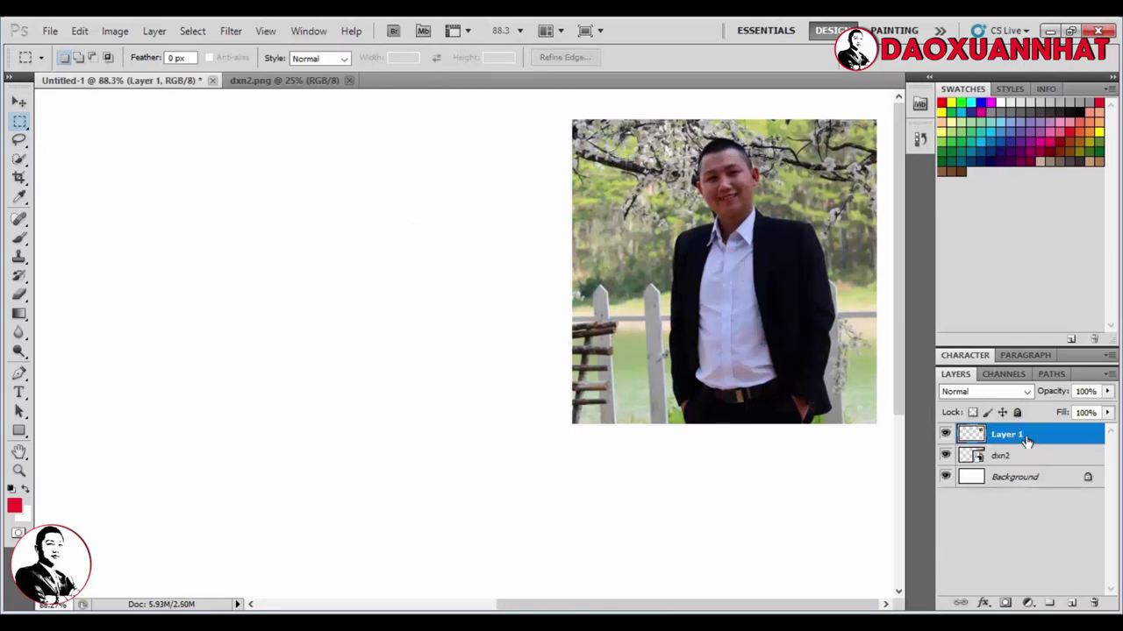
{"action": "key", "text": "ctrl+t"}
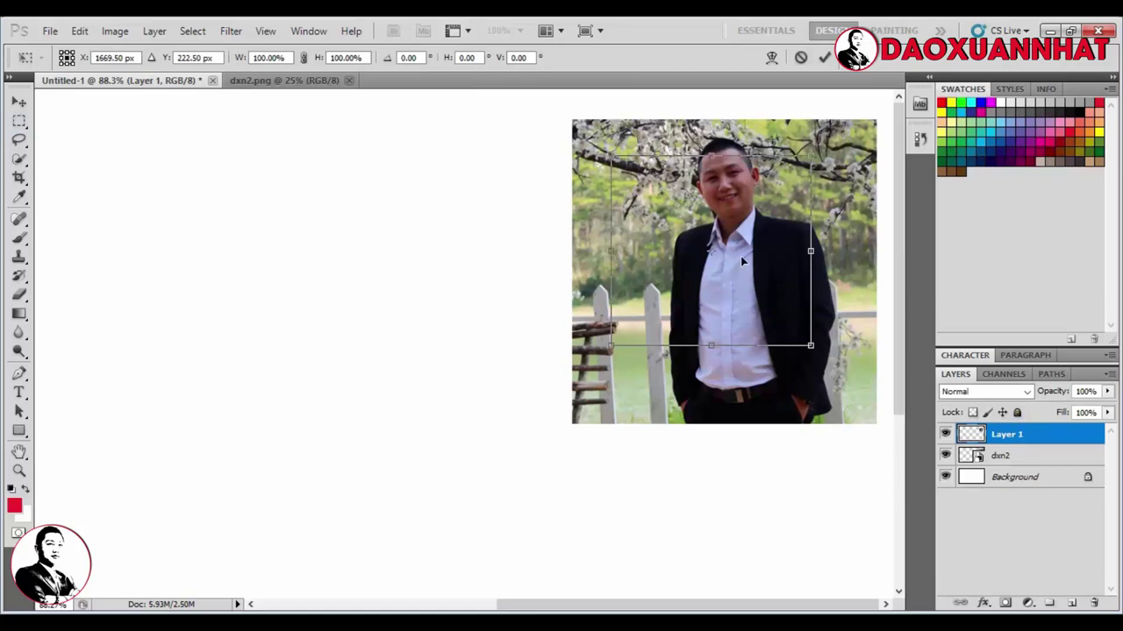
{"action": "left_click_drag", "start_coordinate": [741, 260], "coordinate": [464, 305]}
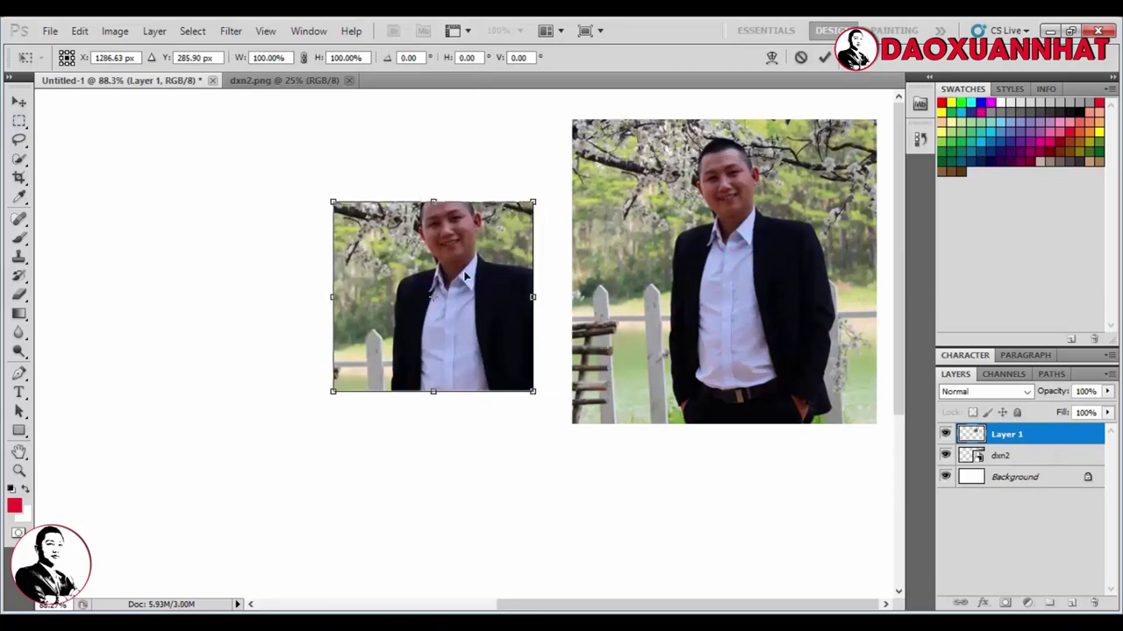
{"action": "left_click_drag", "start_coordinate": [477, 317], "coordinate": [405, 292]}
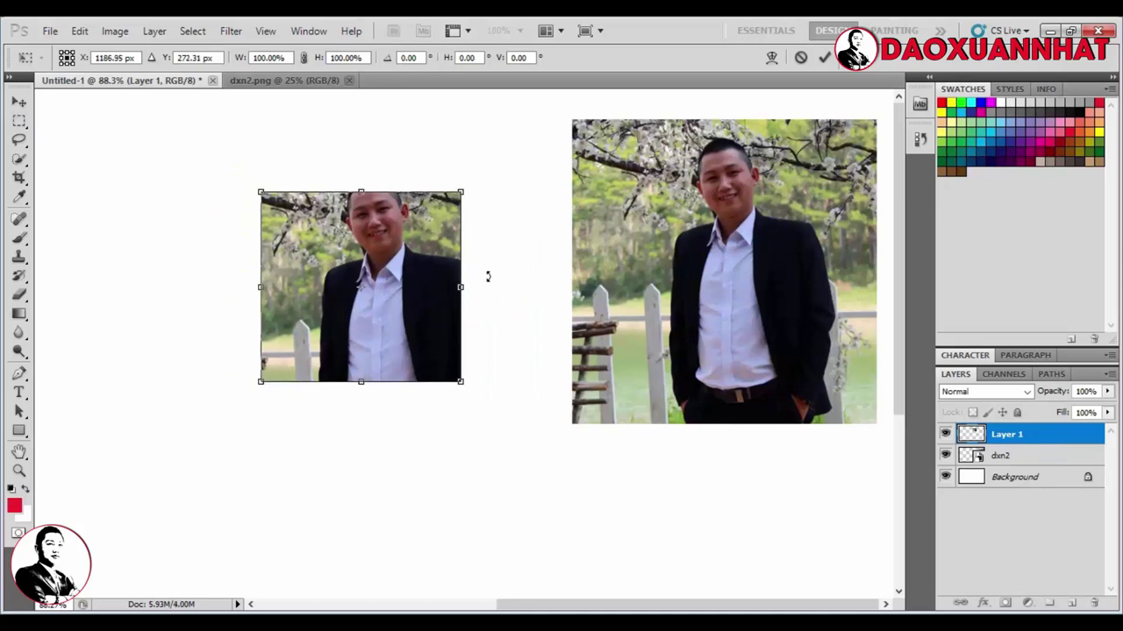
{"action": "key", "text": "Return"}
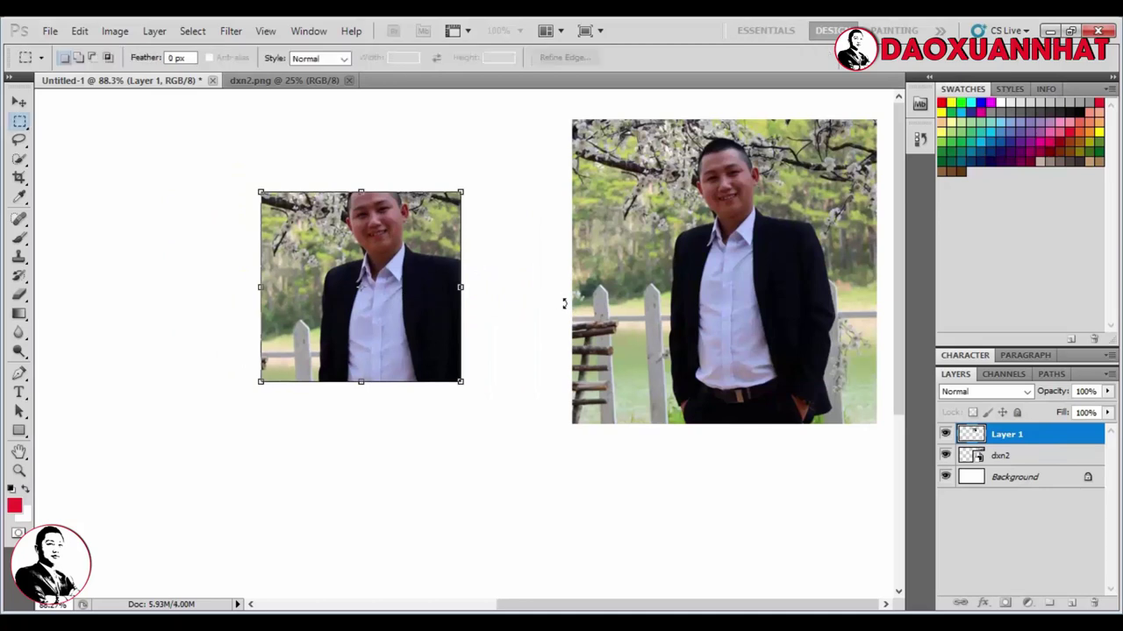
{"action": "key", "text": "ctrl+alt+z"}
{"action": "key", "text": "ctrl+alt+z"}
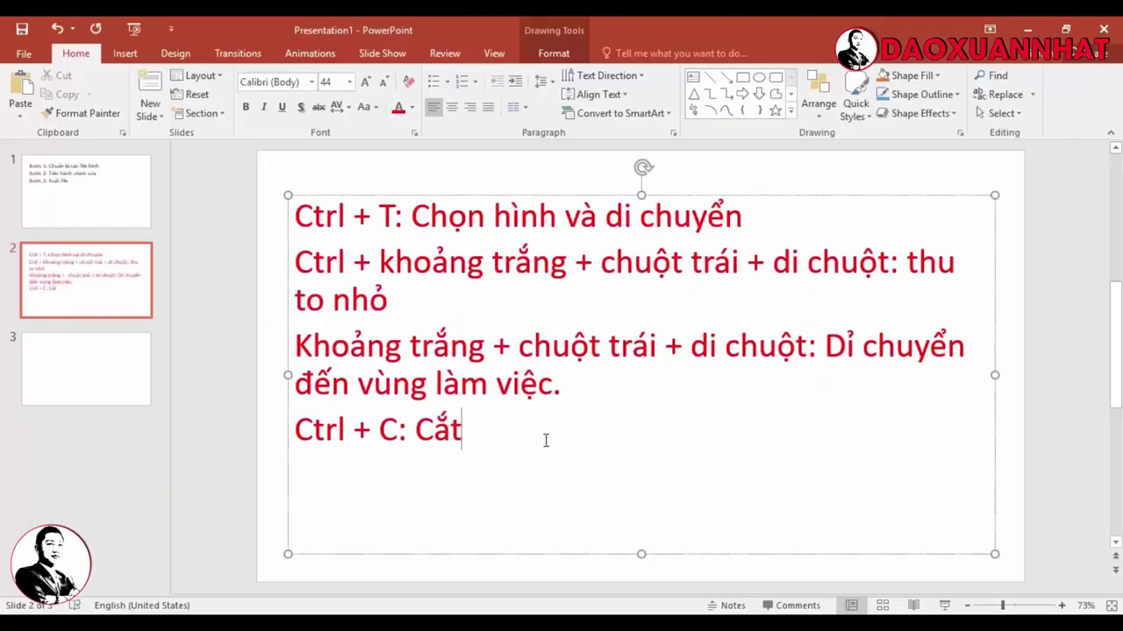
Append ', Ctrl + V: Dán' to the fourth line, capitalising the D of Dán.
{"action": "type", "text": ", "}
{"action": "type", "text": "Ctrl "}
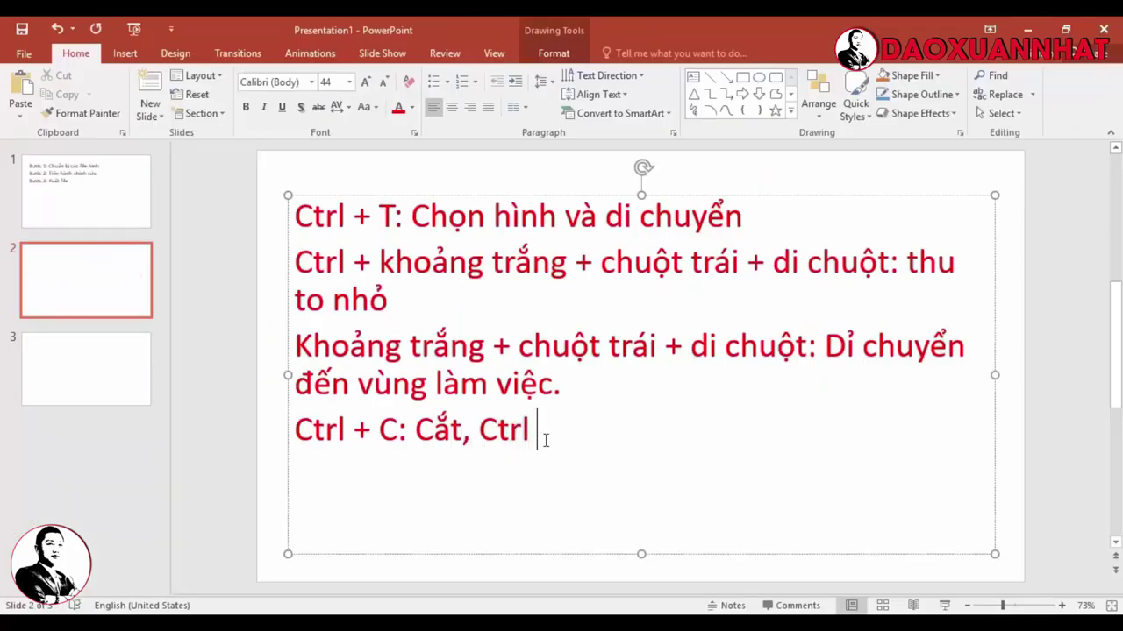
{"action": "type", "text": "+"}
{"action": "type", "text": "V"}
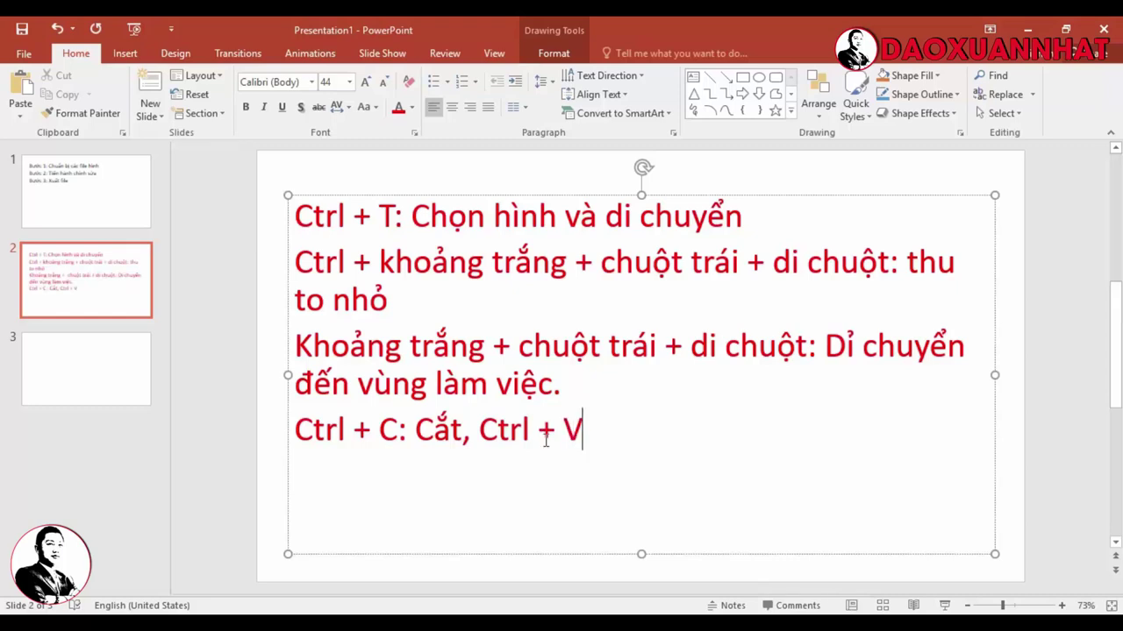
{"action": "type", "text": ": "}
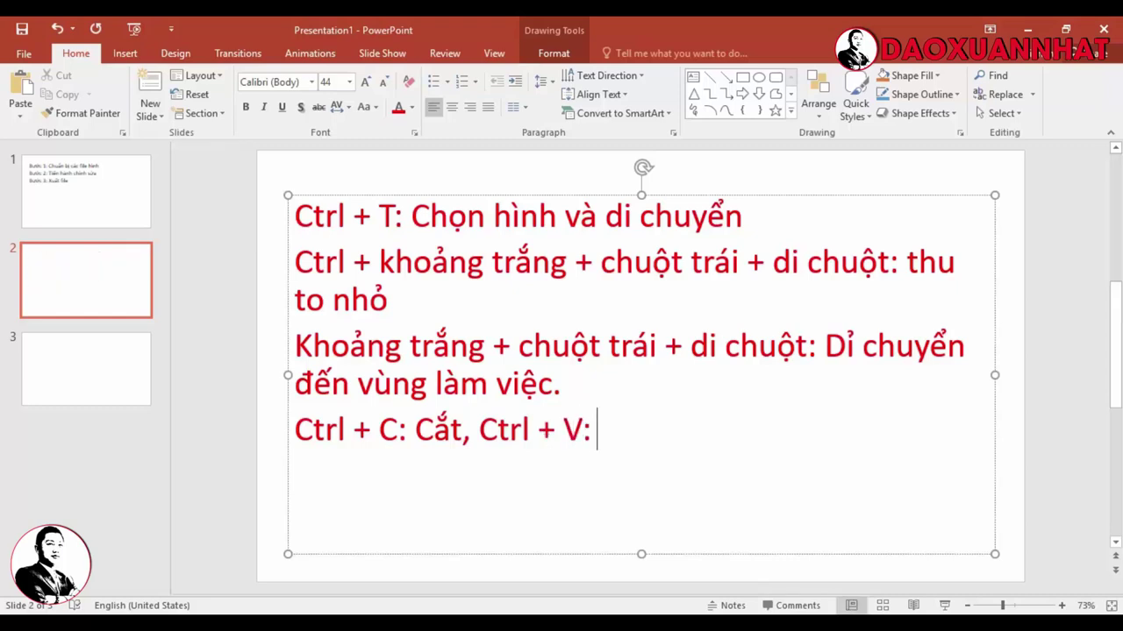
{"action": "type", "text": "daán"}
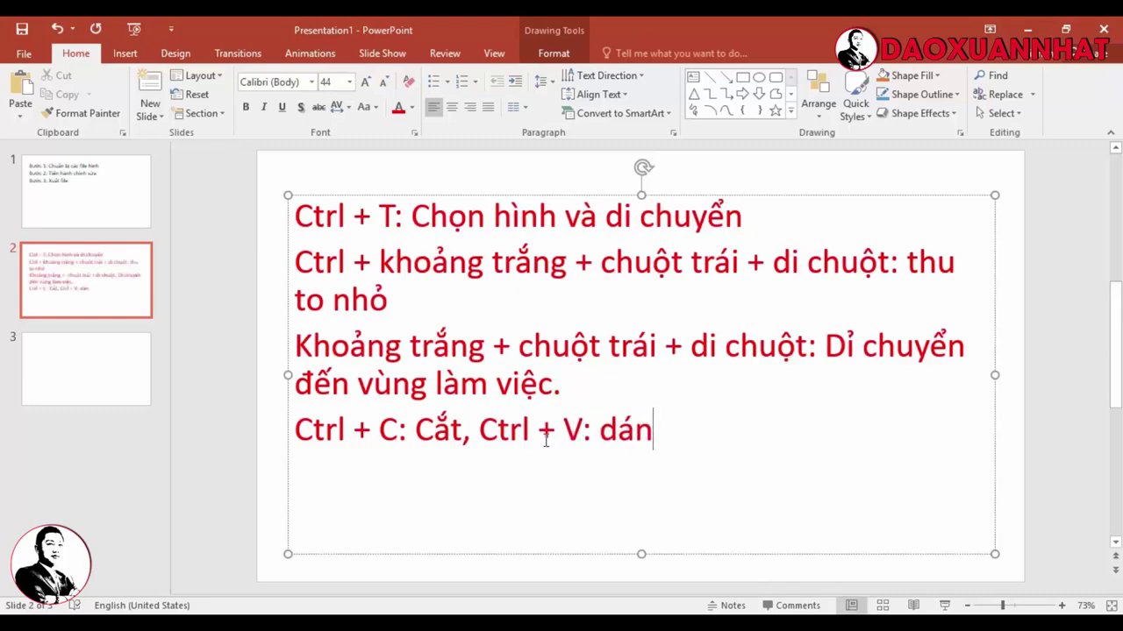
{"action": "left_click_drag", "start_coordinate": [610, 434], "coordinate": [599, 434]}
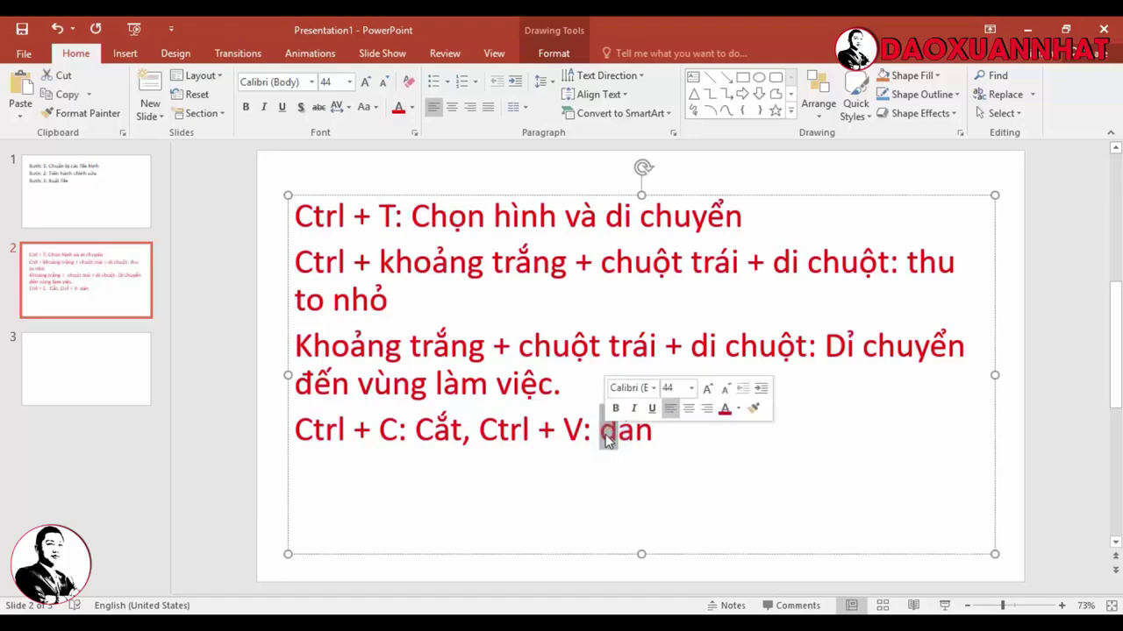
{"action": "type", "text": "D"}
{"action": "left_click", "coordinate": [682, 416]}
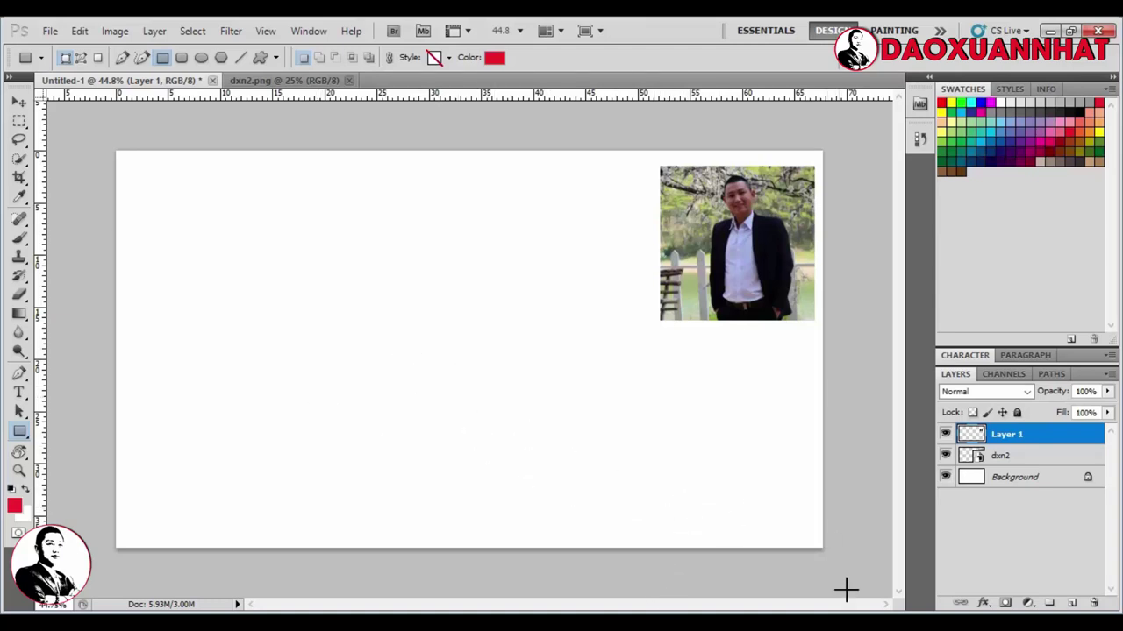
{"action": "mouse_move", "coordinate": [310, 253]}
{"action": "left_mouse_down"}
{"action": "mouse_move", "coordinate": [426, 355]}
{"action": "mouse_move", "coordinate": [583, 429]}
{"action": "left_mouse_up"}
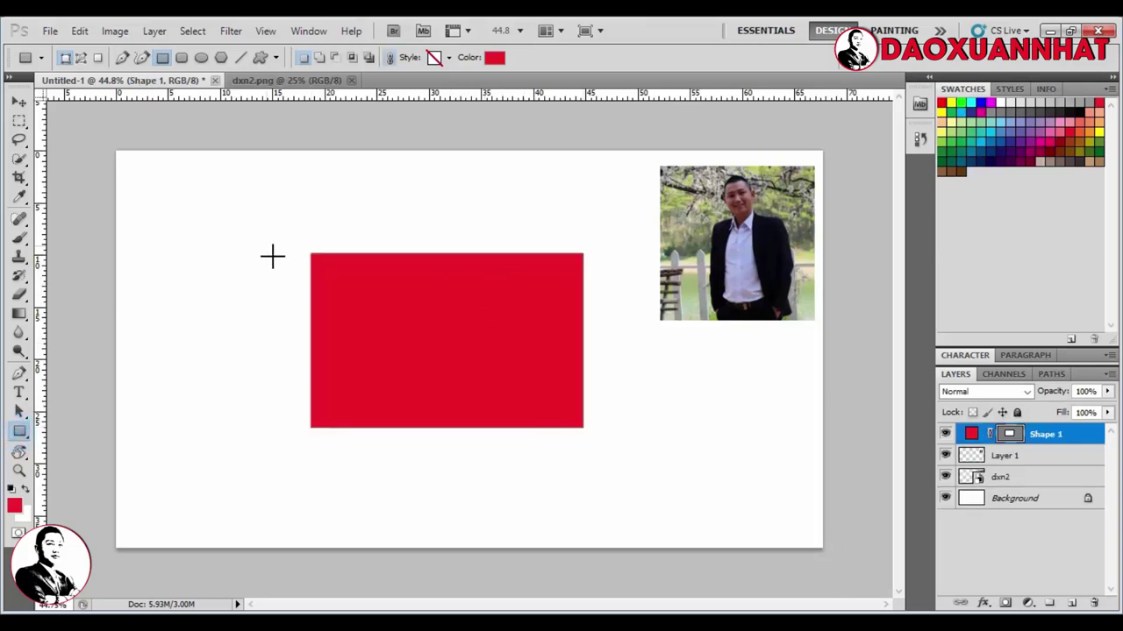
{"action": "left_click_drag", "start_coordinate": [204, 217], "coordinate": [396, 409]}
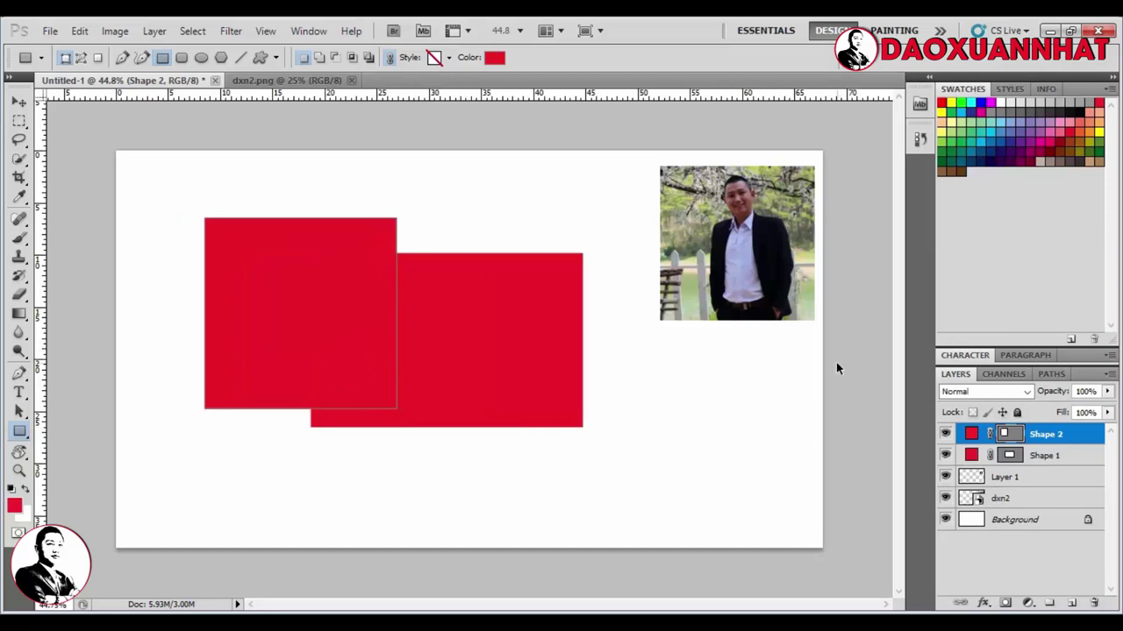
{"action": "key", "text": "ctrl+alt+z"}
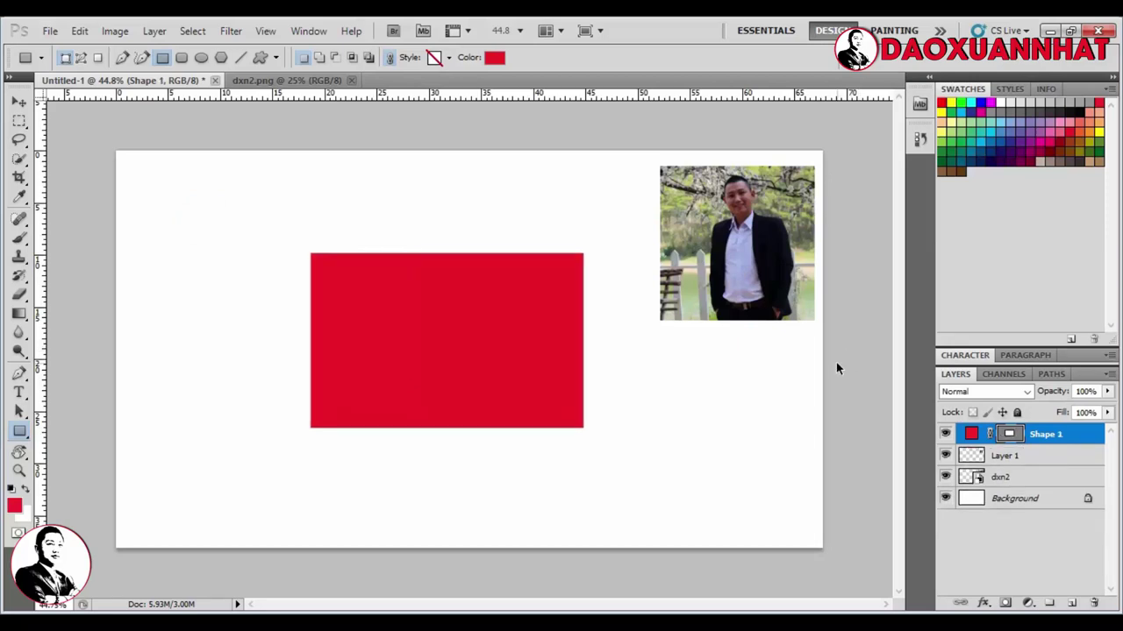
{"action": "key", "text": "ctrl+alt+z"}
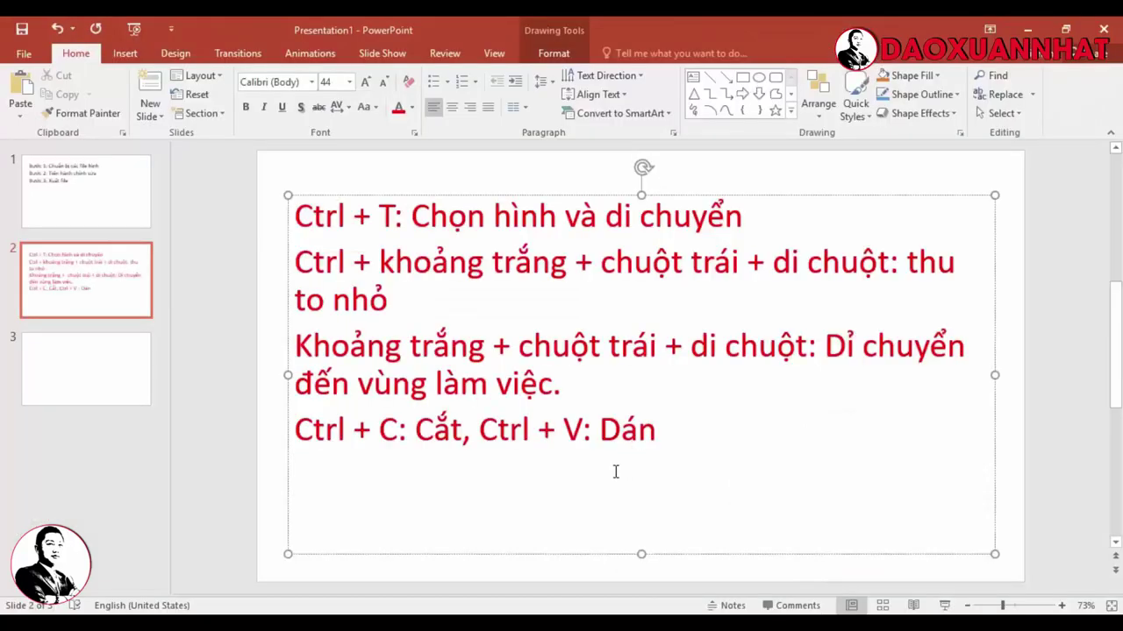
Add a new slide line 'Ctrl + Alt + Z: Quay trở lại bước trước', fixing the stray underscore to '+'.
{"action": "key", "text": "Return"}
{"action": "type", "text": "Ctr"}
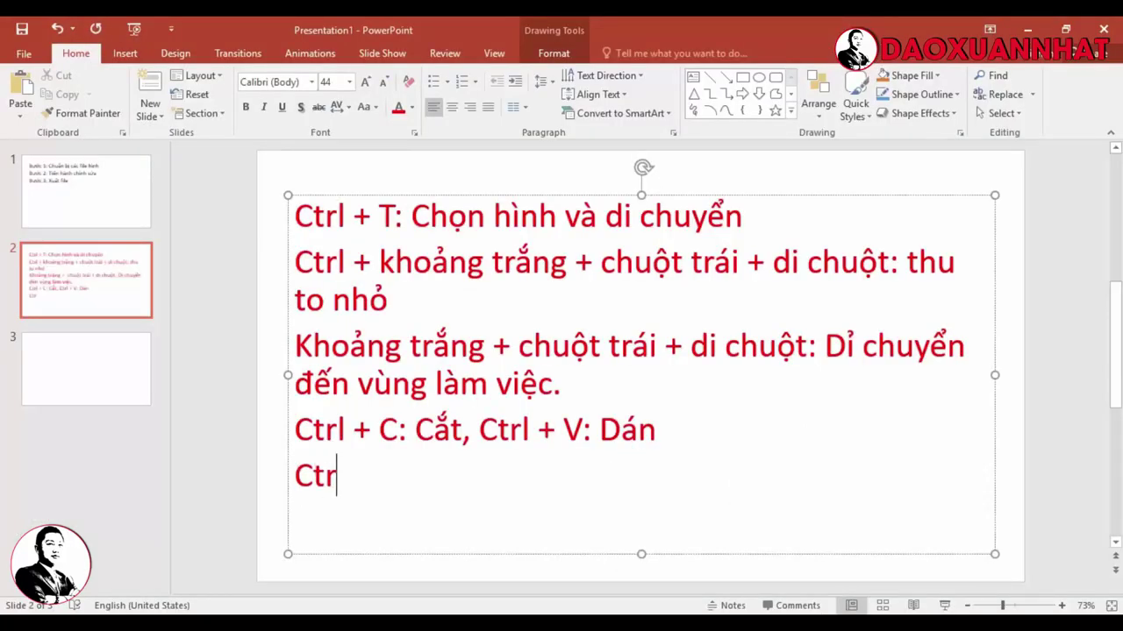
{"action": "type", "text": "l _ "}
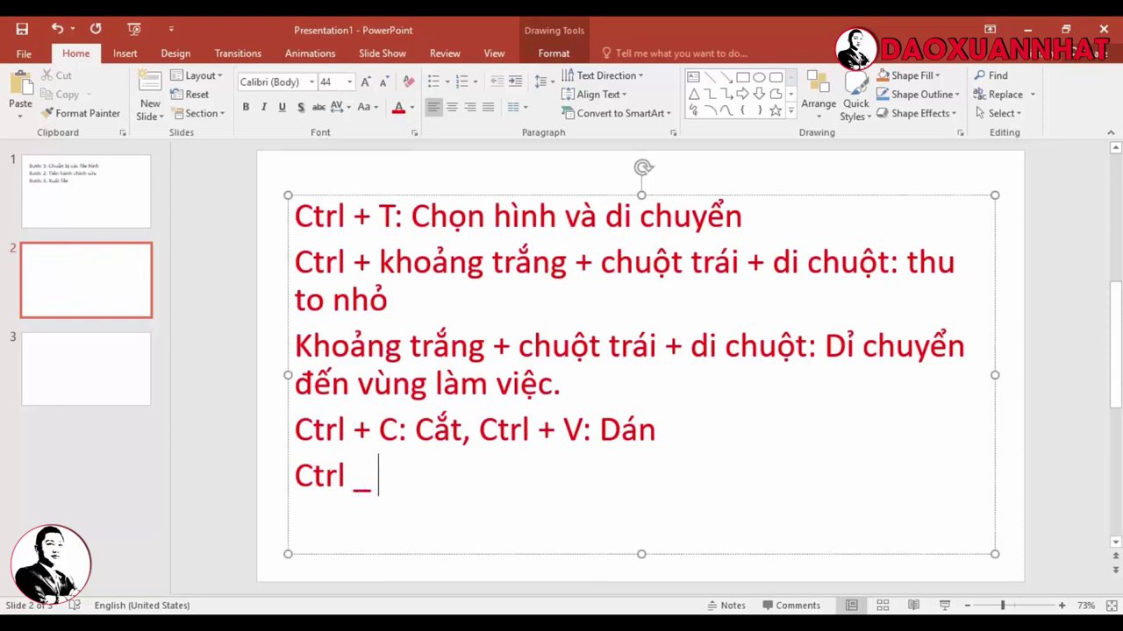
{"action": "type", "text": "Alt "}
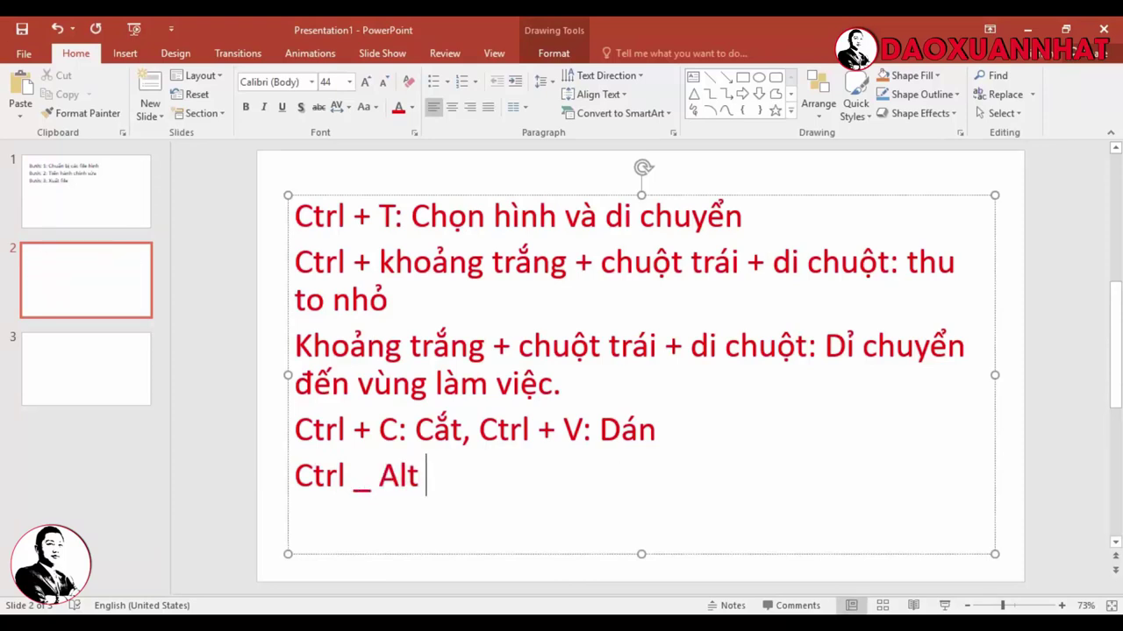
{"action": "type", "text": "+ "}
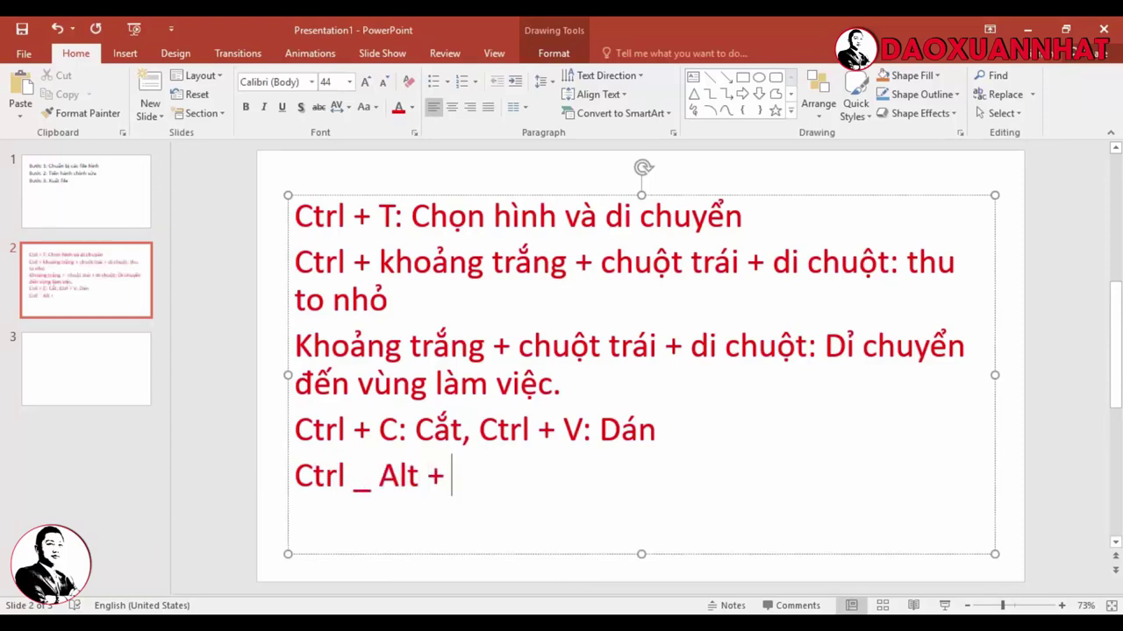
{"action": "type", "text": "Z"}
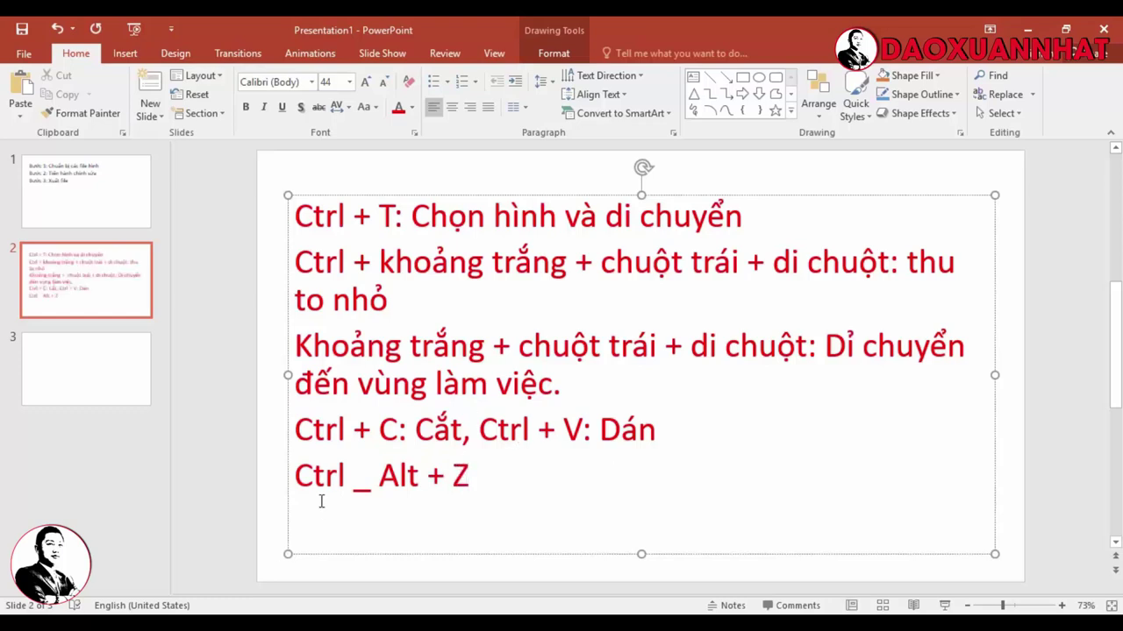
{"action": "double_click", "coordinate": [362, 487]}
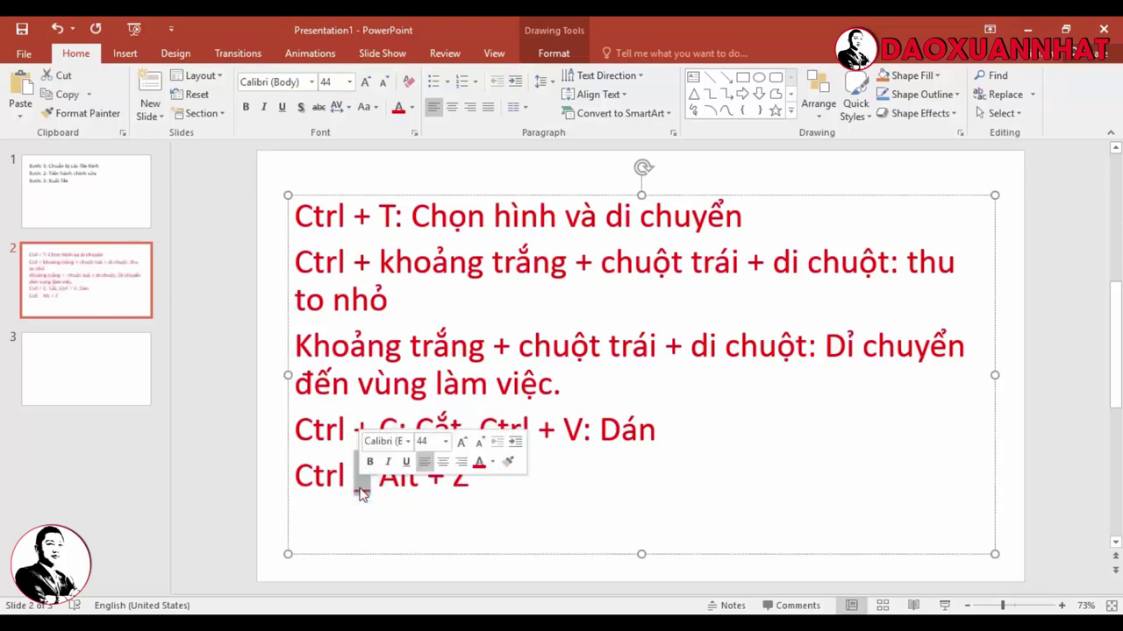
{"action": "type", "text": "+"}
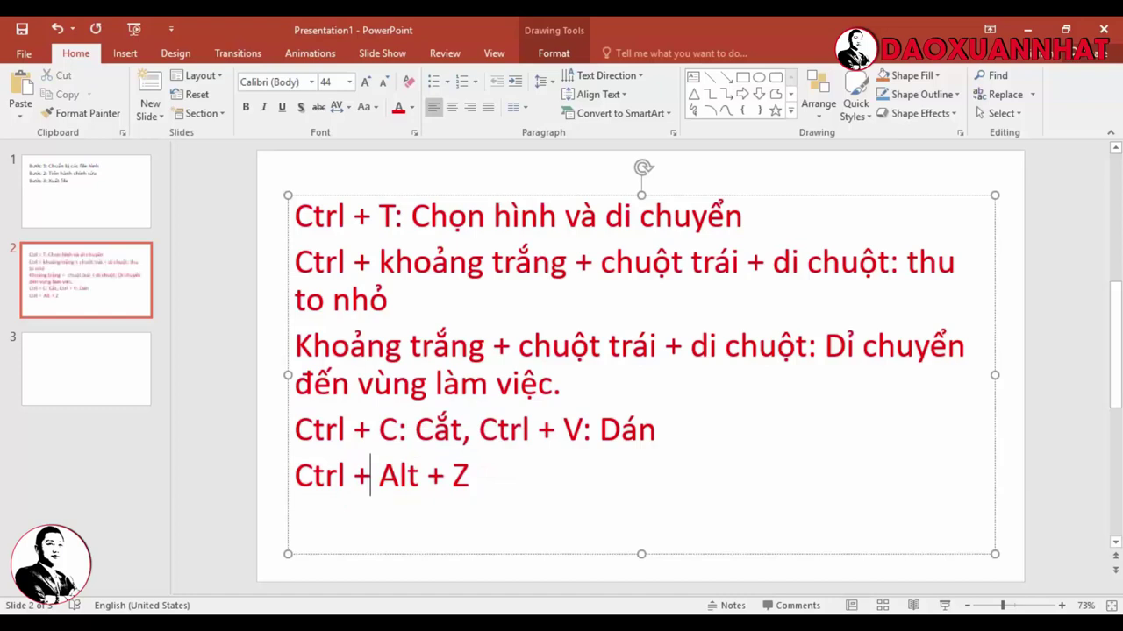
{"action": "left_click", "coordinate": [531, 464]}
{"action": "type", "text": ": "}
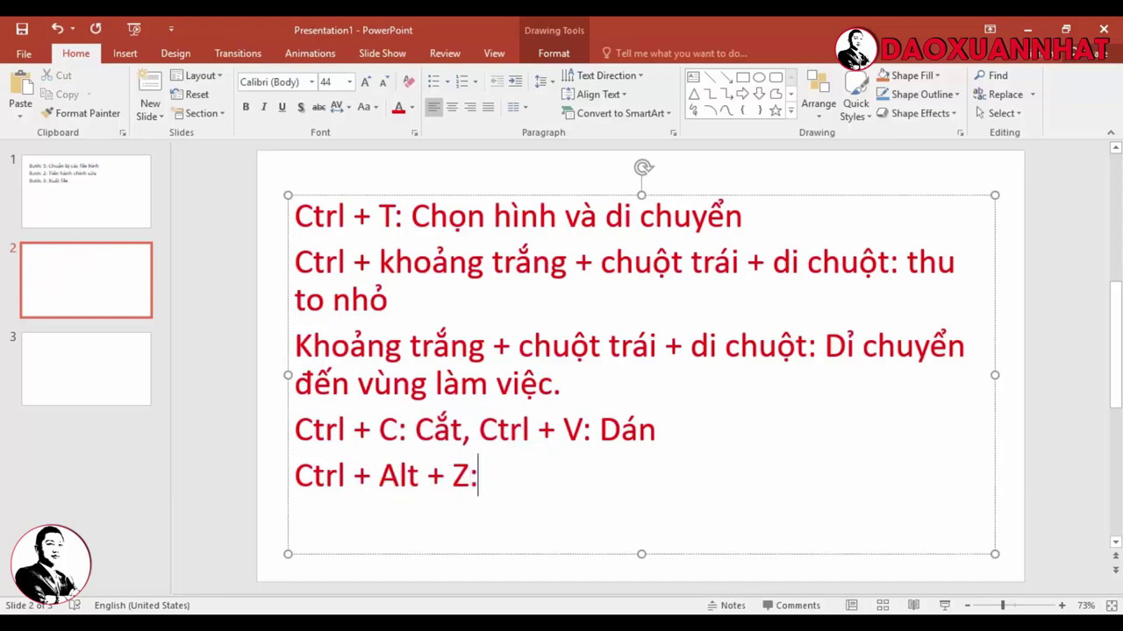
{"action": "type", "text": "Qua"}
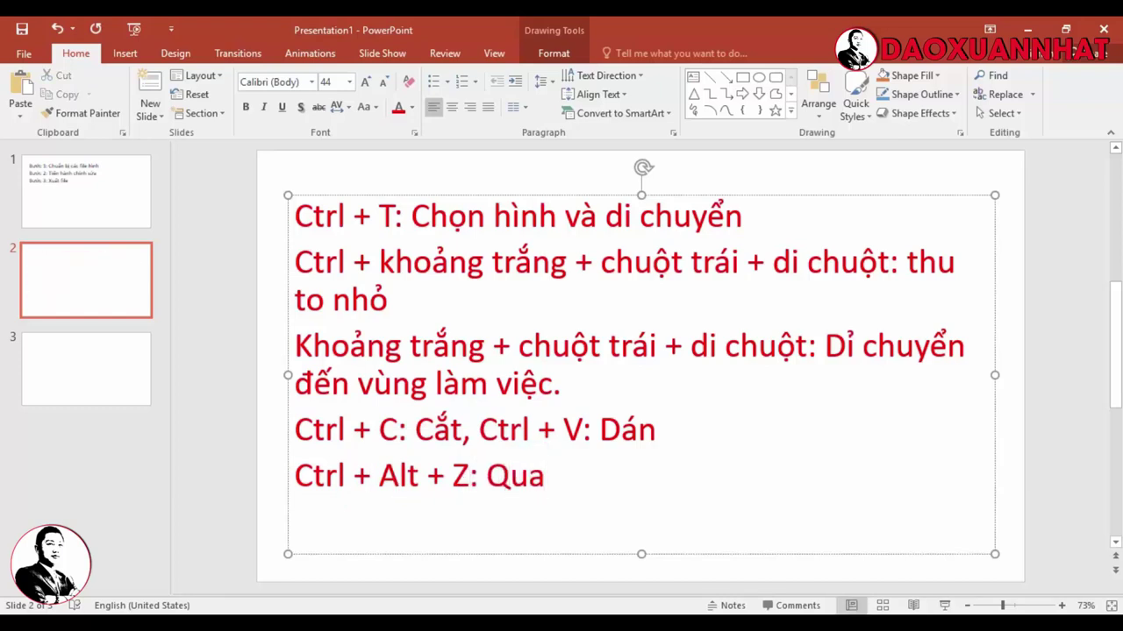
{"action": "type", "text": "trơ"}
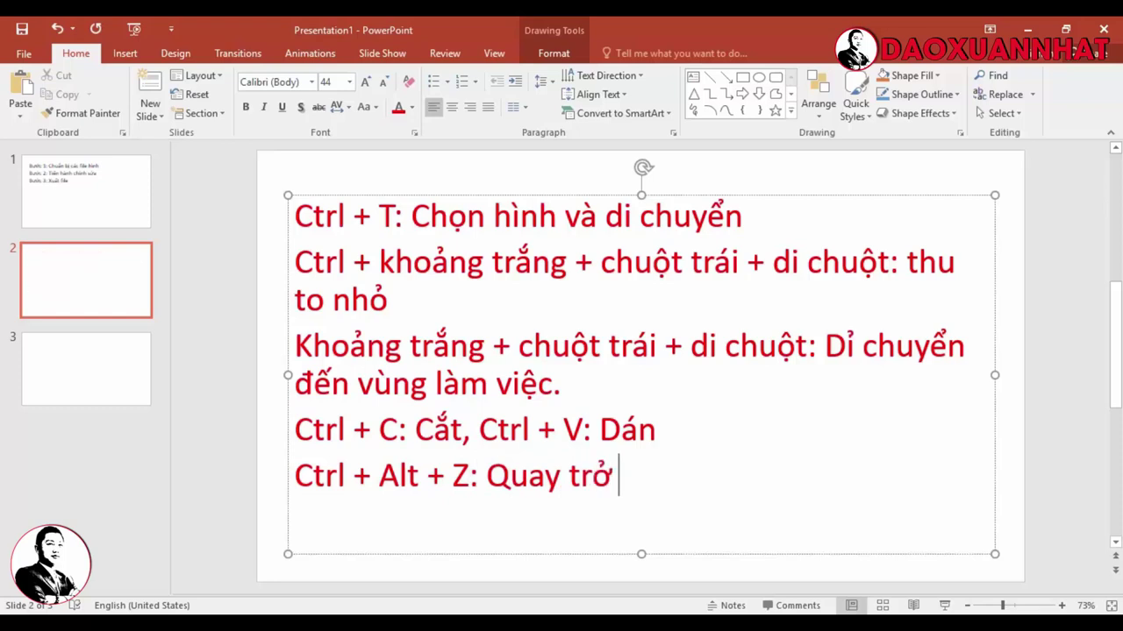
{"action": "type", "text": "lai bươ"}
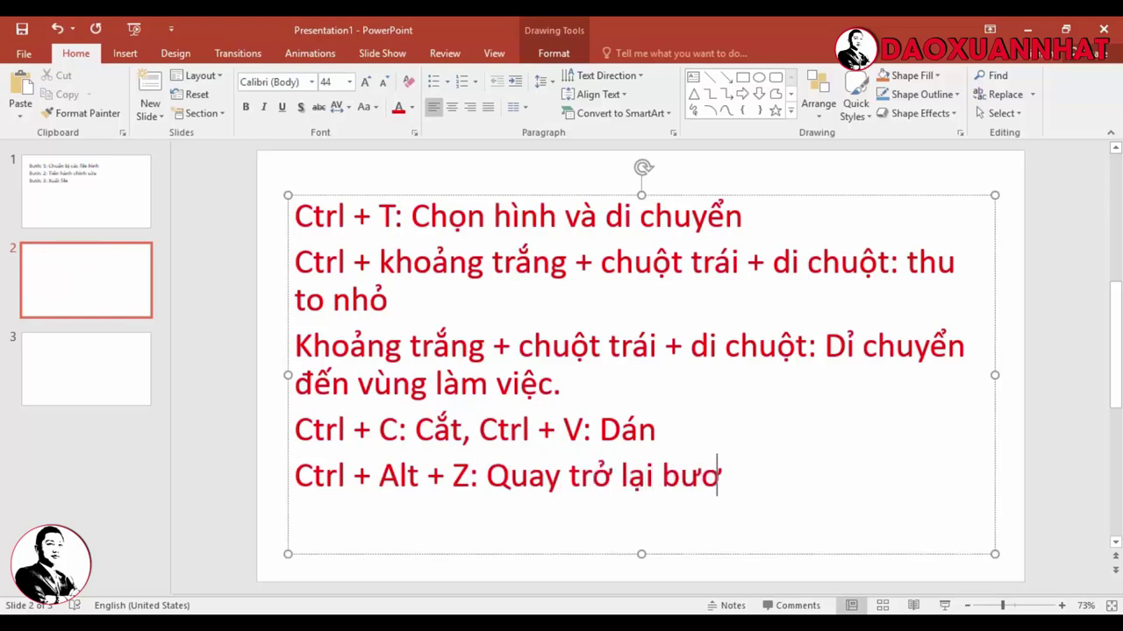
{"action": "type", "text": "c truớc"}
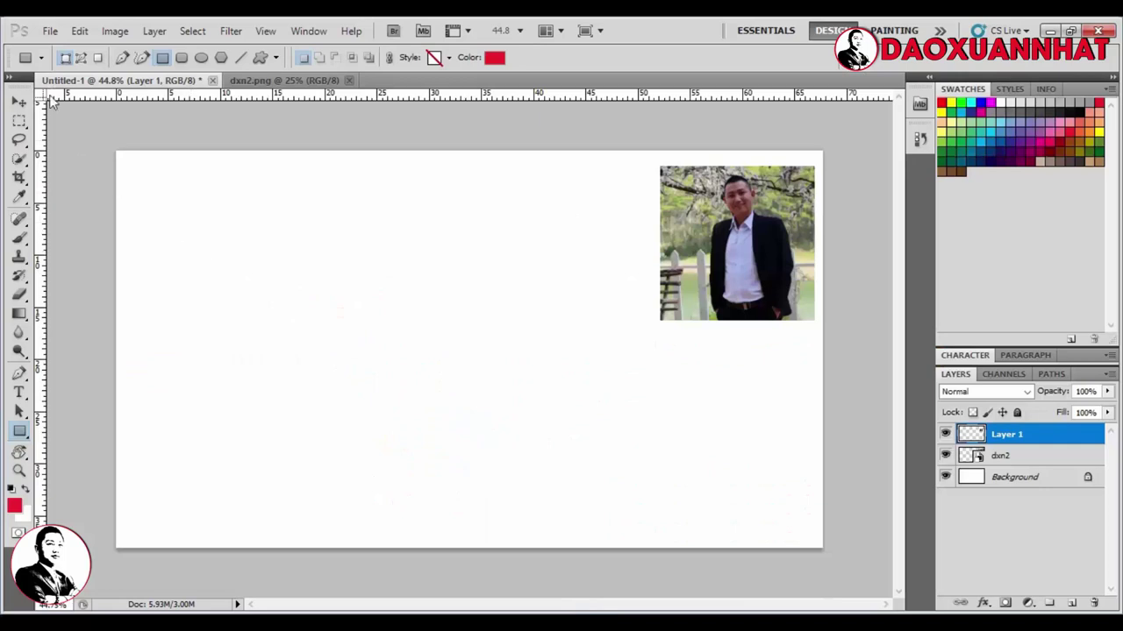
Reposition the torso cutout and the large dxn2 portrait on the canvas.
{"action": "left_click", "coordinate": [18, 102]}
{"action": "left_click_drag", "start_coordinate": [719, 244], "coordinate": [443, 256]}
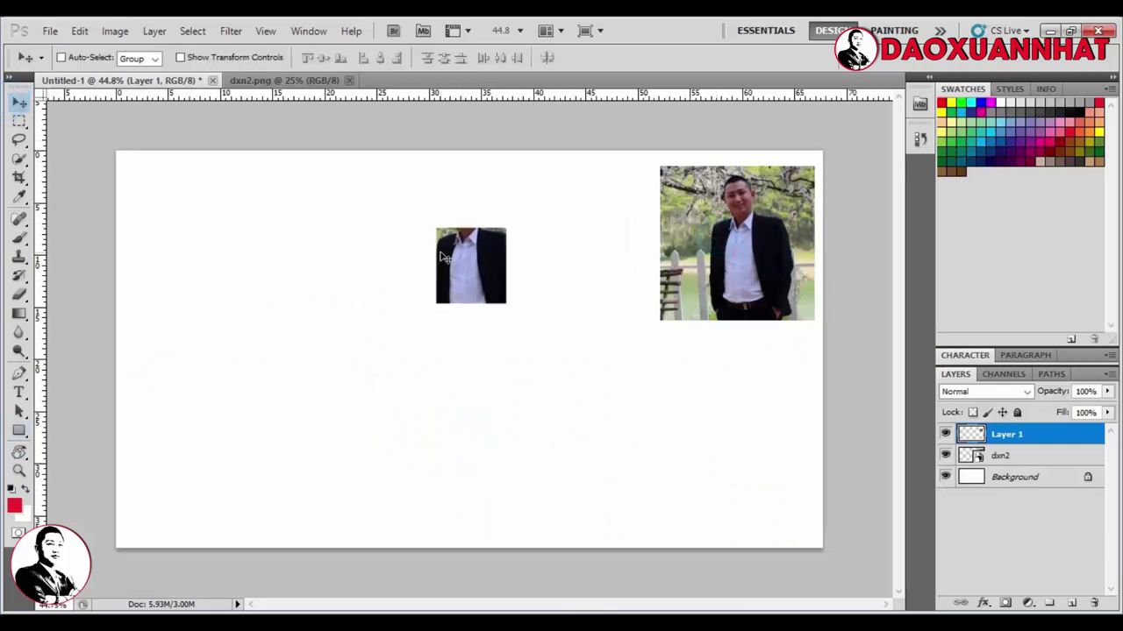
{"action": "left_click_drag", "start_coordinate": [728, 245], "coordinate": [573, 322]}
{"action": "left_click_drag", "start_coordinate": [340, 346], "coordinate": [511, 248]}
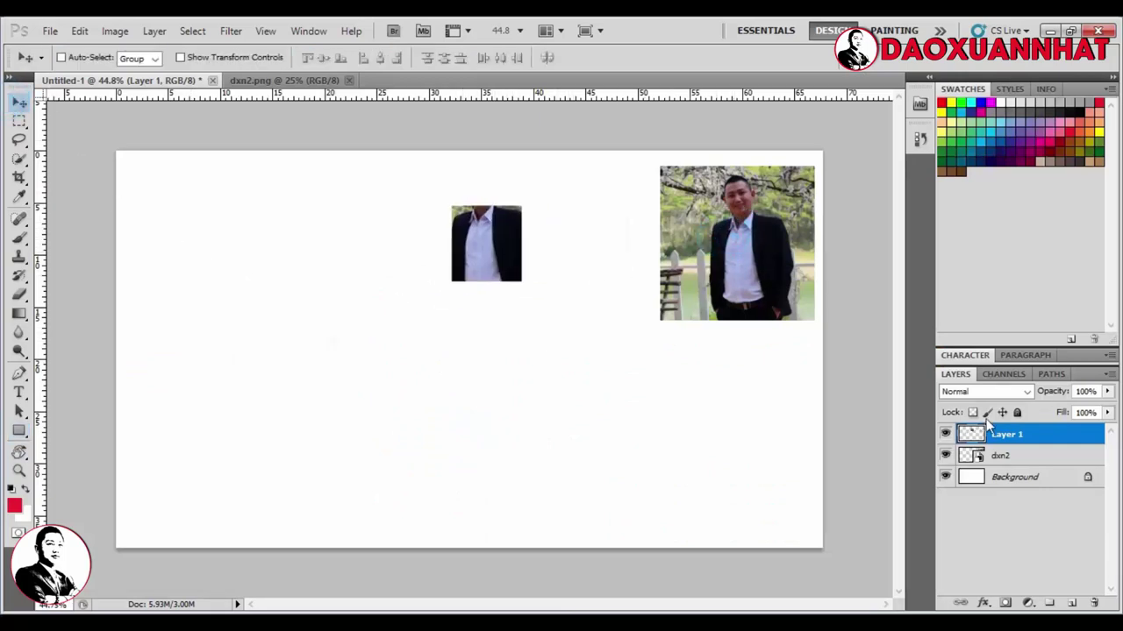
{"action": "left_click", "coordinate": [1020, 461]}
{"action": "left_click_drag", "start_coordinate": [808, 176], "coordinate": [716, 261]}
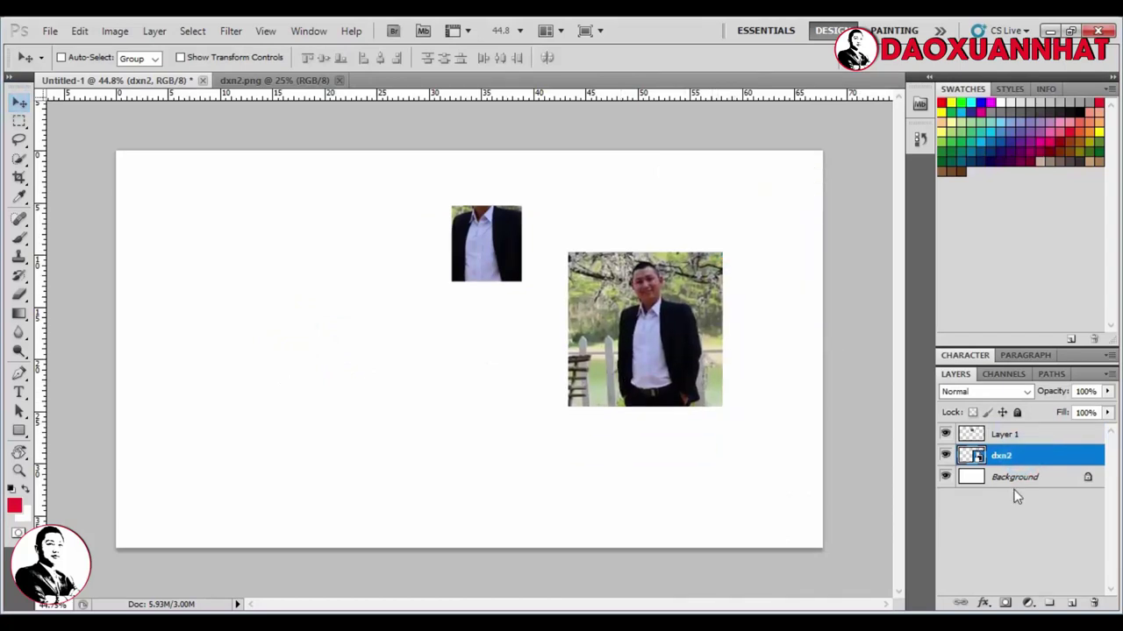
{"action": "left_click_drag", "start_coordinate": [638, 353], "coordinate": [669, 295]}
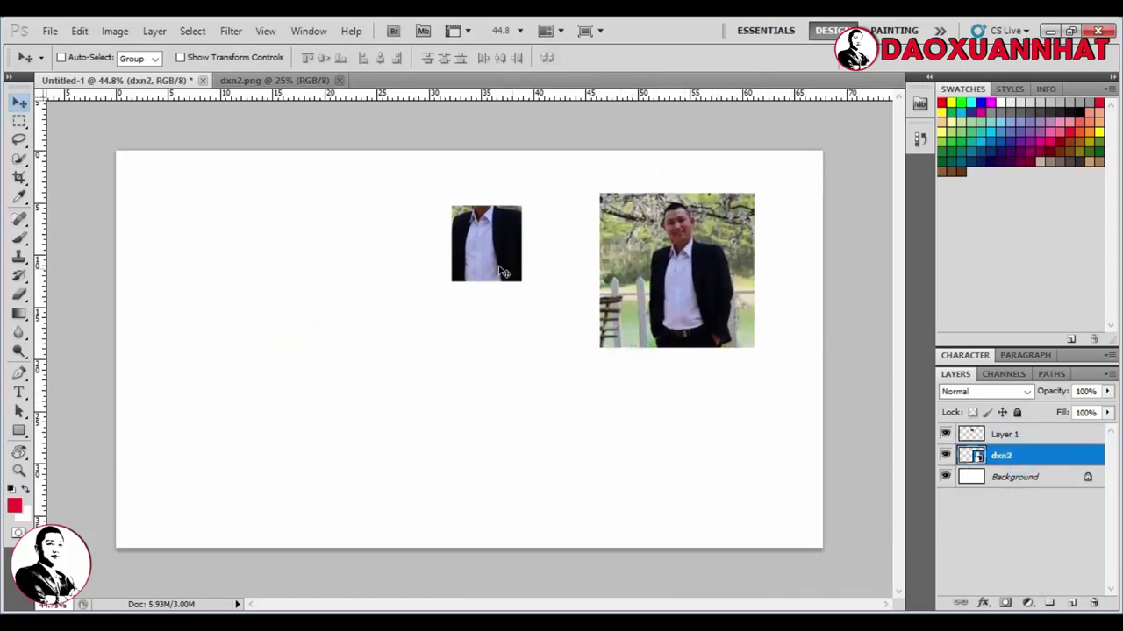
Convert the Background into Layer 0 and fully lock it.
{"action": "double_click", "coordinate": [1025, 478]}
{"action": "left_click", "coordinate": [702, 210]}
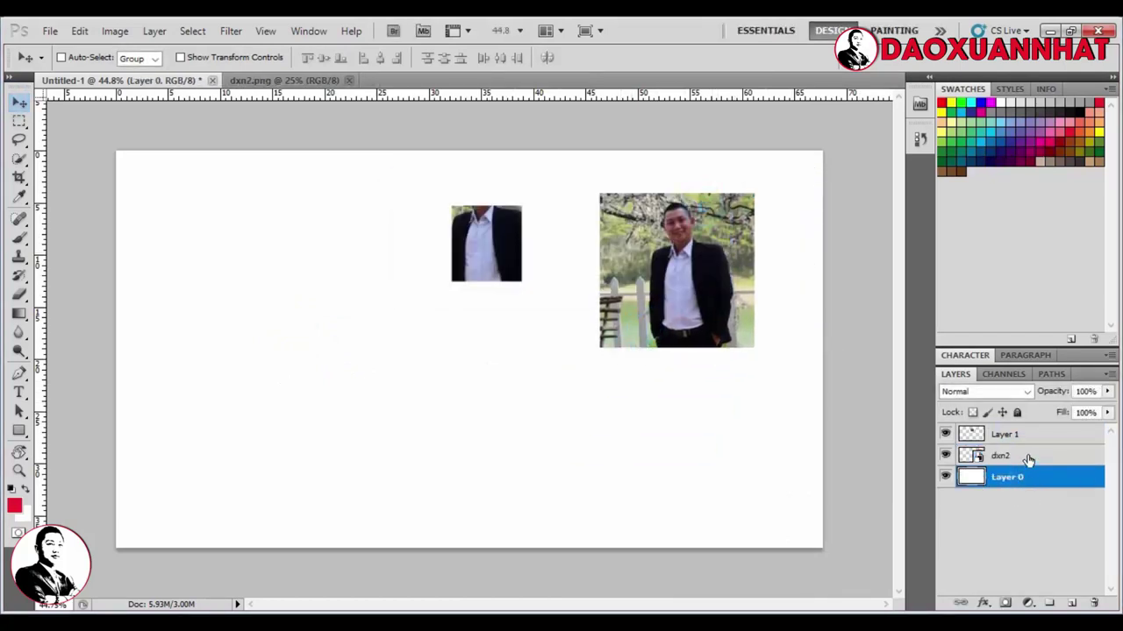
{"action": "left_click_drag", "start_coordinate": [478, 234], "coordinate": [521, 383]}
{"action": "key", "text": "ctrl+z"}
{"action": "left_click", "coordinate": [1017, 413]}
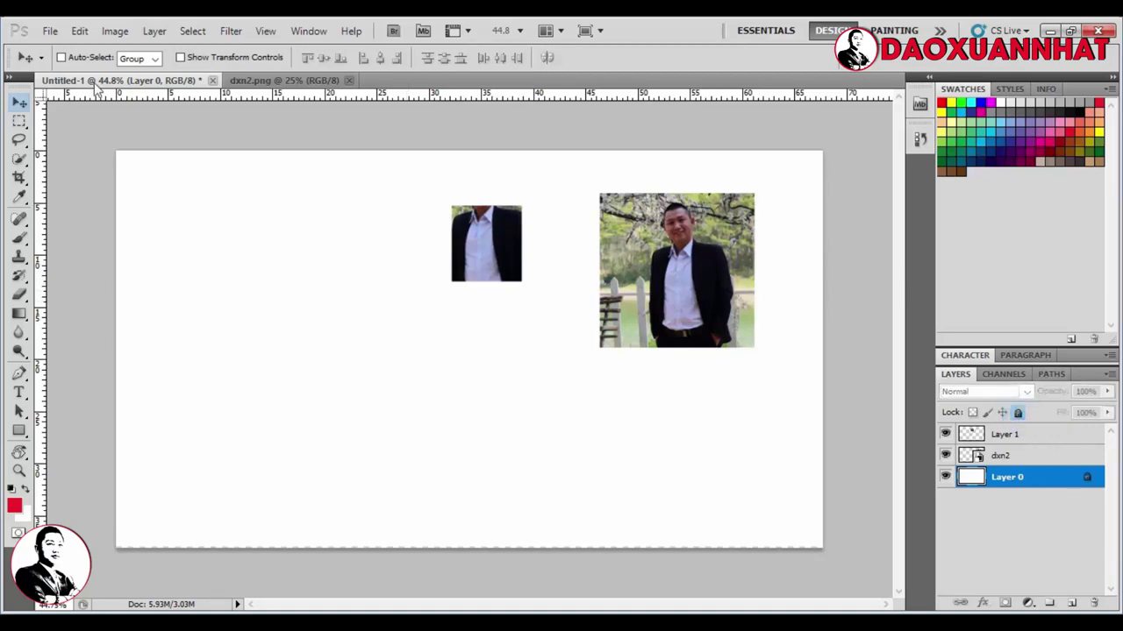
Draw a rectangular selection over the large portrait.
{"action": "left_click", "coordinate": [19, 121]}
{"action": "mouse_move", "coordinate": [627, 219]}
{"action": "left_mouse_down"}
{"action": "mouse_move", "coordinate": [710, 331]}
{"action": "mouse_move", "coordinate": [732, 307]}
{"action": "left_mouse_up"}
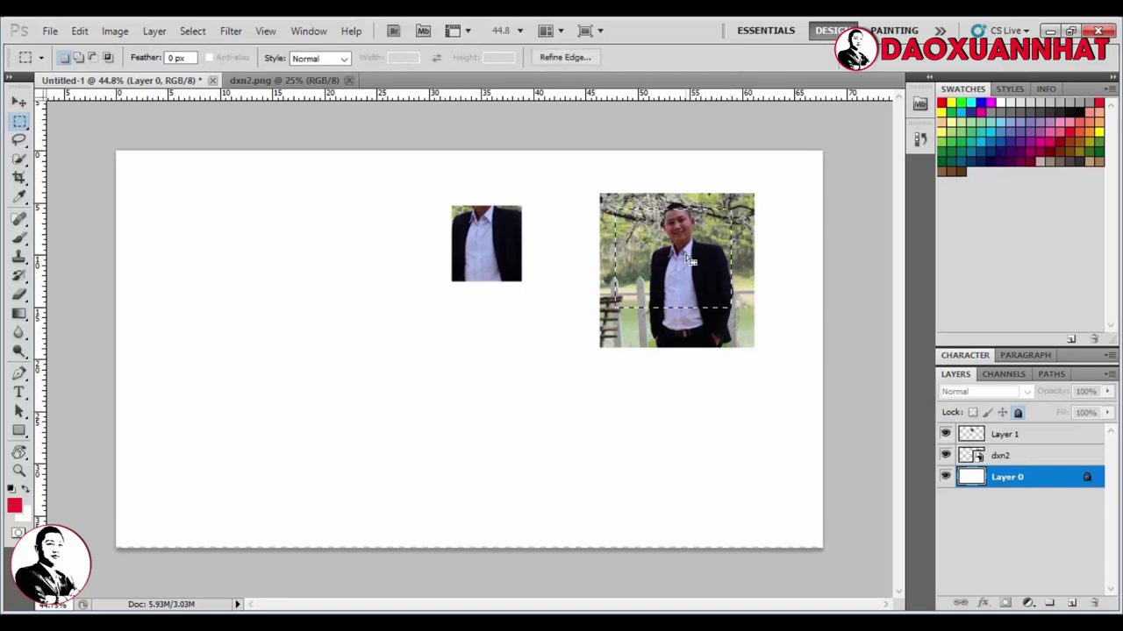
{"action": "right_click", "coordinate": [674, 254]}
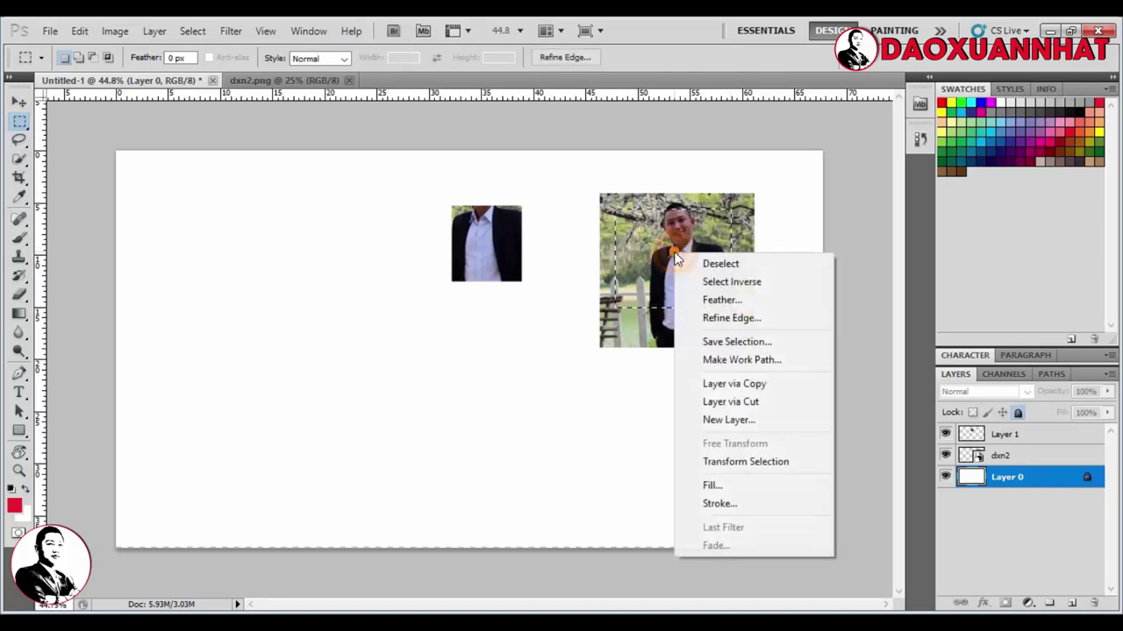
{"action": "left_click", "coordinate": [643, 255]}
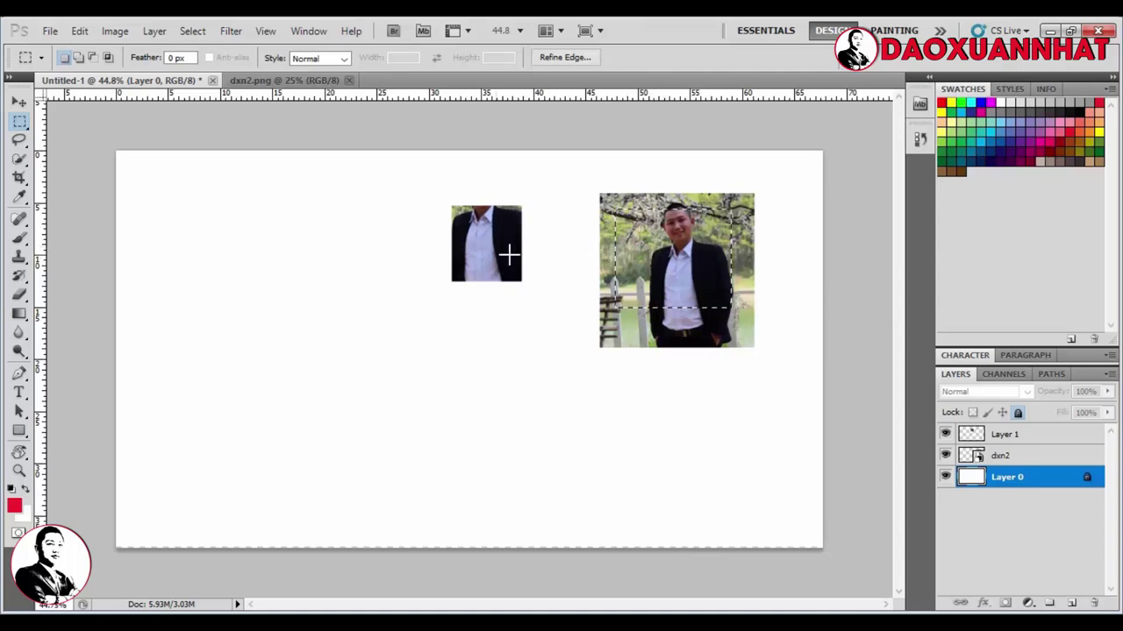
{"action": "left_click", "coordinate": [17, 142]}
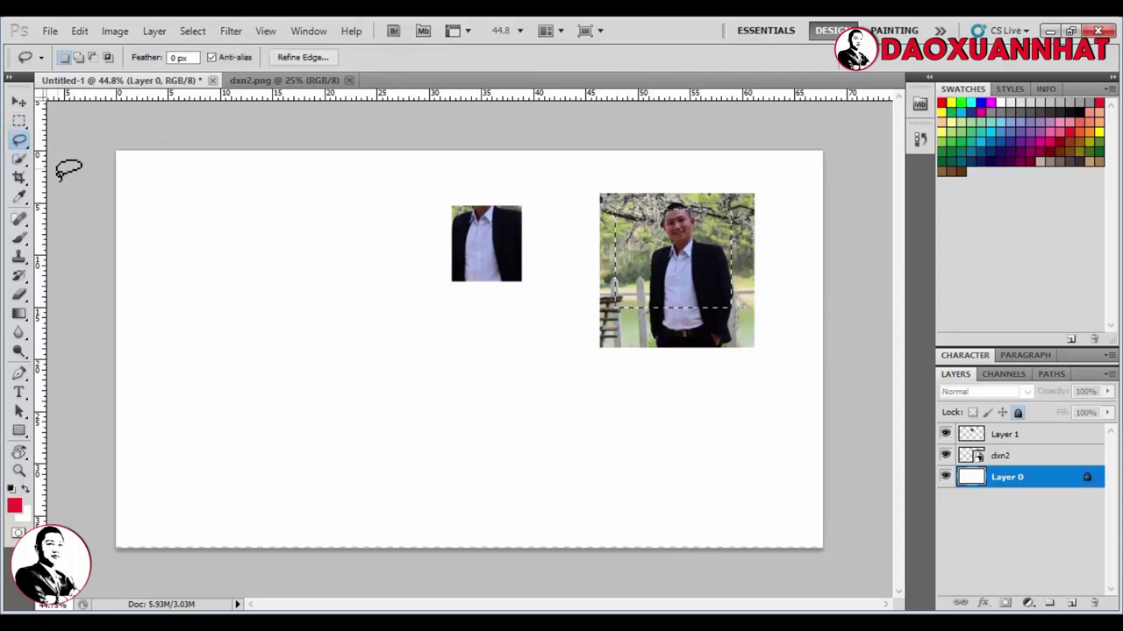
{"action": "left_click", "coordinate": [20, 178]}
{"action": "left_click", "coordinate": [213, 168]}
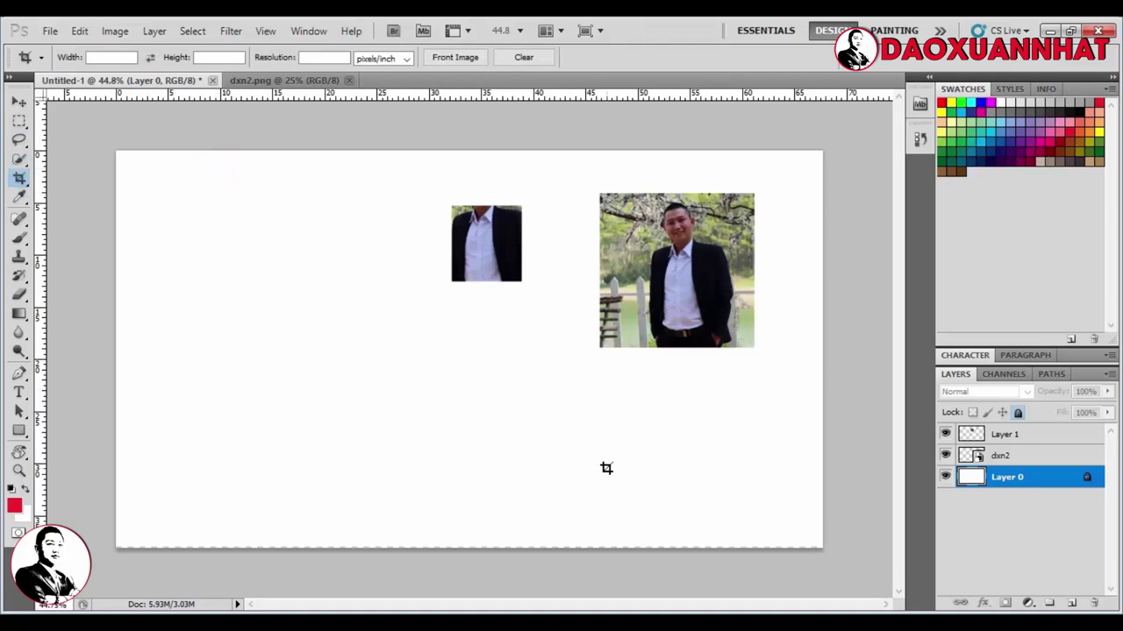
{"action": "left_click_drag", "start_coordinate": [210, 178], "coordinate": [658, 529]}
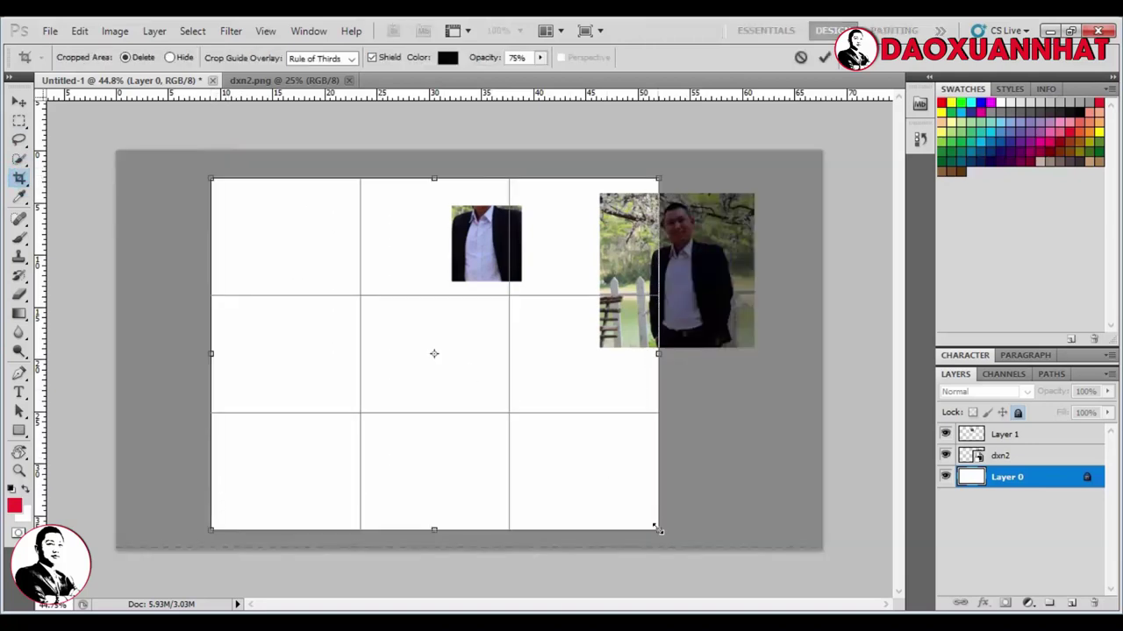
{"action": "left_click", "coordinate": [20, 178]}
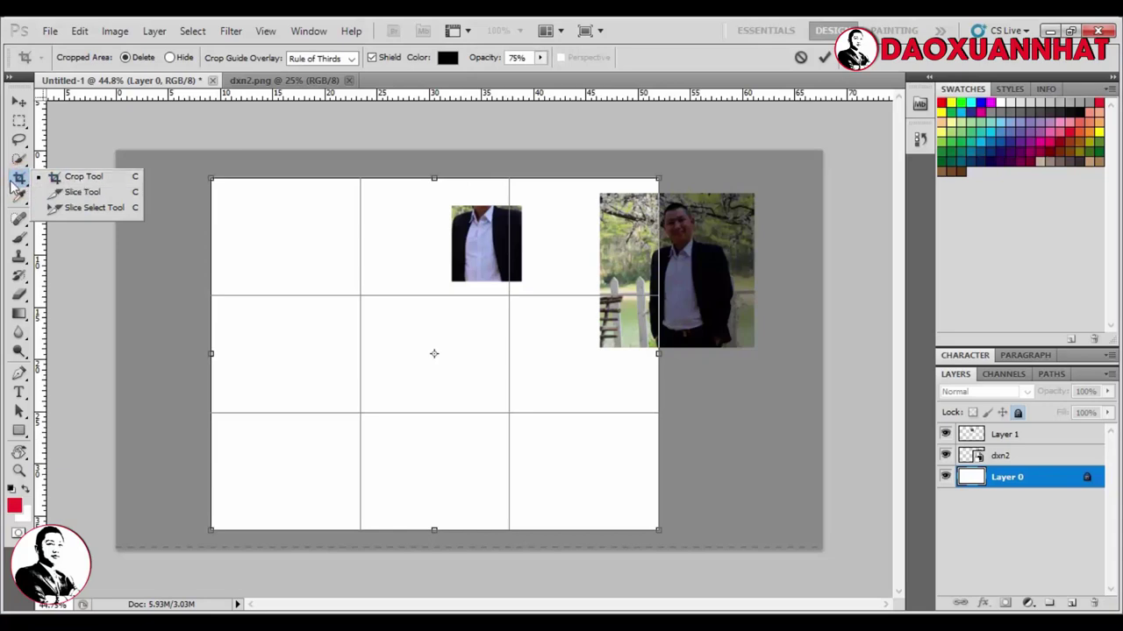
{"action": "left_click", "coordinate": [20, 179]}
{"action": "left_click", "coordinate": [20, 179]}
{"action": "double_click", "coordinate": [562, 314]}
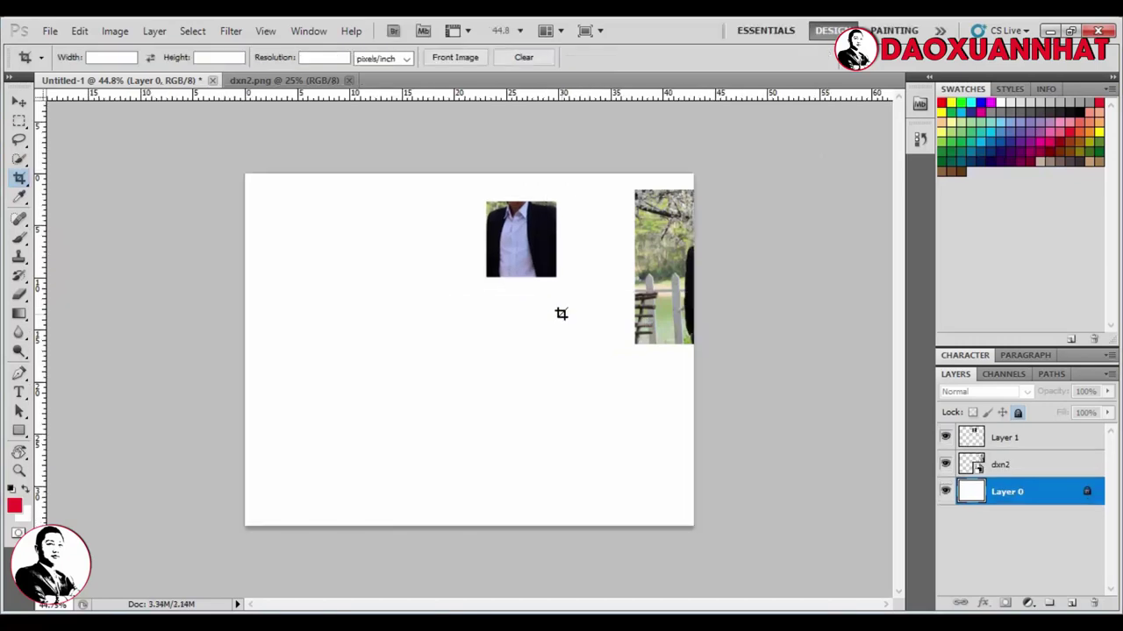
{"action": "key", "text": "ctrl+z"}
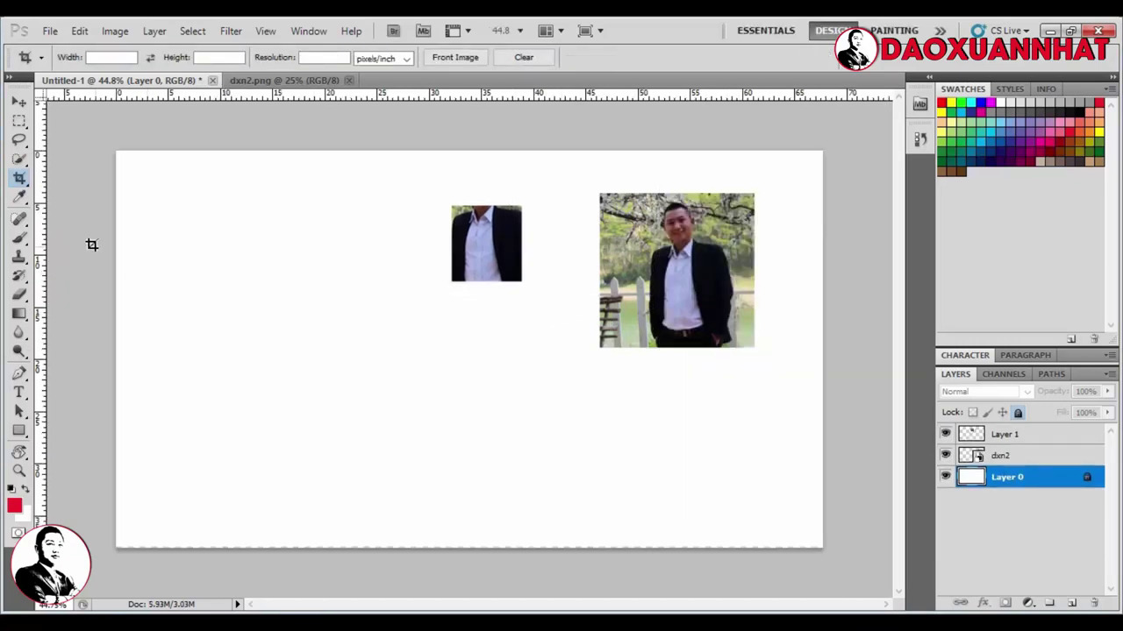
Try a pink #cb7c7c foreground, then sample white from the canvas as the foreground colour.
{"action": "left_click", "coordinate": [20, 197]}
{"action": "left_click_drag", "start_coordinate": [275, 234], "coordinate": [306, 225]}
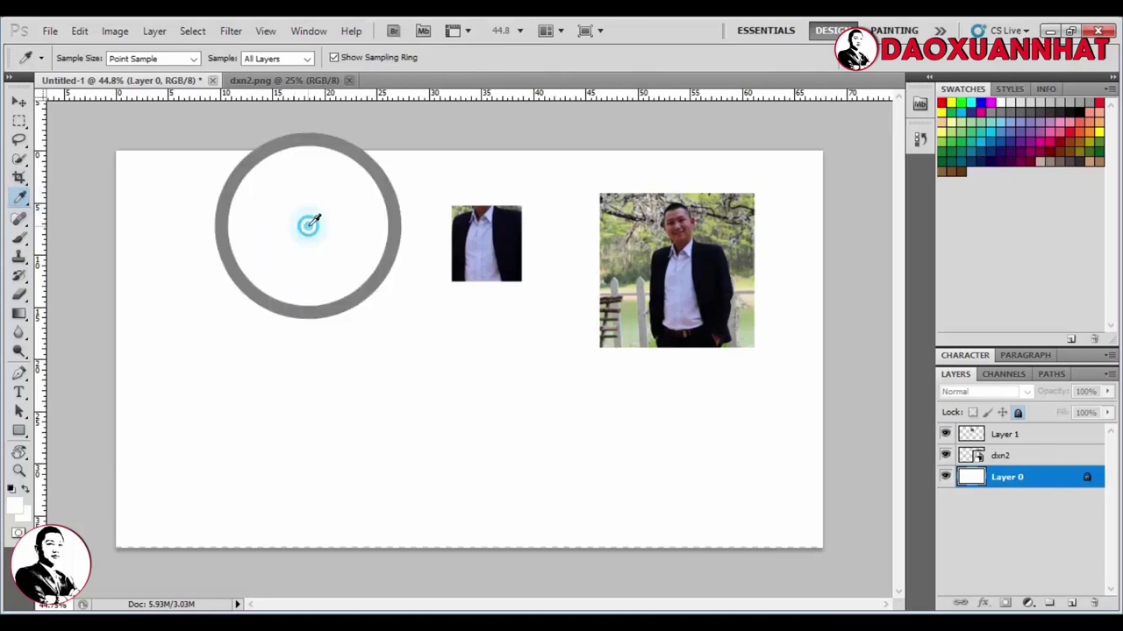
{"action": "left_click", "coordinate": [255, 278]}
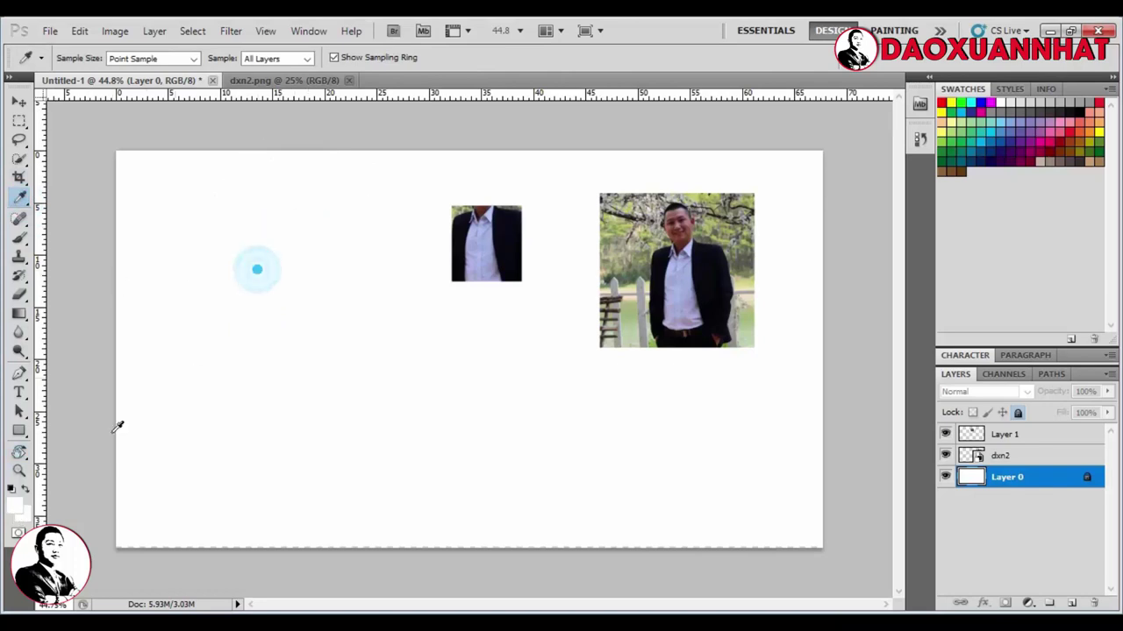
{"action": "left_click", "coordinate": [17, 507]}
{"action": "left_click", "coordinate": [435, 218]}
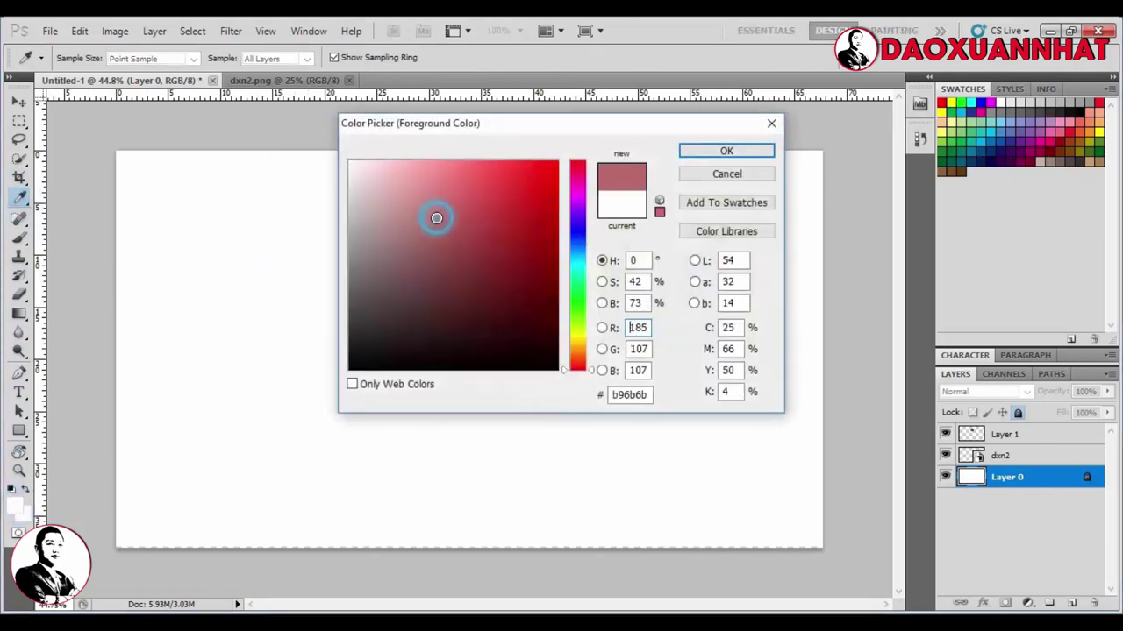
{"action": "left_click", "coordinate": [430, 203]}
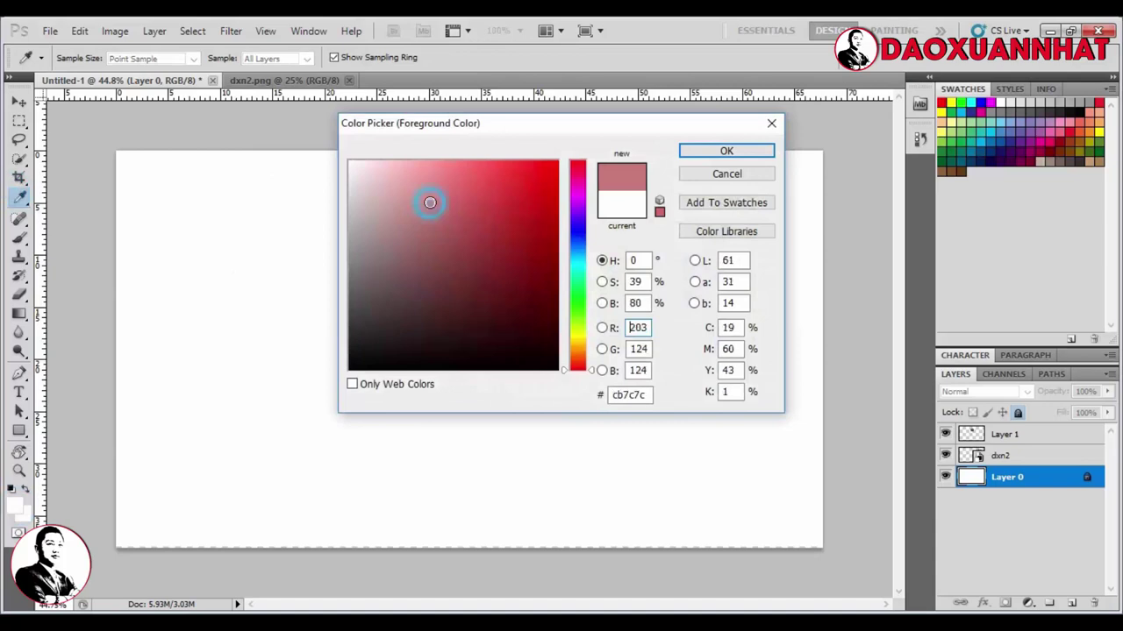
{"action": "left_click", "coordinate": [741, 152]}
{"action": "left_click", "coordinate": [207, 207]}
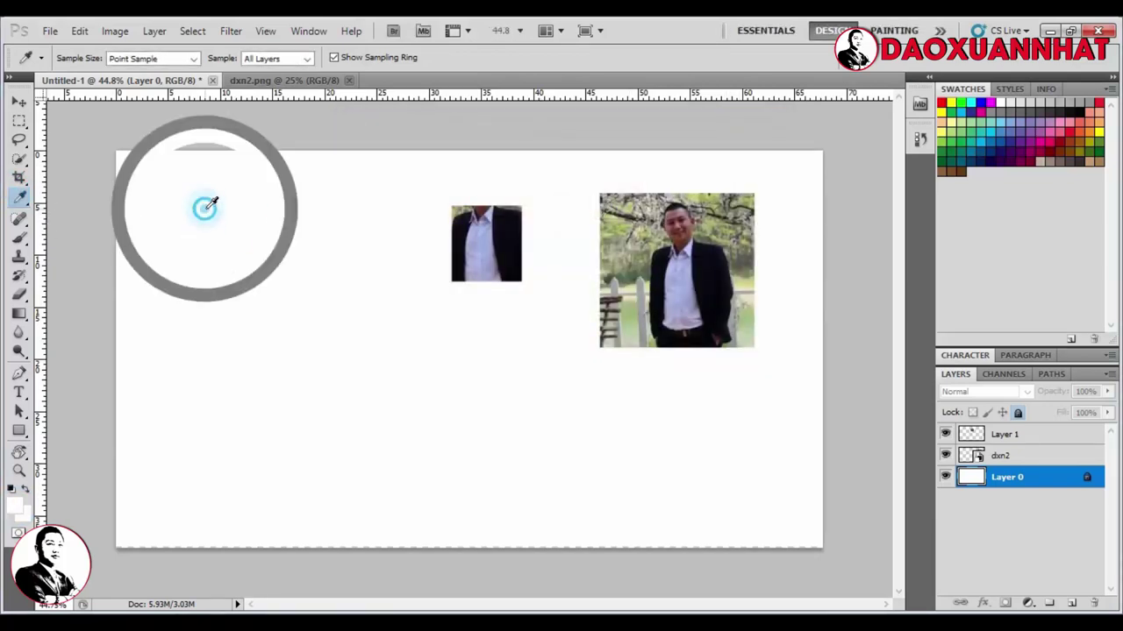
Try Spot Healing and Patch on the blank canvas, dismissing the locked-layer errors.
{"action": "left_click", "coordinate": [19, 221]}
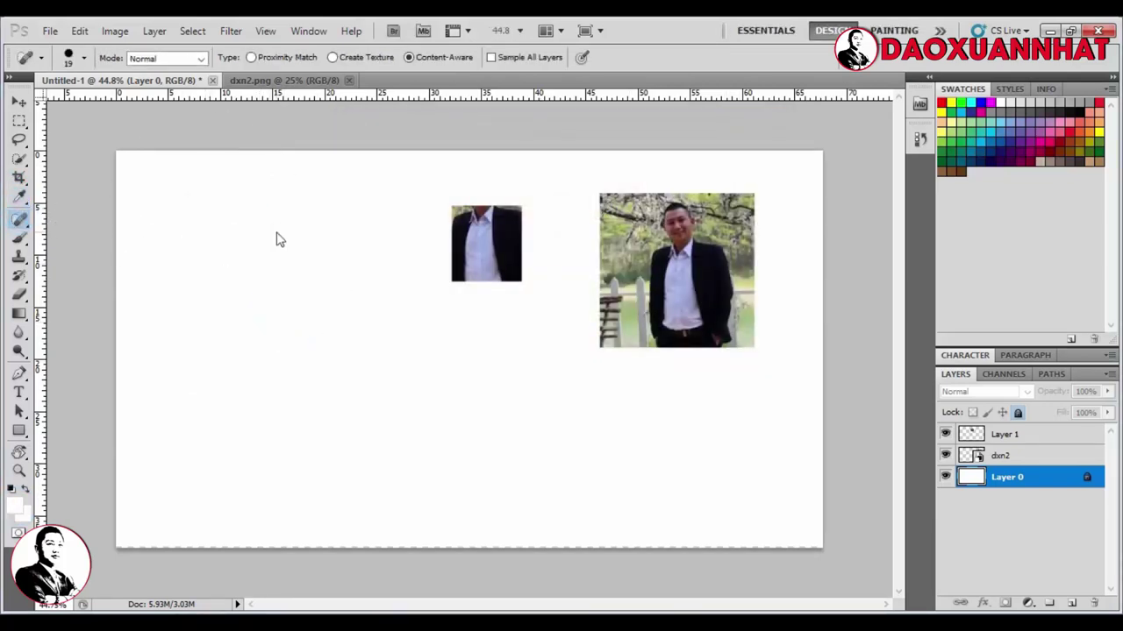
{"action": "left_click", "coordinate": [275, 231]}
{"action": "left_click", "coordinate": [571, 259]}
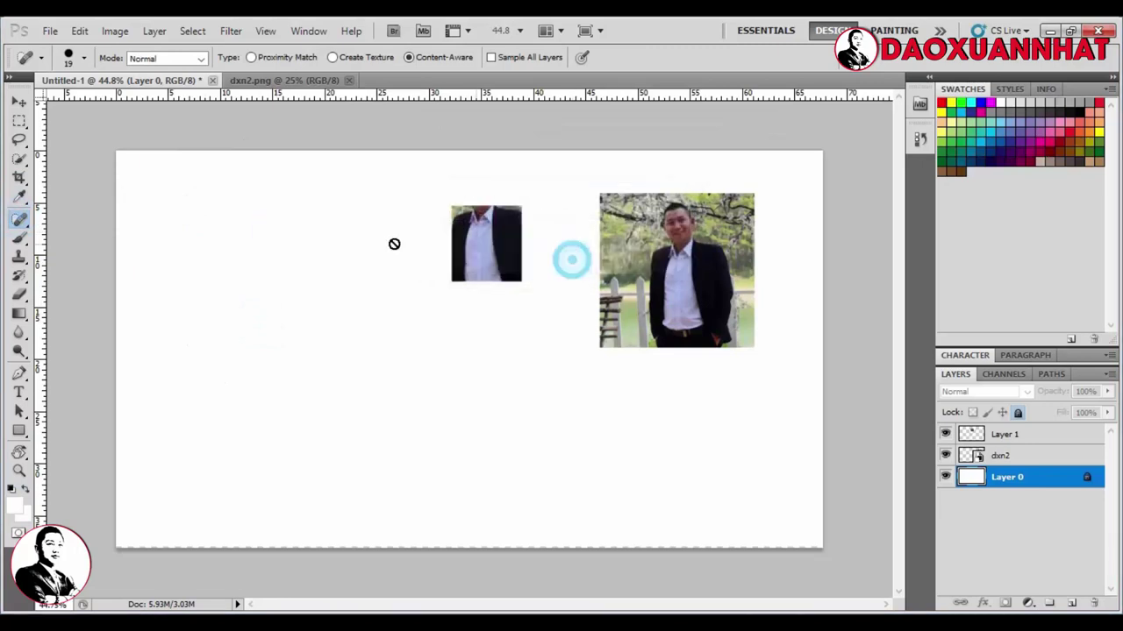
{"action": "right_click", "coordinate": [19, 221]}
{"action": "left_click", "coordinate": [101, 250]}
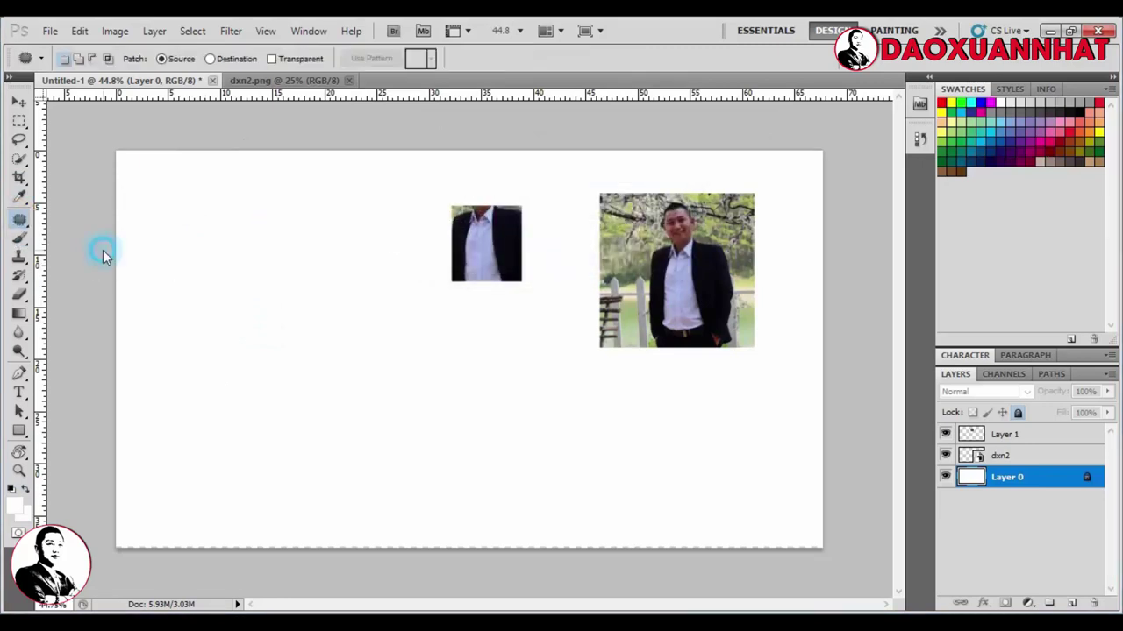
{"action": "left_click_drag", "start_coordinate": [272, 208], "coordinate": [308, 226]}
{"action": "left_click_drag", "start_coordinate": [293, 284], "coordinate": [462, 285]}
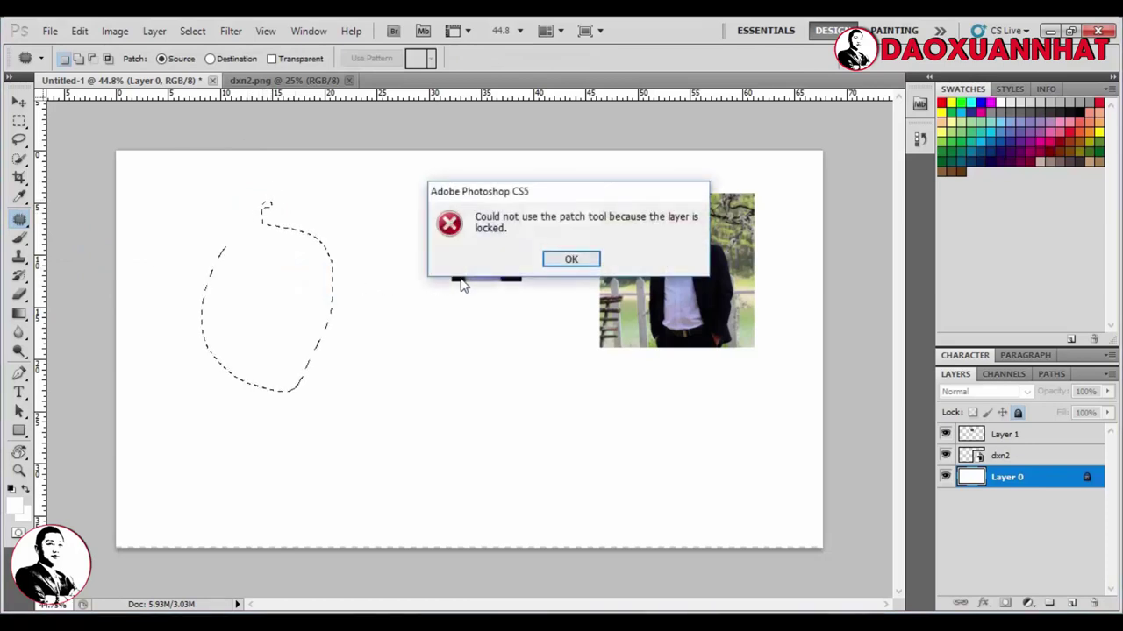
{"action": "left_click", "coordinate": [581, 265]}
Try Clone Stamp, then erase over the small cropped photo on Layer 1.
{"action": "left_click", "coordinate": [19, 257]}
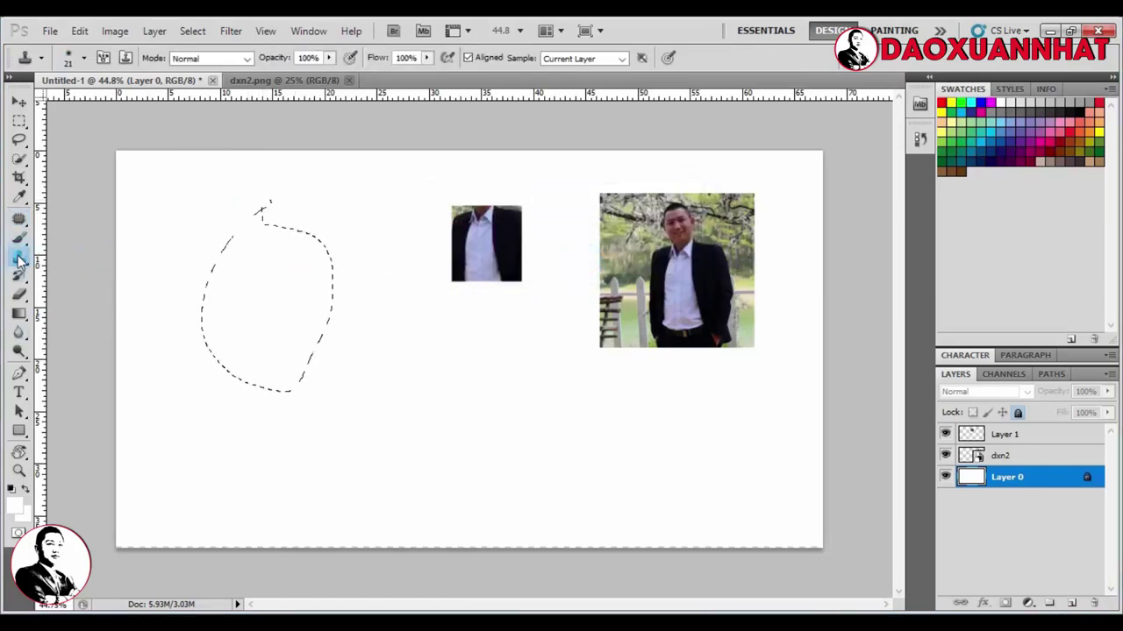
{"action": "left_click", "coordinate": [372, 213]}
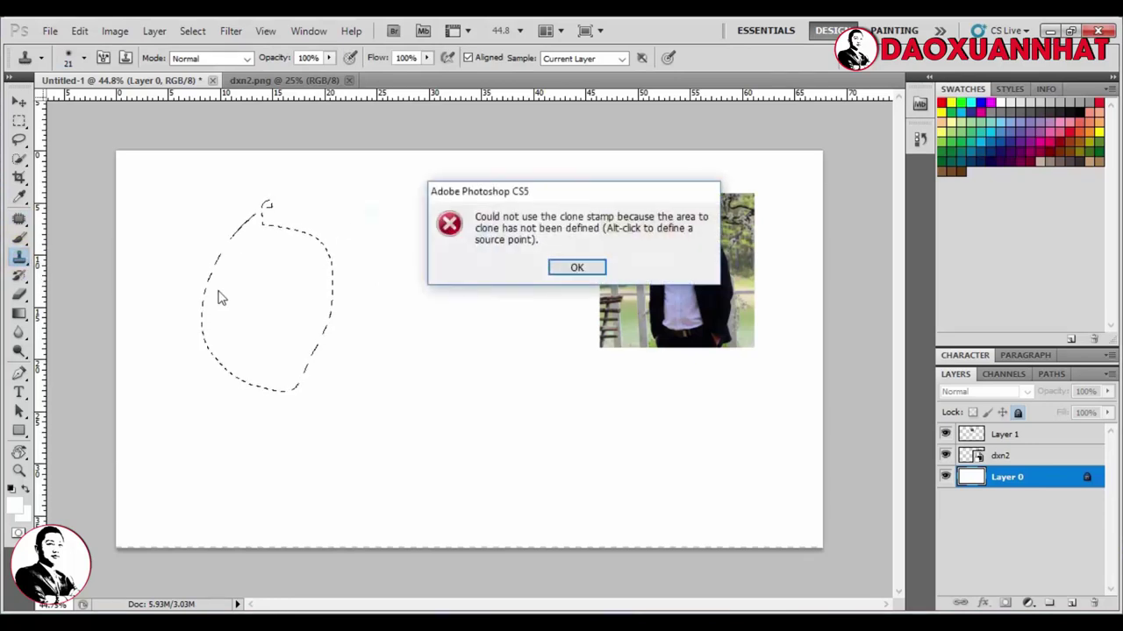
{"action": "left_click", "coordinate": [577, 269]}
{"action": "left_click", "coordinate": [19, 294]}
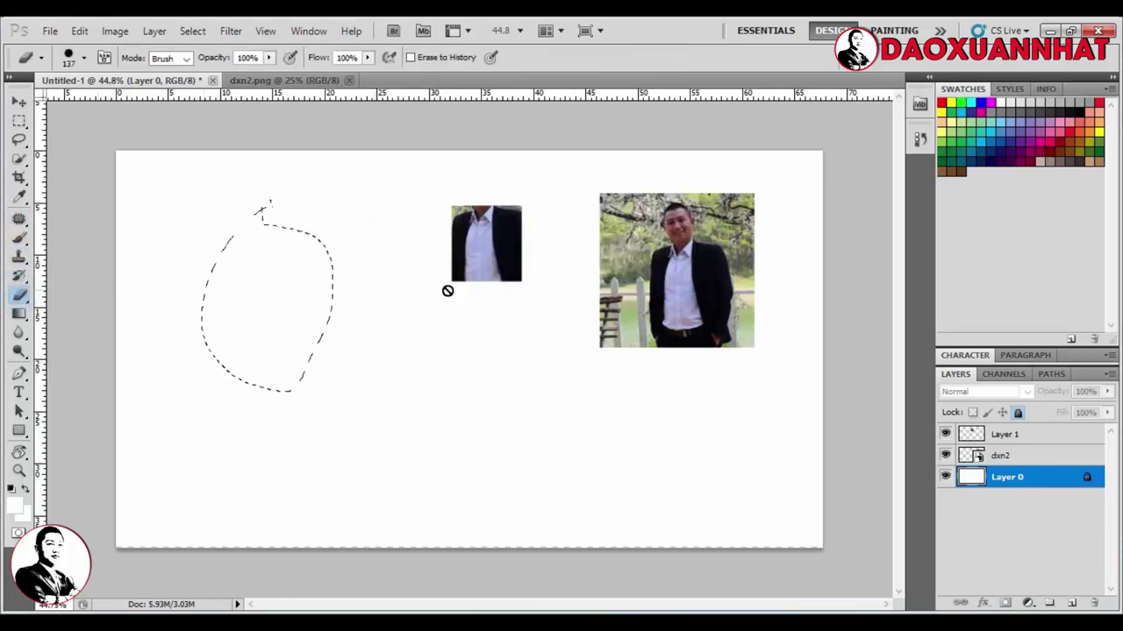
{"action": "left_click", "coordinate": [1020, 436]}
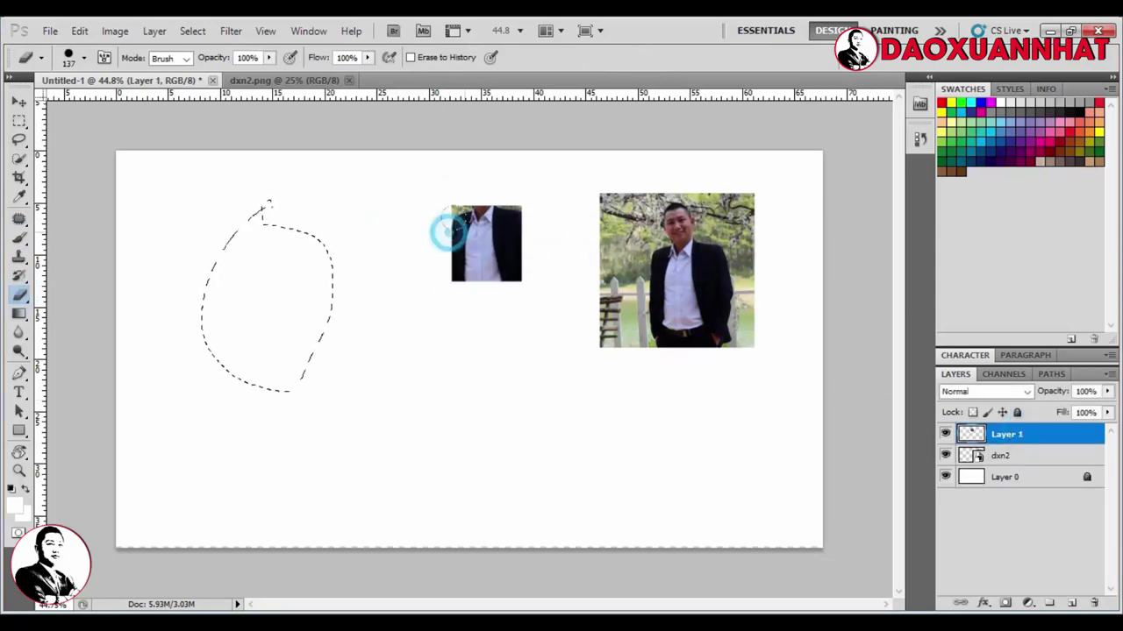
{"action": "left_click_drag", "start_coordinate": [443, 231], "coordinate": [469, 226]}
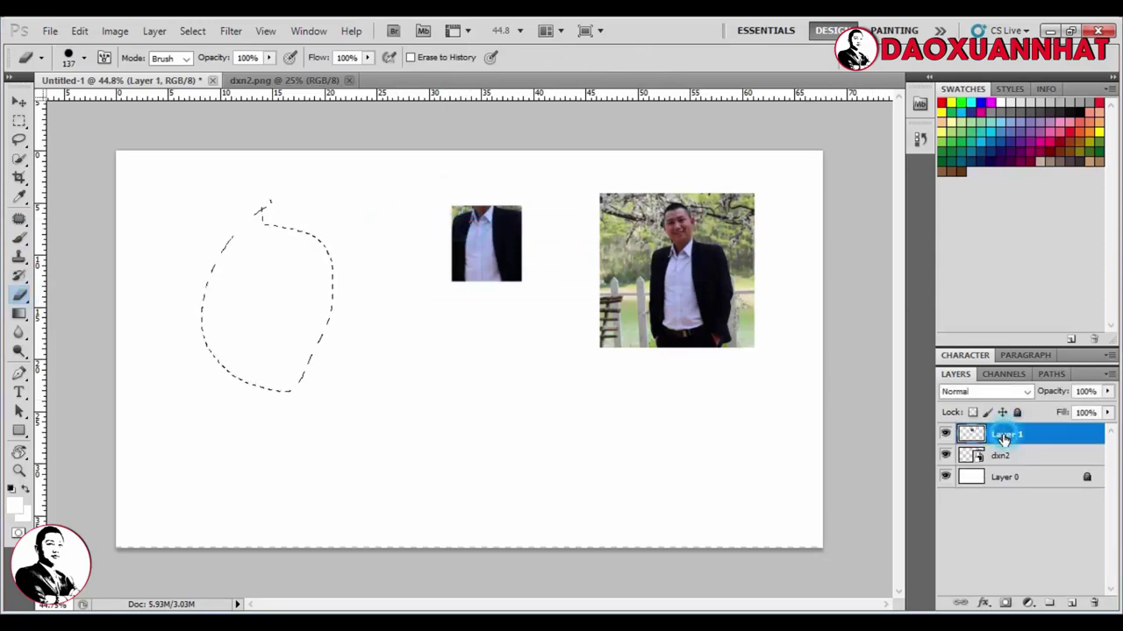
Clear the freehand selection and erase the small cropped photo from the canvas.
{"action": "left_click", "coordinate": [20, 123]}
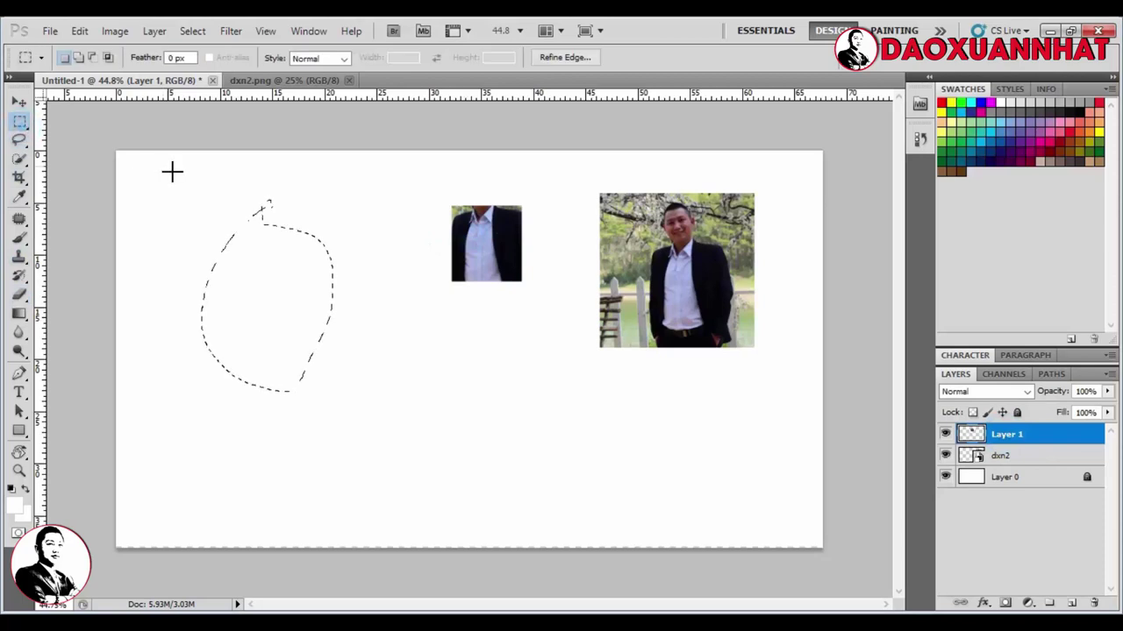
{"action": "left_click", "coordinate": [170, 170]}
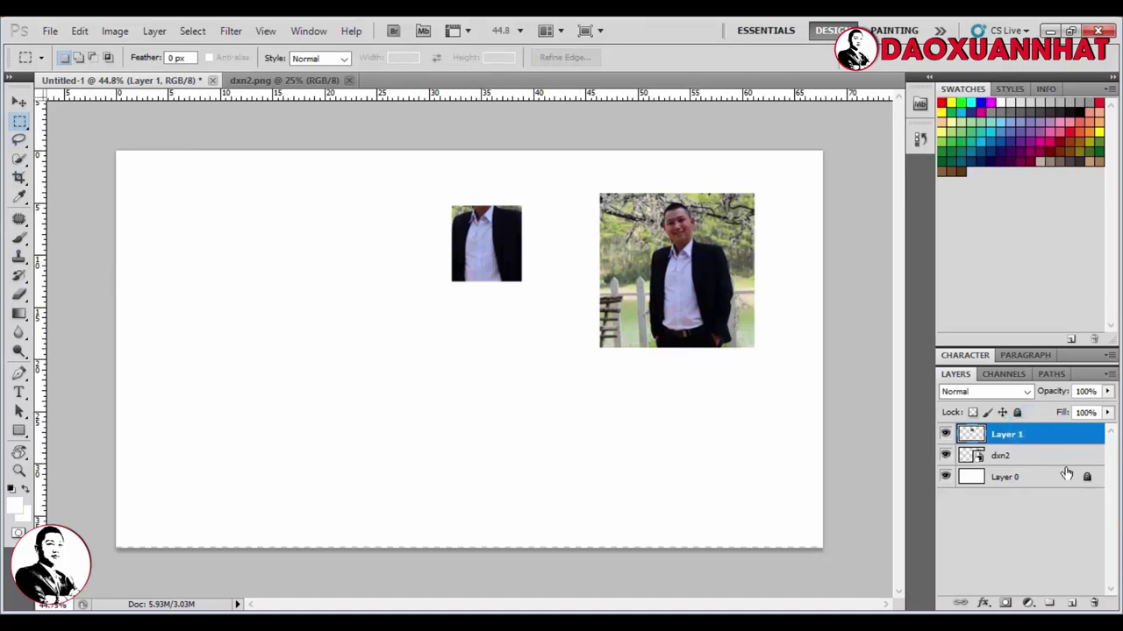
{"action": "left_click", "coordinate": [19, 295]}
{"action": "left_click_drag", "start_coordinate": [486, 263], "coordinate": [475, 244]}
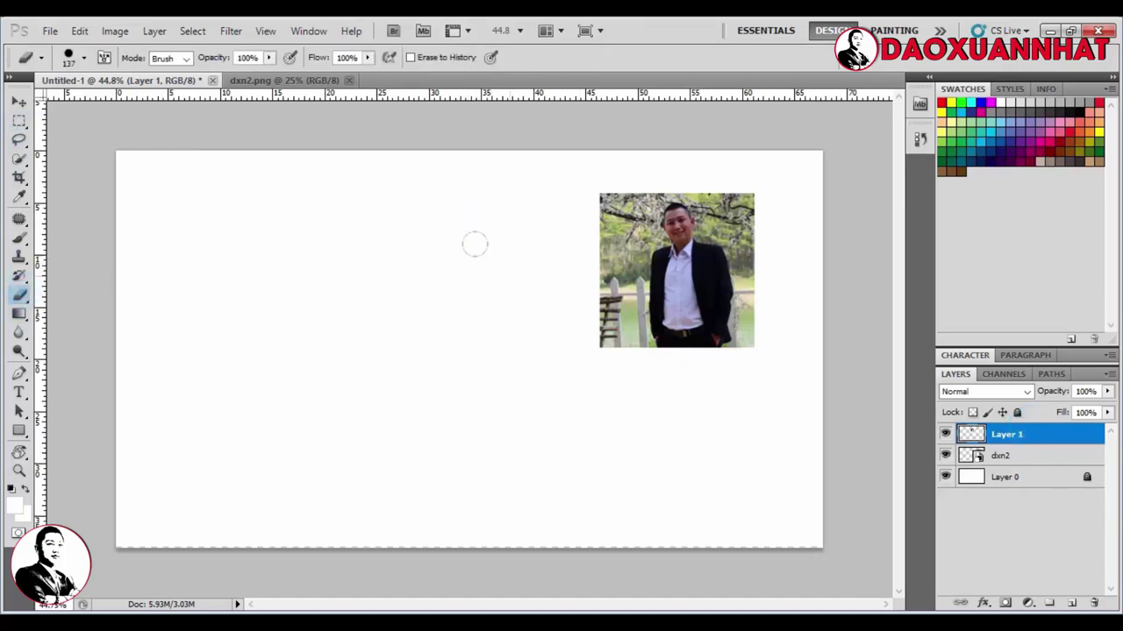
{"action": "right_click", "coordinate": [19, 296]}
{"action": "left_click", "coordinate": [96, 323]}
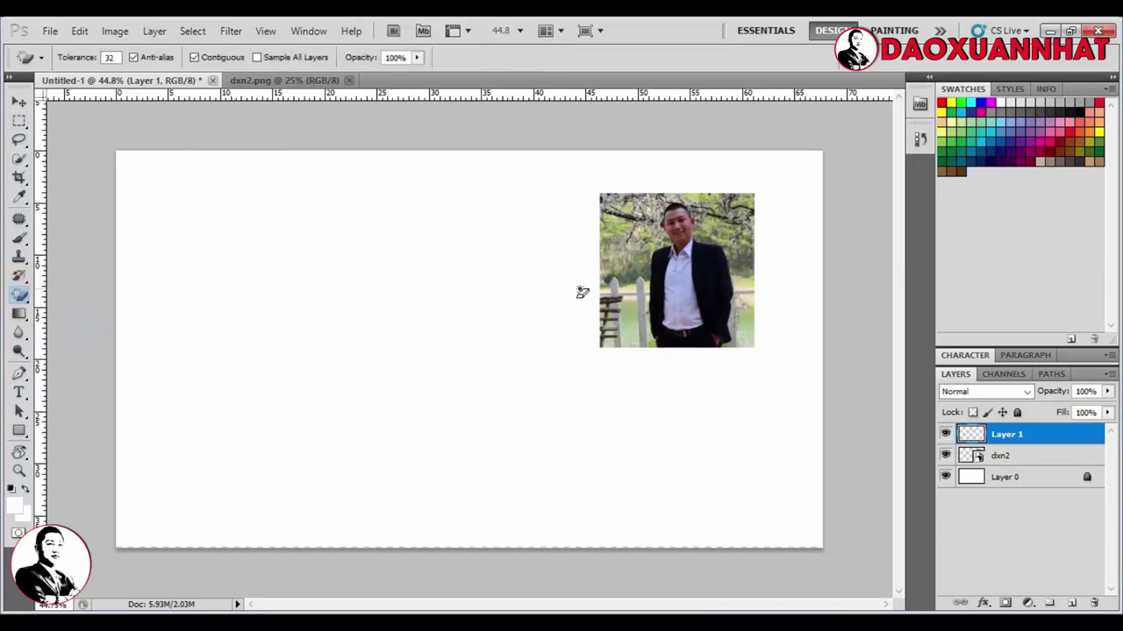
Rasterize dxn2, unlock Layer 0, and magic-erase its white fill to transparency.
{"action": "left_click", "coordinate": [1009, 456]}
{"action": "left_click", "coordinate": [663, 251]}
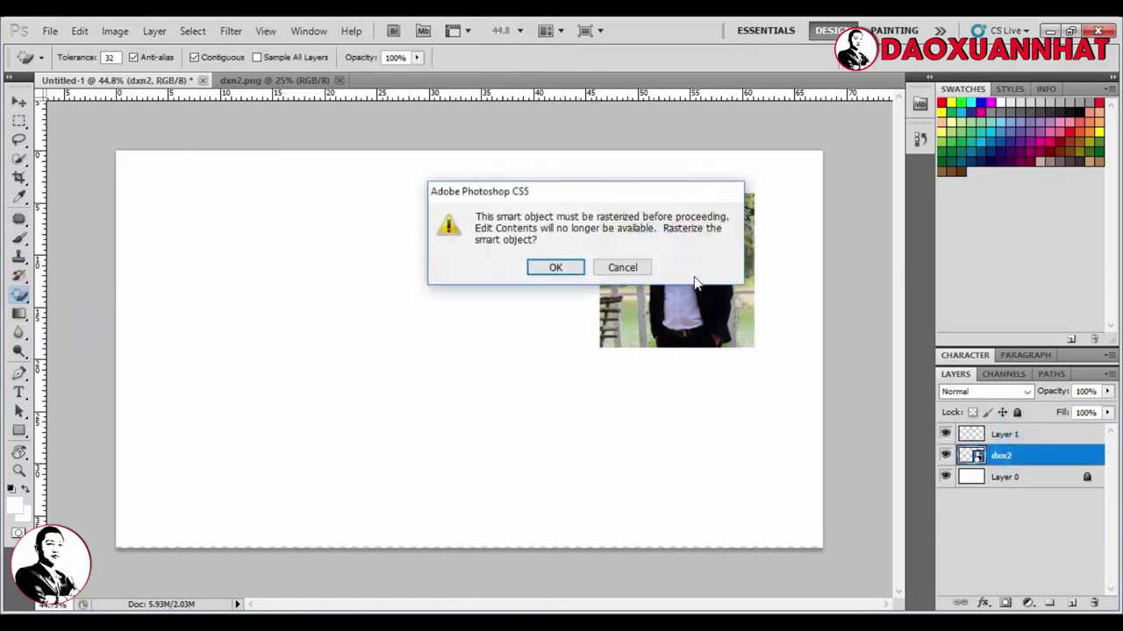
{"action": "left_click", "coordinate": [556, 268]}
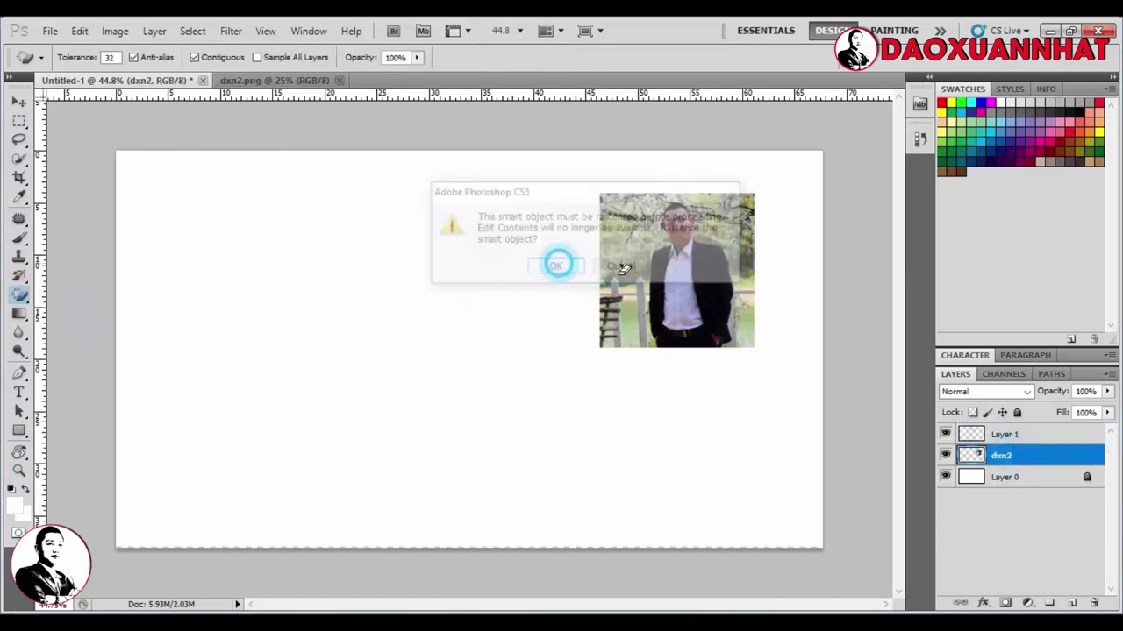
{"action": "left_click", "coordinate": [1009, 477]}
{"action": "left_click", "coordinate": [838, 370]}
{"action": "left_click", "coordinate": [564, 263]}
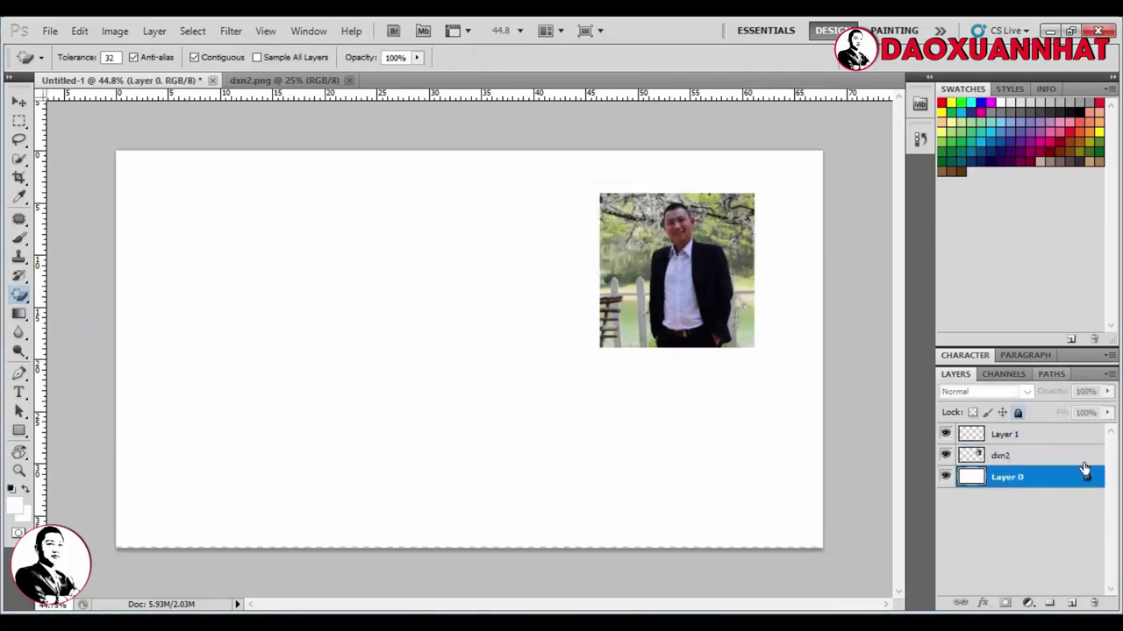
{"action": "left_click", "coordinate": [559, 259]}
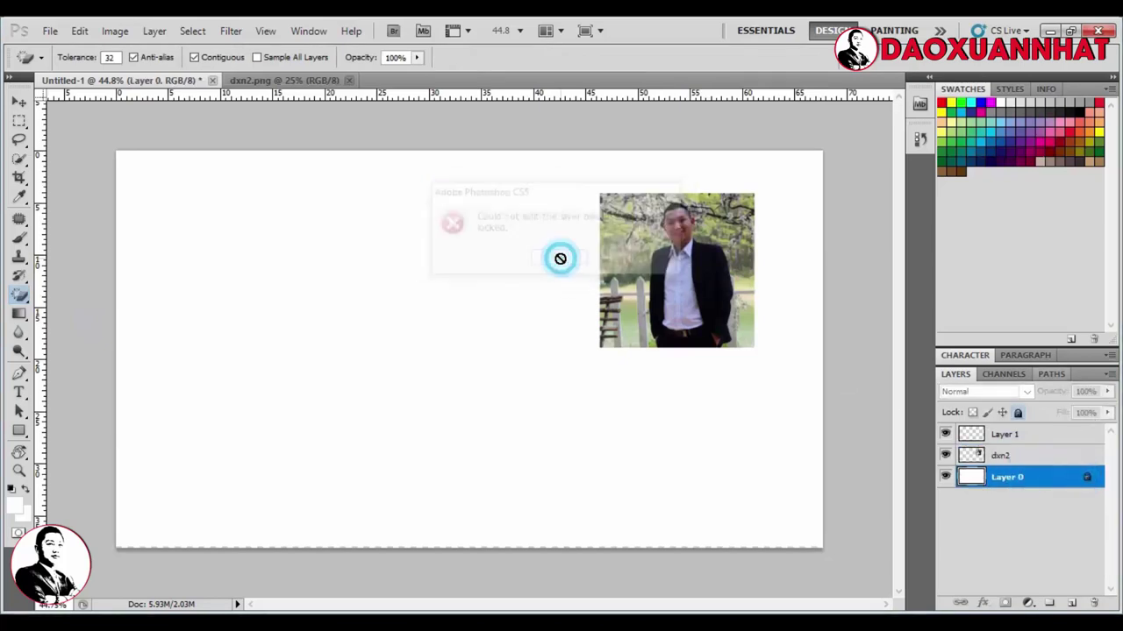
{"action": "left_click", "coordinate": [1017, 413]}
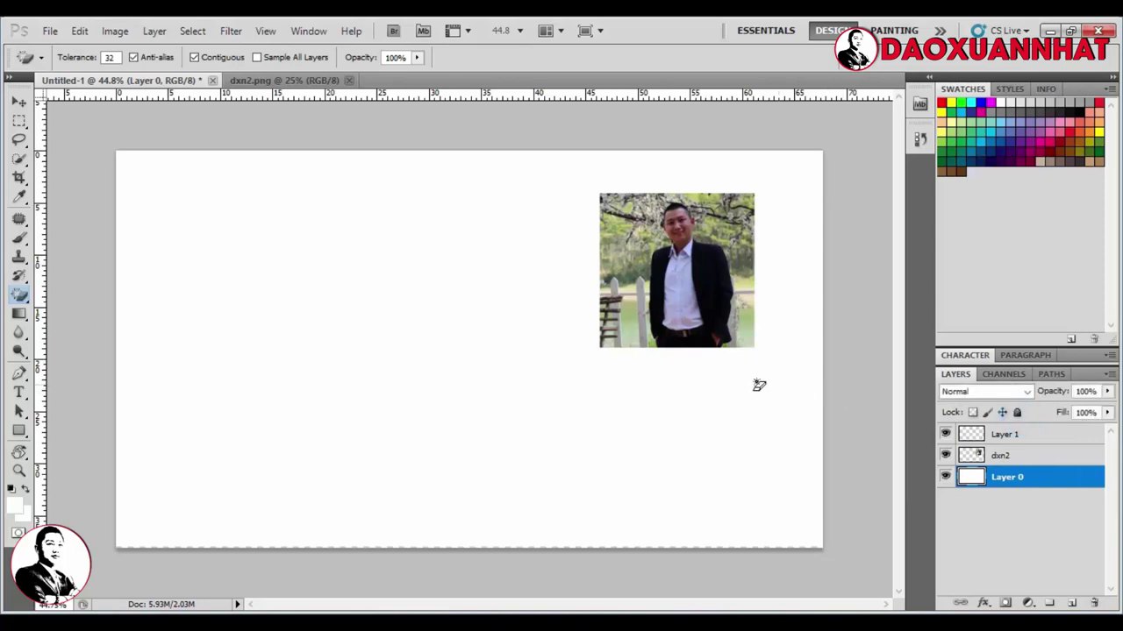
{"action": "left_click", "coordinate": [450, 377]}
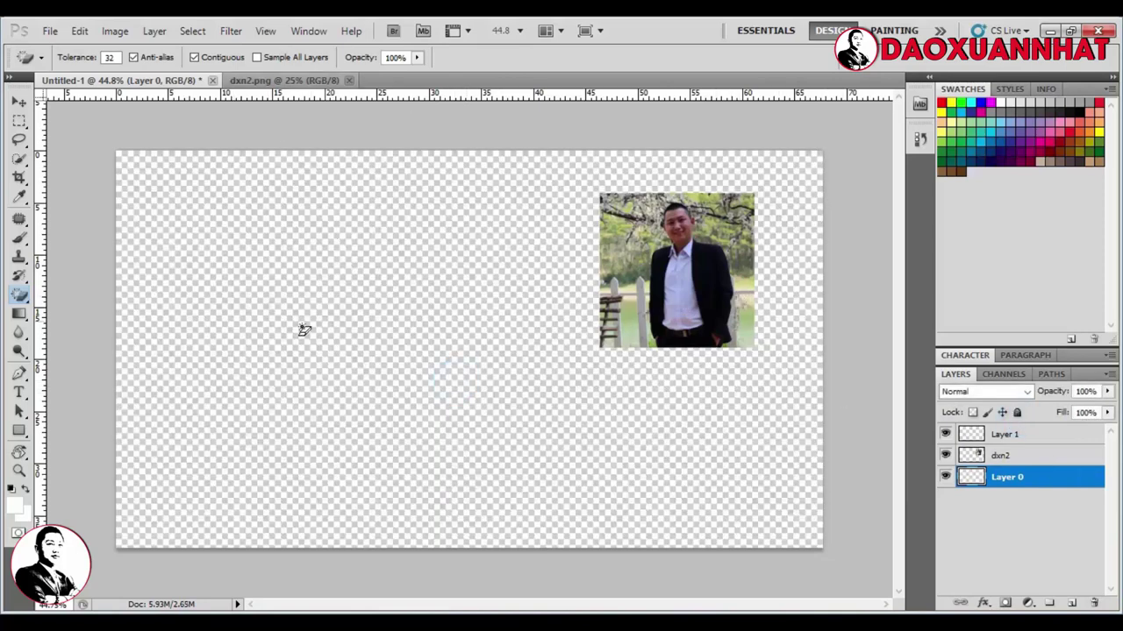
Fill the canvas top-to-bottom with the red-to-green gradient preset.
{"action": "key", "text": "g"}
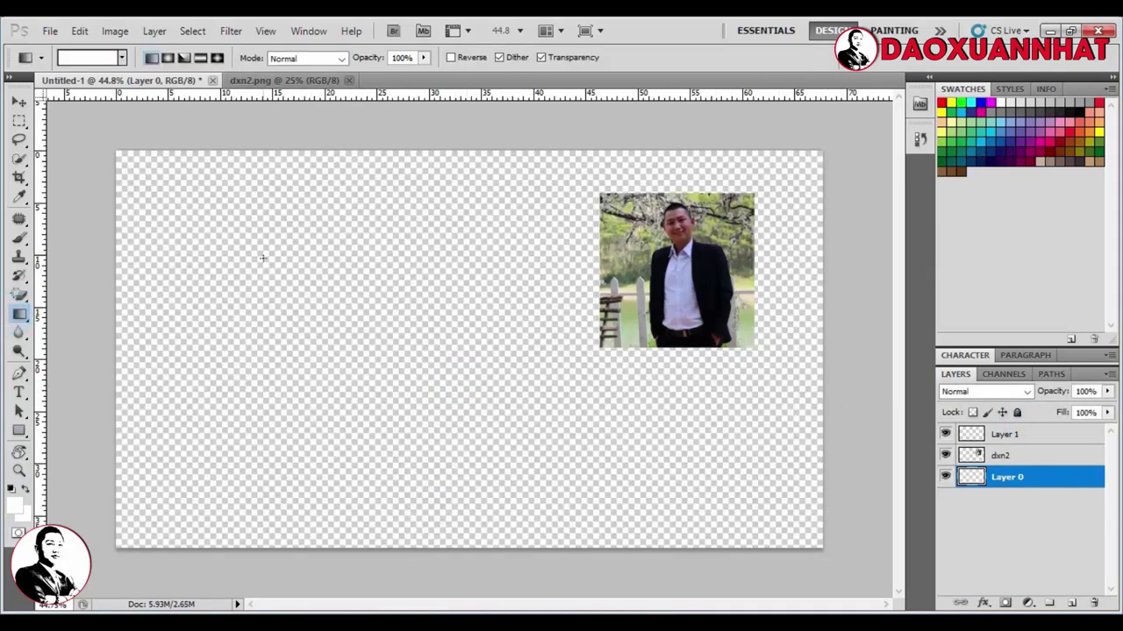
{"action": "left_click_drag", "start_coordinate": [359, 142], "coordinate": [301, 597]}
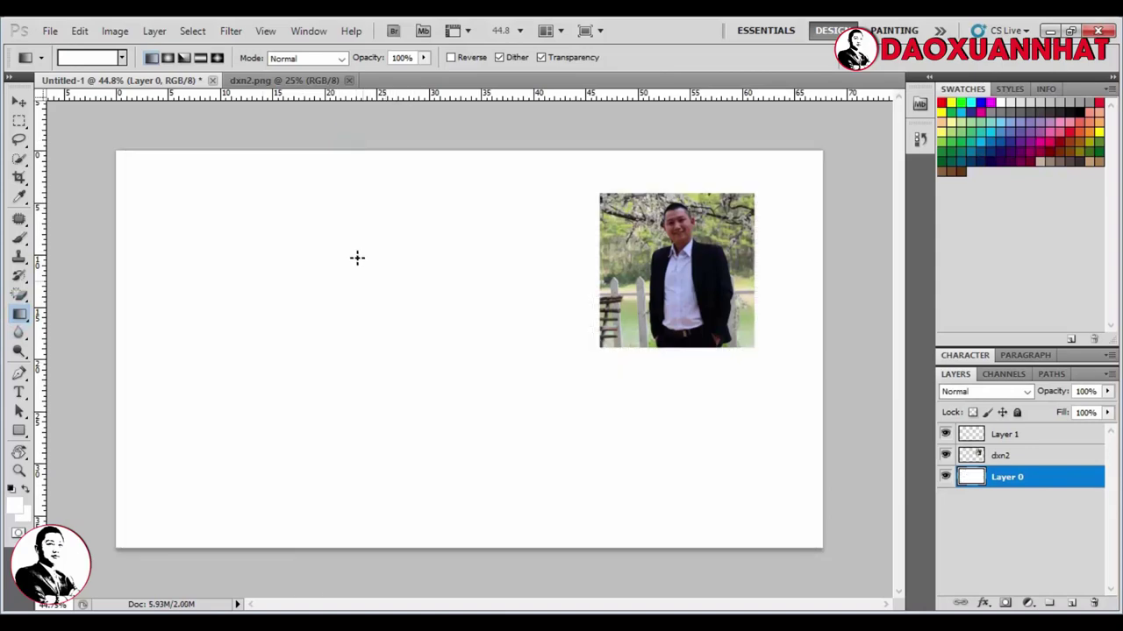
{"action": "left_click", "coordinate": [122, 58]}
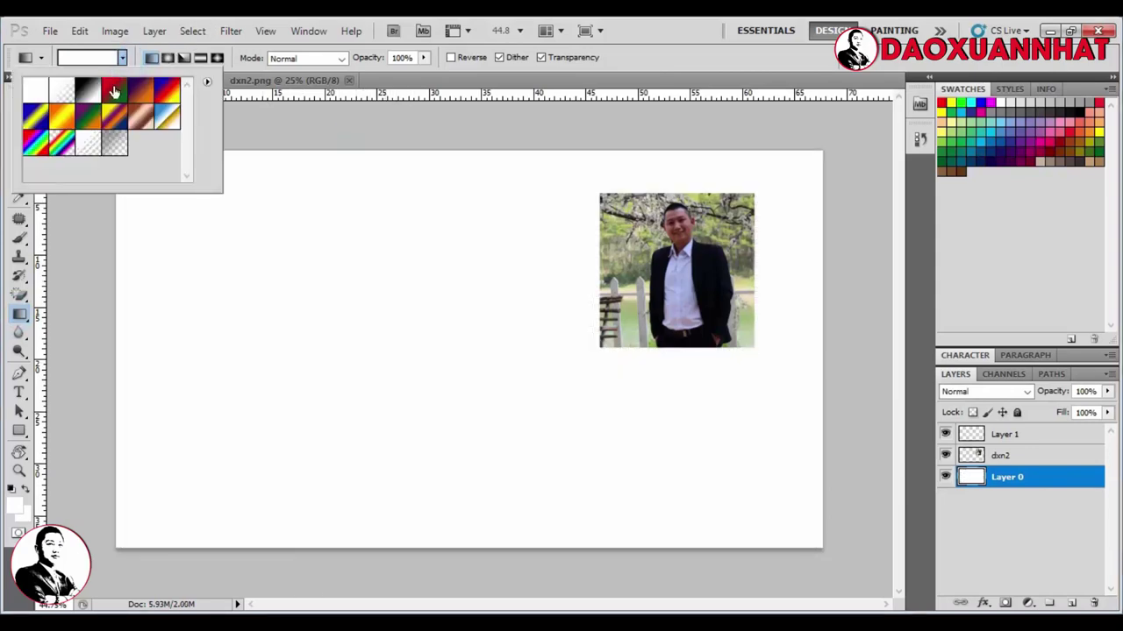
{"action": "left_click", "coordinate": [103, 88]}
{"action": "left_click", "coordinate": [325, 136]}
{"action": "left_click_drag", "start_coordinate": [325, 136], "coordinate": [367, 570]}
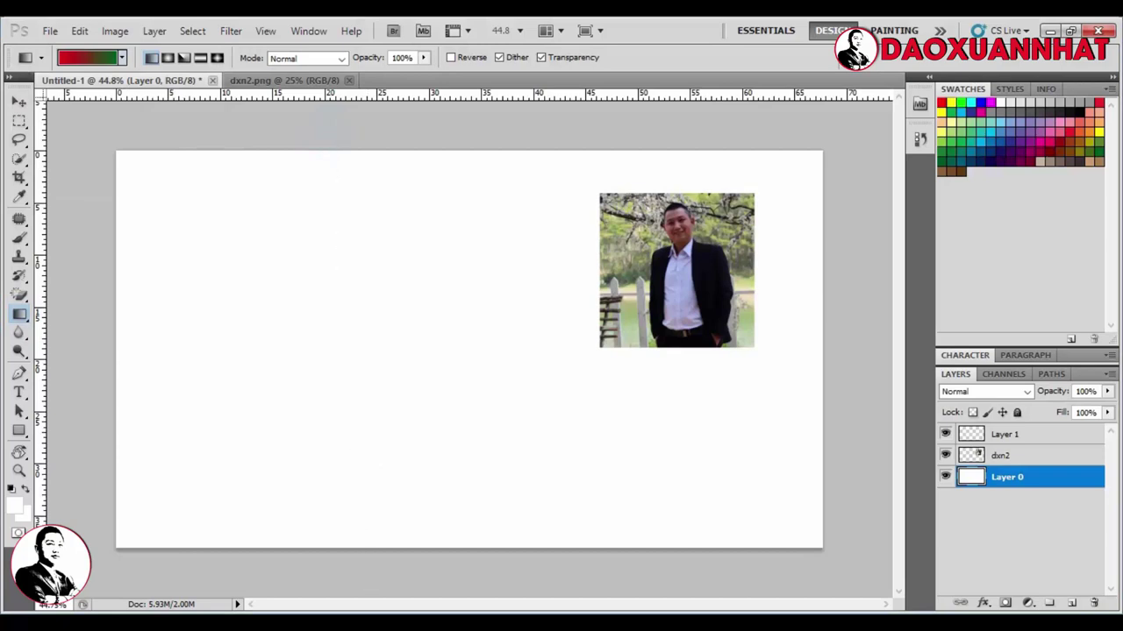
Dodge looping light streaks across the red and into the green areas.
{"action": "left_click", "coordinate": [19, 332]}
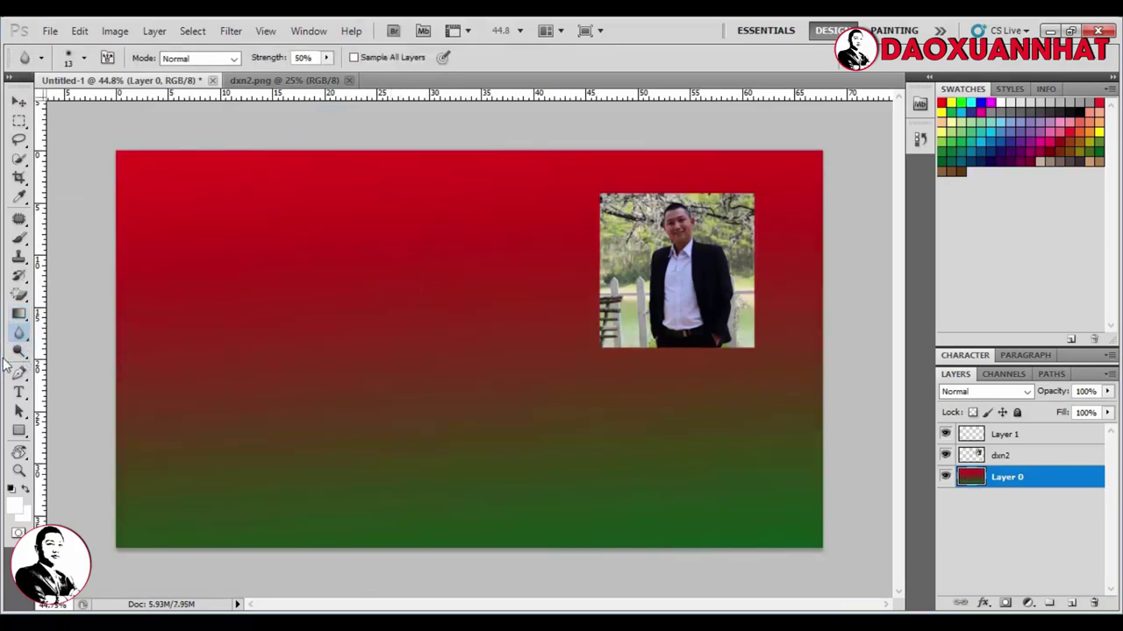
{"action": "left_click", "coordinate": [19, 351]}
{"action": "left_click", "coordinate": [226, 272]}
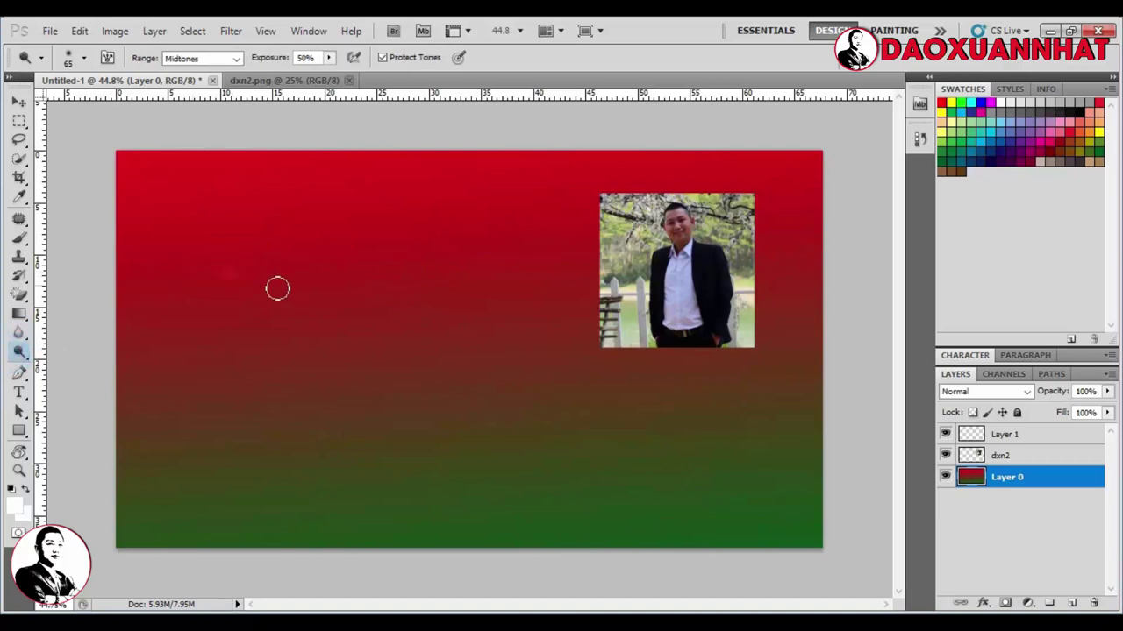
{"action": "left_click_drag", "start_coordinate": [275, 288], "coordinate": [454, 363]}
{"action": "mouse_move", "coordinate": [243, 266]}
{"action": "left_mouse_down"}
{"action": "mouse_move", "coordinate": [256, 269]}
{"action": "mouse_move", "coordinate": [223, 211]}
{"action": "mouse_move", "coordinate": [326, 207]}
{"action": "left_mouse_up"}
{"action": "mouse_move", "coordinate": [278, 329]}
{"action": "left_mouse_down"}
{"action": "mouse_move", "coordinate": [406, 351]}
{"action": "mouse_move", "coordinate": [497, 479]}
{"action": "mouse_move", "coordinate": [314, 428]}
{"action": "mouse_move", "coordinate": [289, 478]}
{"action": "mouse_move", "coordinate": [581, 419]}
{"action": "left_mouse_up"}
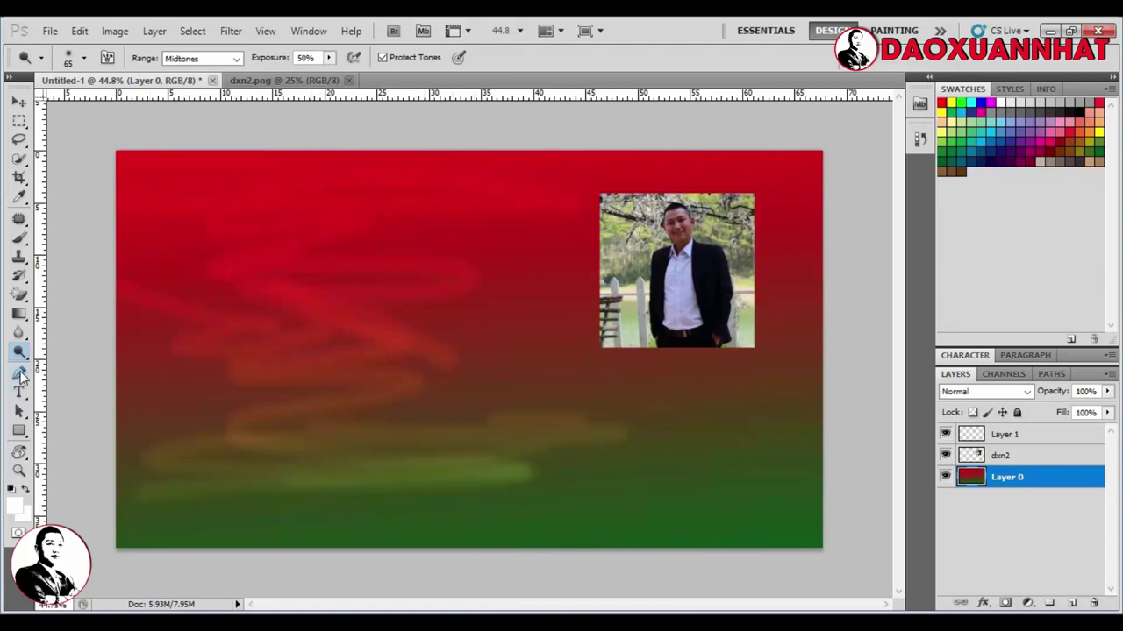
{"action": "left_click", "coordinate": [19, 375]}
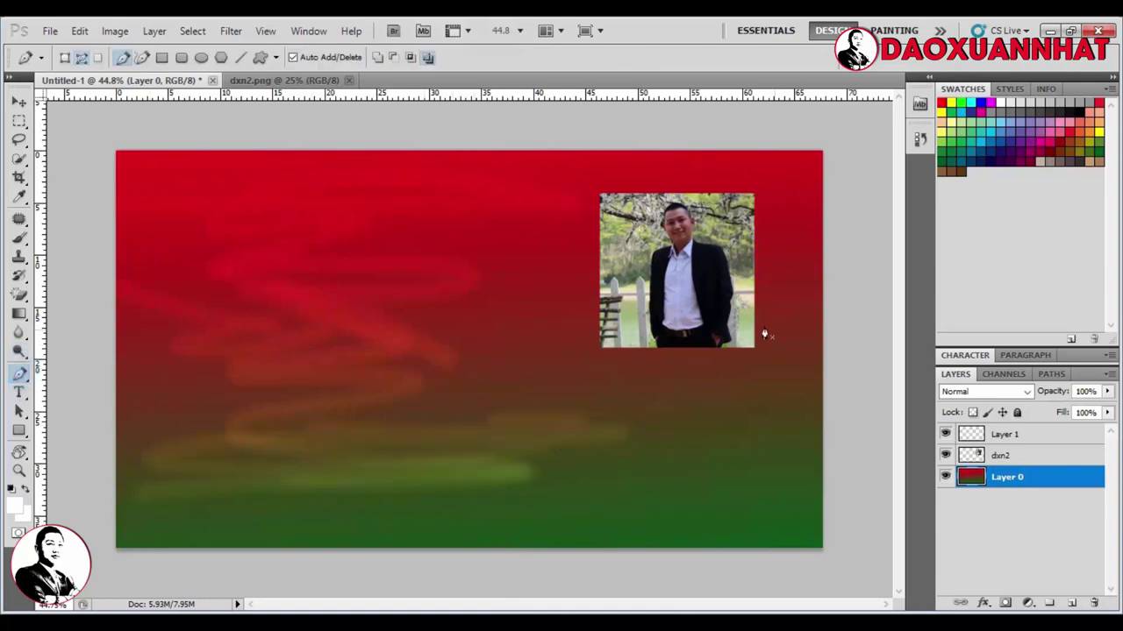
Trace a closed pen path around the man on the dxn2 layer.
{"action": "left_click", "coordinate": [1016, 455]}
{"action": "left_click", "coordinate": [660, 343]}
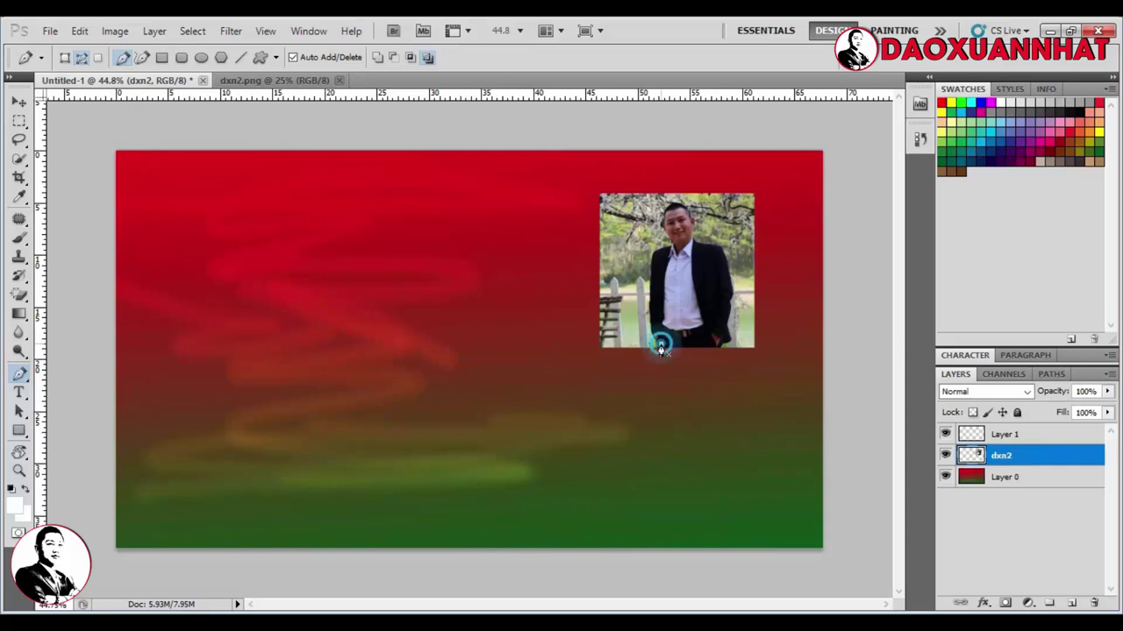
{"action": "left_click_drag", "start_coordinate": [649, 299], "coordinate": [651, 279]}
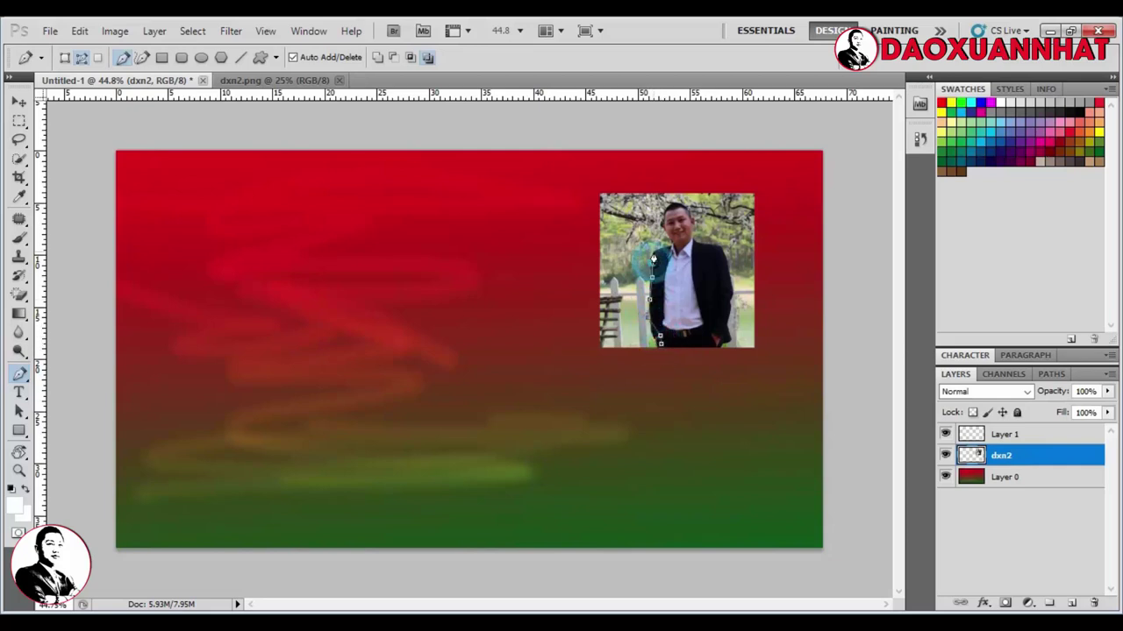
{"action": "left_click", "coordinate": [653, 263]}
{"action": "right_click", "coordinate": [14, 372]}
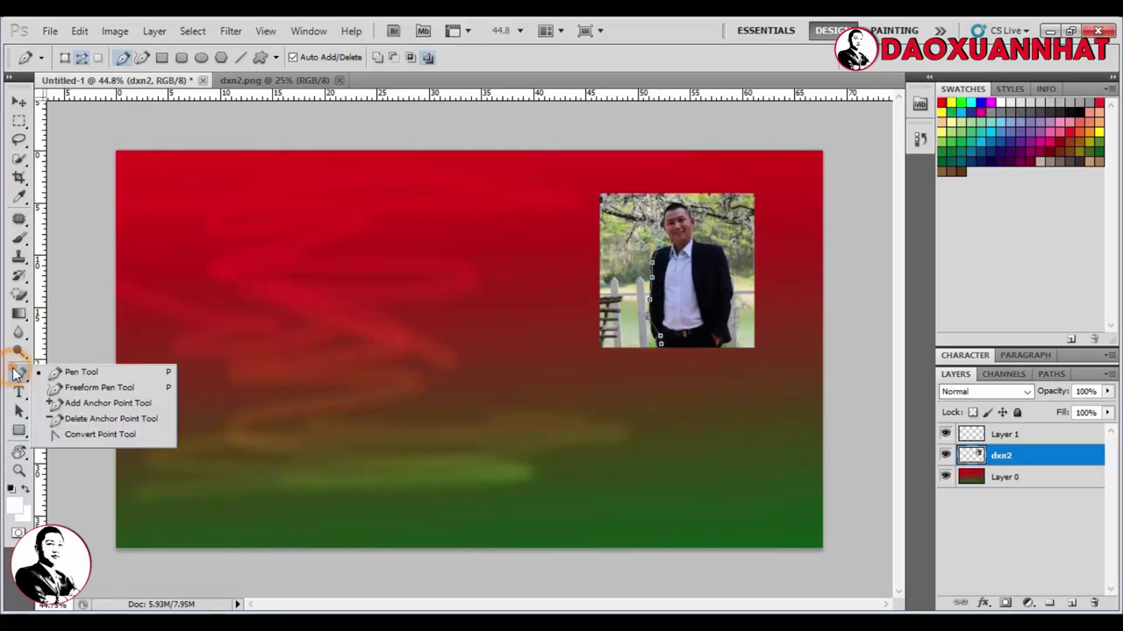
{"action": "left_click", "coordinate": [659, 252]}
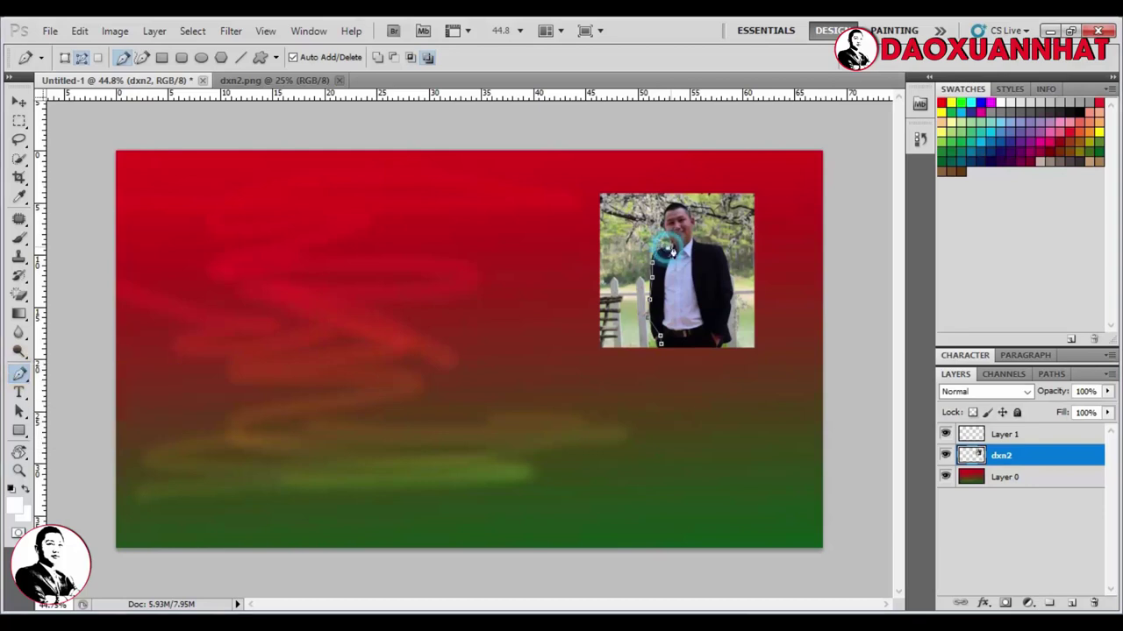
{"action": "left_click_drag", "start_coordinate": [666, 226], "coordinate": [664, 213]}
{"action": "left_click", "coordinate": [694, 257]}
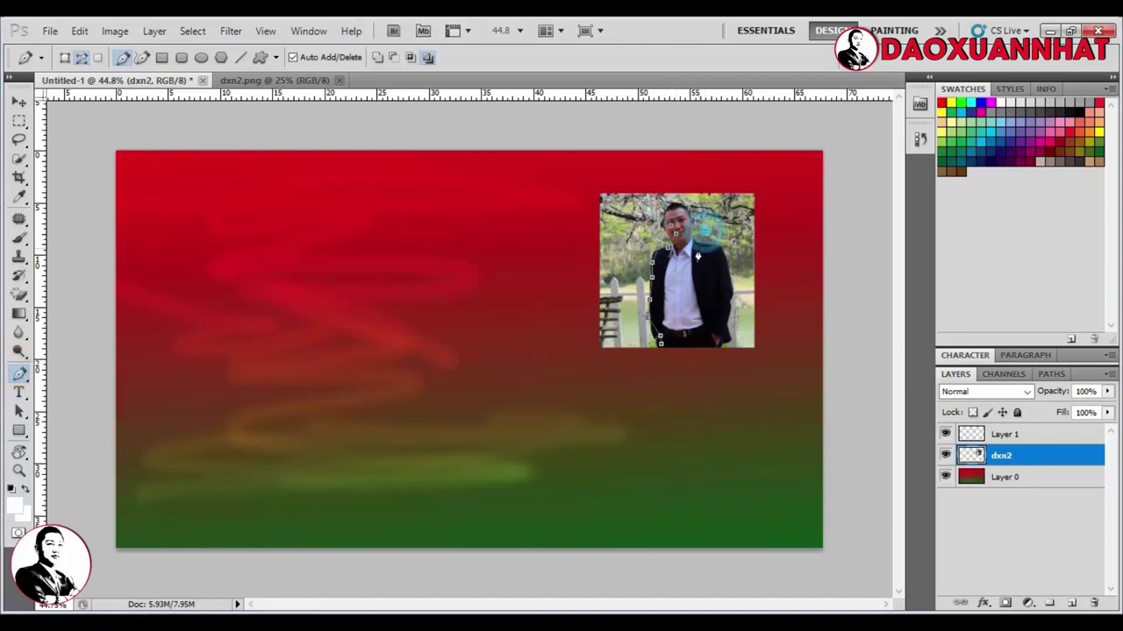
{"action": "left_click", "coordinate": [716, 310]}
{"action": "left_click", "coordinate": [708, 346]}
{"action": "left_click", "coordinate": [661, 346]}
Convert the path to a selection and delete the man's area.
{"action": "right_click", "coordinate": [669, 285]}
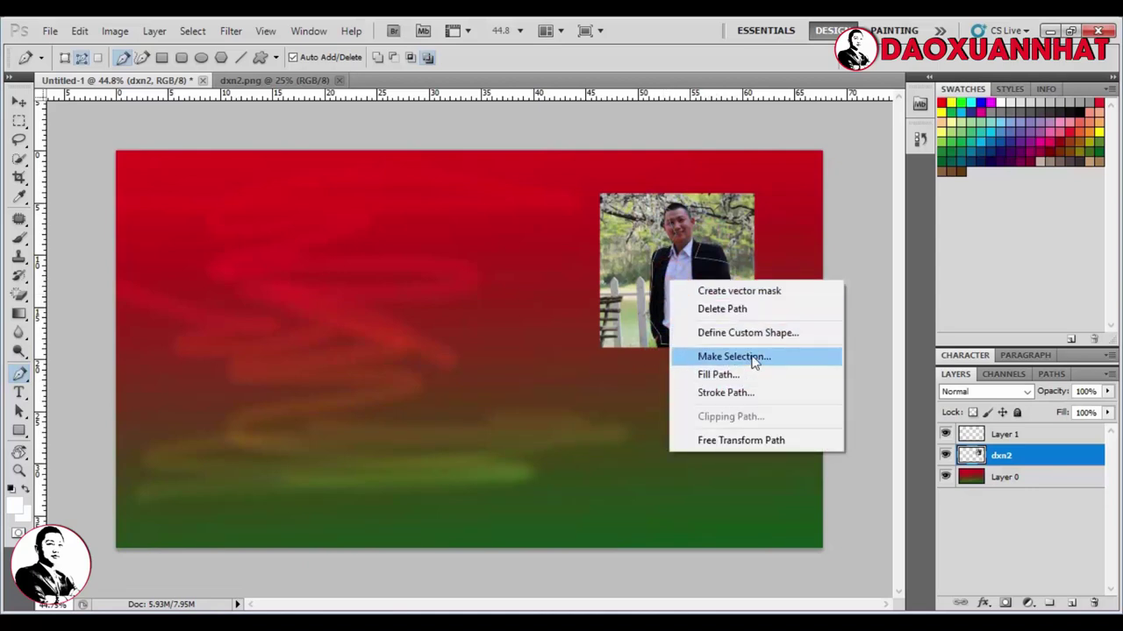
{"action": "left_click", "coordinate": [754, 357]}
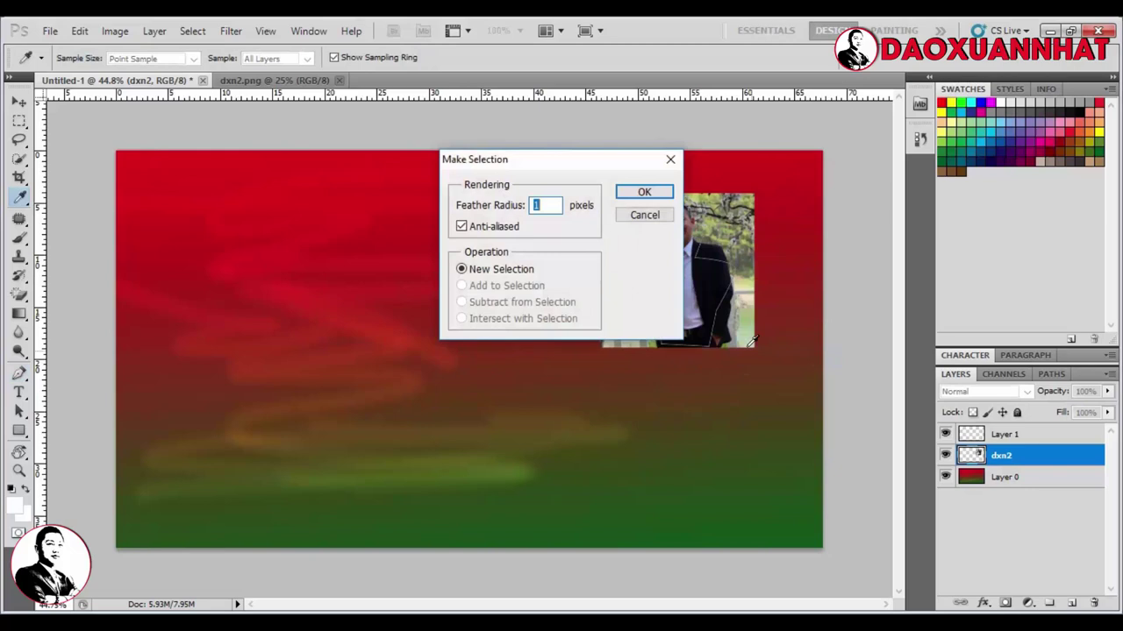
{"action": "left_click", "coordinate": [648, 192]}
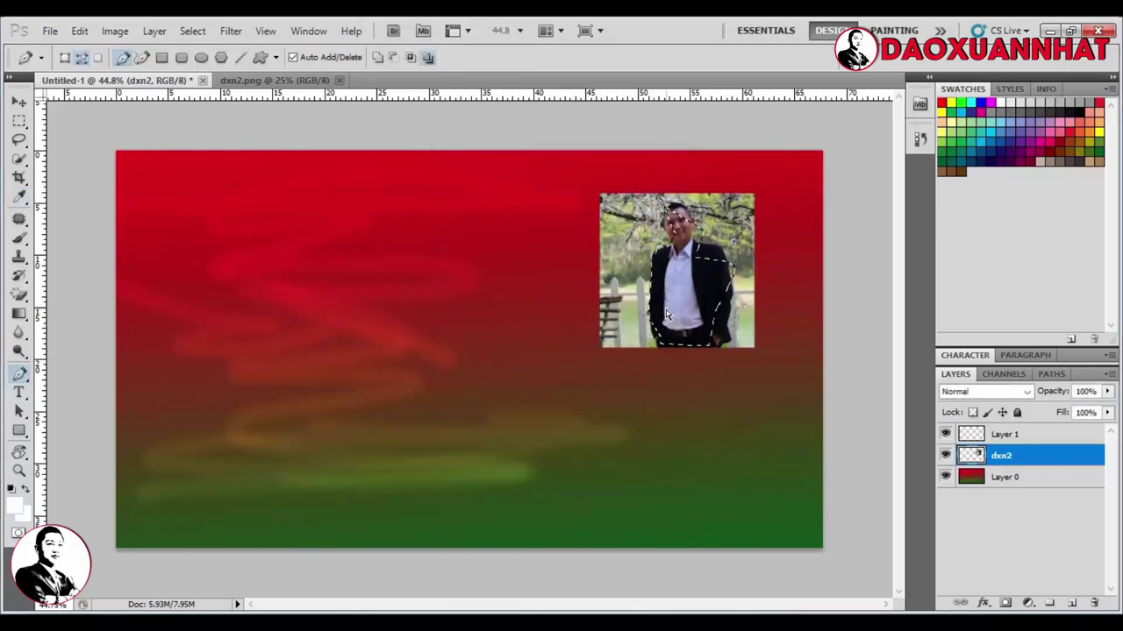
{"action": "key", "text": "Delete"}
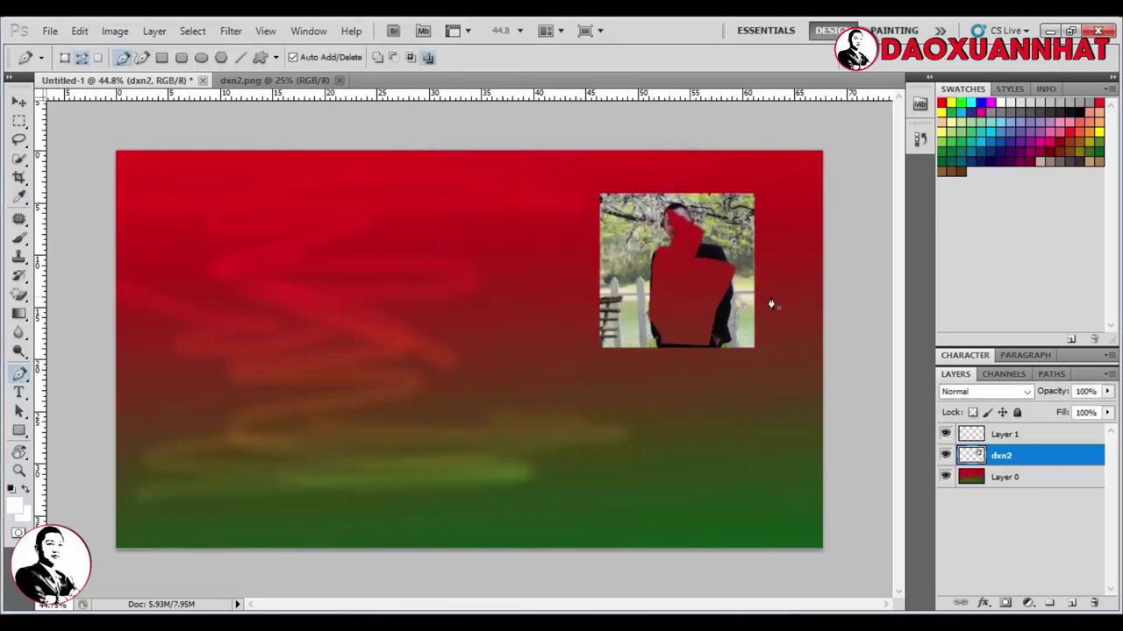
Type 'Nhất' on the left canvas and move it lower.
{"action": "left_click", "coordinate": [20, 393]}
{"action": "left_click", "coordinate": [210, 336]}
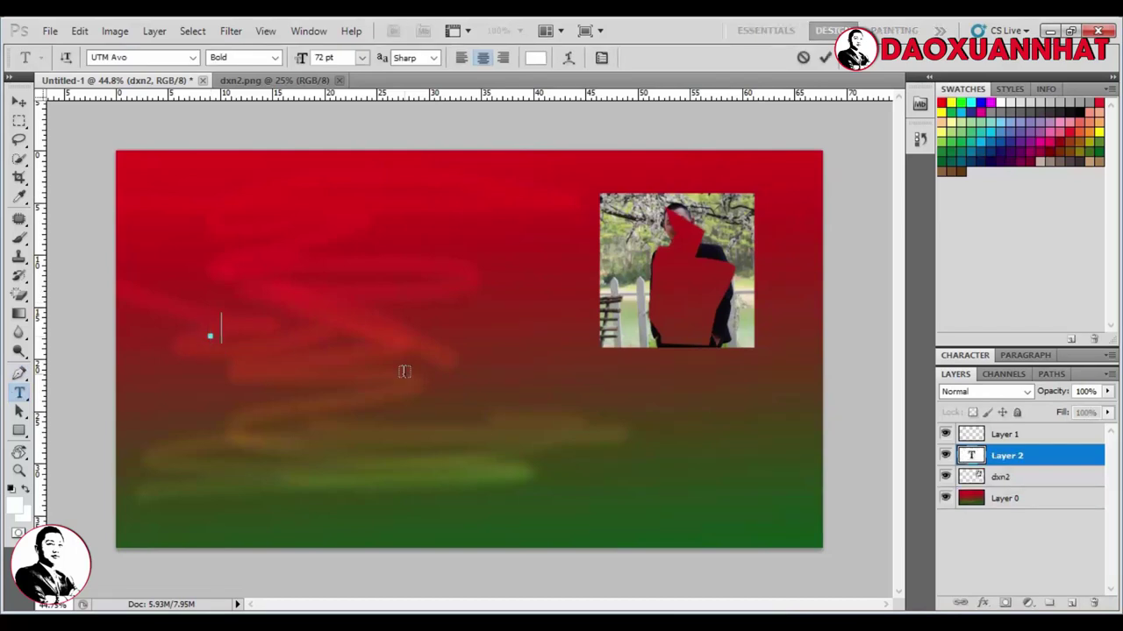
{"action": "type", "text": "Nhâts"}
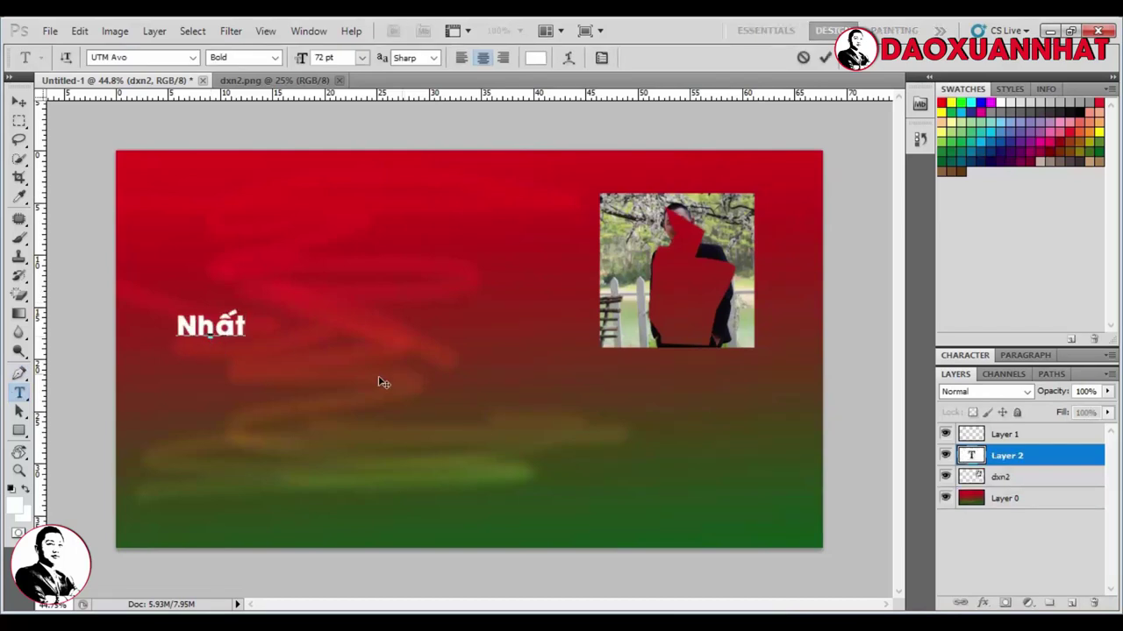
{"action": "left_click", "coordinate": [19, 410]}
{"action": "left_click_drag", "start_coordinate": [412, 348], "coordinate": [513, 462]}
Draw a white rectangle in the upper left and a white right-pointing arrow beside the text.
{"action": "left_click", "coordinate": [19, 430]}
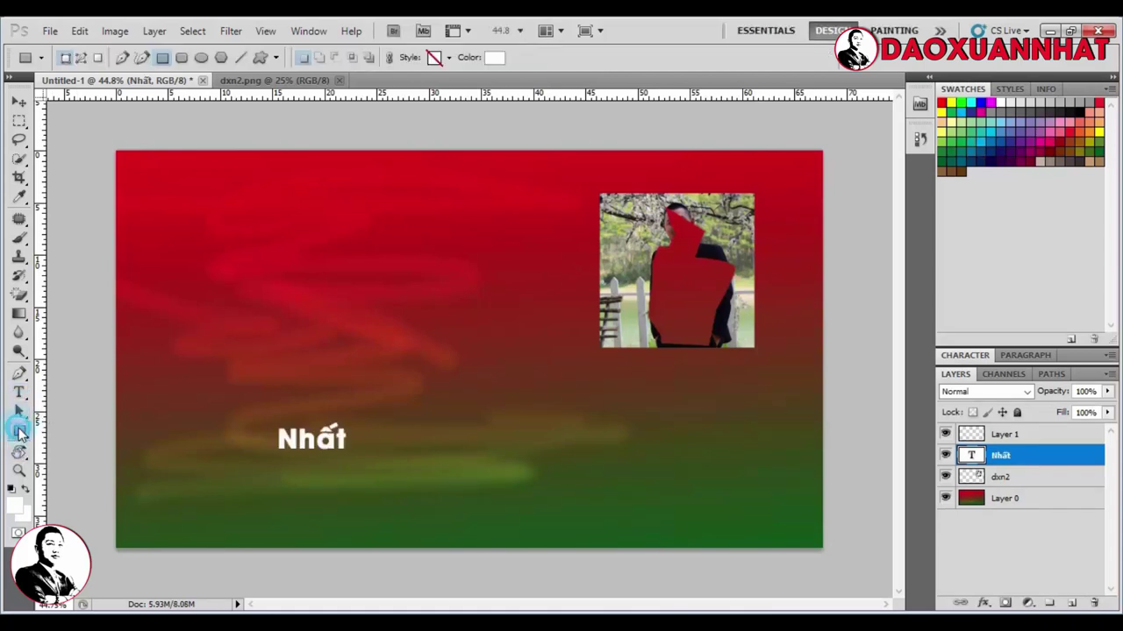
{"action": "left_click_drag", "start_coordinate": [225, 231], "coordinate": [467, 374]}
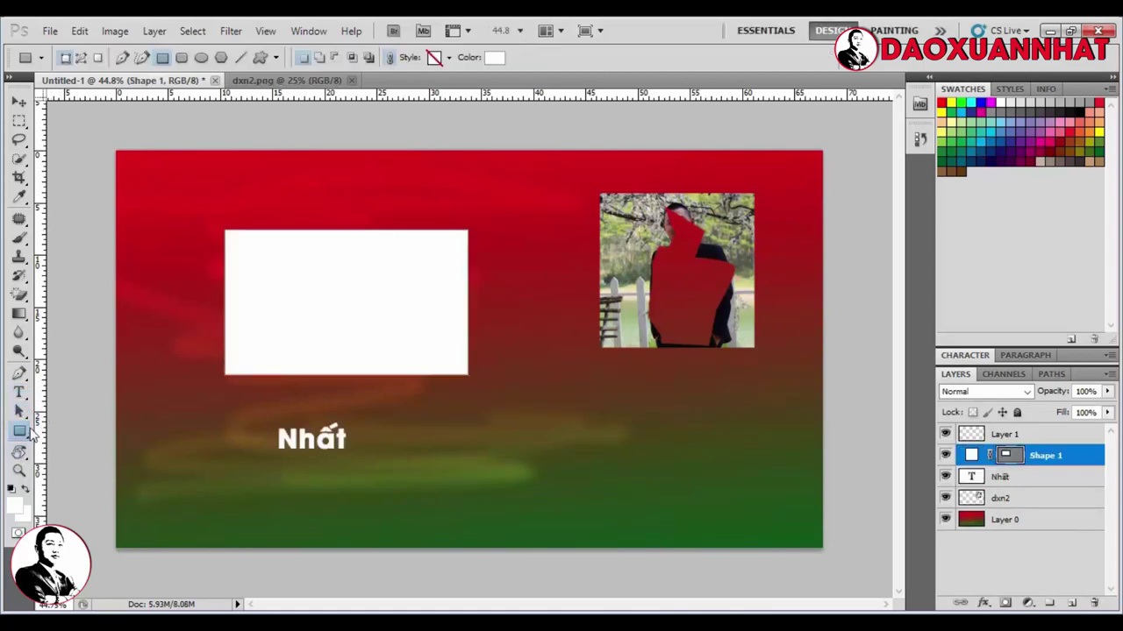
{"action": "right_click", "coordinate": [20, 430]}
{"action": "left_click", "coordinate": [87, 506]}
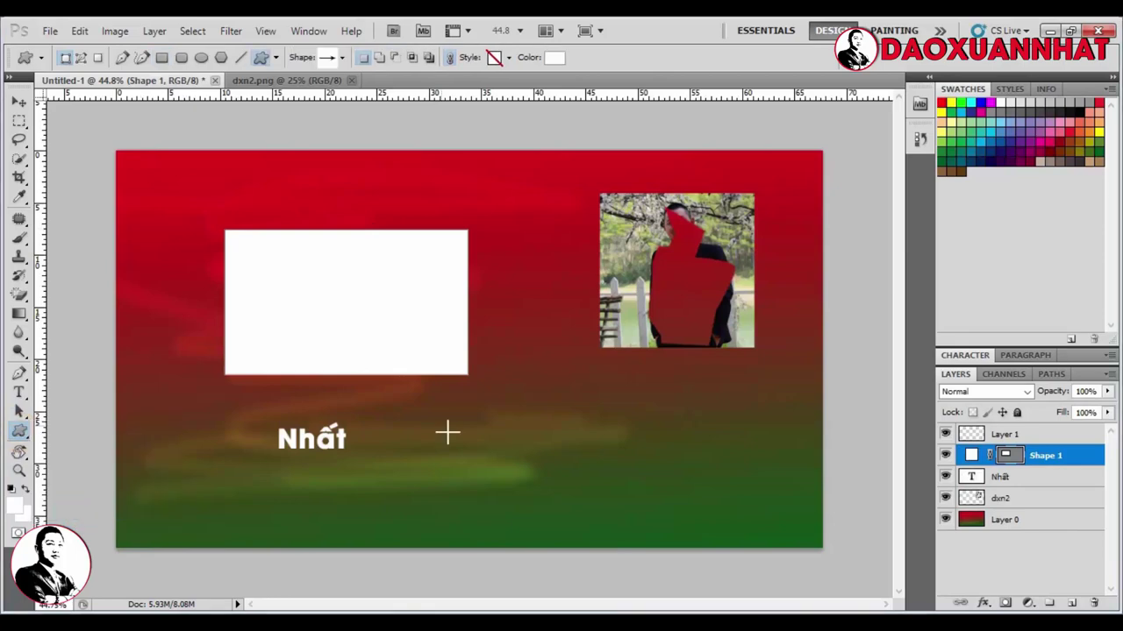
{"action": "left_click_drag", "start_coordinate": [442, 426], "coordinate": [690, 506]}
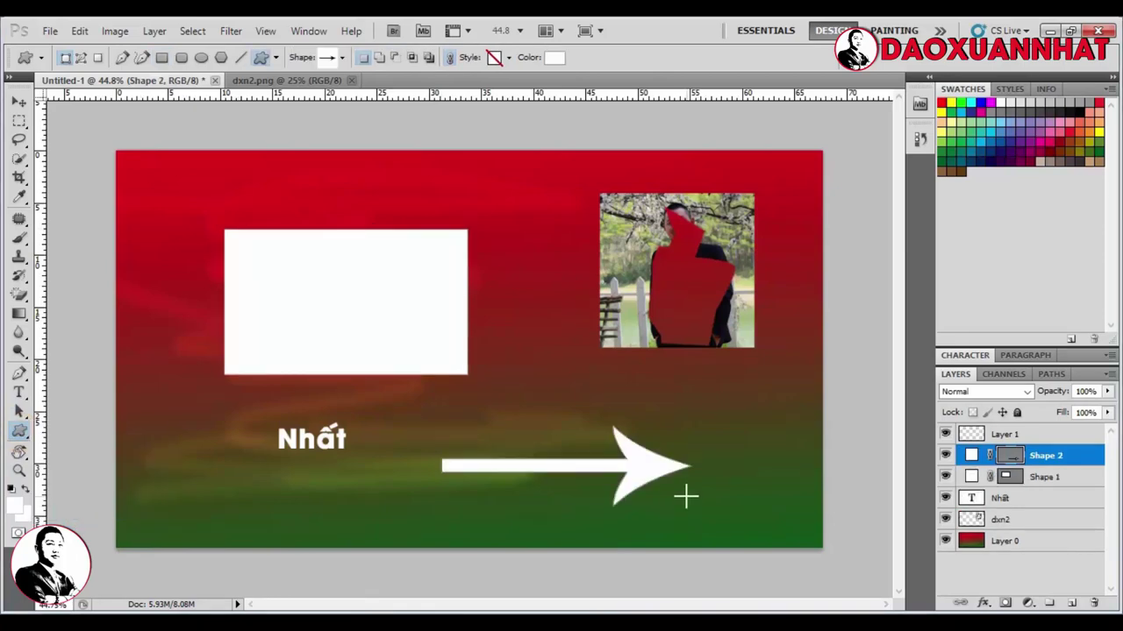
{"action": "left_click", "coordinate": [19, 471]}
{"action": "left_click_drag", "start_coordinate": [246, 359], "coordinate": [229, 303]}
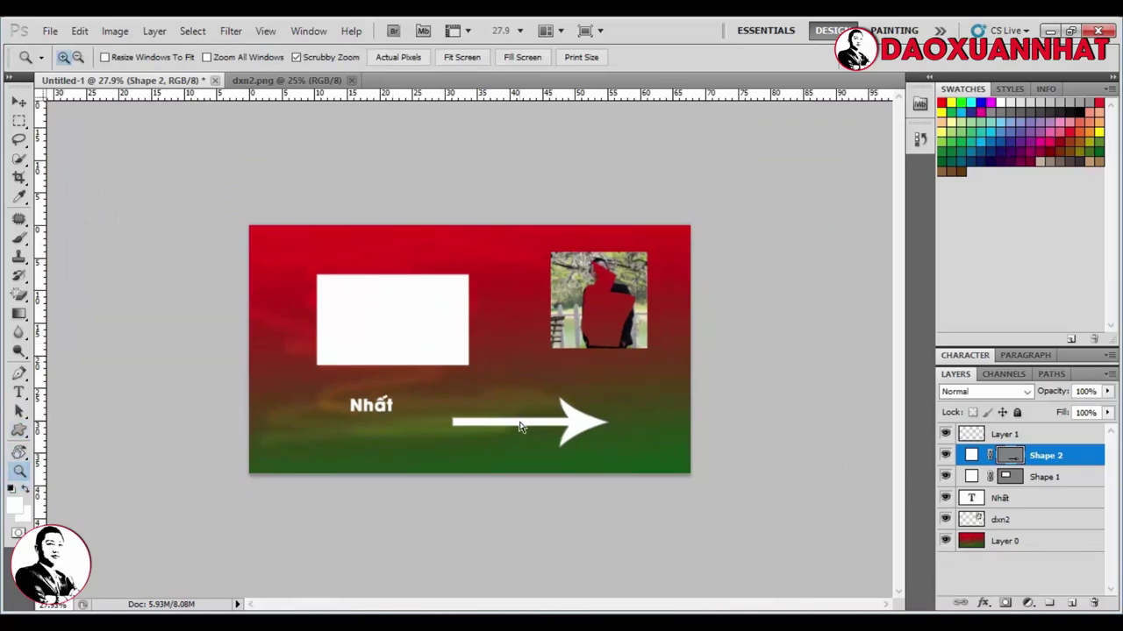
Pick a light blue foreground and fill both the arrow and the Shape 1 rectangle with it.
{"action": "mouse_move", "coordinate": [411, 372]}
{"action": "left_mouse_down"}
{"action": "mouse_move", "coordinate": [516, 398]}
{"action": "mouse_move", "coordinate": [456, 313]}
{"action": "mouse_move", "coordinate": [480, 308]}
{"action": "mouse_move", "coordinate": [454, 273]}
{"action": "mouse_move", "coordinate": [217, 424]}
{"action": "left_mouse_up"}
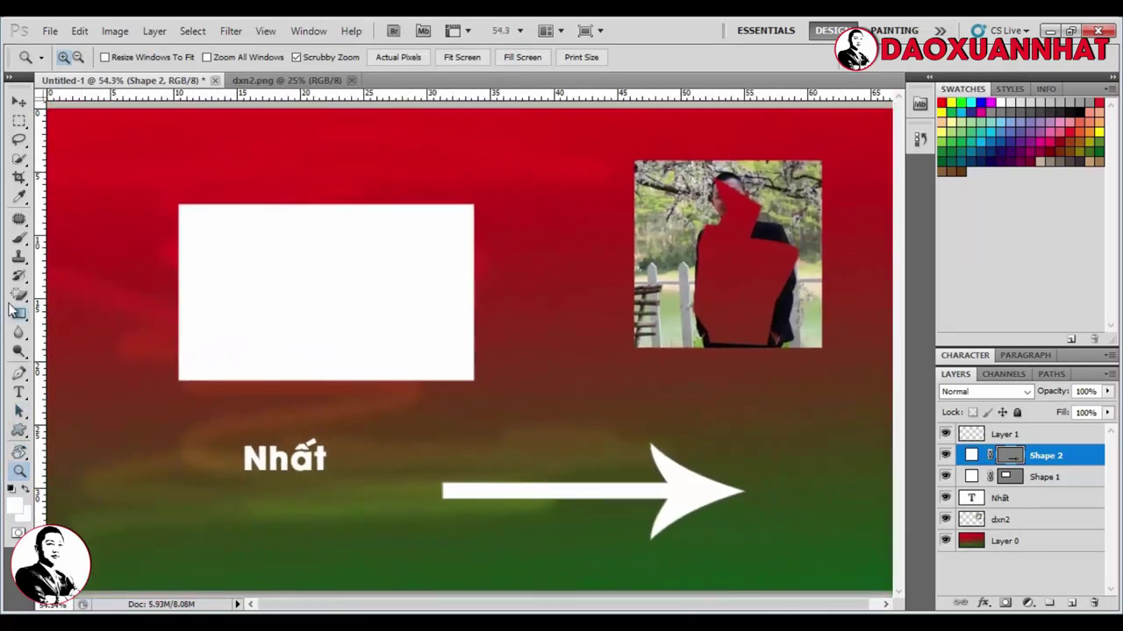
{"action": "left_click", "coordinate": [20, 197]}
{"action": "left_click", "coordinate": [240, 240]}
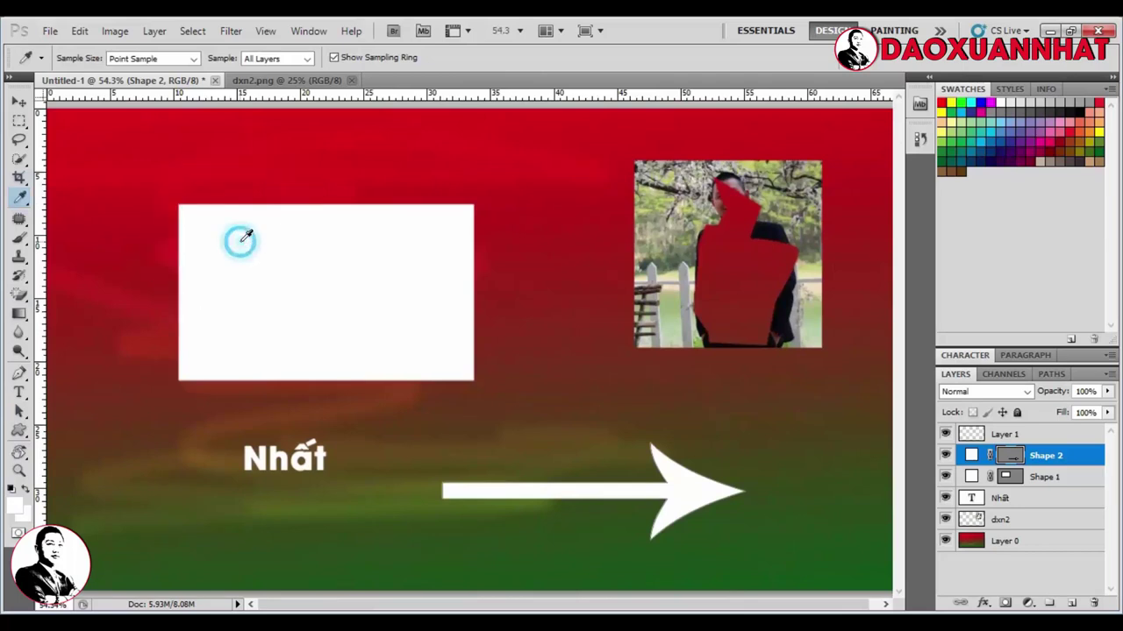
{"action": "left_click", "coordinate": [966, 105]}
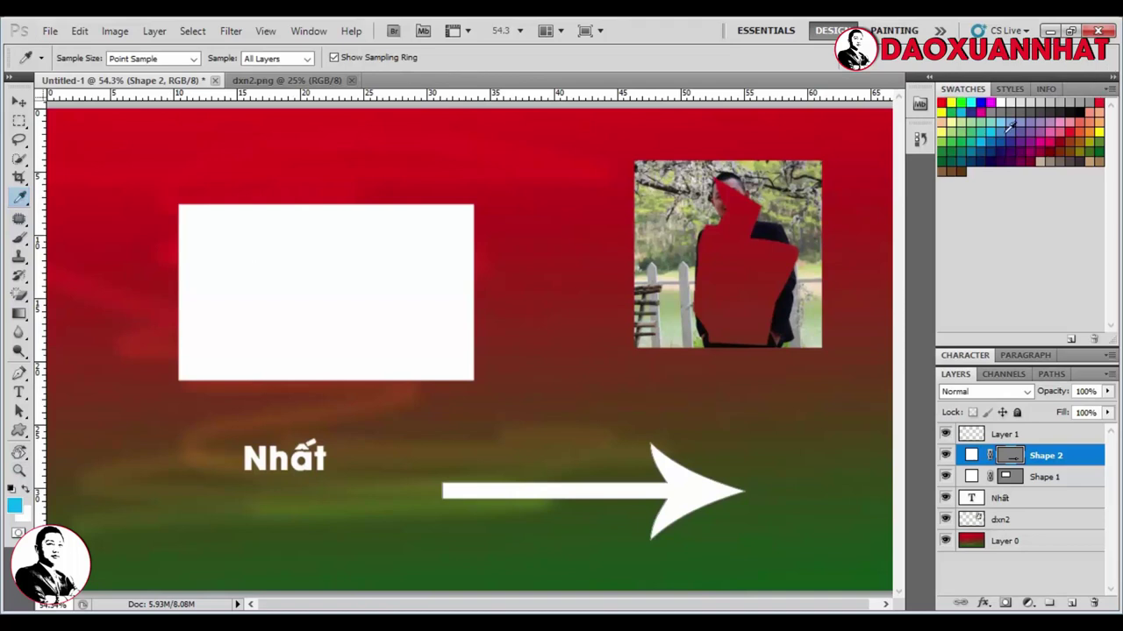
{"action": "left_click", "coordinate": [1006, 131]}
{"action": "key", "text": "alt+BackSpace"}
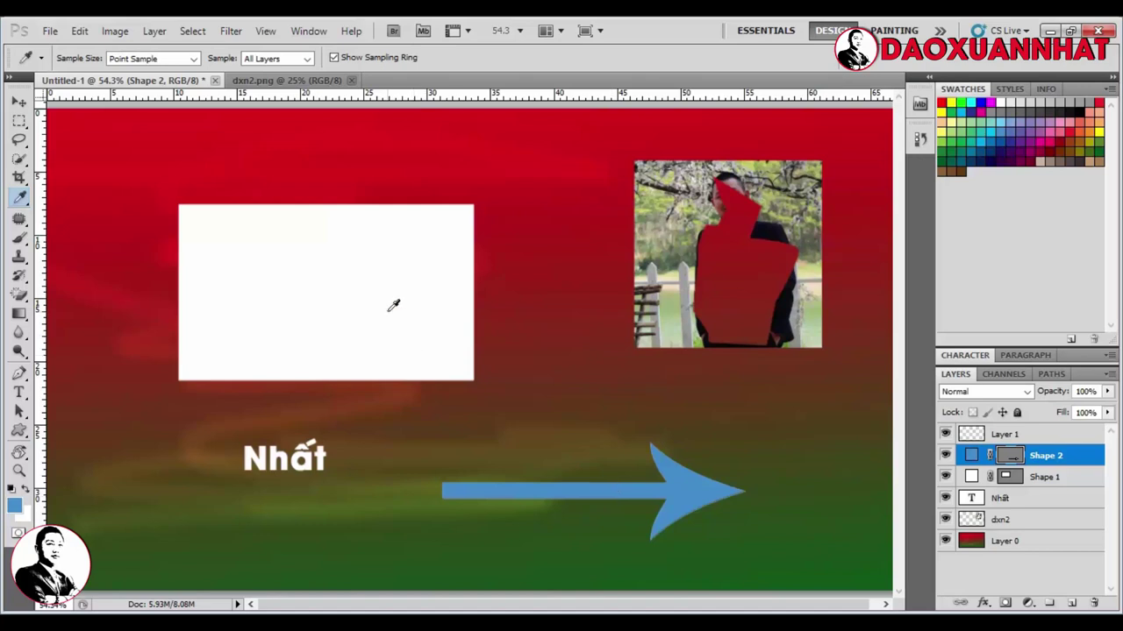
{"action": "left_click", "coordinate": [1053, 488]}
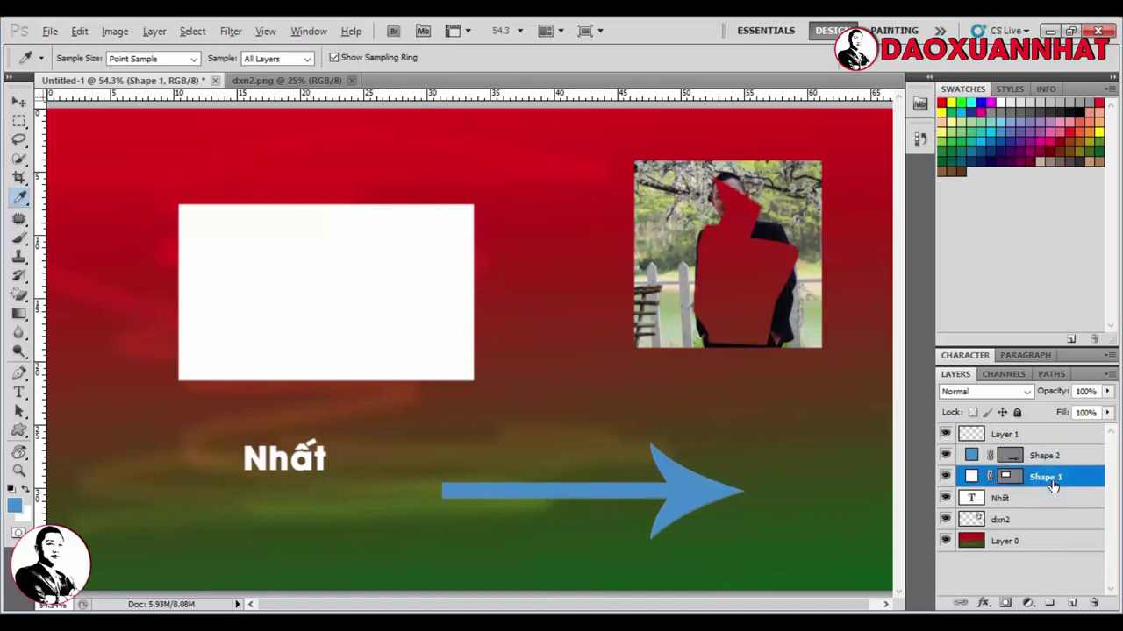
{"action": "key", "text": "alt+BackSpace"}
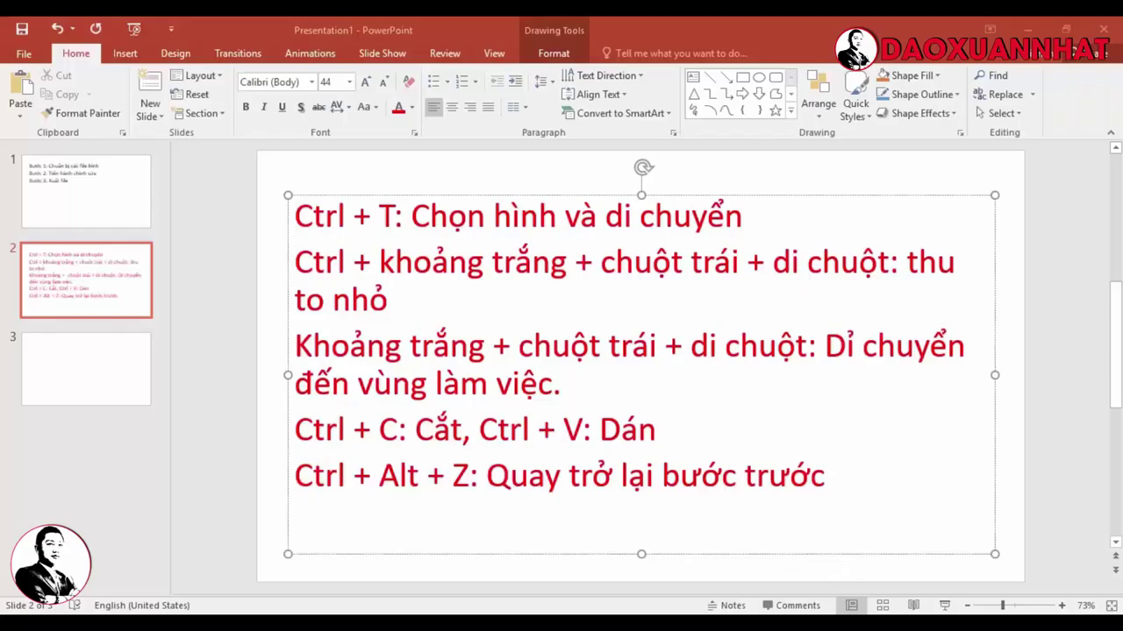
Add 'Alt + Delete: Thay đổi màu' to slide 2 and start slide 3 with 'Thực hành:'.
{"action": "key", "text": "Return"}
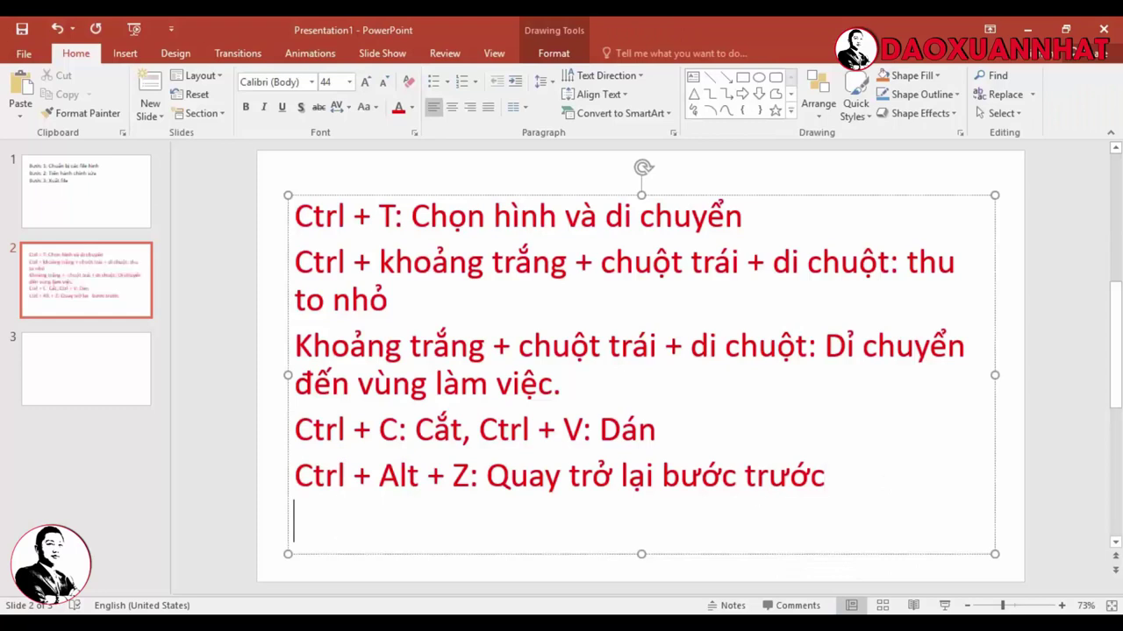
{"action": "type", "text": "A"}
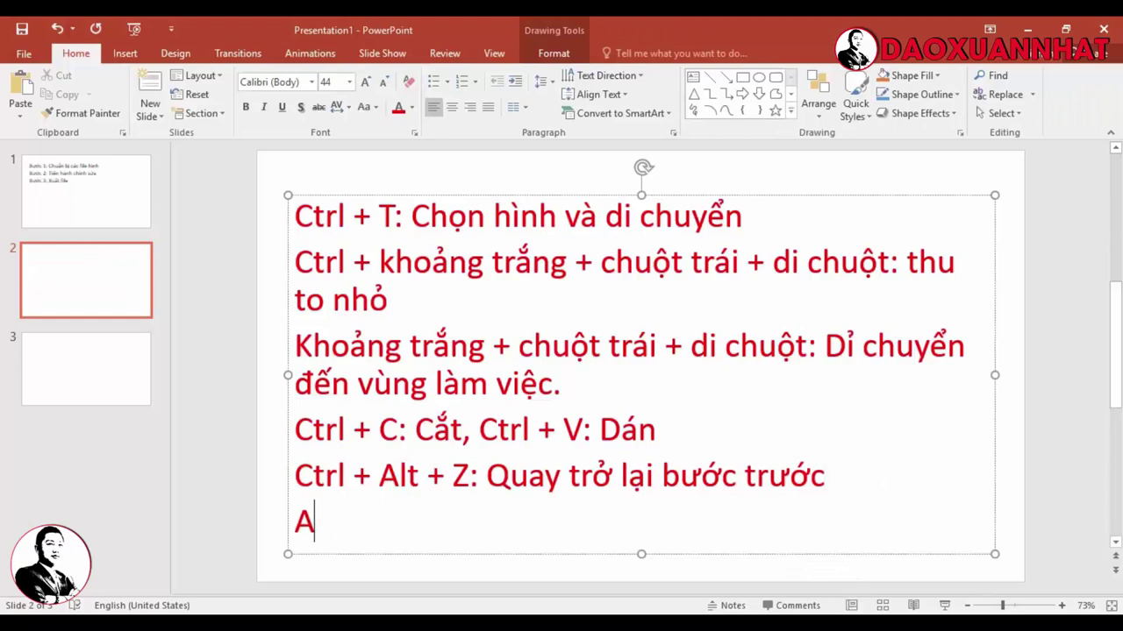
{"action": "type", "text": "lt"}
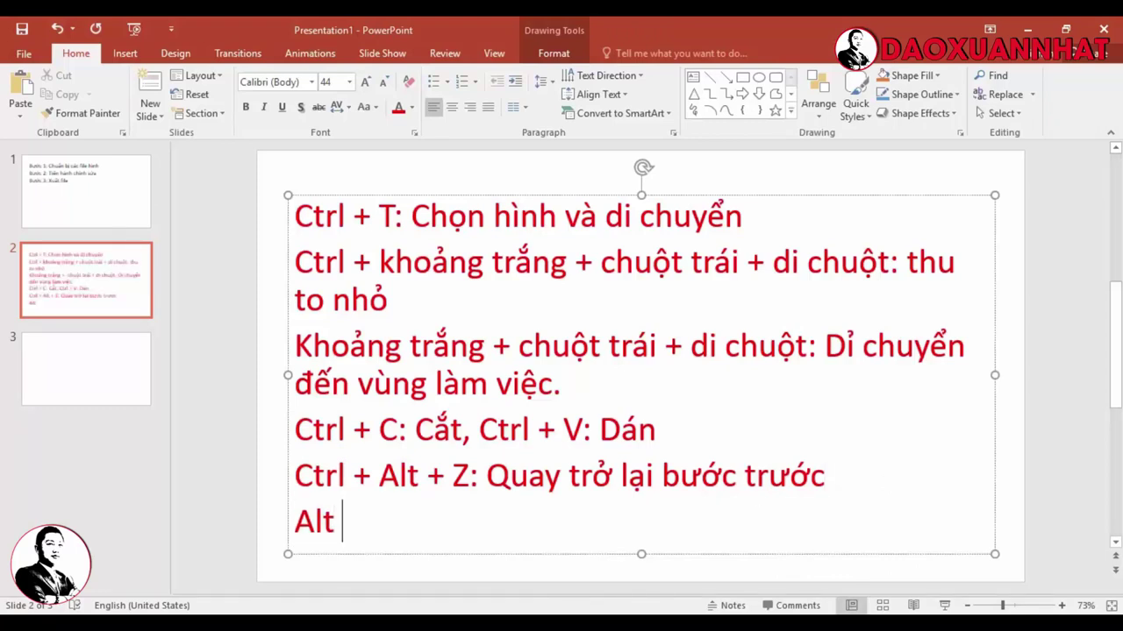
{"action": "type", "text": " + "}
{"action": "type", "text": "D"}
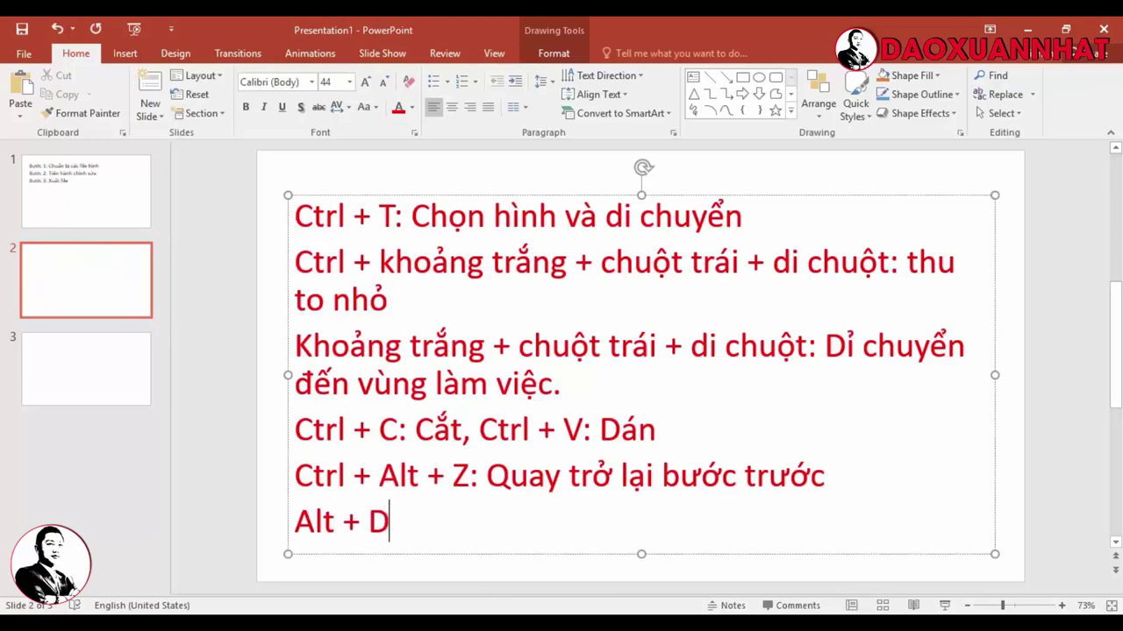
{"action": "type", "text": "elete"}
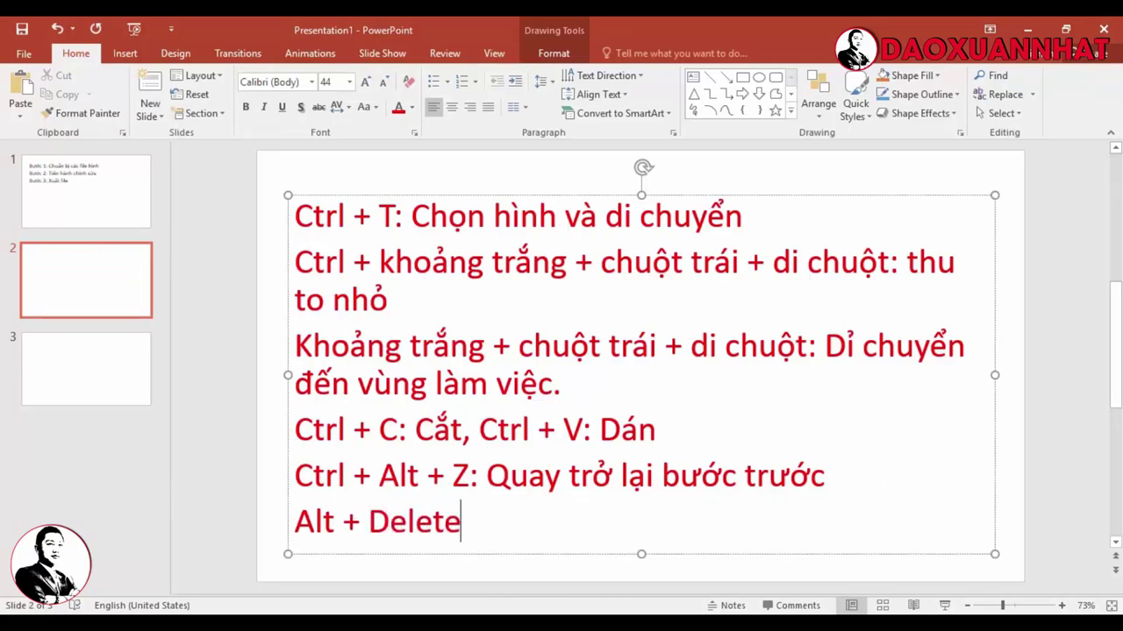
{"action": "type", "text": ":"}
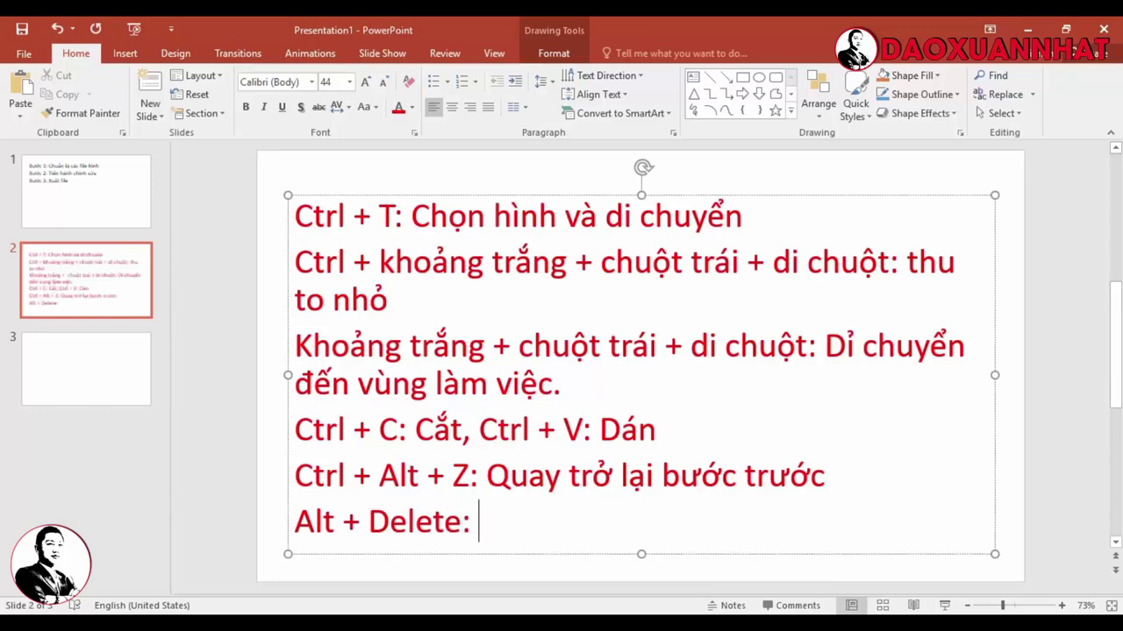
{"action": "type", "text": " Thay đoổi"}
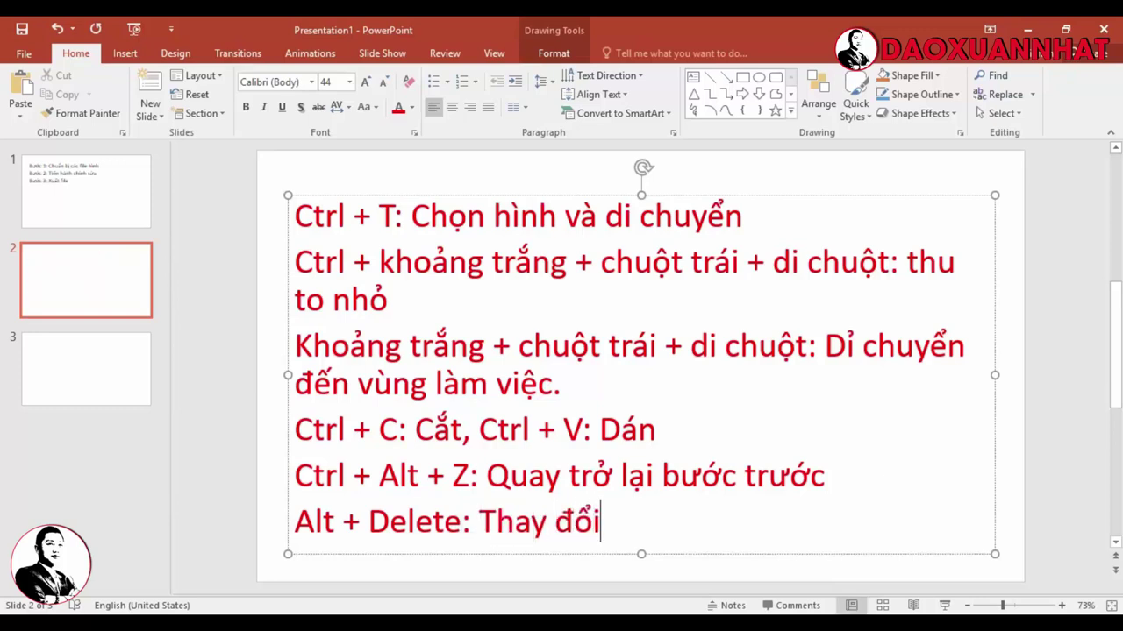
{"action": "type", "text": " mau"}
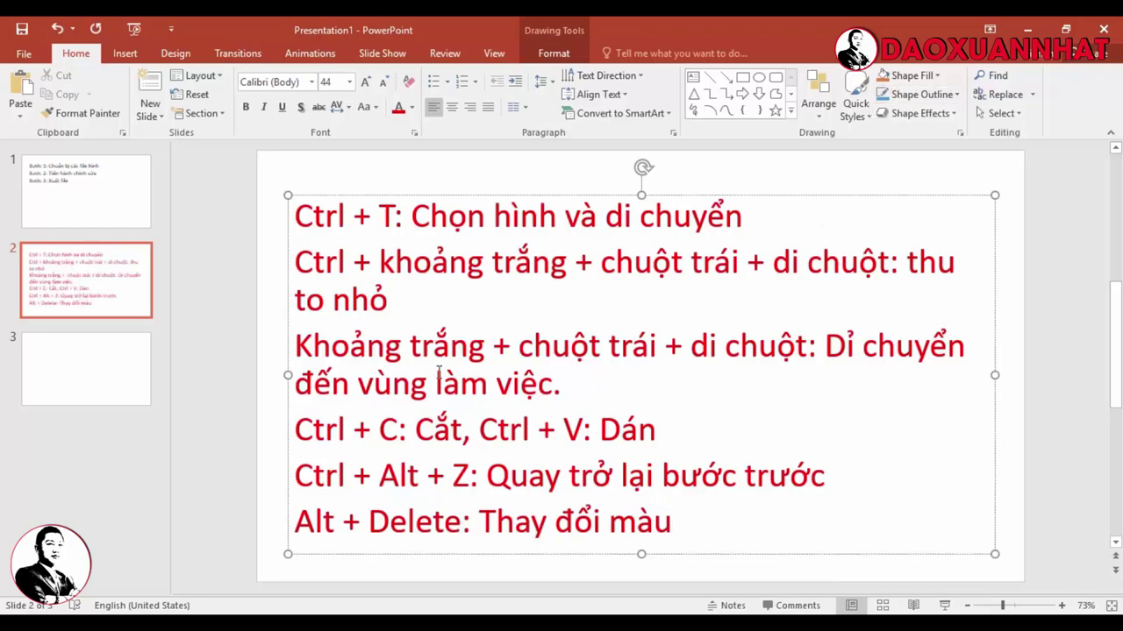
{"action": "left_click", "coordinate": [75, 355]}
{"action": "left_click", "coordinate": [453, 231]}
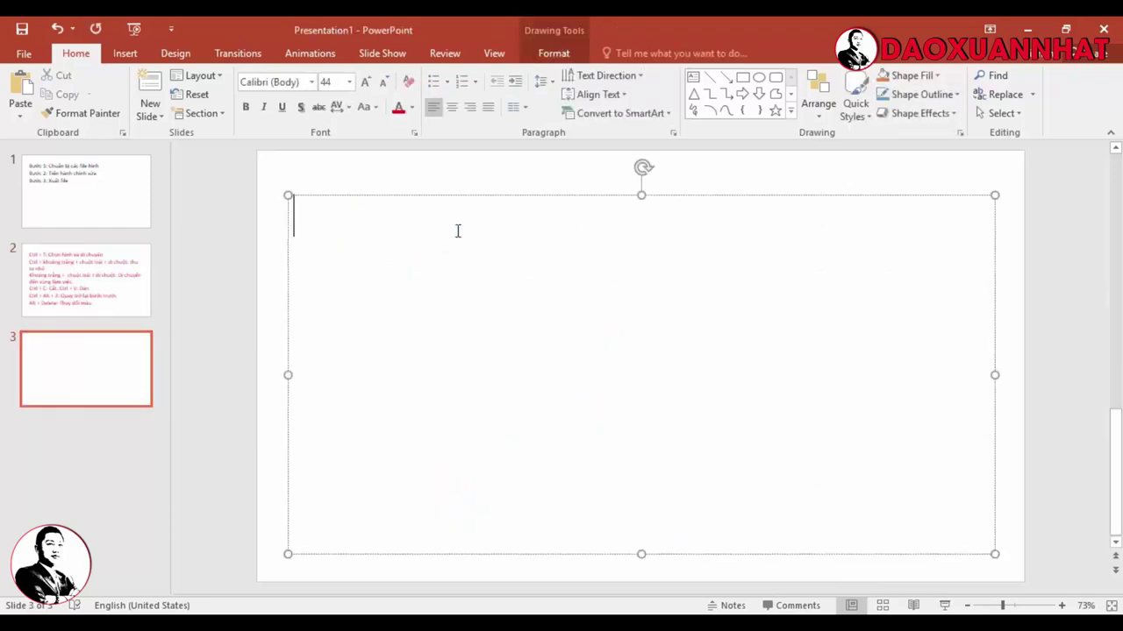
{"action": "type", "text": "thưcs"}
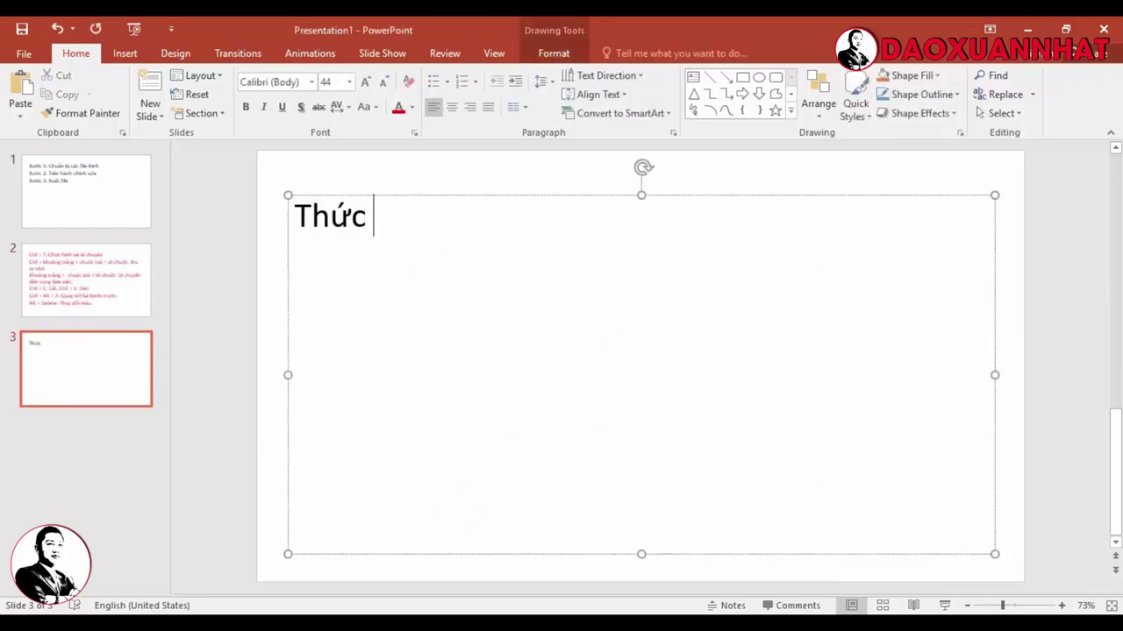
{"action": "key", "text": "BackSpace"}
{"action": "key", "text": "BackSpace"}
{"action": "key", "text": "BackSpace"}
{"action": "type", "text": "ưc"}
{"action": "type", "text": " h"}
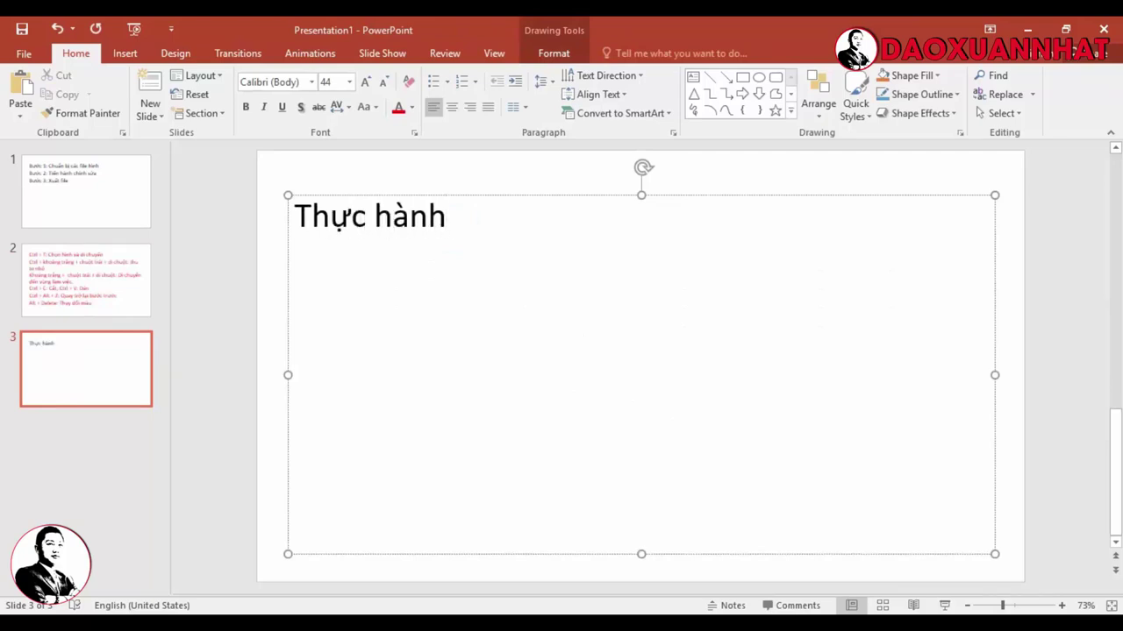
{"action": "type", "text": "anhf:"}
{"action": "left_click", "coordinate": [1027, 29]}
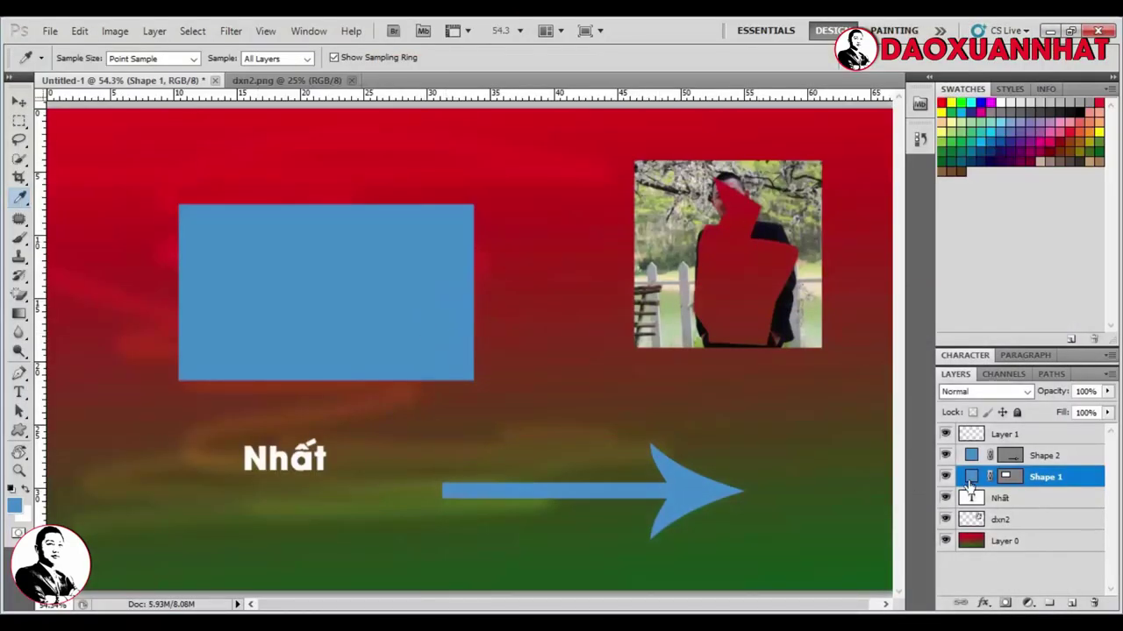
Delete every layer except Layer 0.
{"action": "left_click", "coordinate": [1063, 437]}
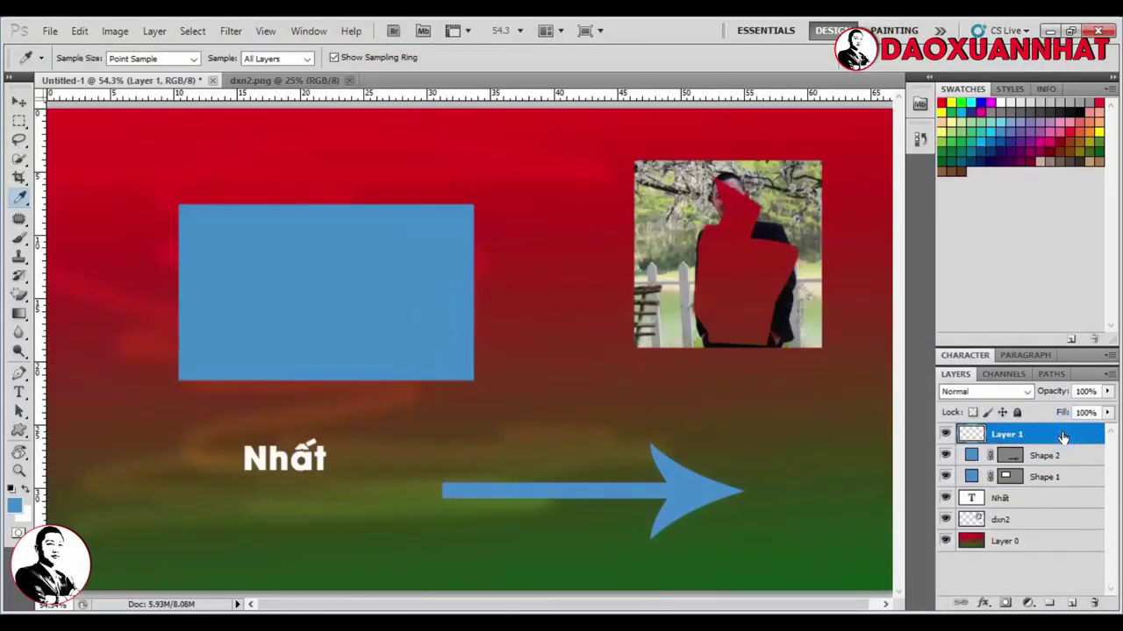
{"action": "key", "text": "Delete"}
{"action": "key", "text": "Delete"}
{"action": "key", "text": "Delete"}
{"action": "key", "text": "Delete"}
{"action": "key", "text": "Delete"}
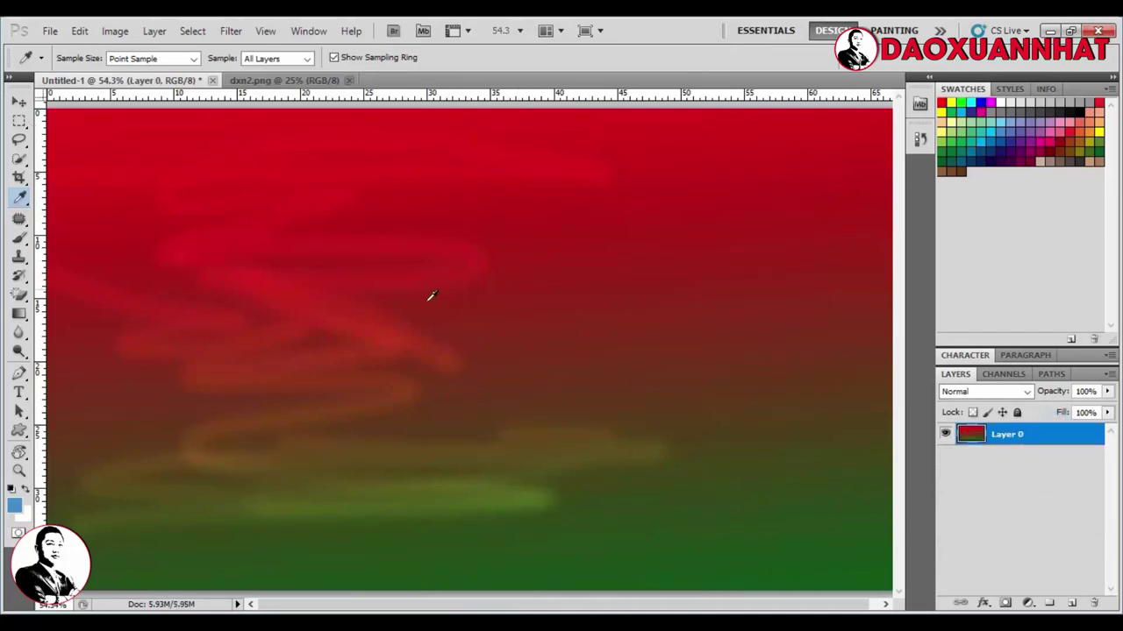
{"action": "left_click_drag", "start_coordinate": [536, 389], "coordinate": [489, 355]}
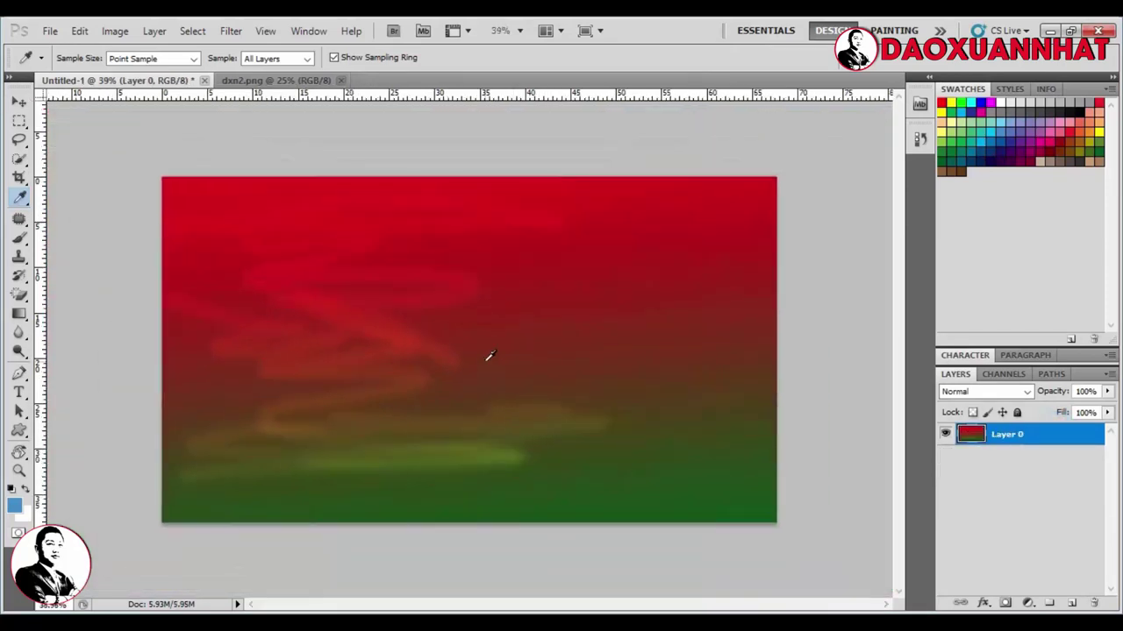
Fill Layer 0 with solid white, then bring up the dxn2.png document.
{"action": "left_click", "coordinate": [15, 503]}
{"action": "left_click", "coordinate": [353, 167]}
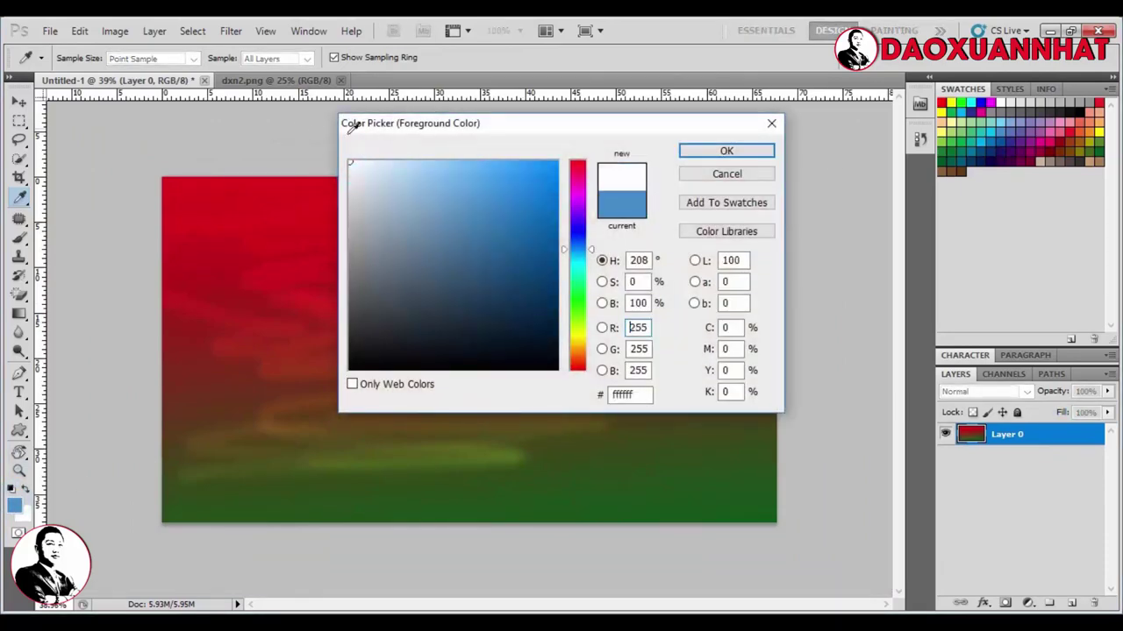
{"action": "left_click", "coordinate": [727, 151]}
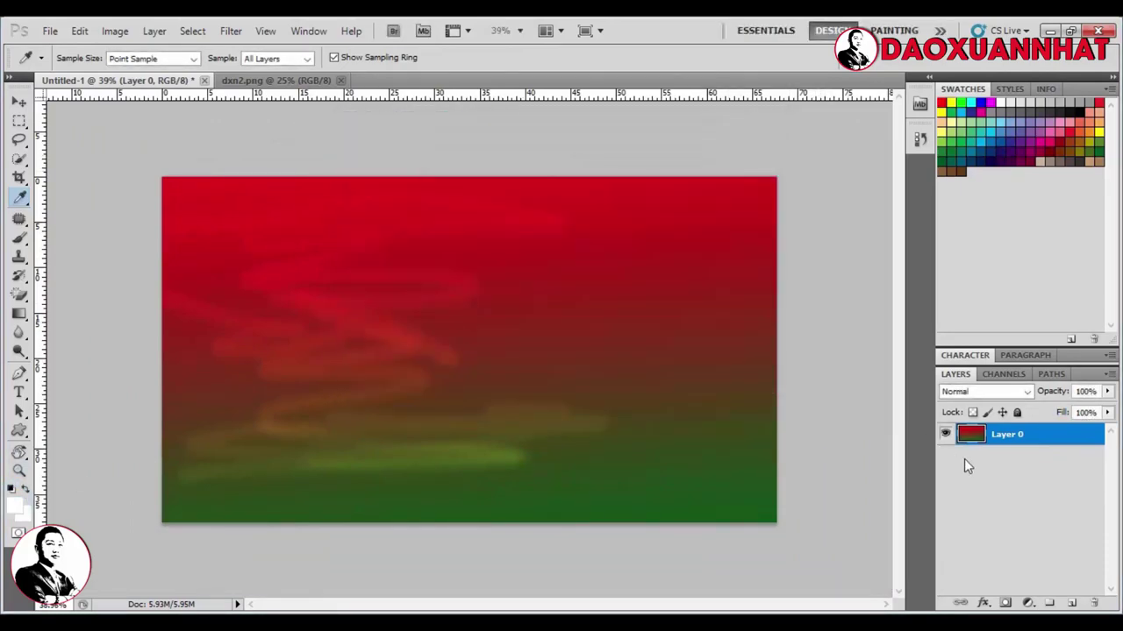
{"action": "key", "text": "alt+BackSpace"}
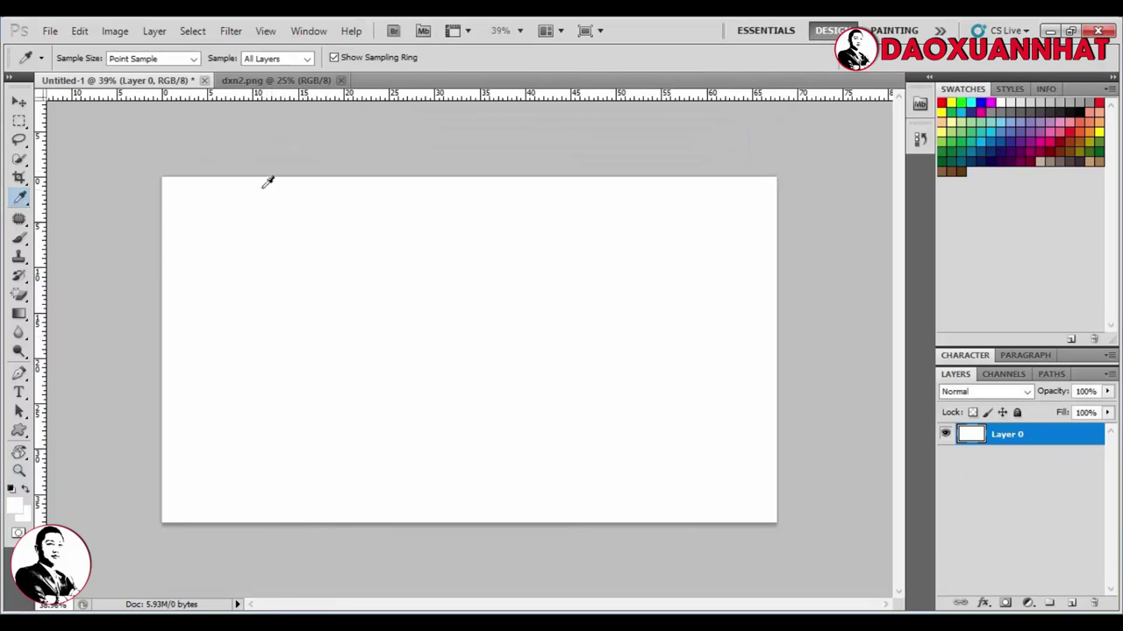
{"action": "left_click", "coordinate": [276, 80]}
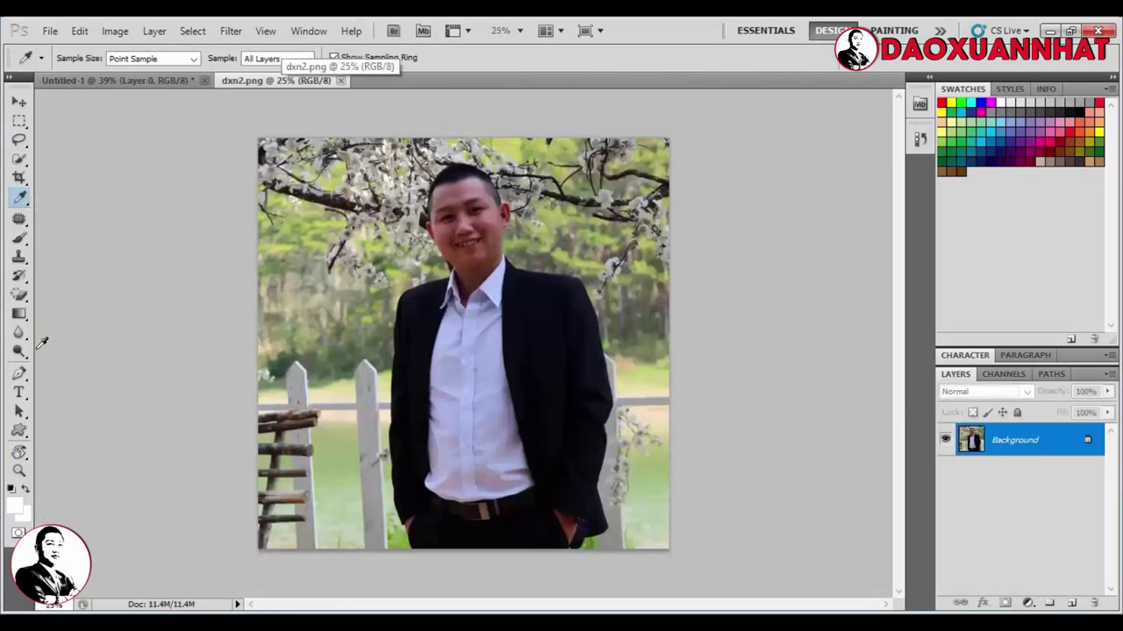
Switch to the Pen Tool and zoom in on the photo's belt and trousers.
{"action": "right_click", "coordinate": [19, 373]}
{"action": "left_click", "coordinate": [61, 373]}
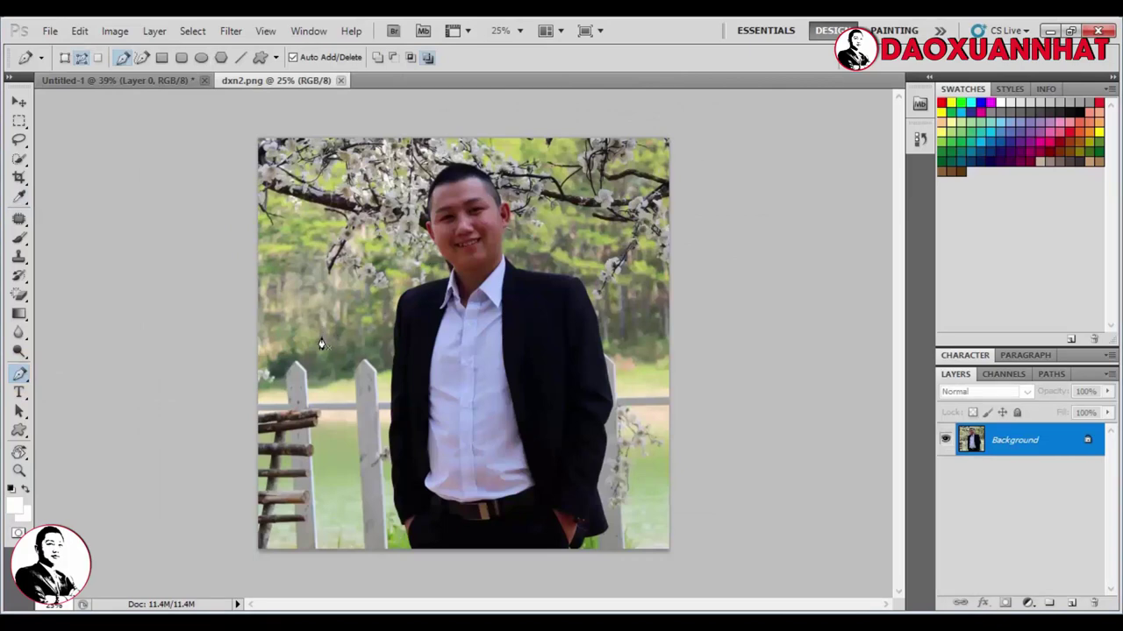
{"action": "left_click_drag", "start_coordinate": [304, 326], "coordinate": [400, 439]}
{"action": "left_click_drag", "start_coordinate": [458, 503], "coordinate": [459, 349]}
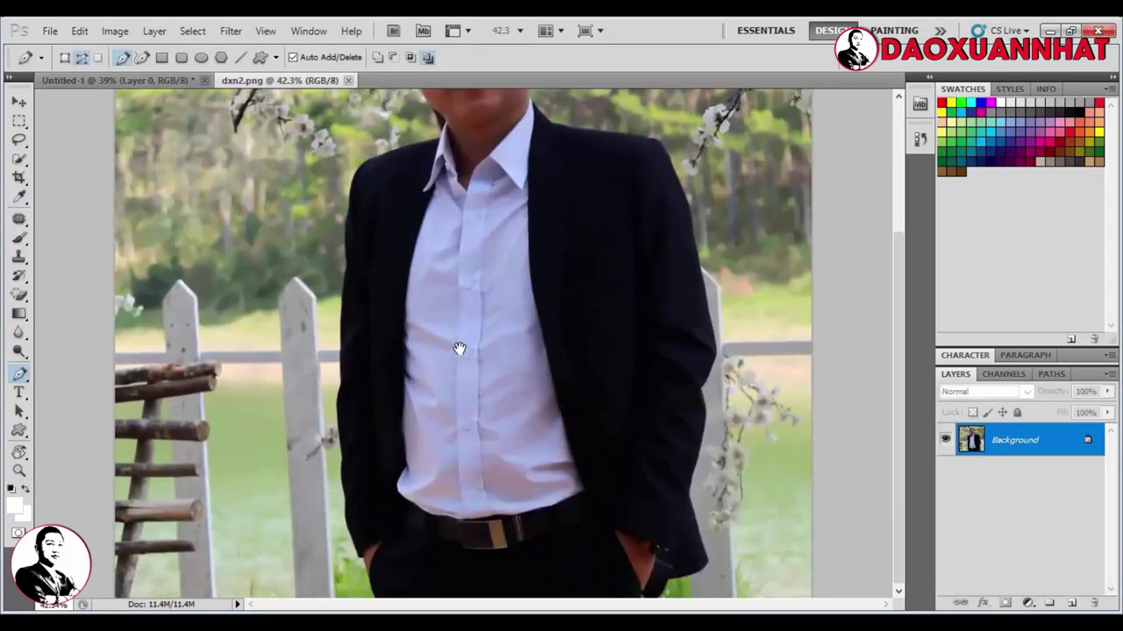
Place pen anchors from the trouser bottom up the jacket's left edge.
{"action": "left_click", "coordinate": [377, 596]}
{"action": "left_click", "coordinate": [373, 581]}
{"action": "left_click", "coordinate": [367, 568]}
{"action": "left_click", "coordinate": [363, 552]}
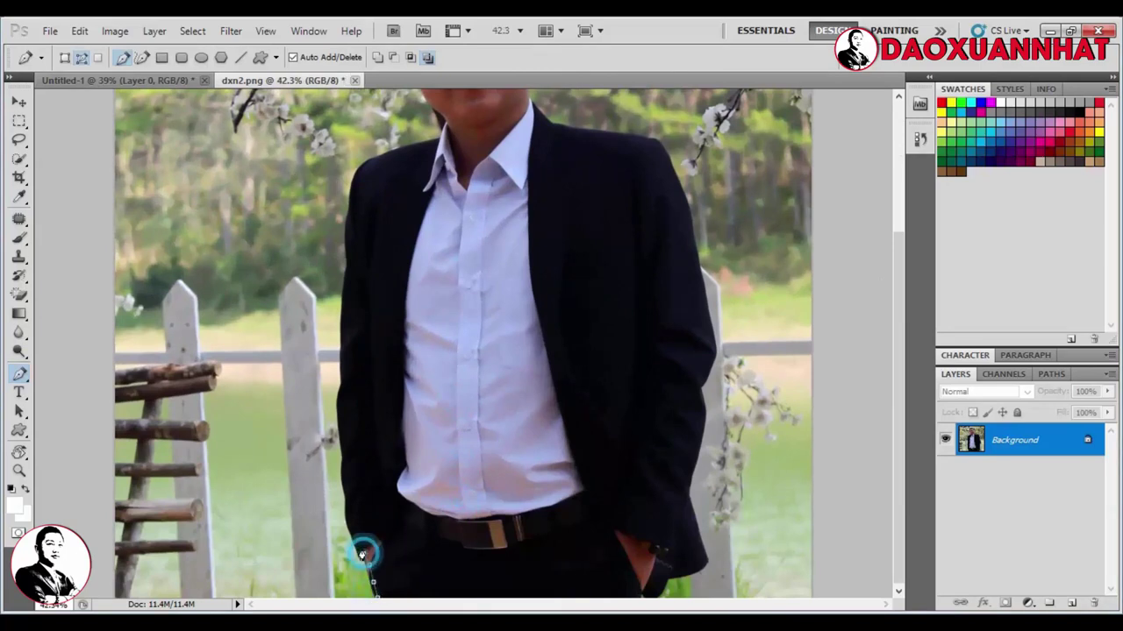
{"action": "left_click", "coordinate": [353, 532]}
{"action": "left_click", "coordinate": [347, 502]}
{"action": "left_click", "coordinate": [346, 478]}
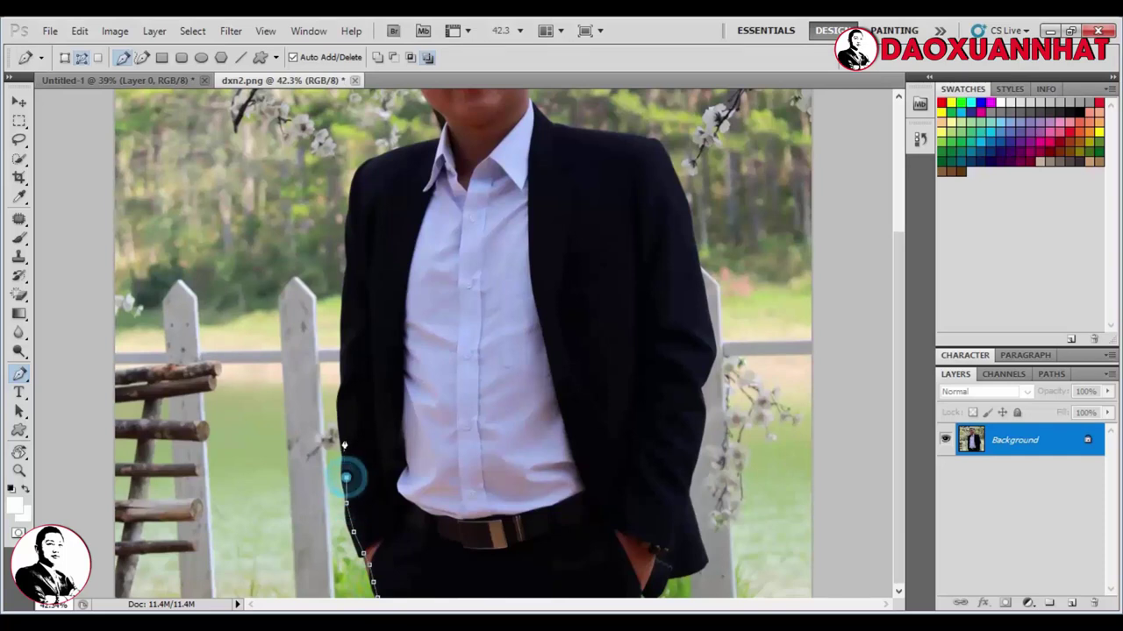
{"action": "left_click", "coordinate": [343, 433]}
Continue the path up the jacket edge, over the shoulder toward the collar.
{"action": "left_click", "coordinate": [344, 377]}
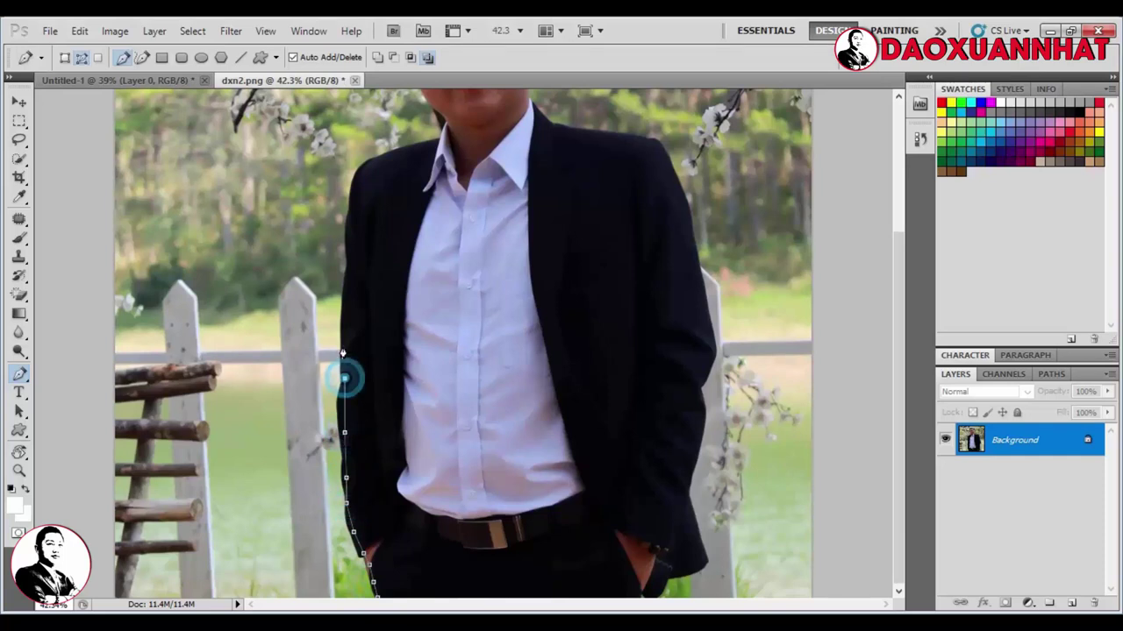
{"action": "left_click", "coordinate": [343, 342]}
{"action": "left_click", "coordinate": [344, 304]}
{"action": "left_click", "coordinate": [345, 218]}
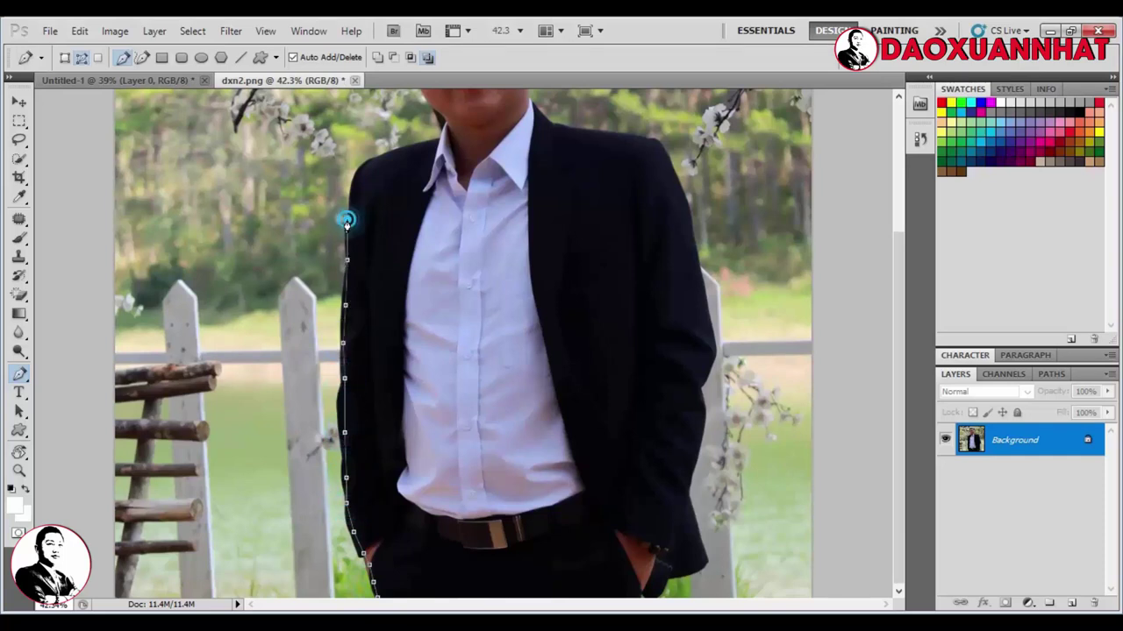
{"action": "left_click", "coordinate": [354, 171]}
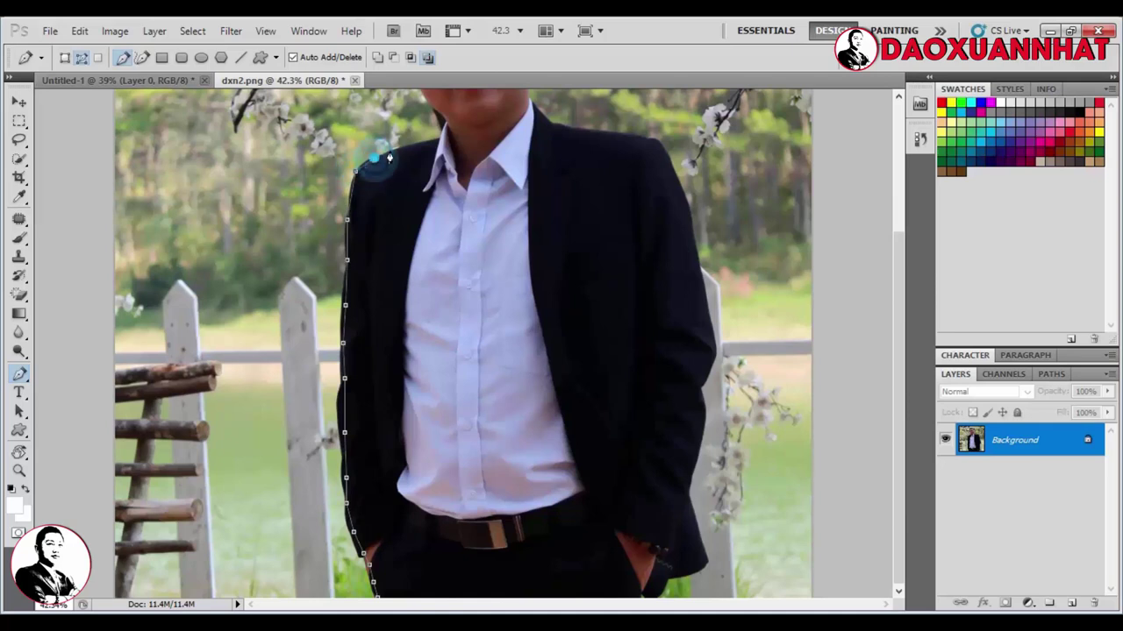
{"action": "left_click", "coordinate": [418, 145]}
{"action": "left_click", "coordinate": [441, 143]}
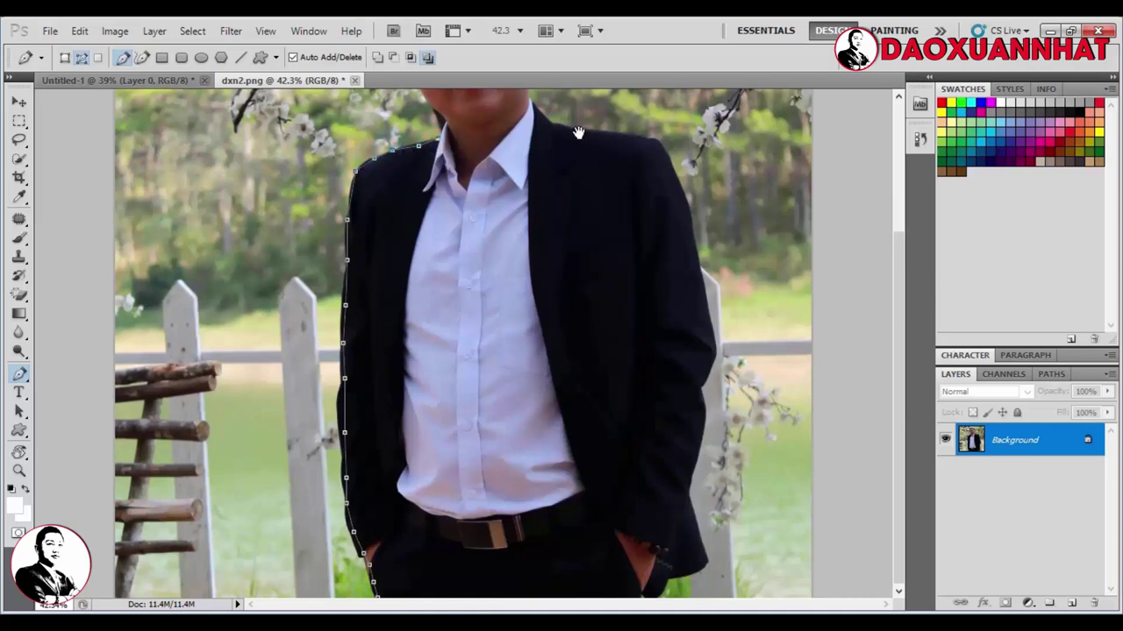
Bring the head into view, then show PowerPoint's slide 2 with the shortcut list.
{"action": "left_click_drag", "start_coordinate": [579, 133], "coordinate": [579, 320]}
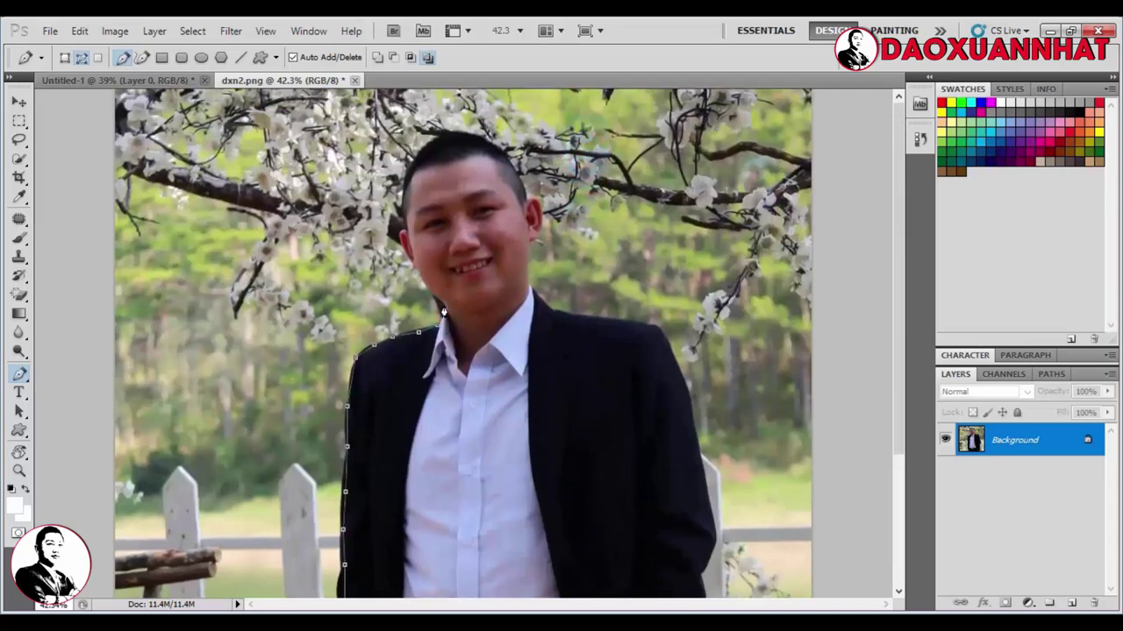
{"action": "left_click", "coordinate": [838, 608]}
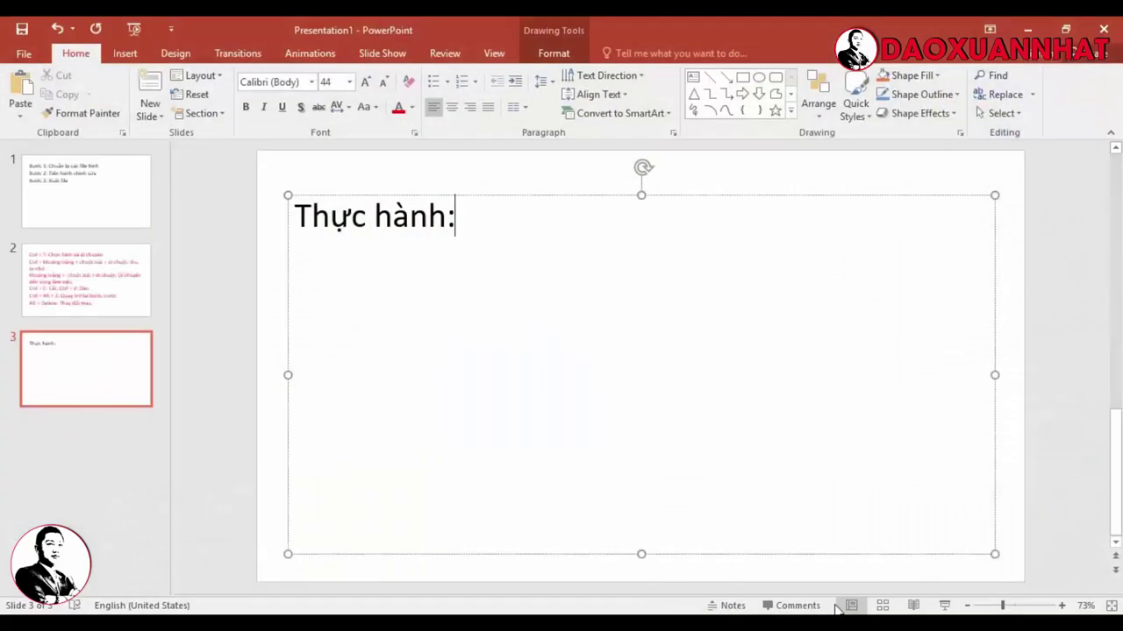
{"action": "left_click", "coordinate": [101, 296]}
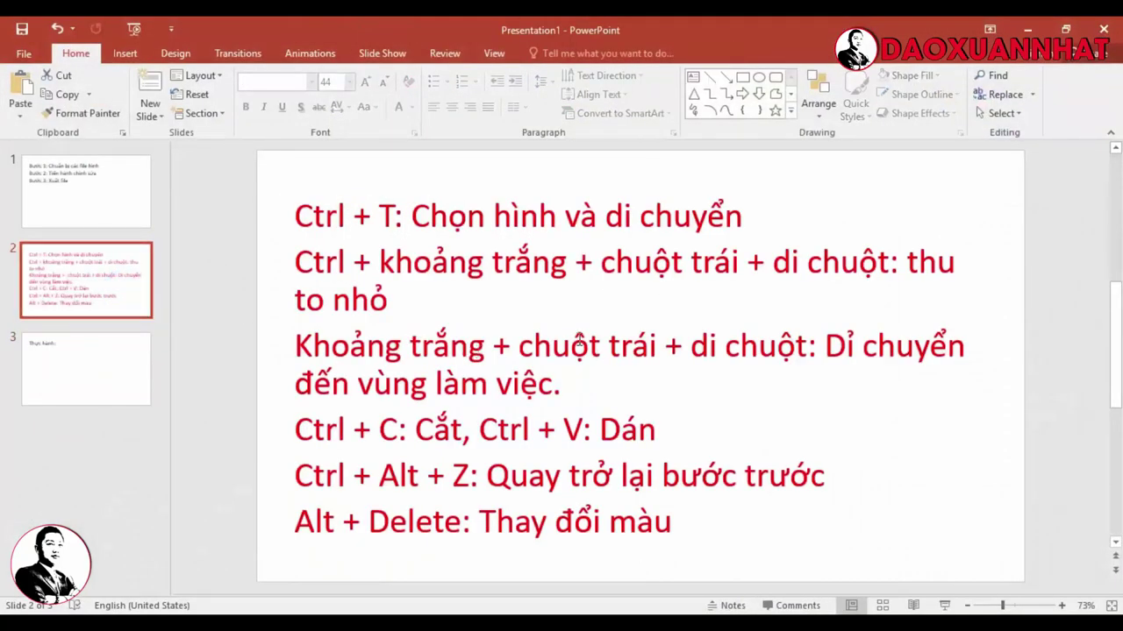
Trace the pen outline up the man's neck, around his head and down to his right ear.
{"action": "left_click", "coordinate": [1027, 29]}
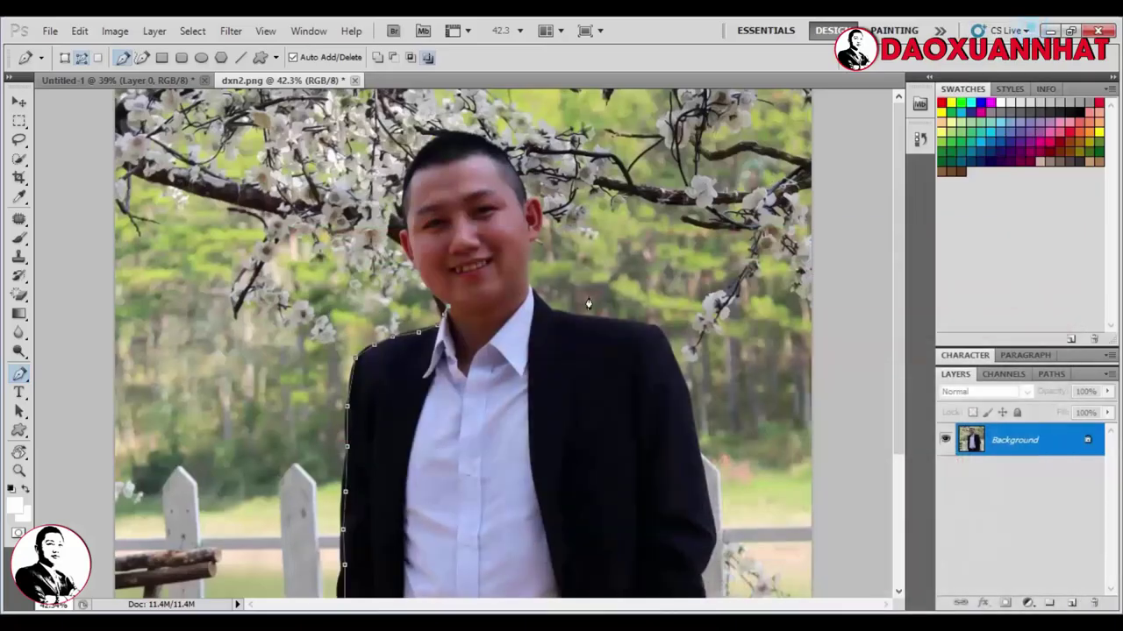
{"action": "left_click", "coordinate": [441, 303]}
{"action": "left_click", "coordinate": [425, 279]}
{"action": "left_click", "coordinate": [413, 269]}
{"action": "left_click", "coordinate": [404, 253]}
{"action": "left_click", "coordinate": [399, 239]}
{"action": "left_click", "coordinate": [403, 224]}
{"action": "left_click", "coordinate": [402, 195]}
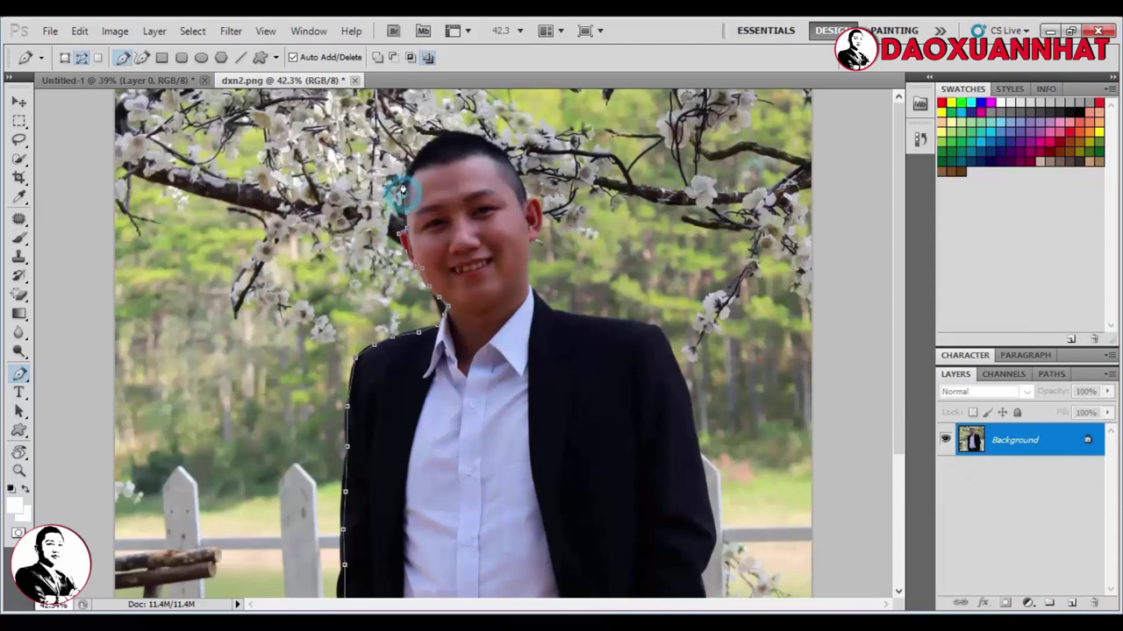
{"action": "left_click", "coordinate": [418, 158]}
{"action": "left_click", "coordinate": [430, 141]}
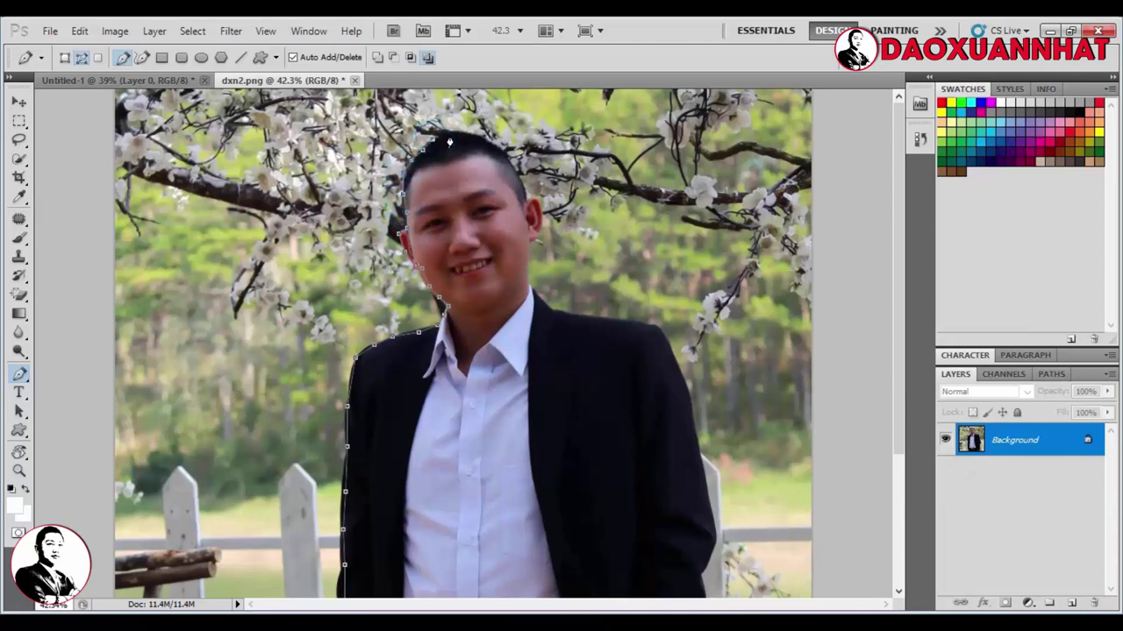
{"action": "left_click", "coordinate": [457, 134]}
{"action": "left_click", "coordinate": [478, 133]}
{"action": "left_click", "coordinate": [500, 146]}
{"action": "left_click", "coordinate": [510, 162]}
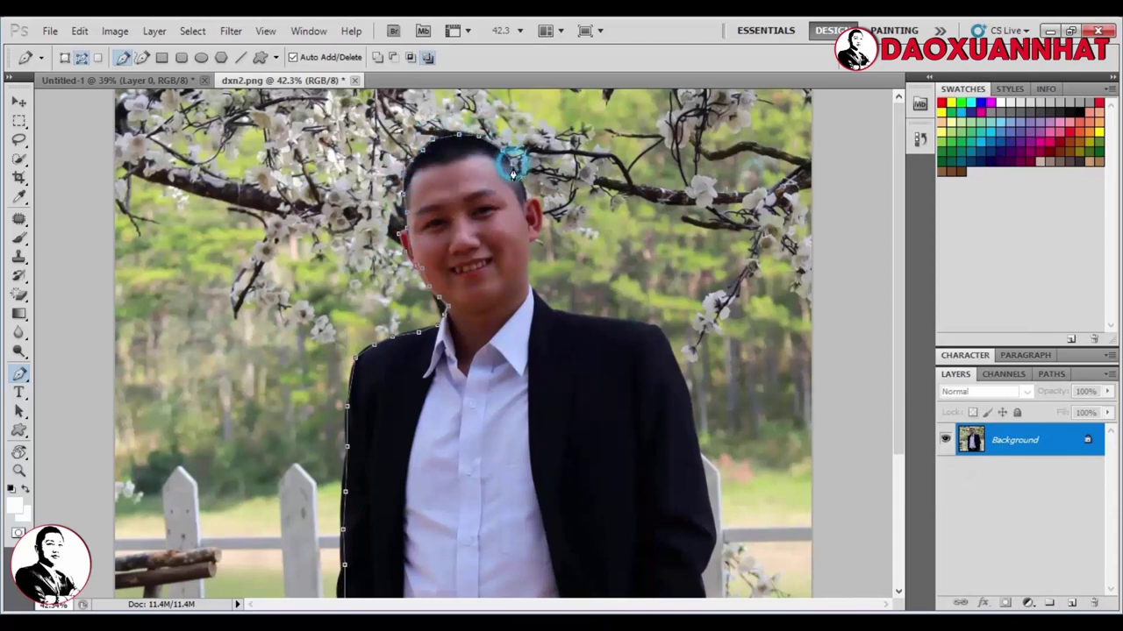
{"action": "left_click", "coordinate": [520, 177]}
{"action": "left_click", "coordinate": [526, 200]}
{"action": "left_click", "coordinate": [537, 212]}
{"action": "left_click", "coordinate": [538, 230]}
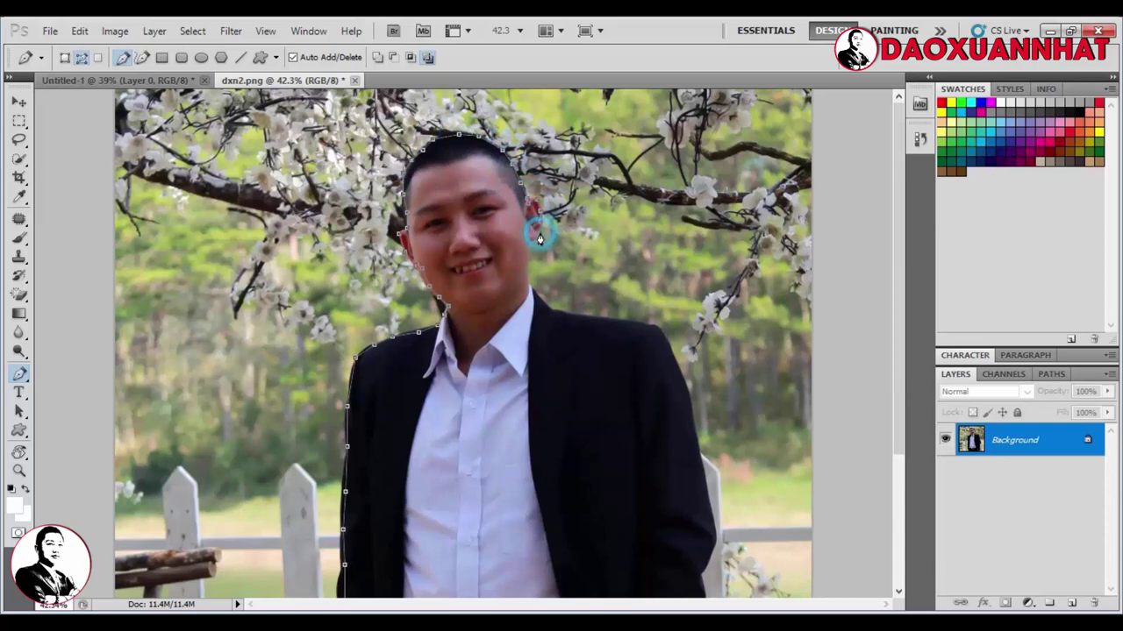
Continue the outline down the right side of the neck, across the shoulder and down the sleeve.
{"action": "left_click", "coordinate": [529, 274]}
{"action": "left_click", "coordinate": [532, 292]}
{"action": "left_click", "coordinate": [561, 312]}
{"action": "left_click", "coordinate": [596, 314]}
{"action": "left_click", "coordinate": [620, 322]}
{"action": "left_click", "coordinate": [647, 326]}
{"action": "left_click", "coordinate": [662, 339]}
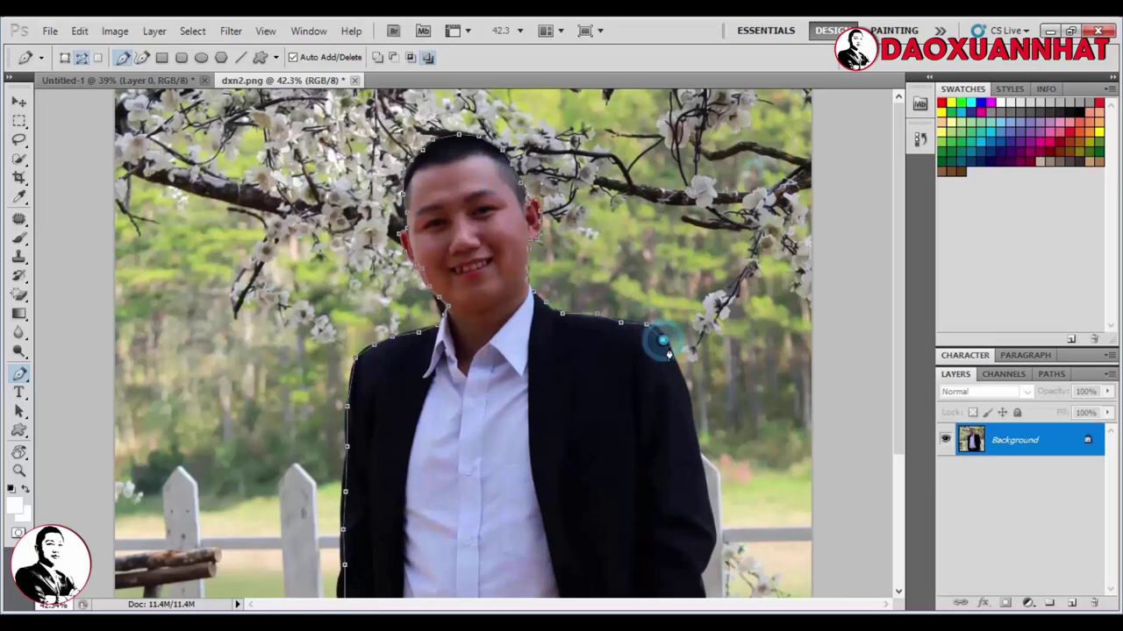
{"action": "left_click", "coordinate": [672, 355]}
{"action": "left_click", "coordinate": [691, 401]}
{"action": "left_click", "coordinate": [695, 436]}
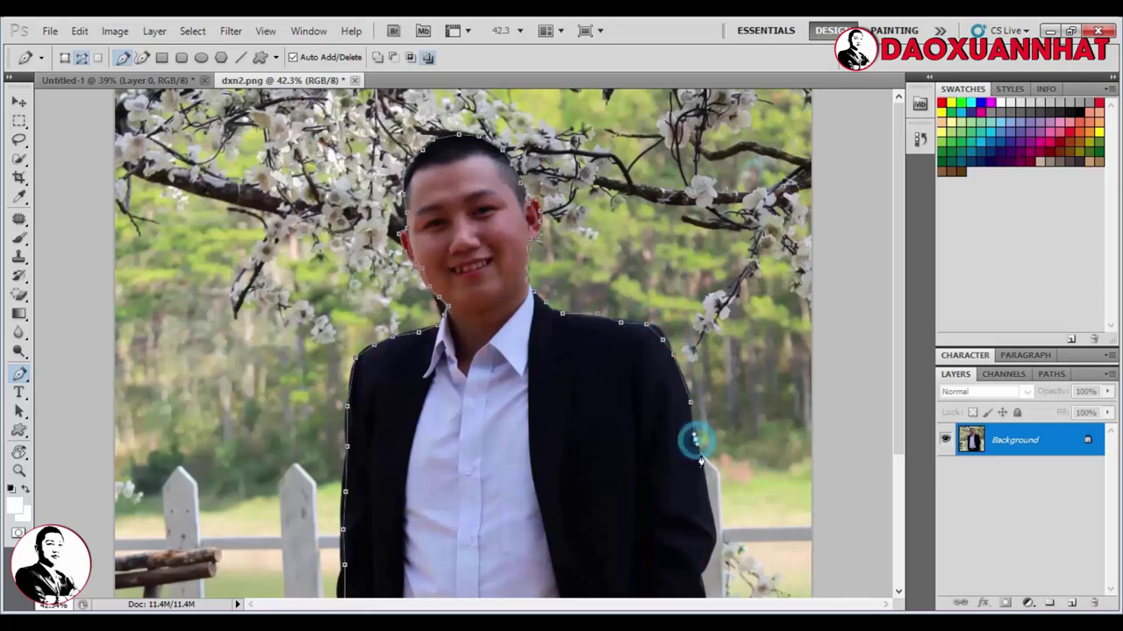
{"action": "left_click", "coordinate": [704, 479]}
{"action": "left_click", "coordinate": [710, 502]}
{"action": "left_click", "coordinate": [711, 529]}
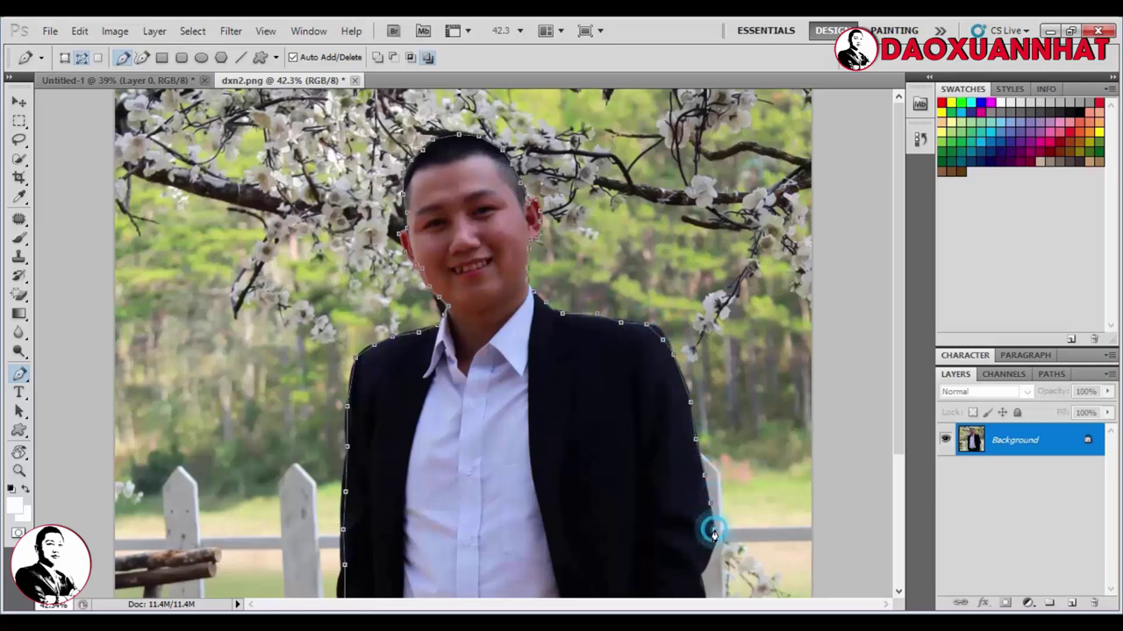
{"action": "left_click", "coordinate": [713, 546]}
Trace the lower sleeve and jacket bottom, then close the path at its first anchor.
{"action": "left_click_drag", "start_coordinate": [540, 492], "coordinate": [447, 259]}
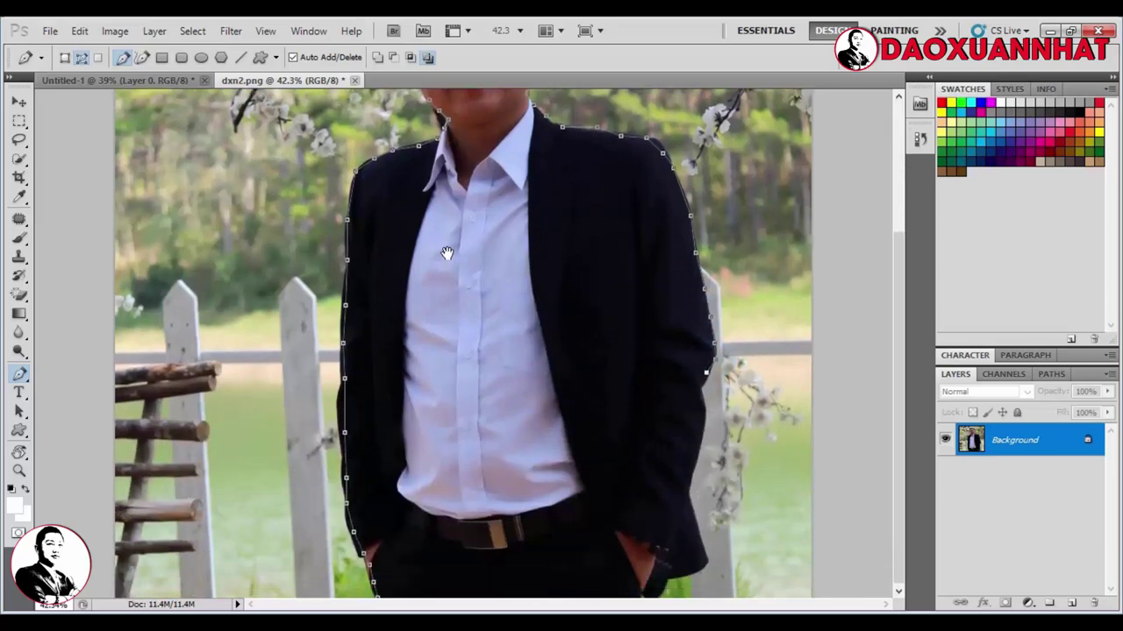
{"action": "left_click", "coordinate": [703, 386]}
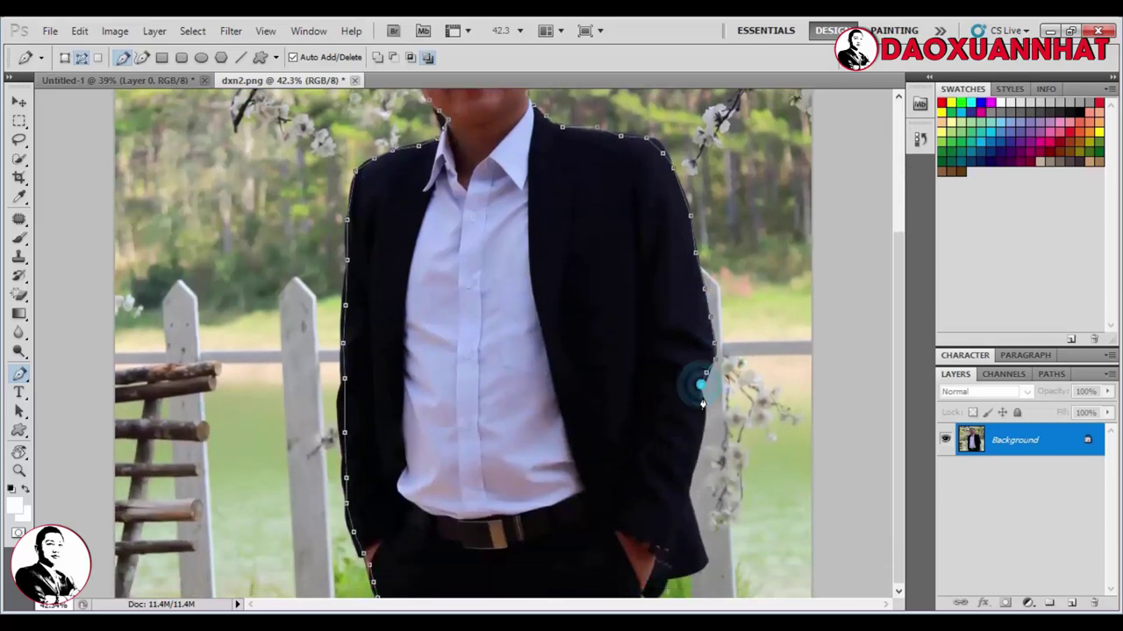
{"action": "left_click", "coordinate": [704, 402]}
{"action": "left_click", "coordinate": [706, 425]}
{"action": "left_click", "coordinate": [695, 454]}
{"action": "left_click", "coordinate": [692, 479]}
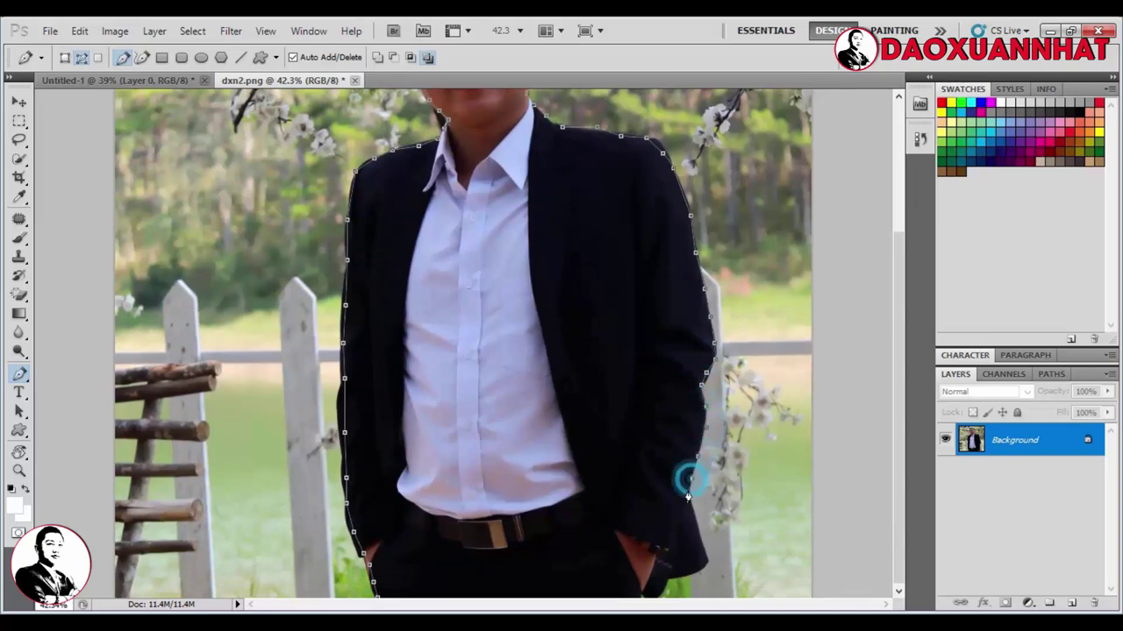
{"action": "left_click", "coordinate": [686, 500]}
{"action": "left_click", "coordinate": [690, 516]}
{"action": "left_click", "coordinate": [697, 529]}
{"action": "left_click", "coordinate": [699, 541]}
{"action": "left_click", "coordinate": [701, 553]}
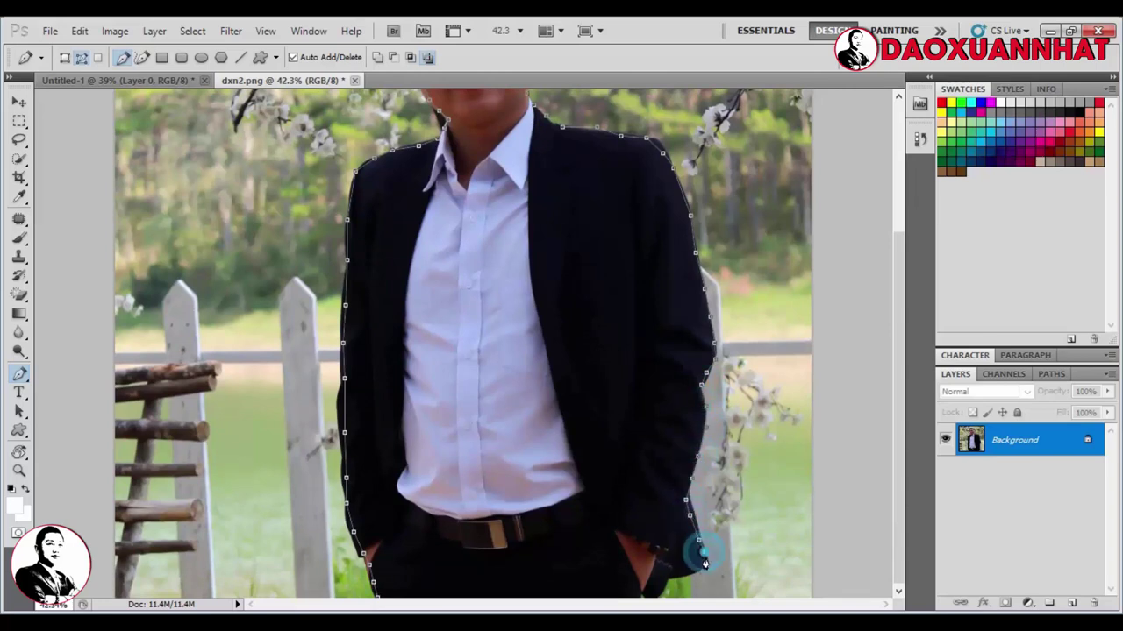
{"action": "left_click", "coordinate": [701, 564]}
{"action": "left_click", "coordinate": [693, 572]}
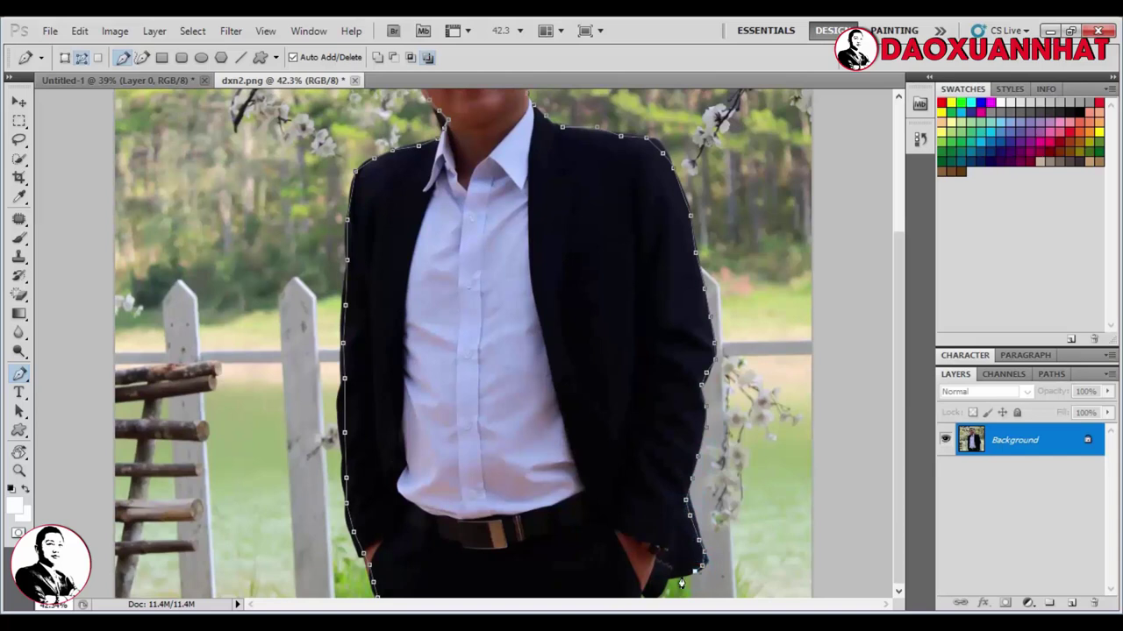
{"action": "left_click", "coordinate": [681, 575]}
{"action": "left_click", "coordinate": [673, 575]}
{"action": "left_click", "coordinate": [663, 575]}
{"action": "left_click", "coordinate": [657, 584]}
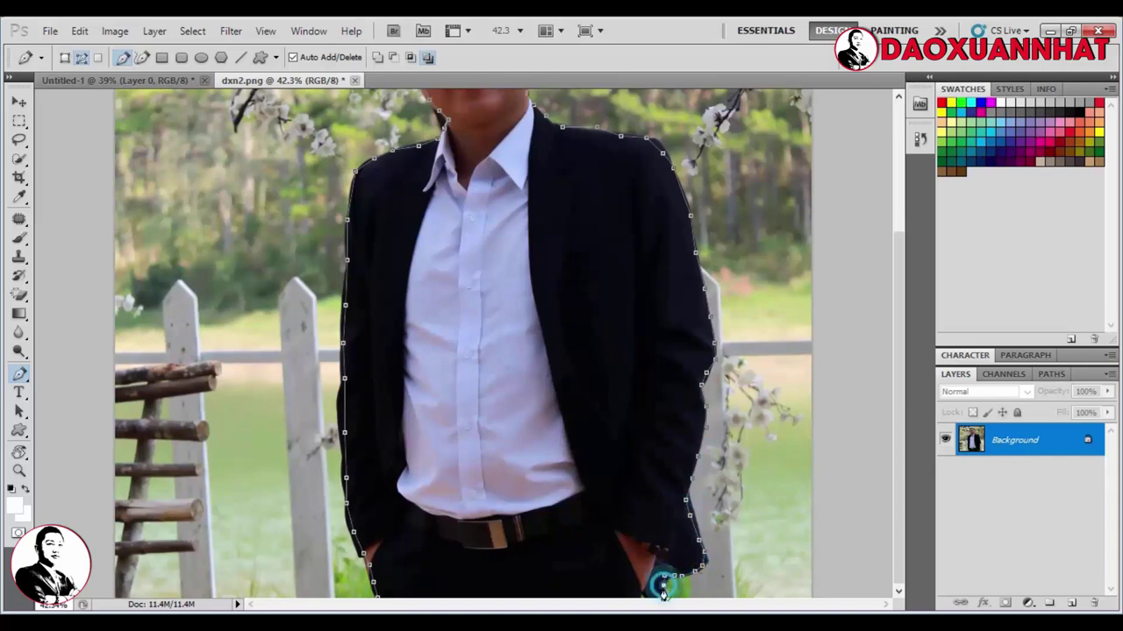
{"action": "left_click", "coordinate": [643, 588]}
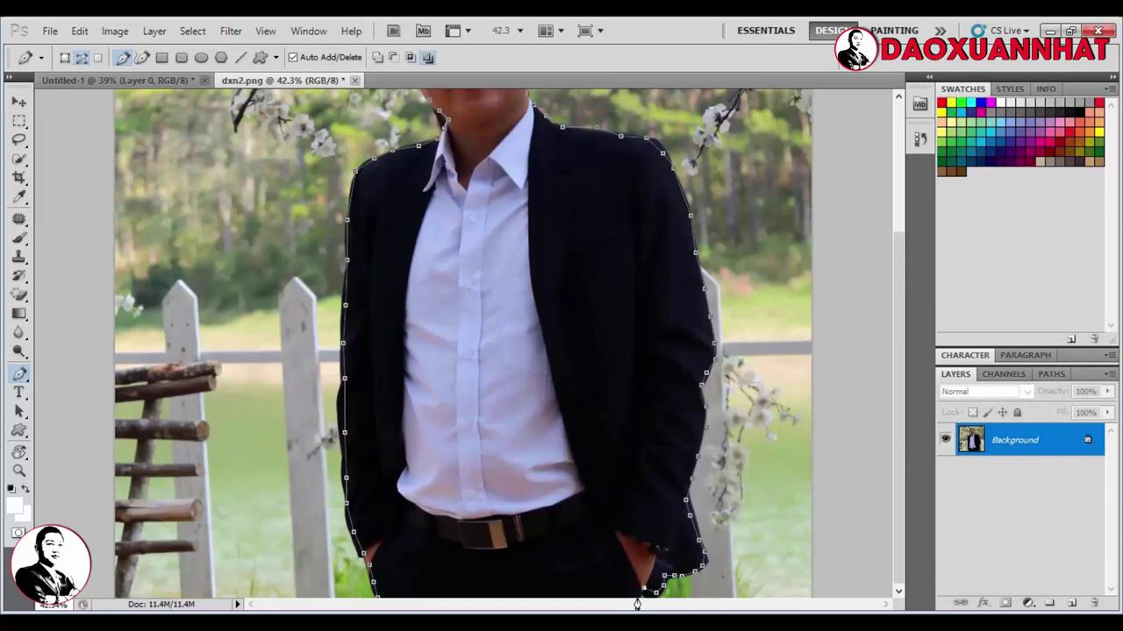
{"action": "left_click", "coordinate": [638, 594]}
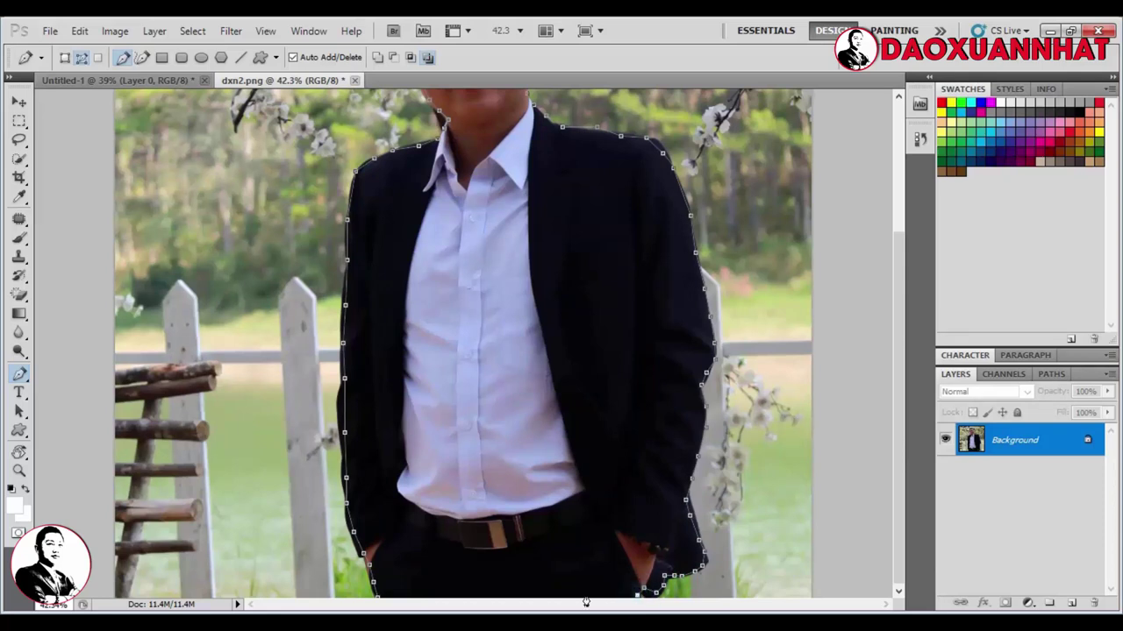
{"action": "left_click", "coordinate": [377, 602]}
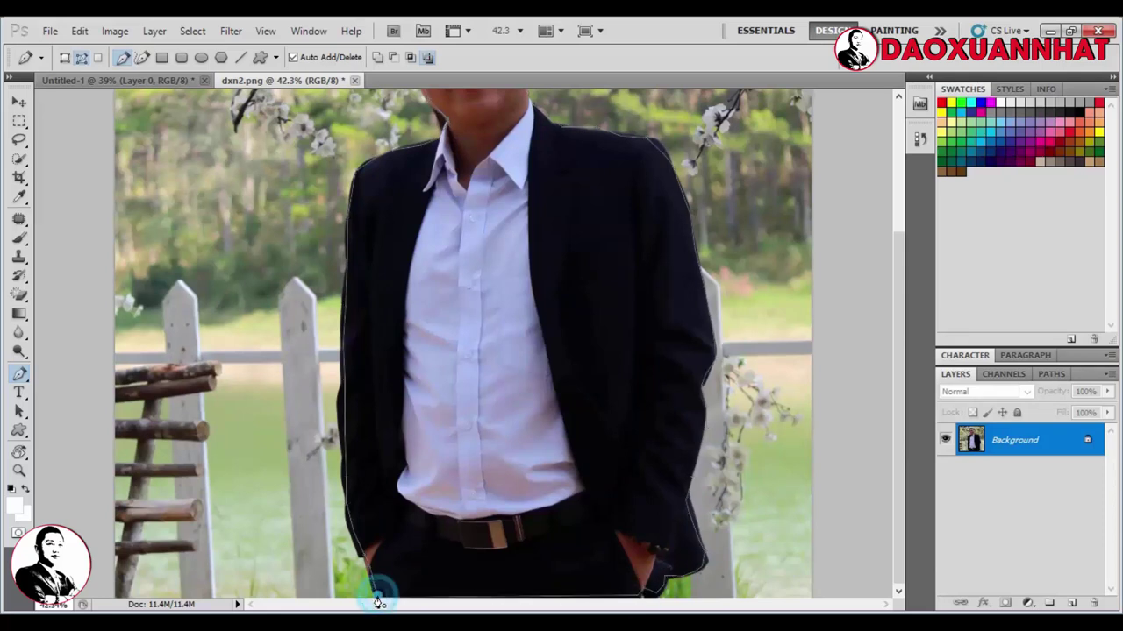
Convert the traced path into a selection and fill the man's figure with white.
{"action": "right_click", "coordinate": [498, 294]}
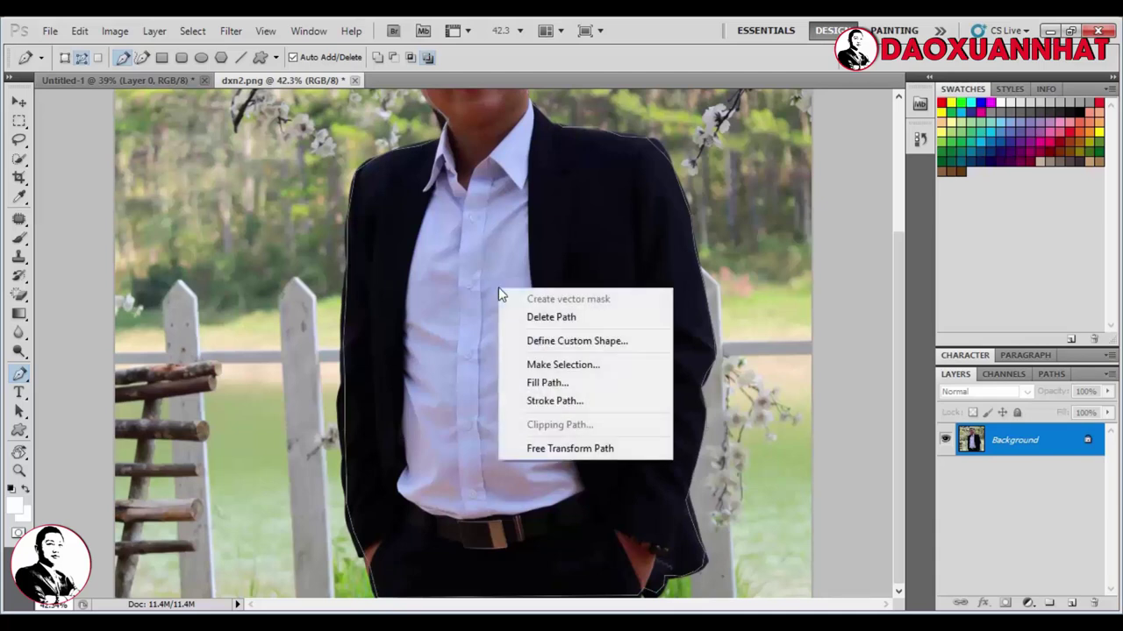
{"action": "left_click", "coordinate": [588, 364]}
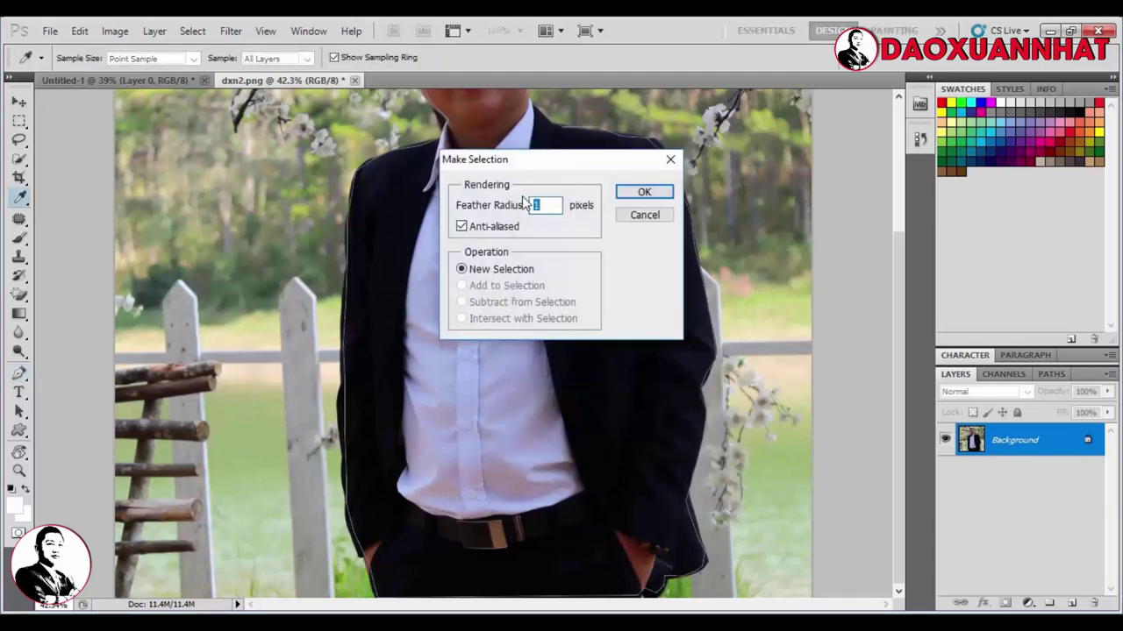
{"action": "left_click", "coordinate": [644, 194]}
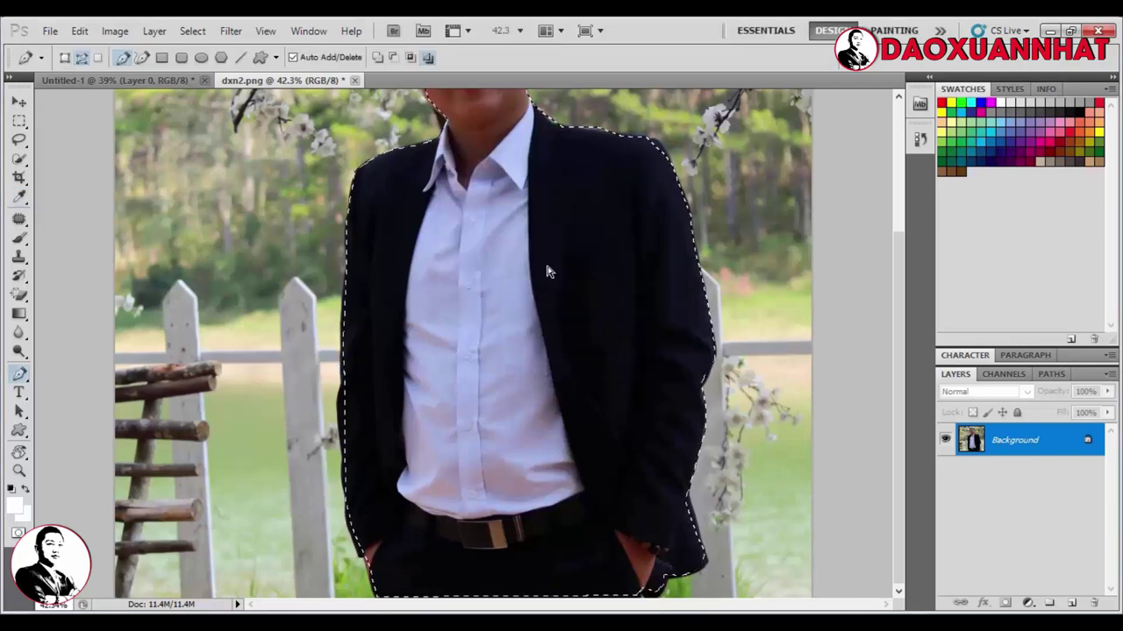
{"action": "key", "text": "BackSpace"}
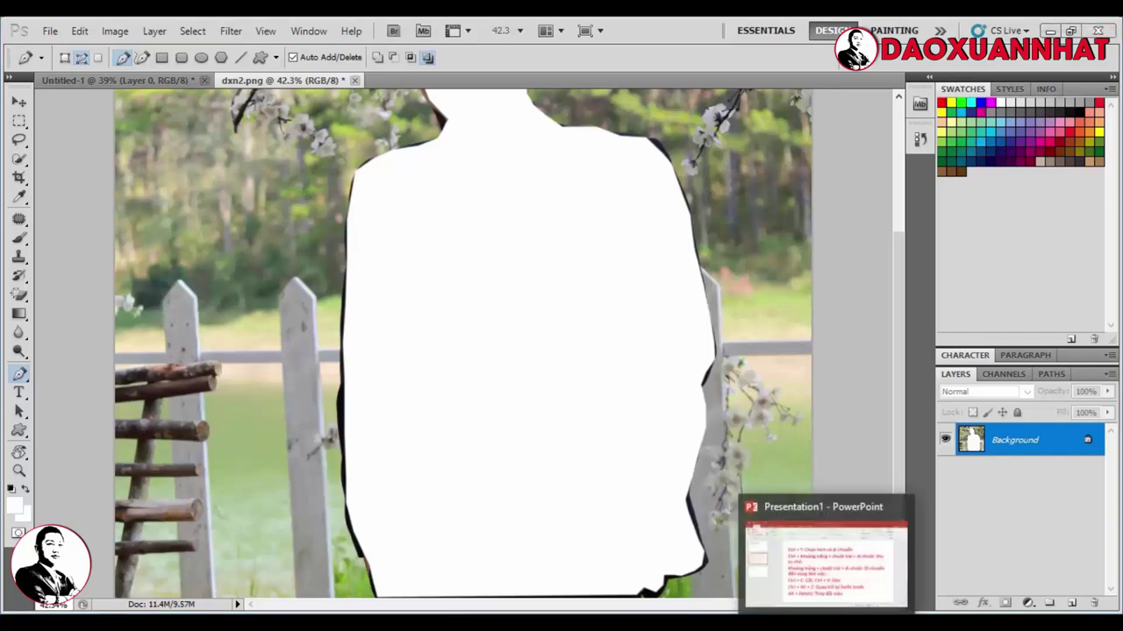
{"action": "left_click", "coordinate": [831, 610]}
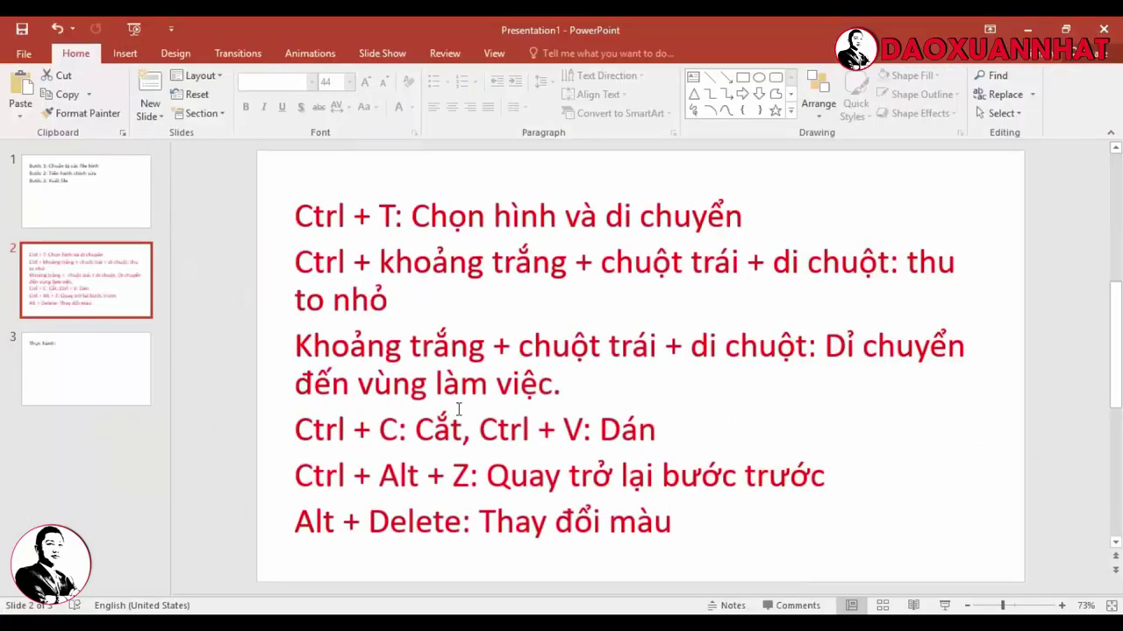
Change the shortcut line's Ctrl + C to Ctrl + X.
{"action": "left_click", "coordinate": [400, 429]}
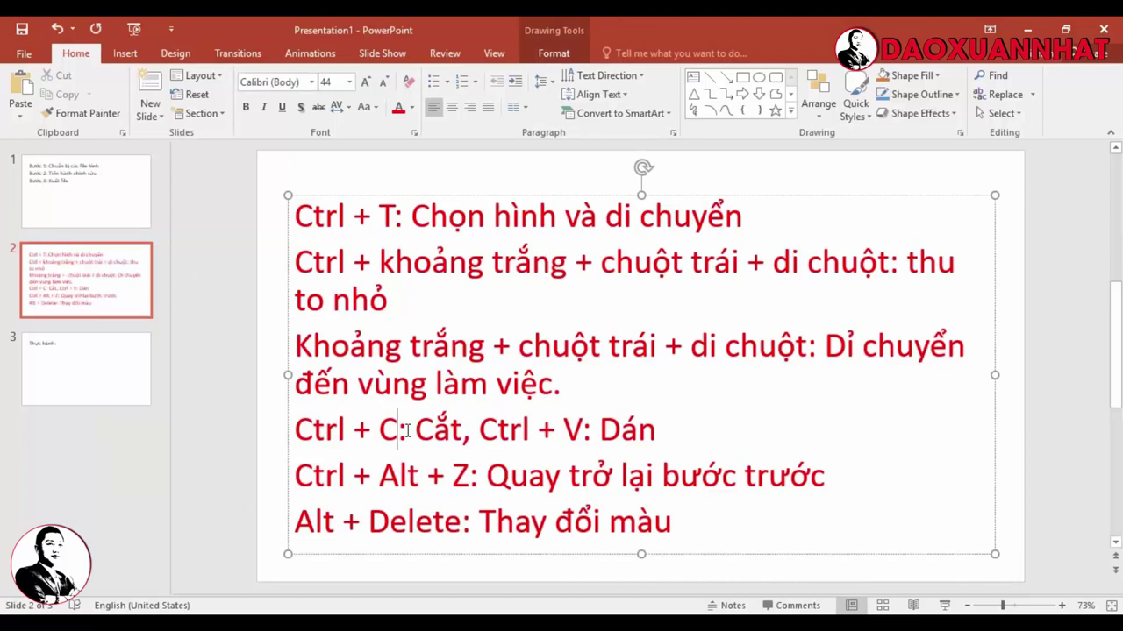
{"action": "key", "text": "BackSpace"}
{"action": "type", "text": "X"}
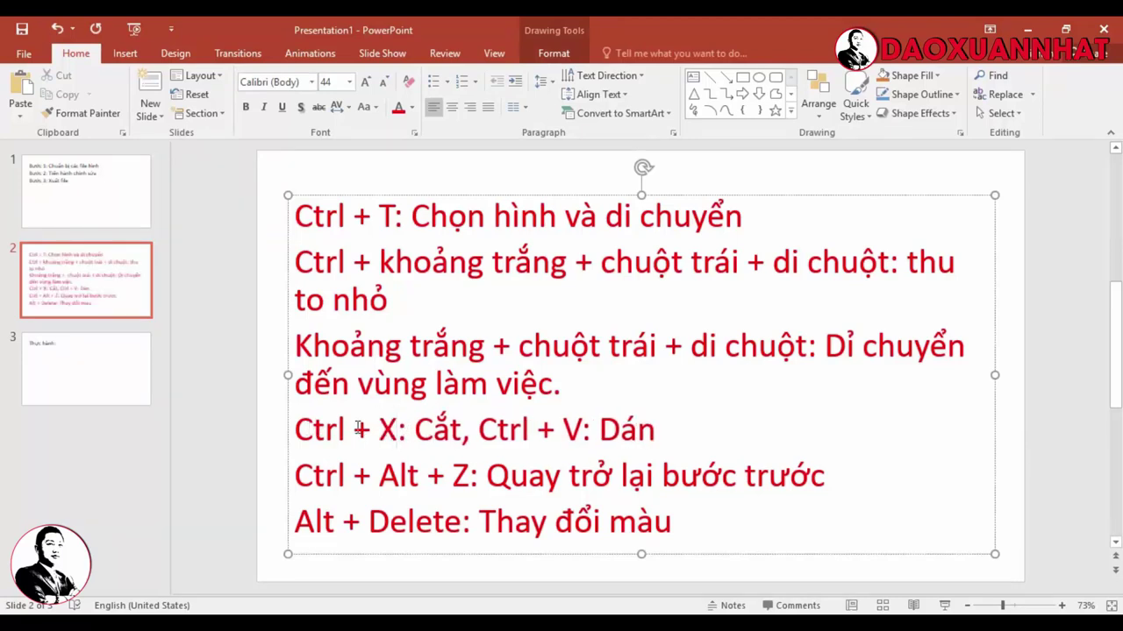
Add a 'Ctrl + C: Copy,' entry before the Ctrl + X line, fixing the 'Coppy' typo.
{"action": "left_click", "coordinate": [682, 434]}
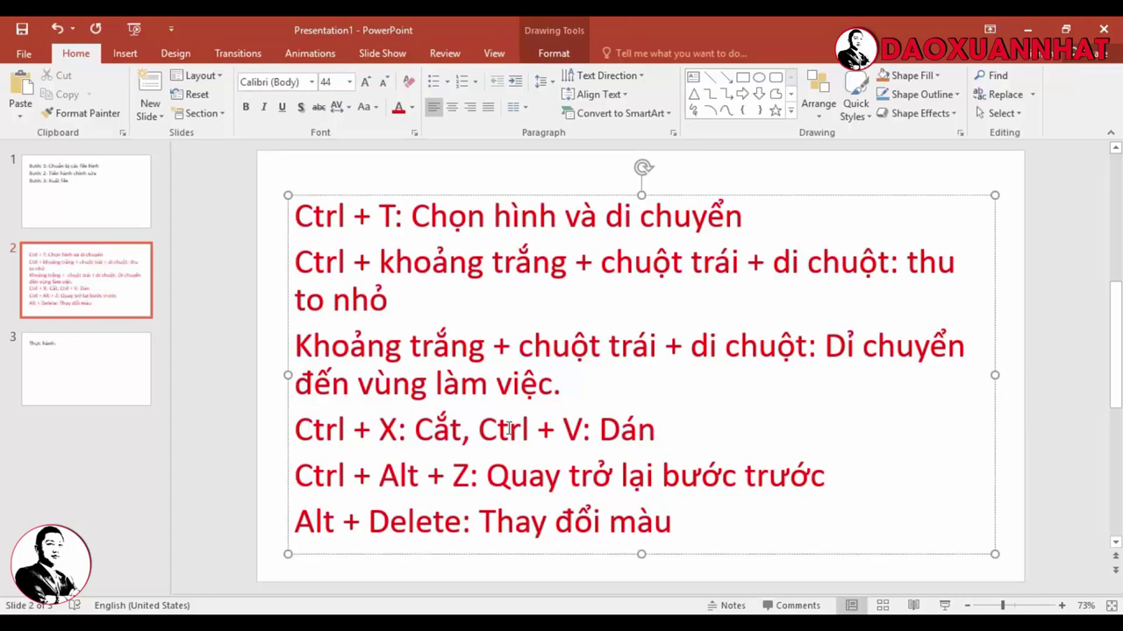
{"action": "left_click", "coordinate": [300, 434]}
{"action": "type", "text": "Ct"}
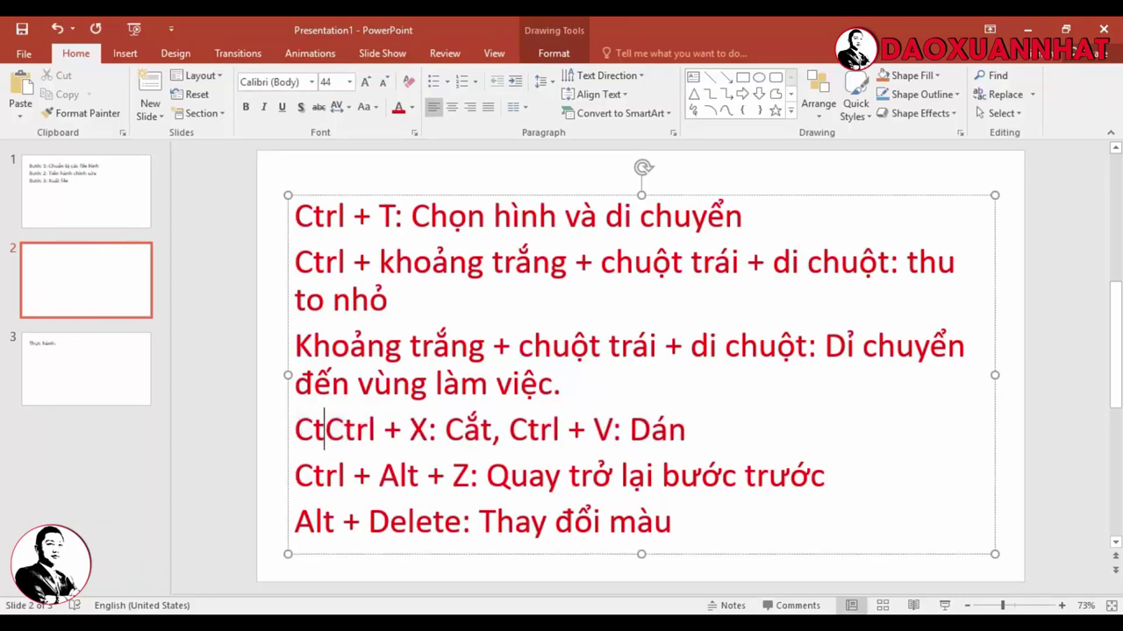
{"action": "type", "text": "rl +"}
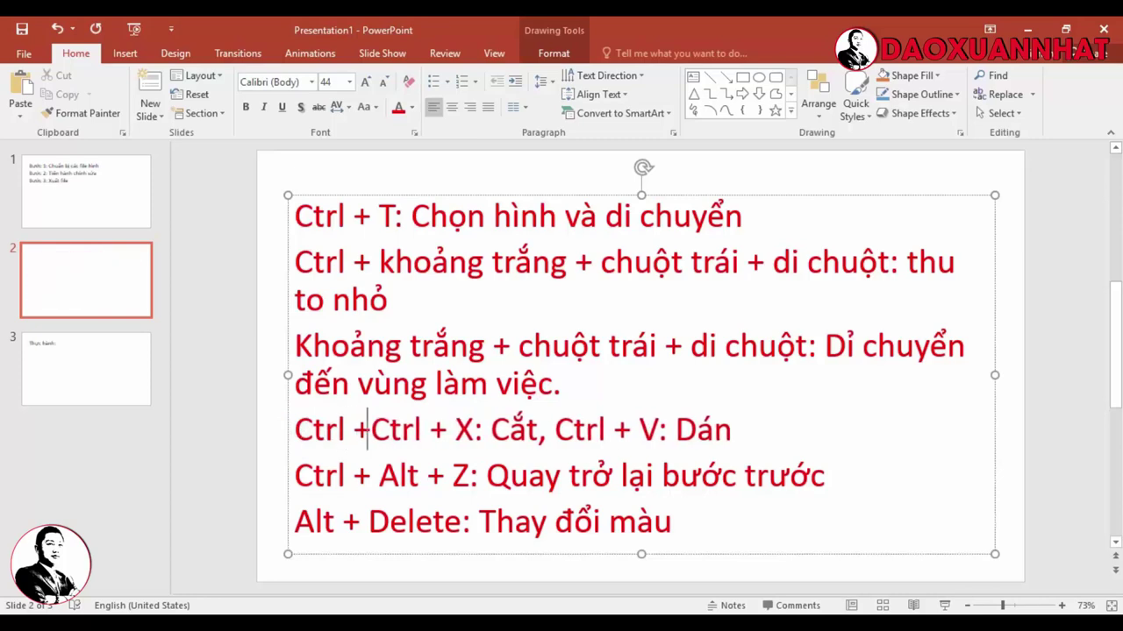
{"action": "type", "text": " C"}
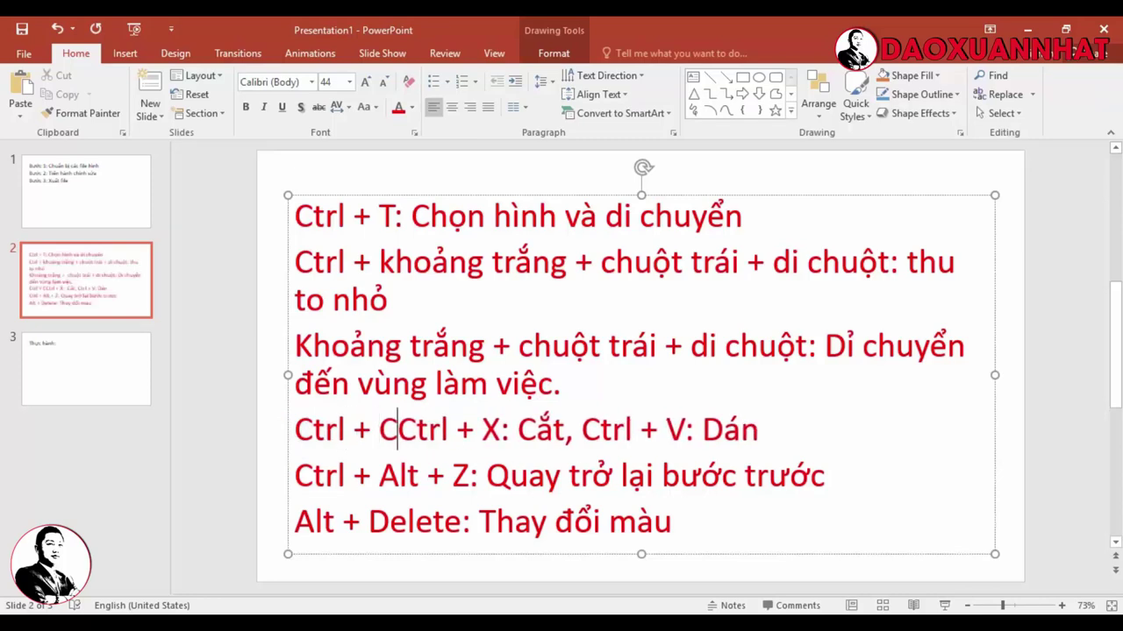
{"action": "type", "text": ": Co"}
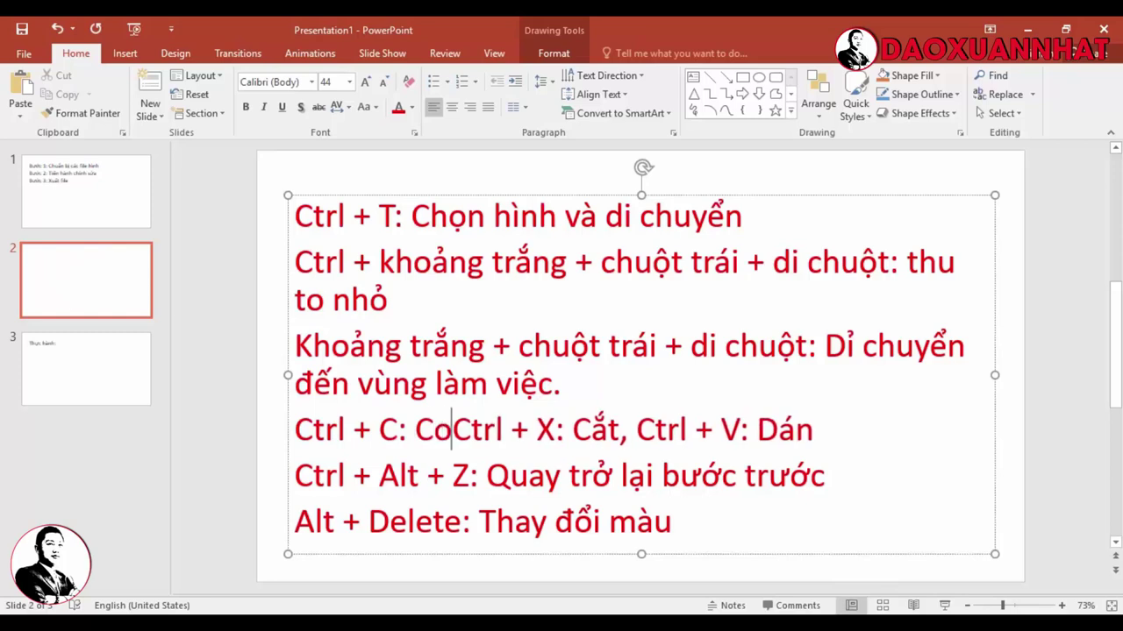
{"action": "type", "text": "ppy"}
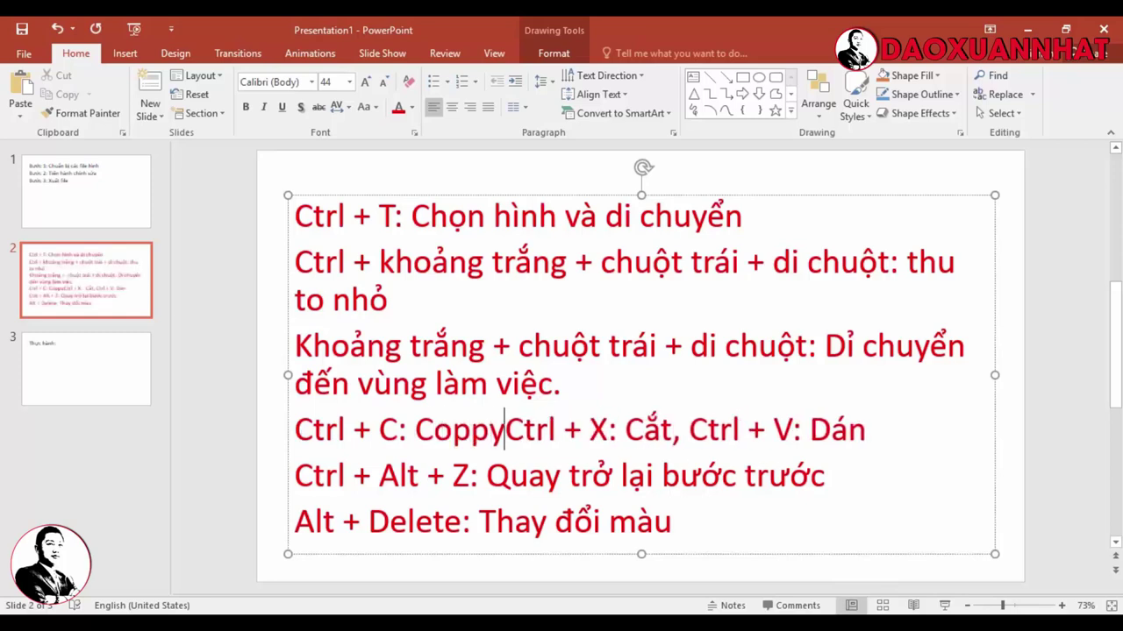
{"action": "key", "text": "BackSpace"}
{"action": "key", "text": "BackSpace"}
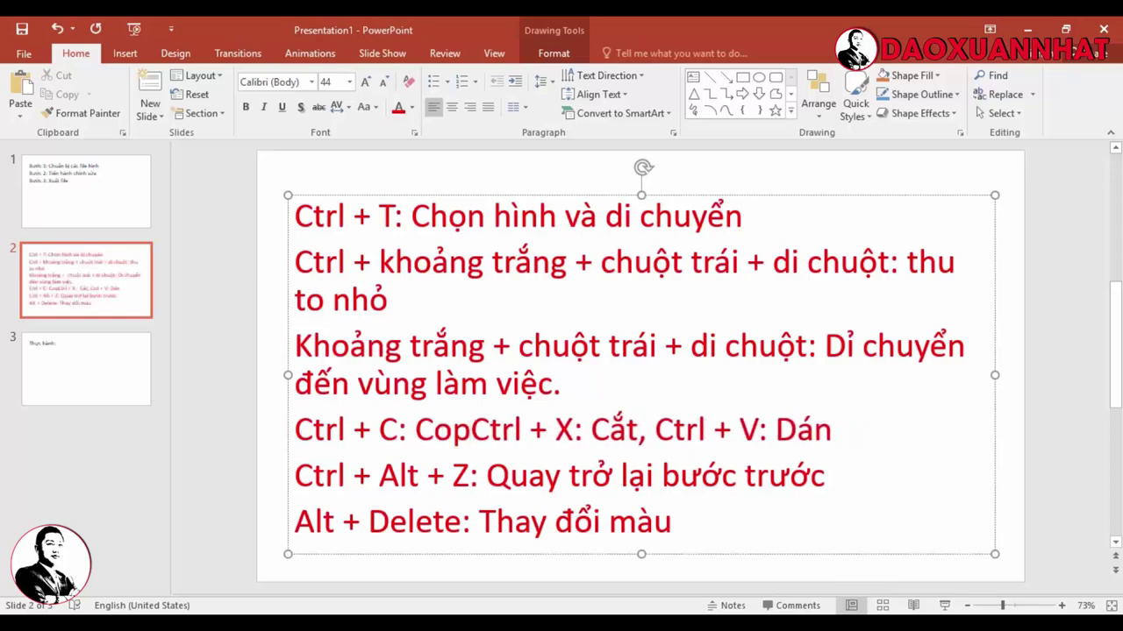
{"action": "type", "text": "y,"}
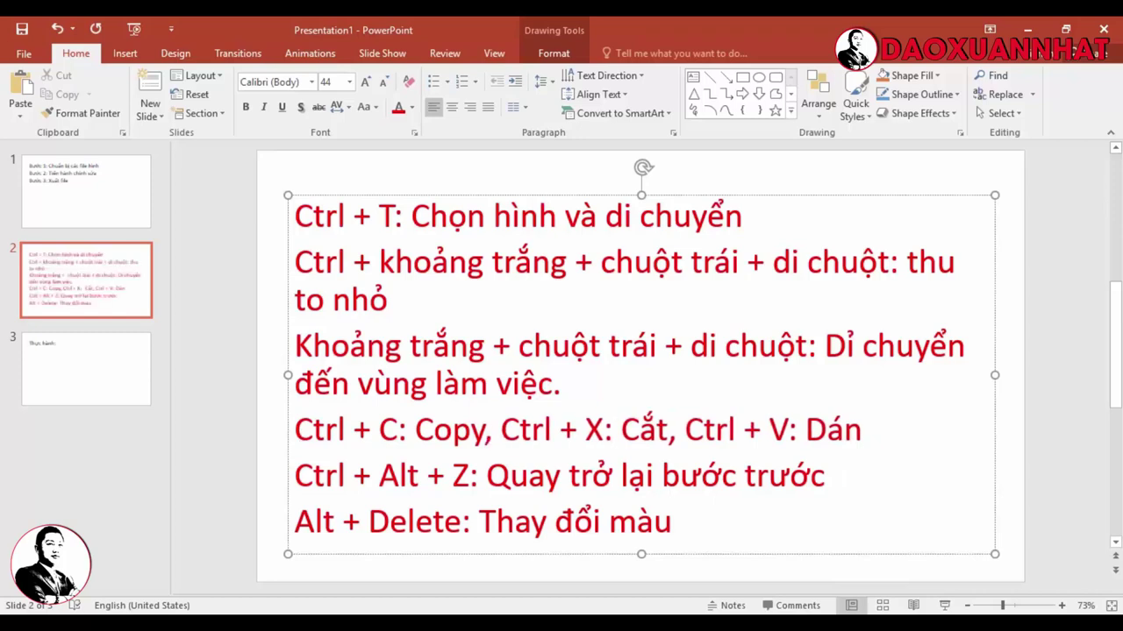
{"action": "left_click", "coordinate": [1032, 26]}
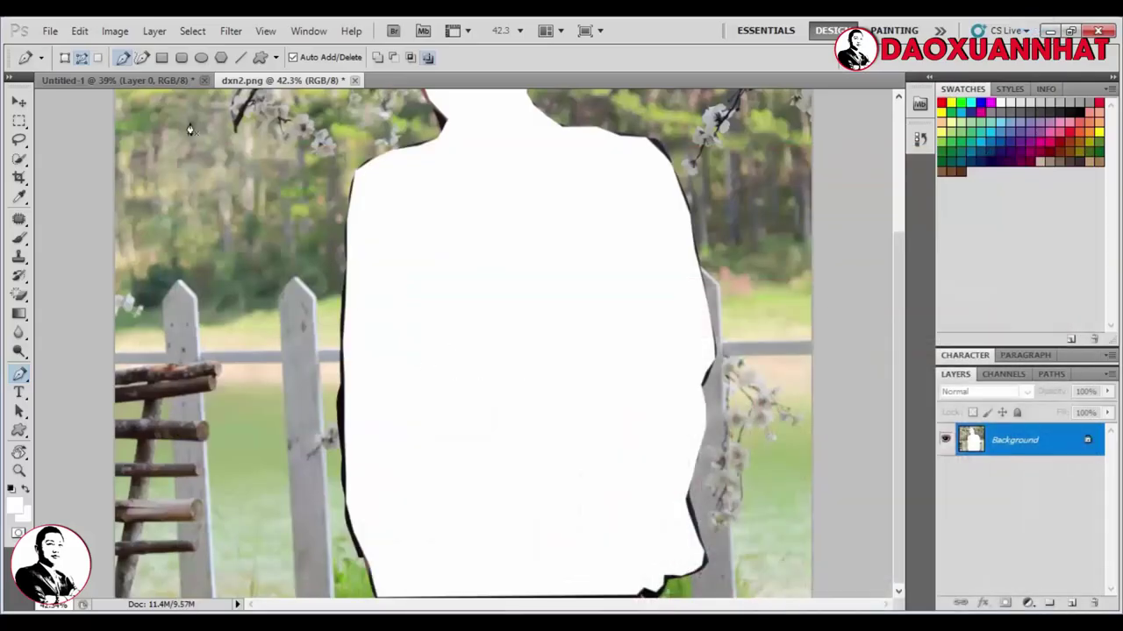
Paste the cut-out man into Untitled-1, scaled to about 47% at the lower right.
{"action": "left_click", "coordinate": [149, 81]}
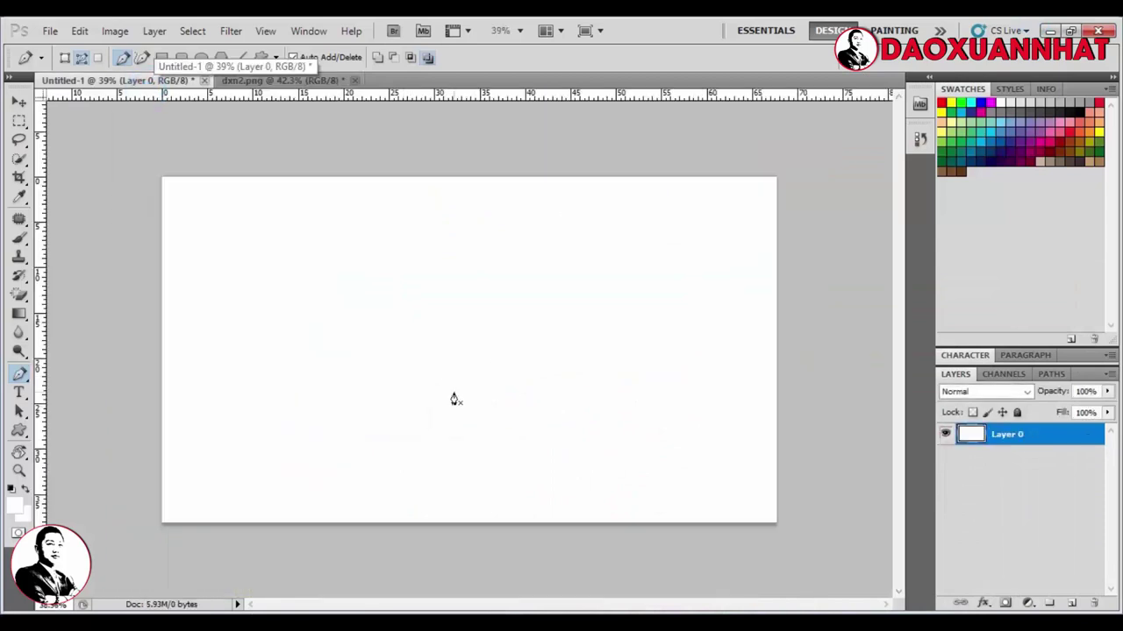
{"action": "key", "text": "ctrl+v"}
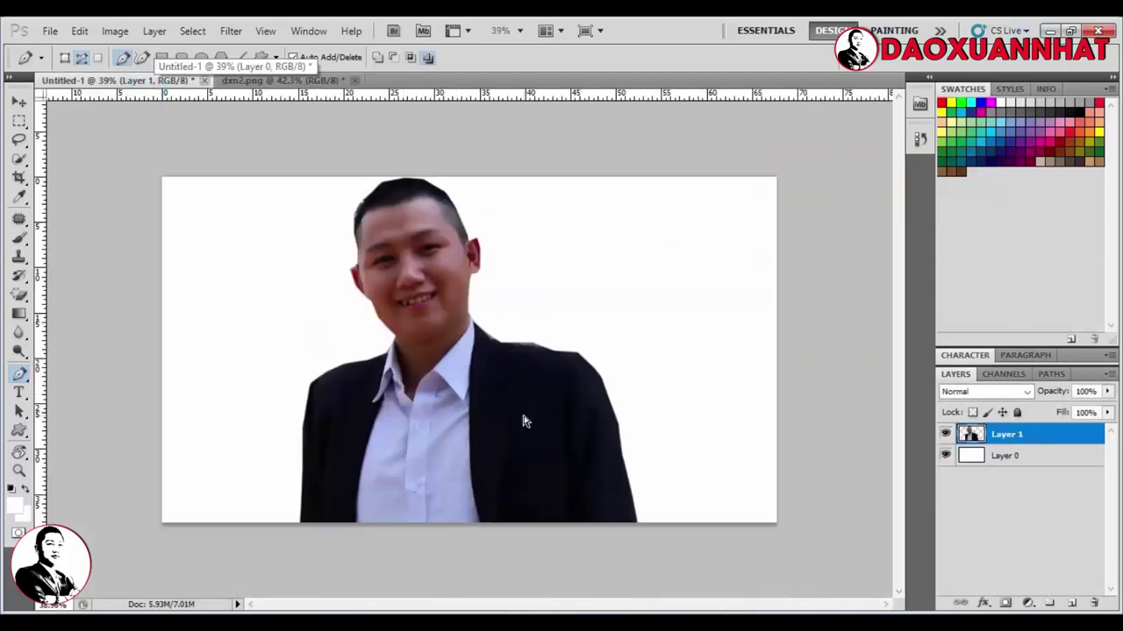
{"action": "key", "text": "ctrl+t"}
{"action": "left_click_drag", "start_coordinate": [571, 489], "coordinate": [566, 349]}
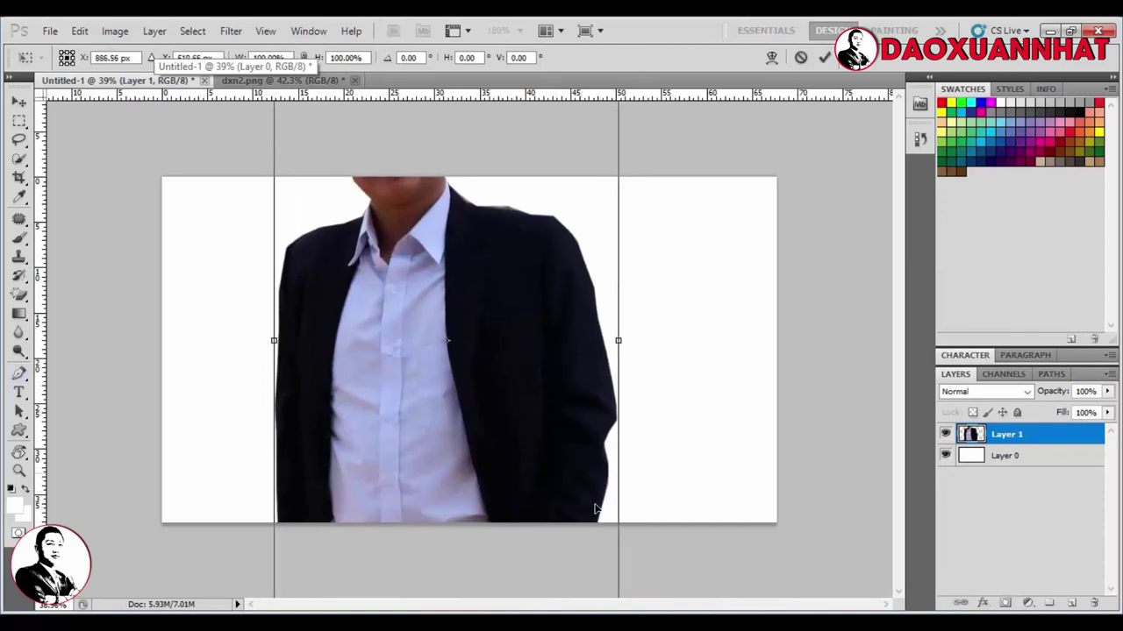
{"action": "left_click_drag", "start_coordinate": [571, 544], "coordinate": [586, 417]}
{"action": "left_click_drag", "start_coordinate": [633, 508], "coordinate": [395, 230]}
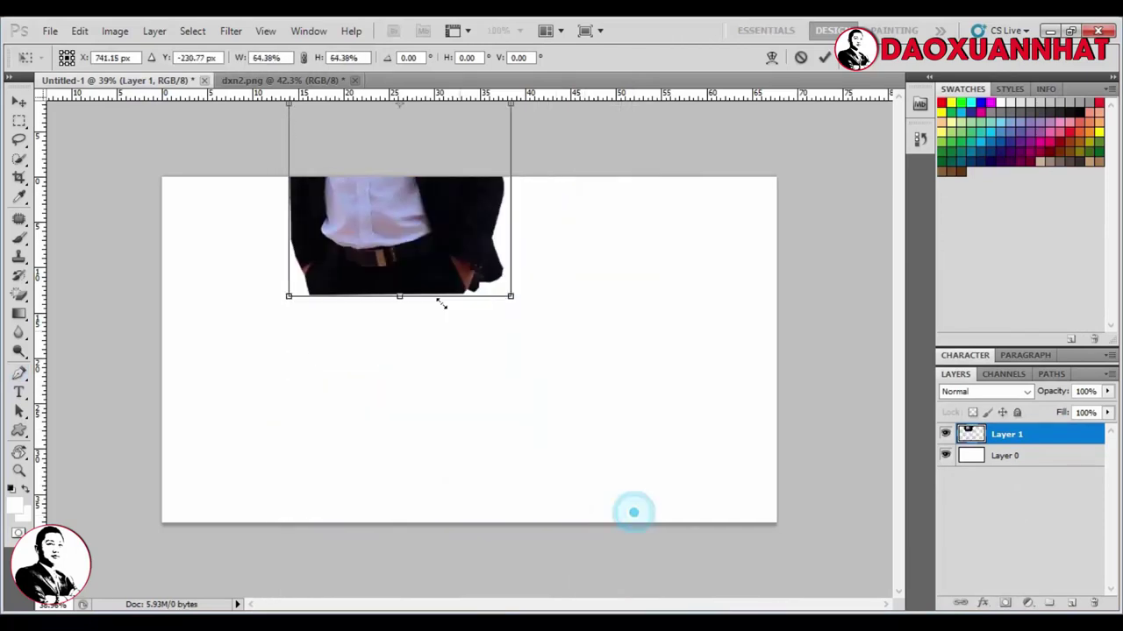
{"action": "left_click_drag", "start_coordinate": [398, 188], "coordinate": [699, 520]}
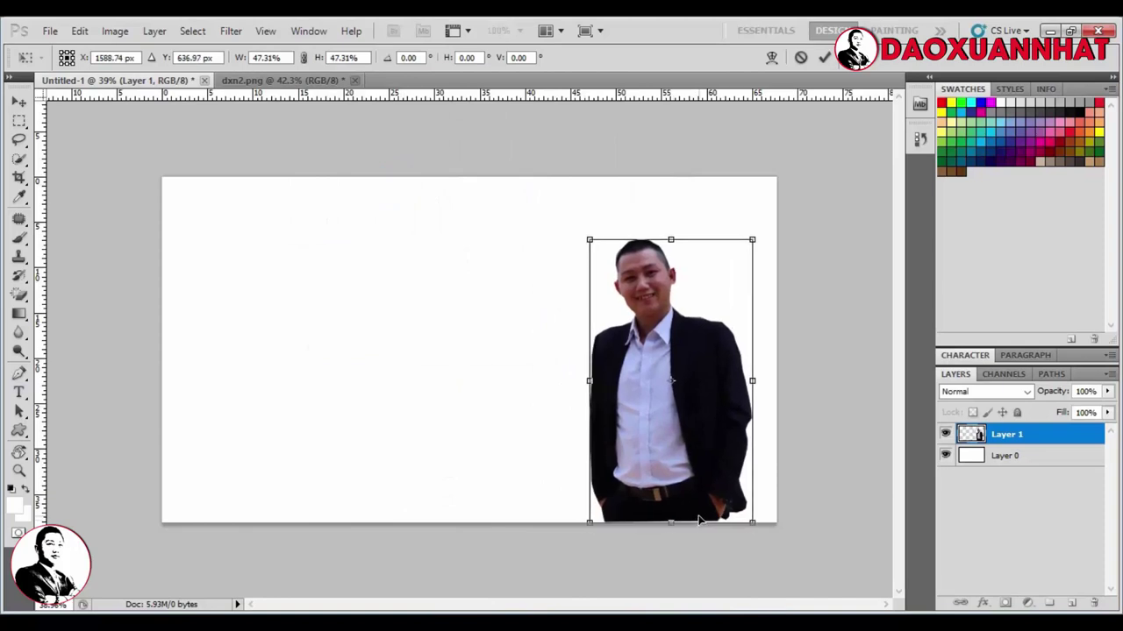
{"action": "key", "text": "p"}
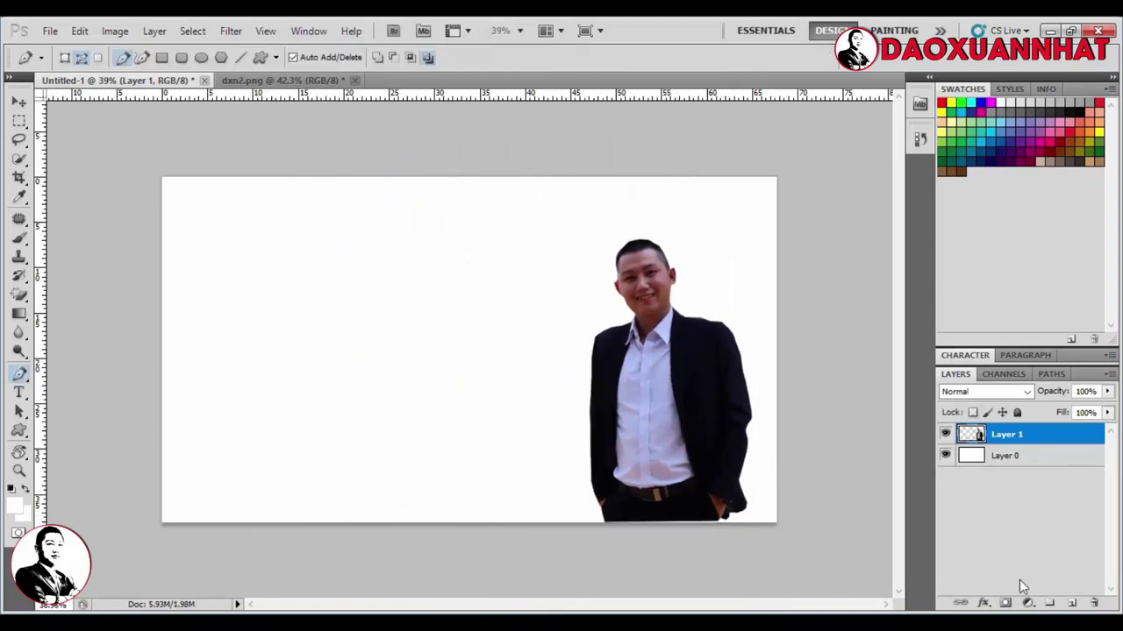
Add a red Stroke layer effect to the man's layer, widened to a thick outline.
{"action": "left_click", "coordinate": [983, 604]}
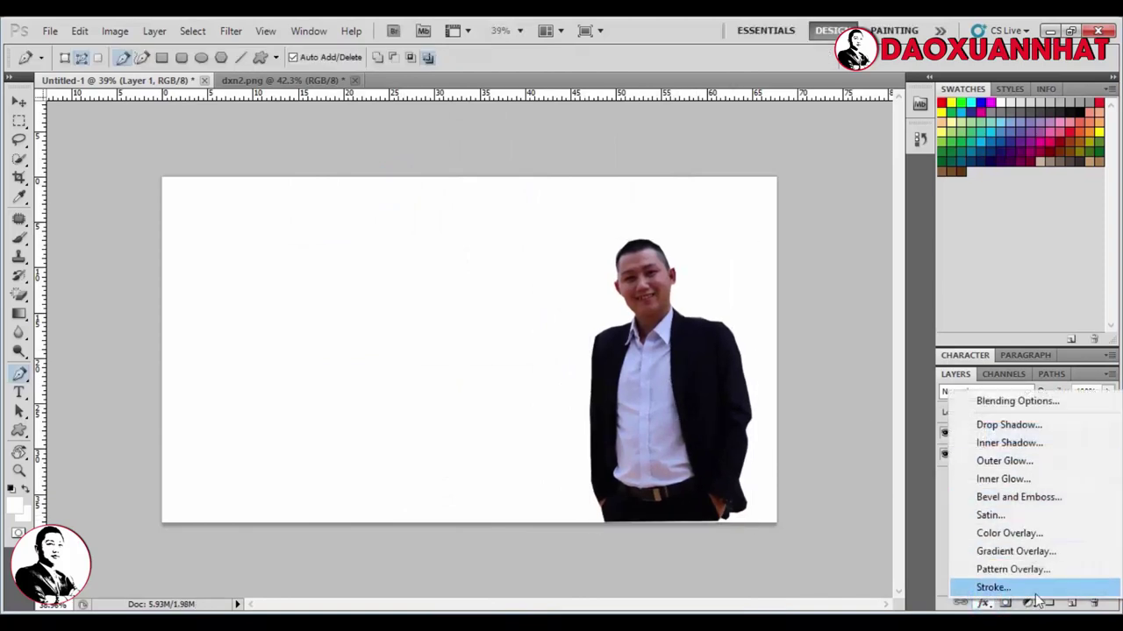
{"action": "left_click", "coordinate": [1006, 587]}
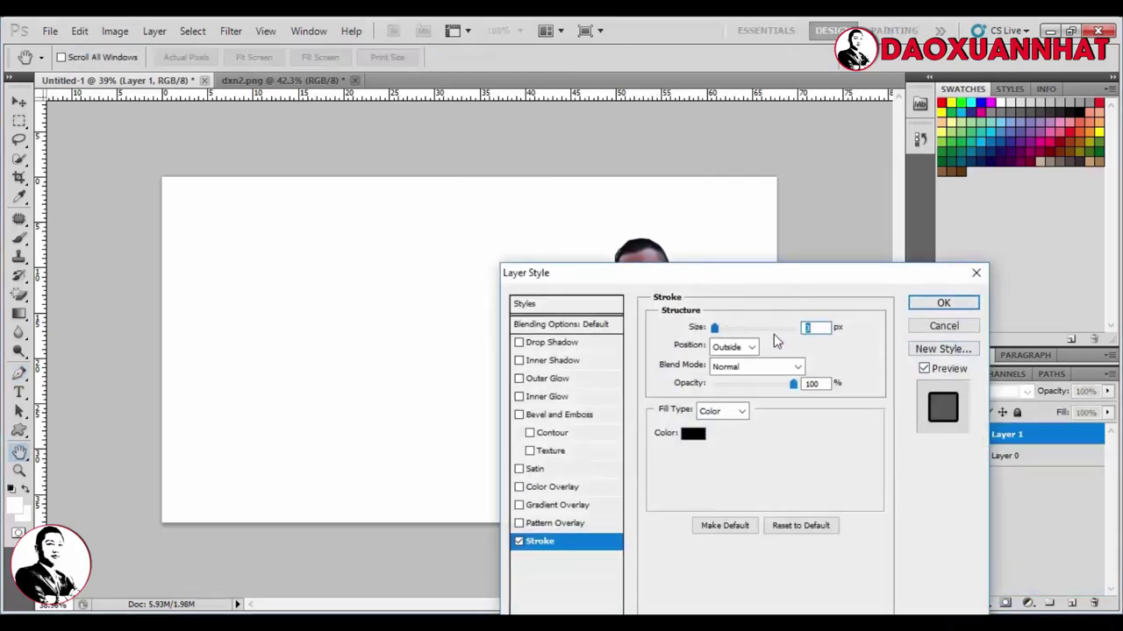
{"action": "left_click_drag", "start_coordinate": [713, 333], "coordinate": [716, 333]}
{"action": "left_click", "coordinate": [693, 433]}
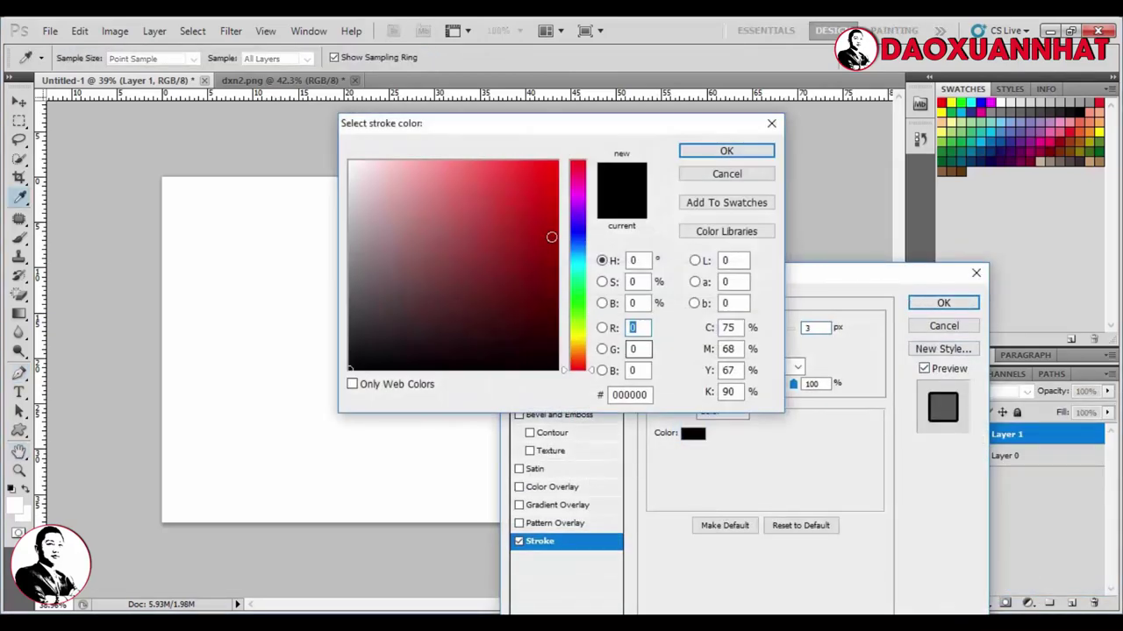
{"action": "left_click", "coordinate": [547, 180]}
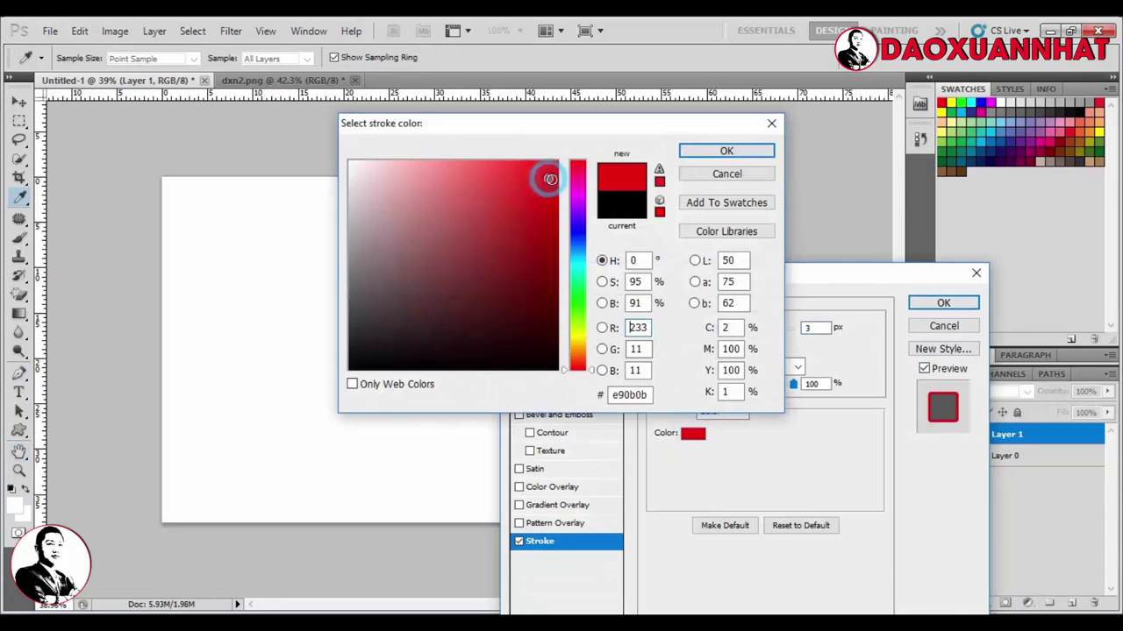
{"action": "left_click", "coordinate": [726, 151]}
{"action": "left_click_drag", "start_coordinate": [714, 327], "coordinate": [721, 327]}
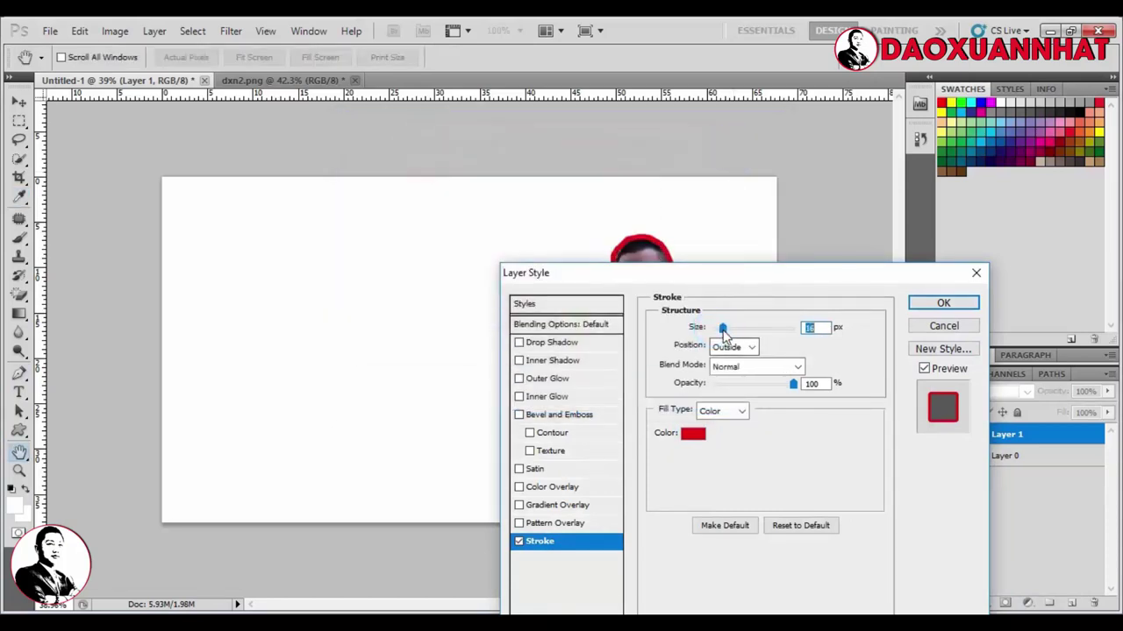
{"action": "left_click", "coordinate": [943, 303]}
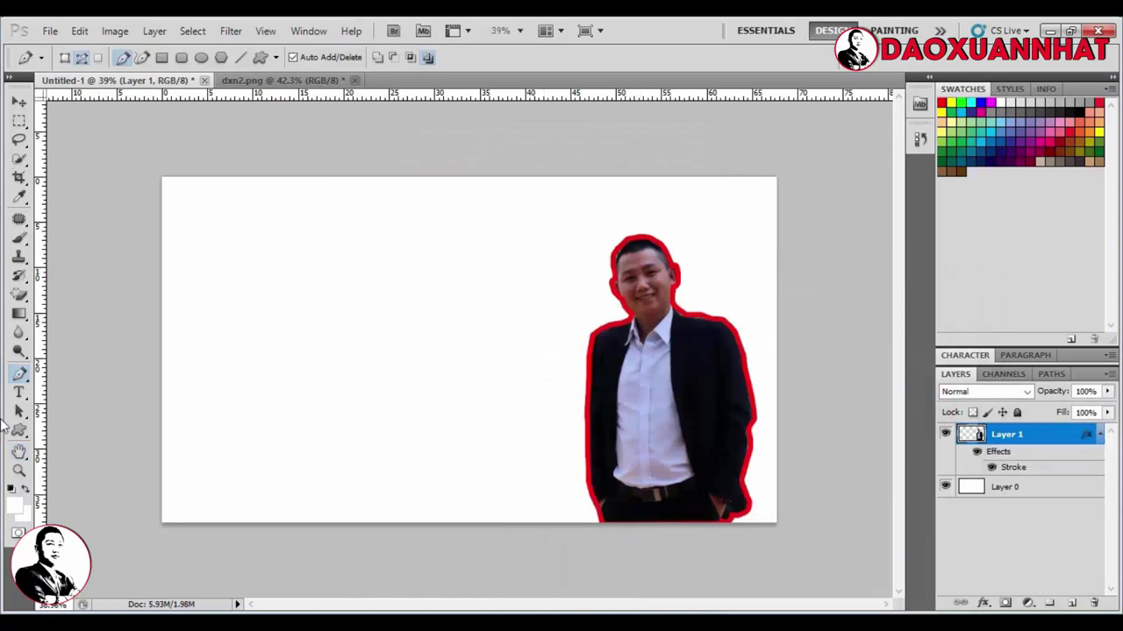
Draw a rectangle on the banner's left side, place it beneath the man and fill it blue.
{"action": "left_click", "coordinate": [20, 430]}
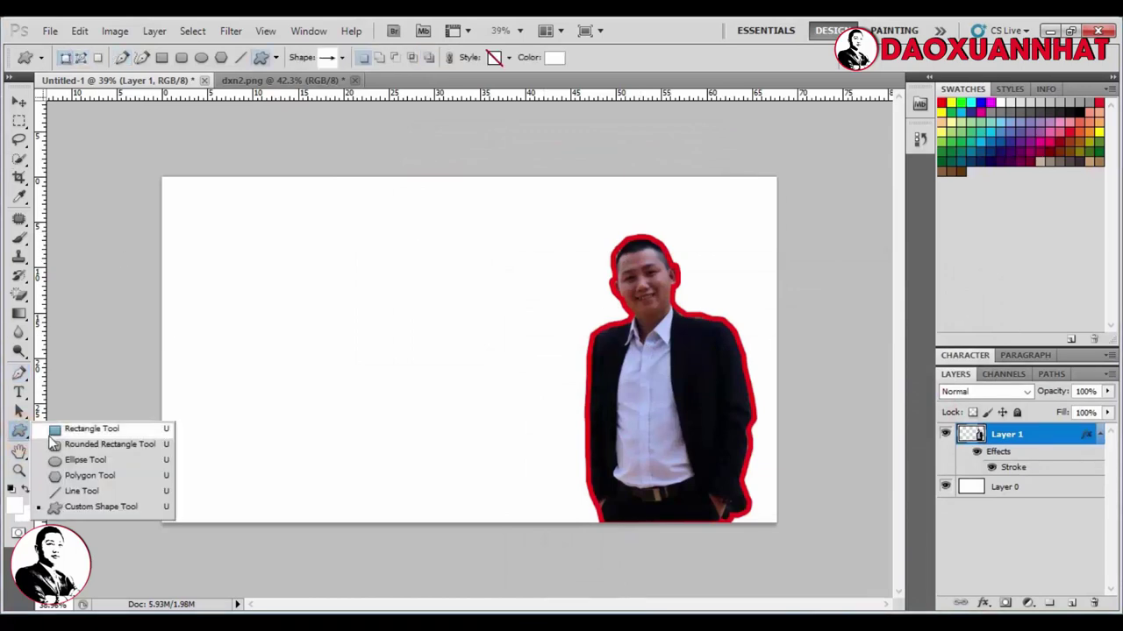
{"action": "left_click", "coordinate": [56, 429]}
{"action": "mouse_move", "coordinate": [146, 252]}
{"action": "left_mouse_down"}
{"action": "mouse_move", "coordinate": [546, 466]}
{"action": "mouse_move", "coordinate": [553, 440]}
{"action": "left_mouse_up"}
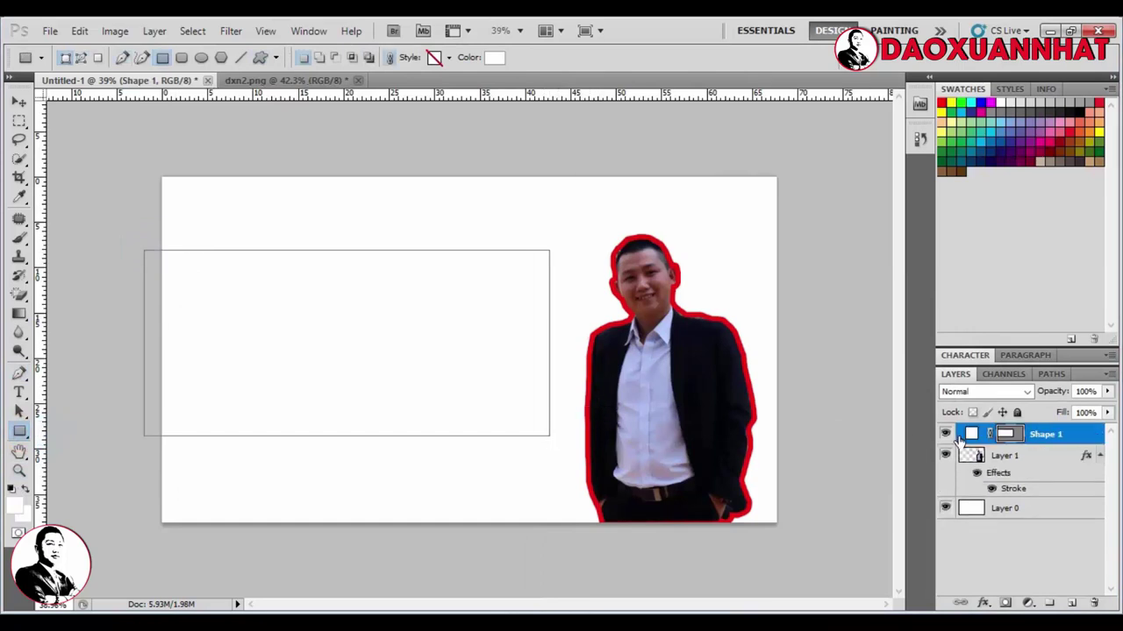
{"action": "left_click_drag", "start_coordinate": [1072, 436], "coordinate": [1052, 493]}
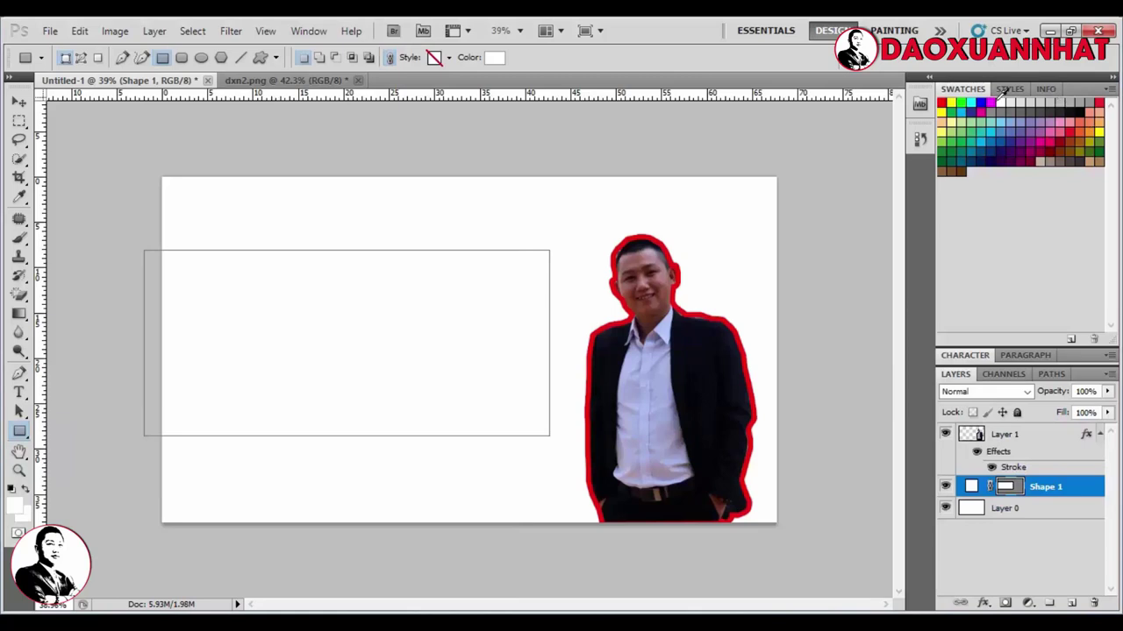
{"action": "left_click", "coordinate": [976, 103]}
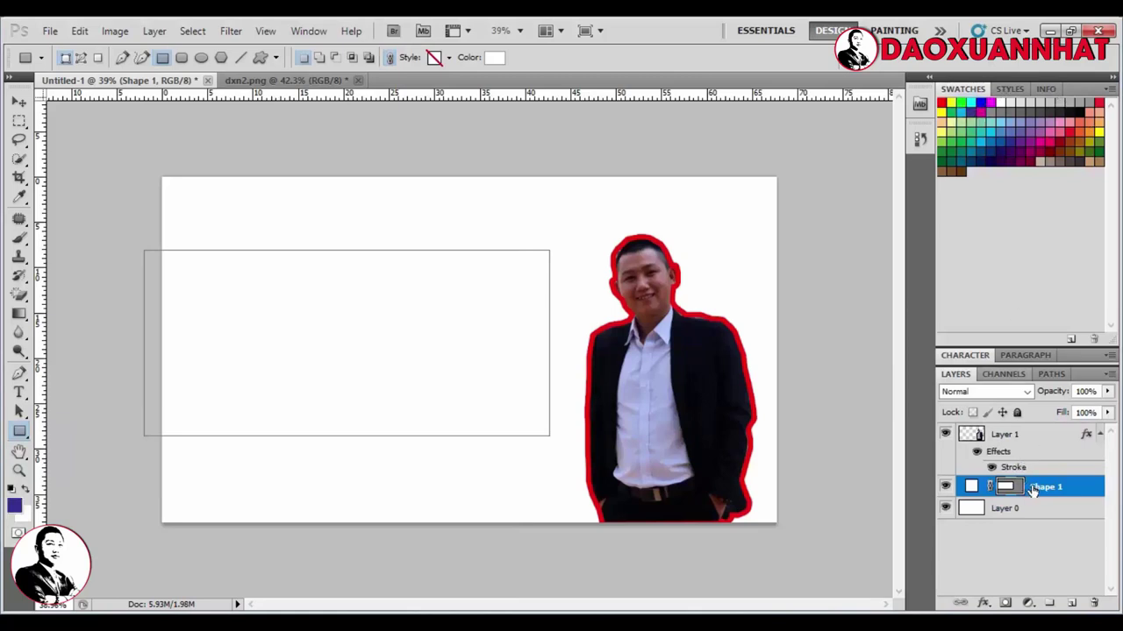
{"action": "key", "text": "alt+BackSpace"}
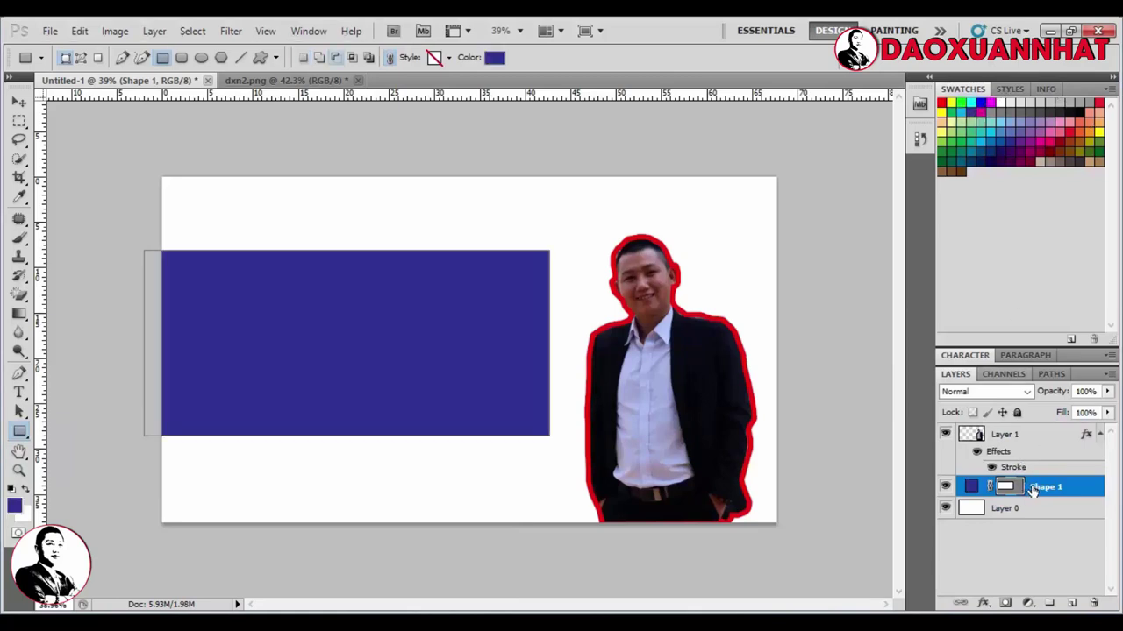
Resize the blue rectangle to about 115.64%, extending it to the canvas's left edge.
{"action": "key", "text": "ctrl+t"}
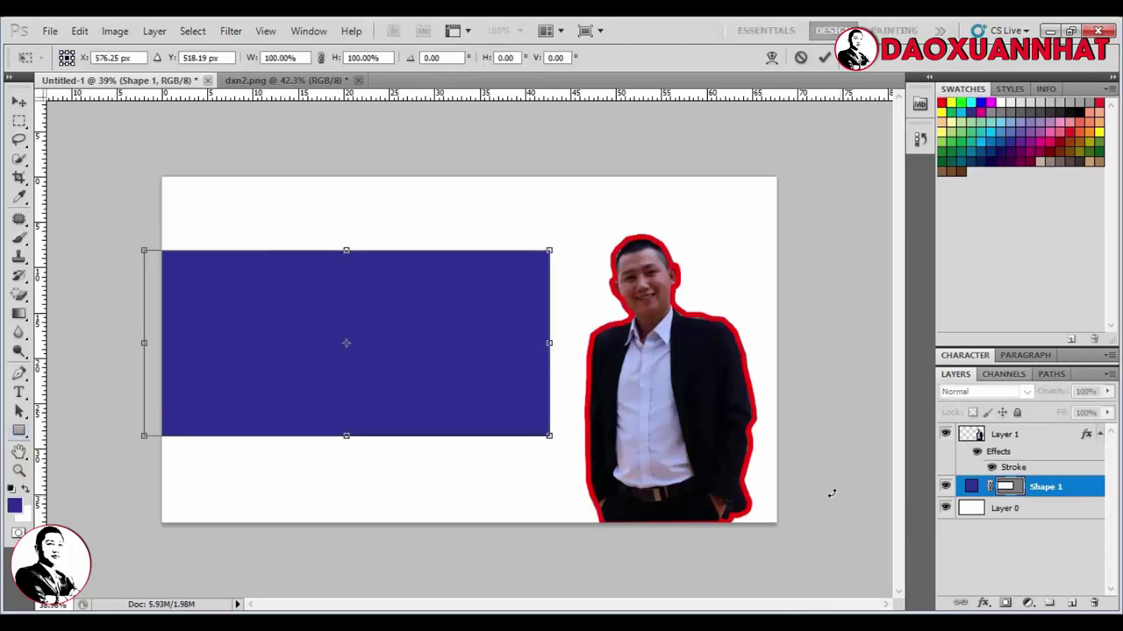
{"action": "left_click_drag", "start_coordinate": [549, 436], "coordinate": [611, 463]}
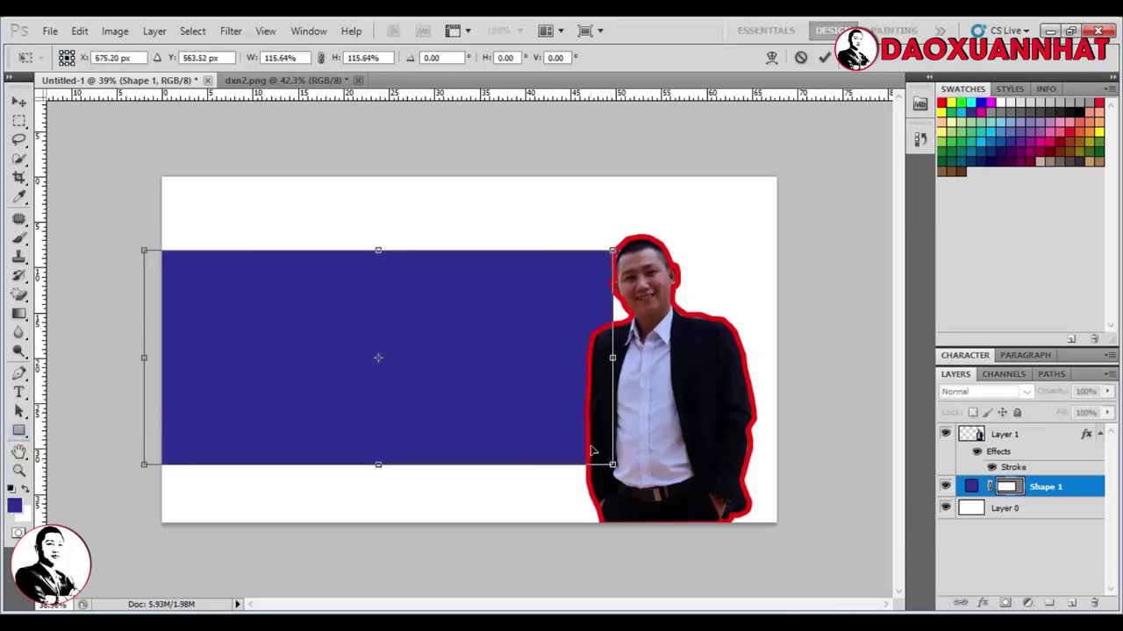
{"action": "left_click_drag", "start_coordinate": [562, 418], "coordinate": [580, 410]}
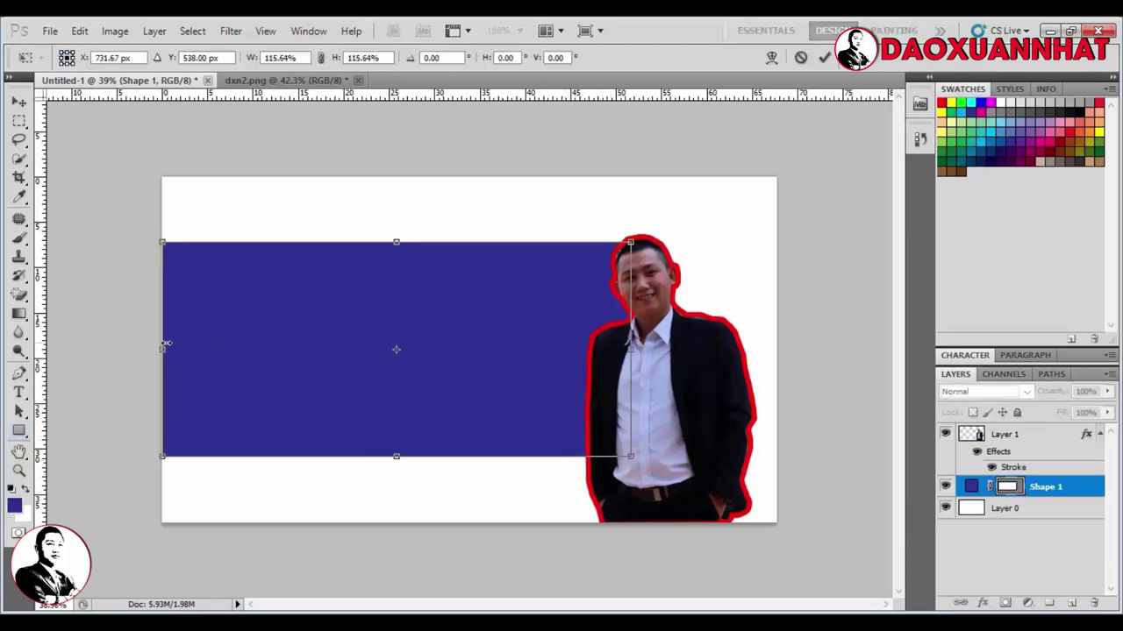
{"action": "left_click_drag", "start_coordinate": [166, 344], "coordinate": [154, 344]}
{"action": "key", "text": "Return"}
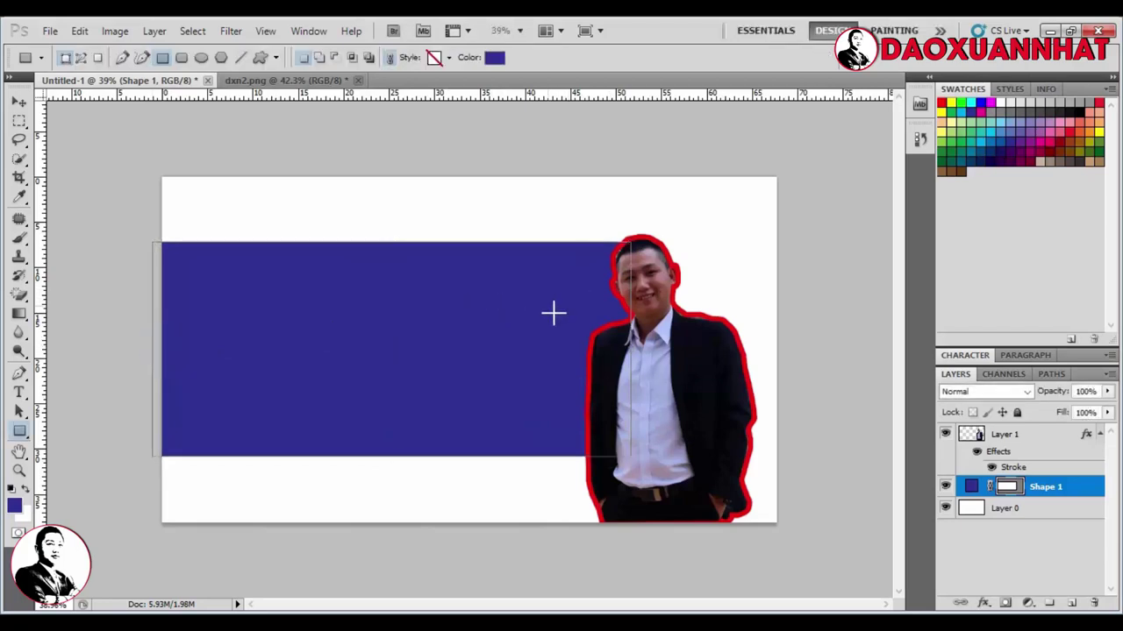
Scale the man's layer up to 113.35% over the blue panel's right end.
{"action": "left_click", "coordinate": [1044, 433]}
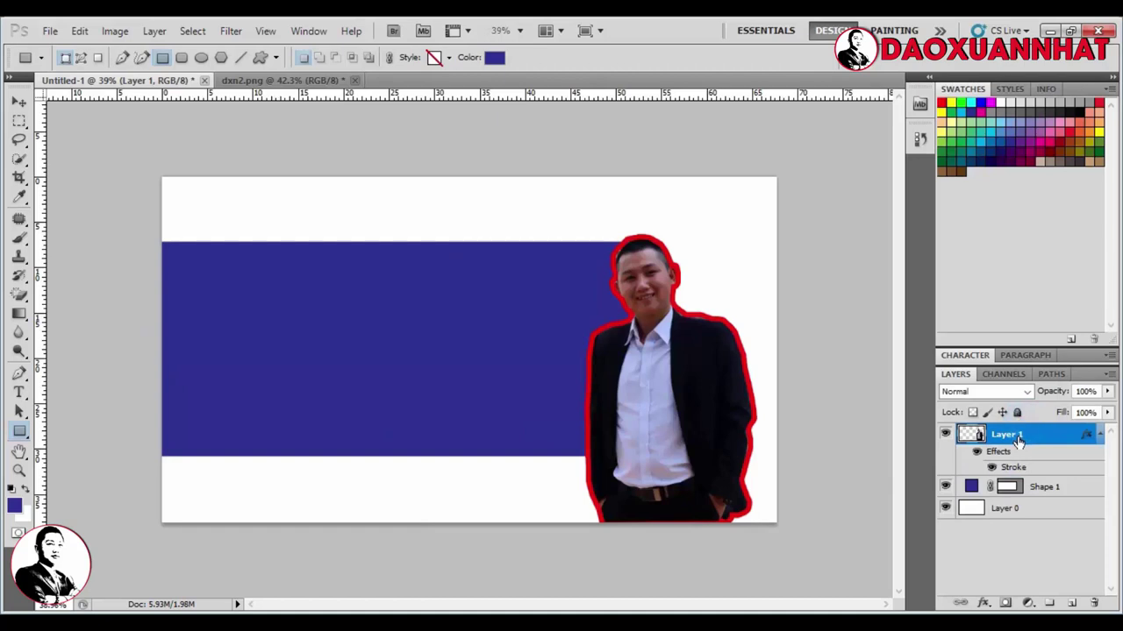
{"action": "key", "text": "ctrl+t"}
{"action": "left_click_drag", "start_coordinate": [593, 247], "coordinate": [556, 216]}
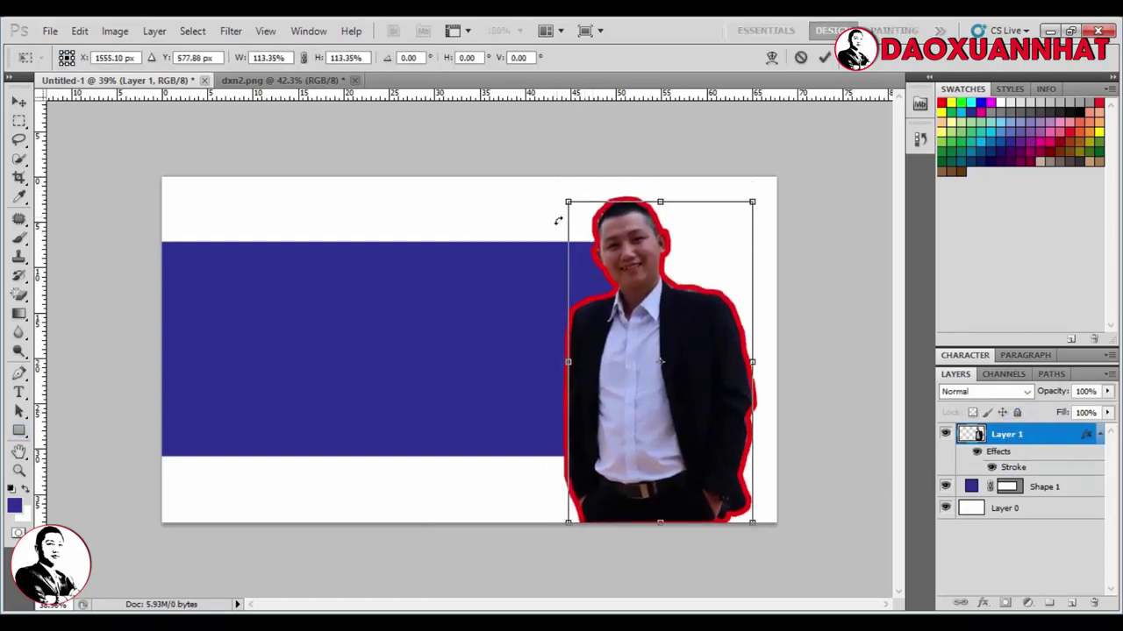
{"action": "key", "text": "Return"}
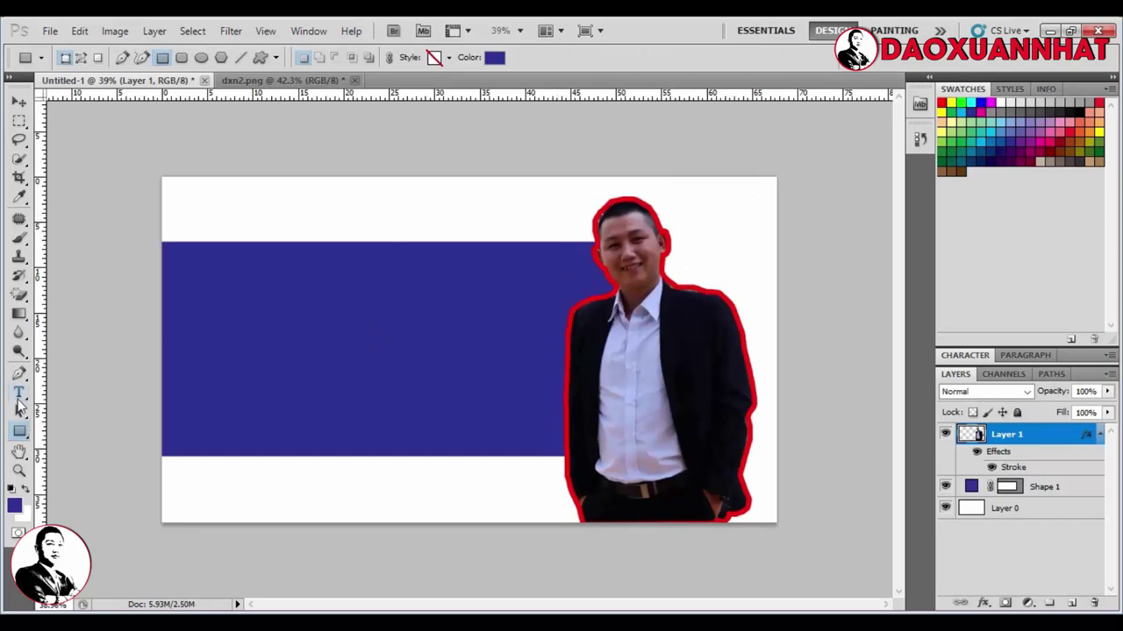
{"action": "left_click", "coordinate": [19, 392]}
Type and commit the title 'Hướng dẫn sử dụng Photoshop' at the top of the banner, correcting typos.
{"action": "left_click", "coordinate": [187, 220]}
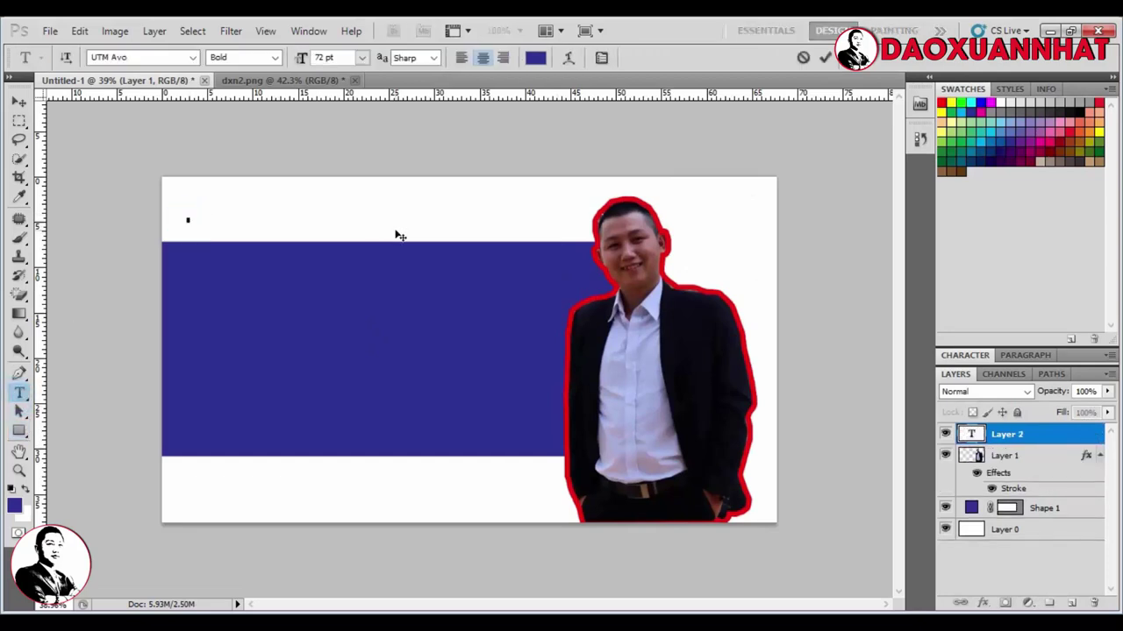
{"action": "type", "text": "Hưd"}
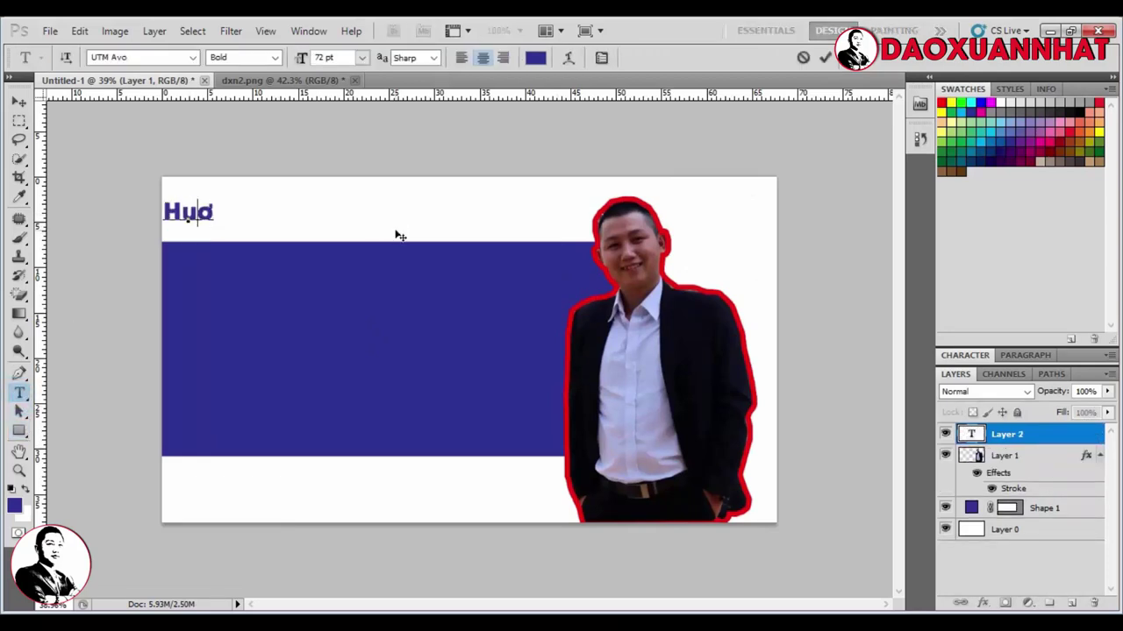
{"action": "type", "text": "ớng daẫn "}
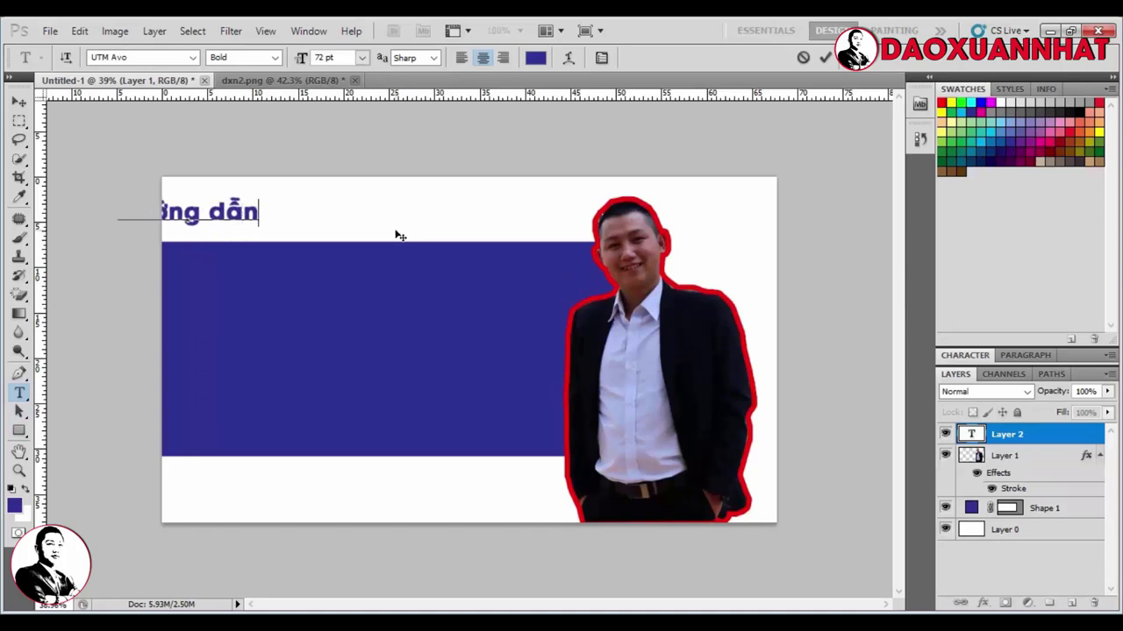
{"action": "type", "text": "dư"}
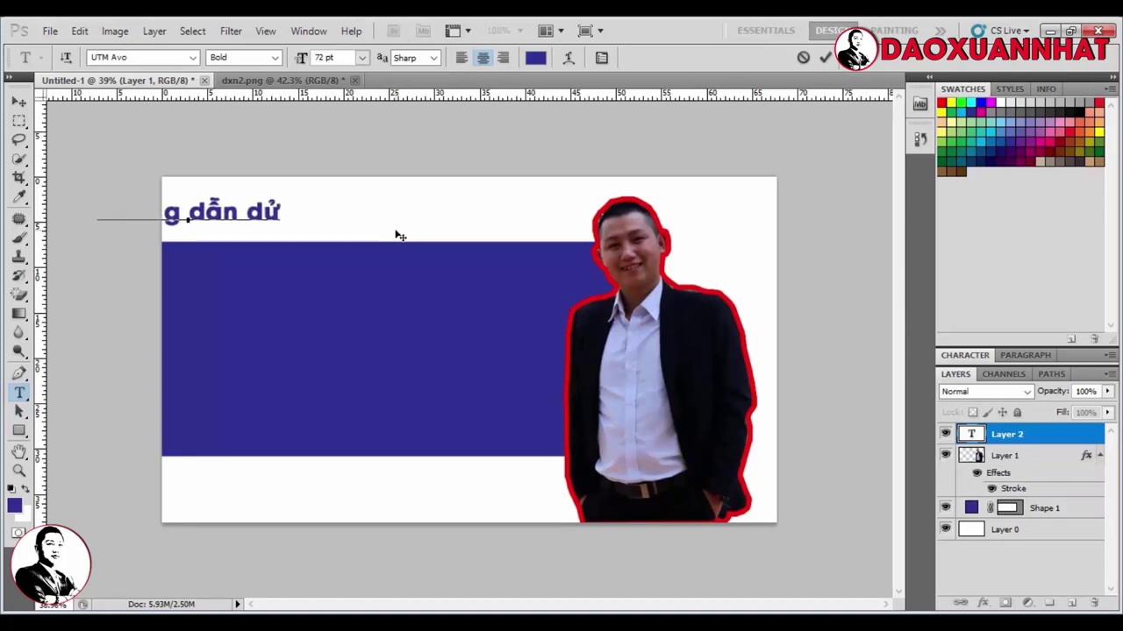
{"action": "key", "text": "BackSpace"}
{"action": "key", "text": "BackSpace"}
{"action": "type", "text": "sư"}
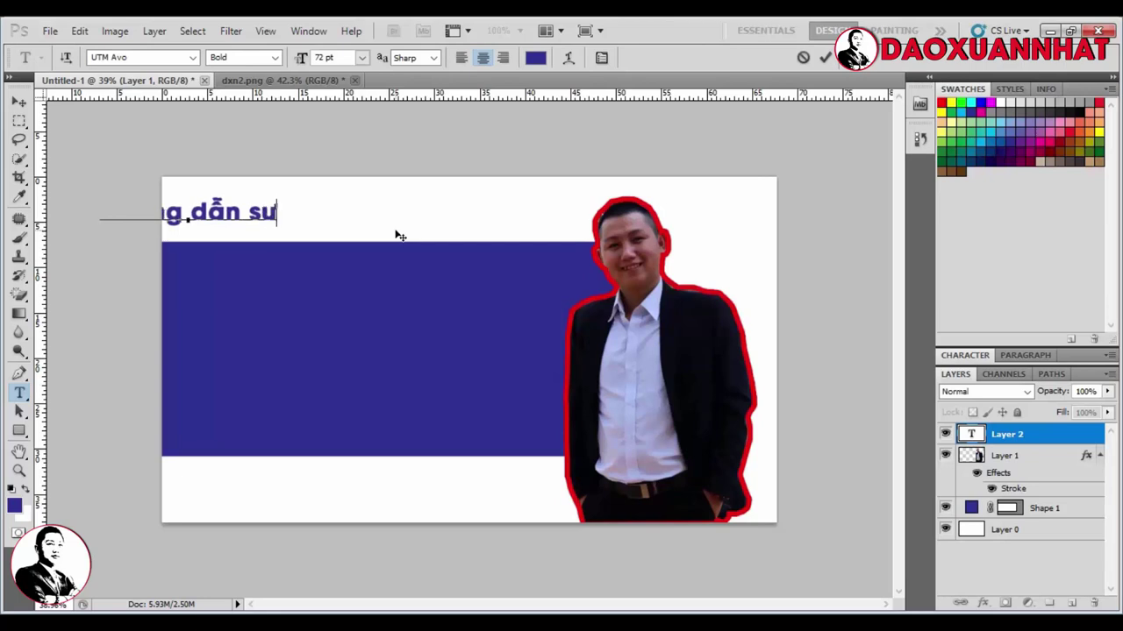
{"action": "type", "text": "ử dungj"}
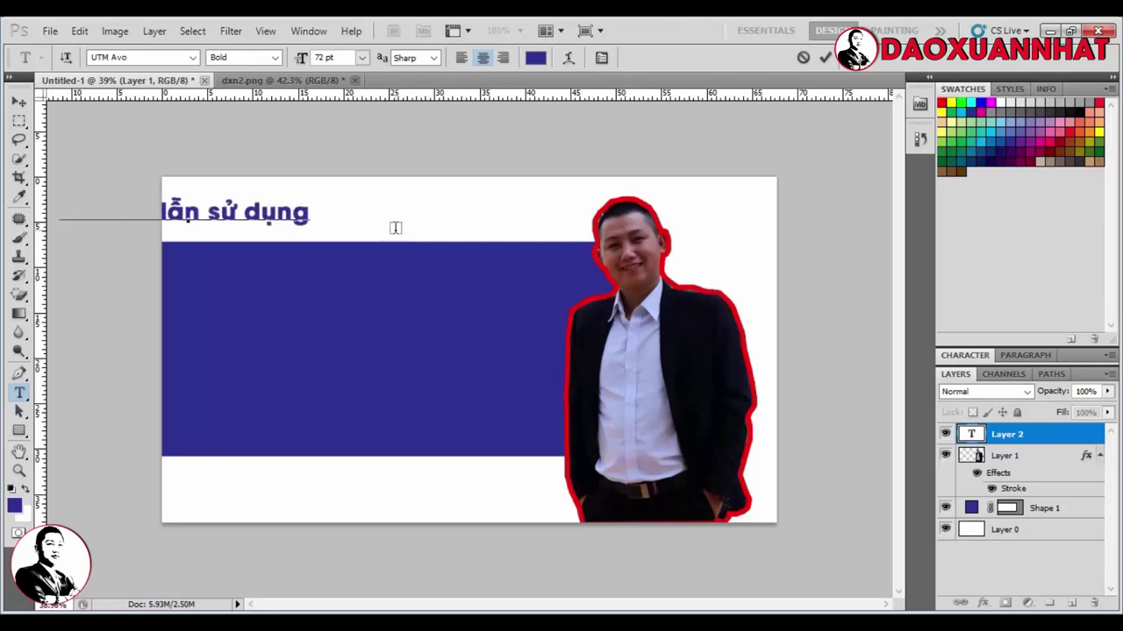
{"action": "type", "text": " Pho"}
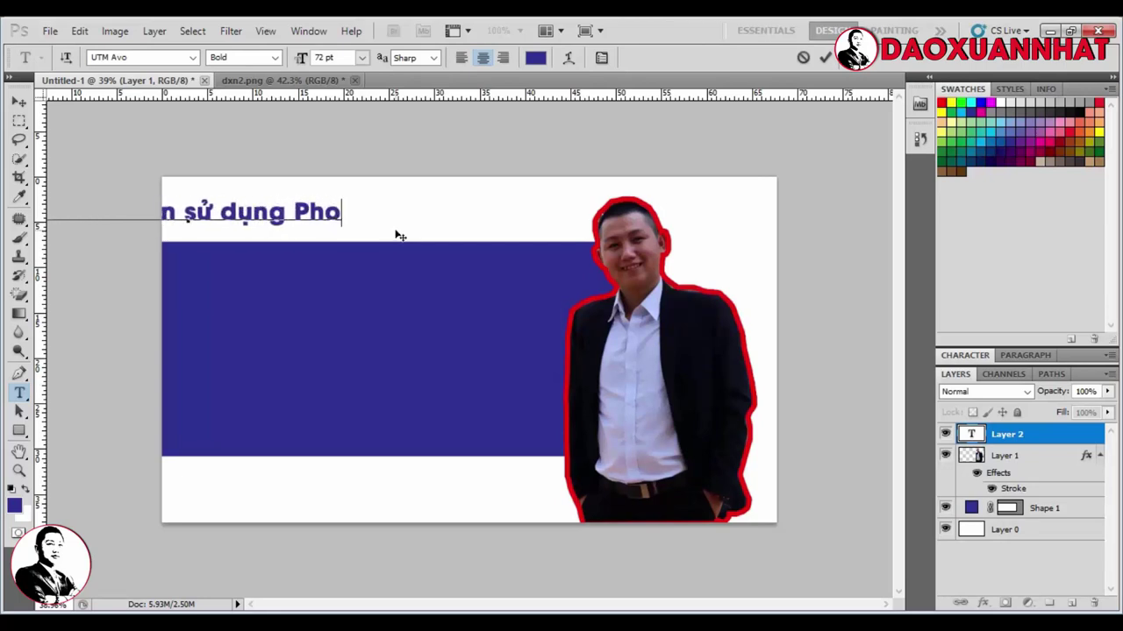
{"action": "type", "text": "t"}
{"action": "type", "text": "sho"}
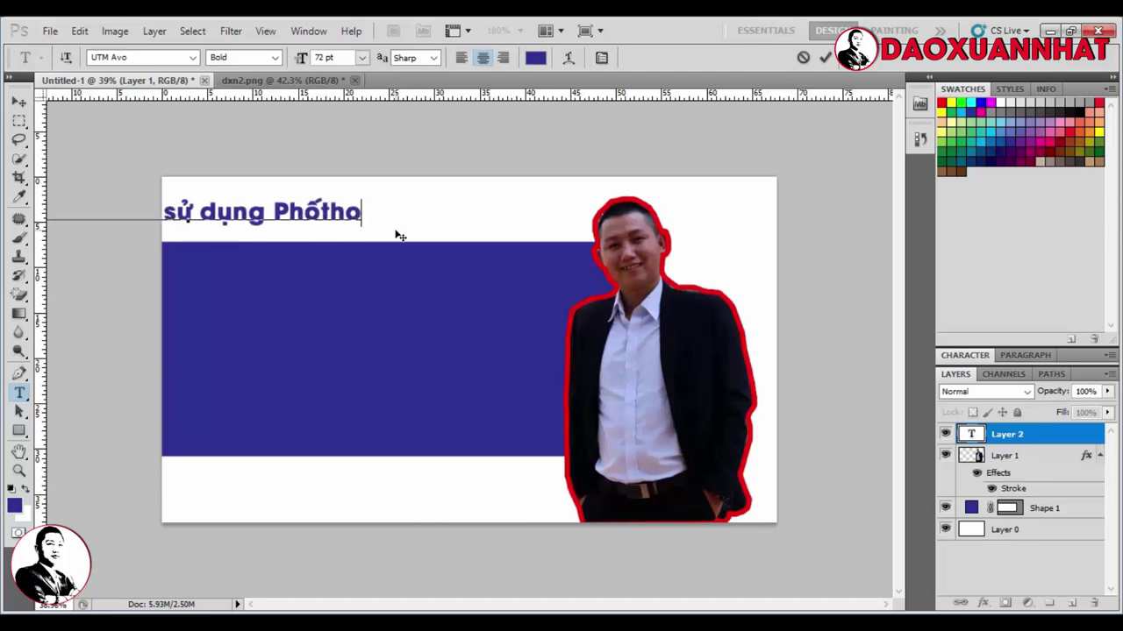
{"action": "key", "text": "BackSpace"}
{"action": "key", "text": "BackSpace"}
{"action": "key", "text": "BackSpace"}
{"action": "key", "text": "BackSpace"}
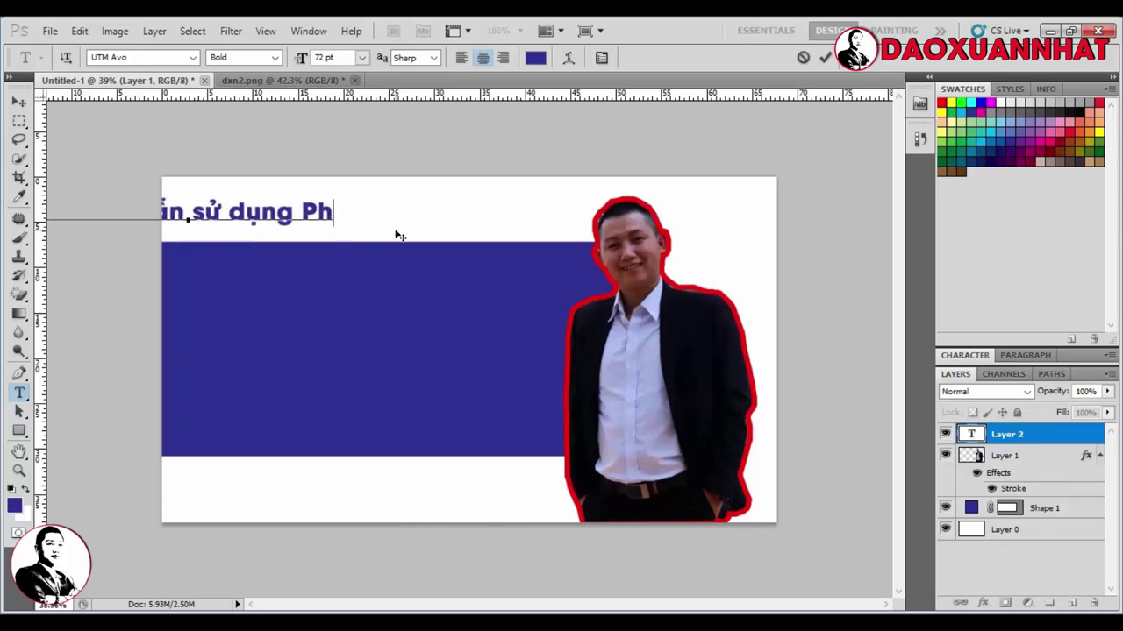
{"action": "type", "text": "ot"}
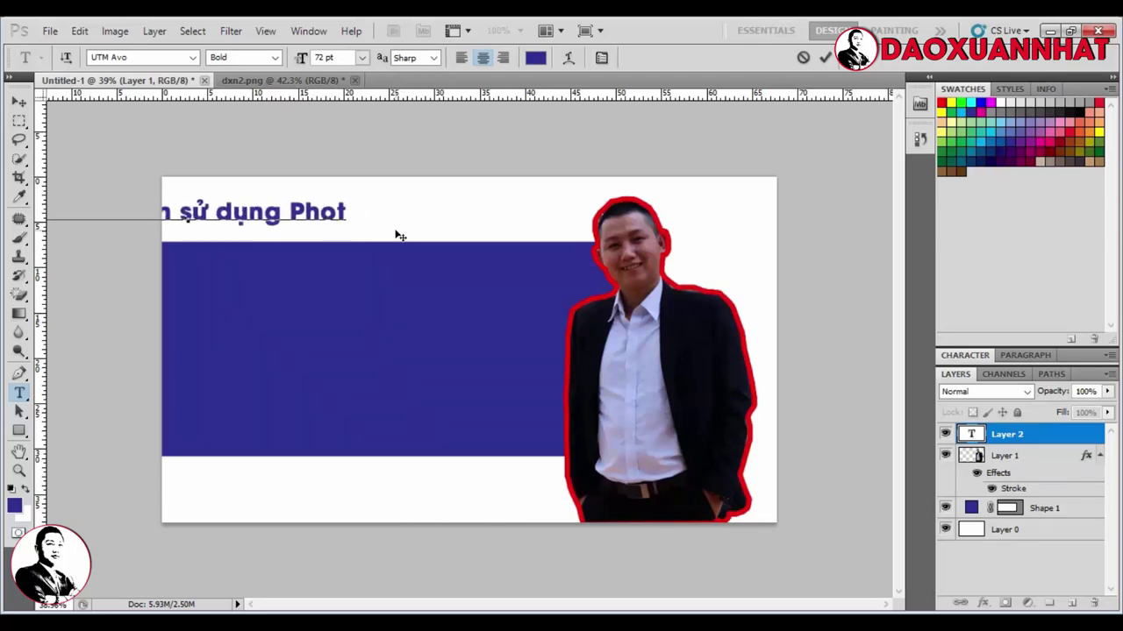
{"action": "type", "text": "osho"}
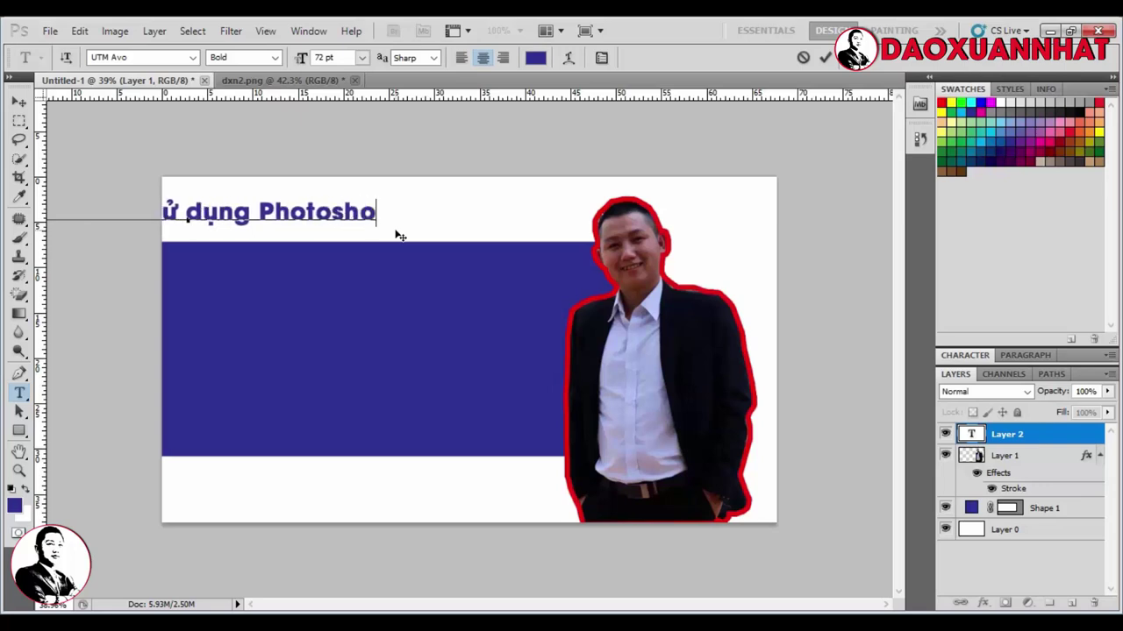
{"action": "type", "text": "p"}
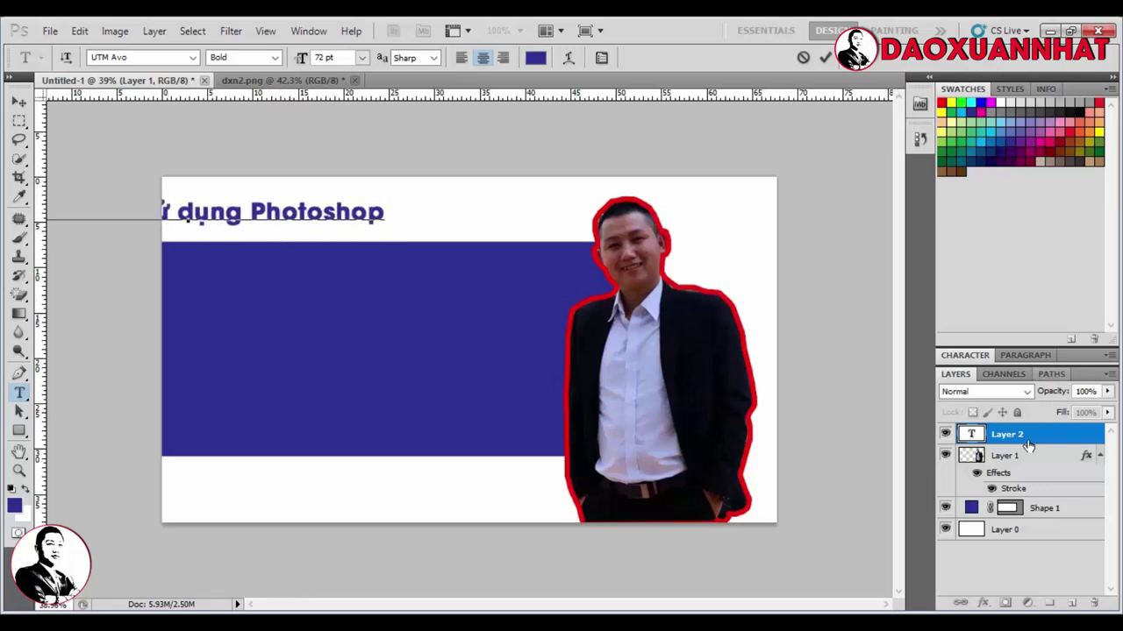
{"action": "left_click", "coordinate": [1028, 441]}
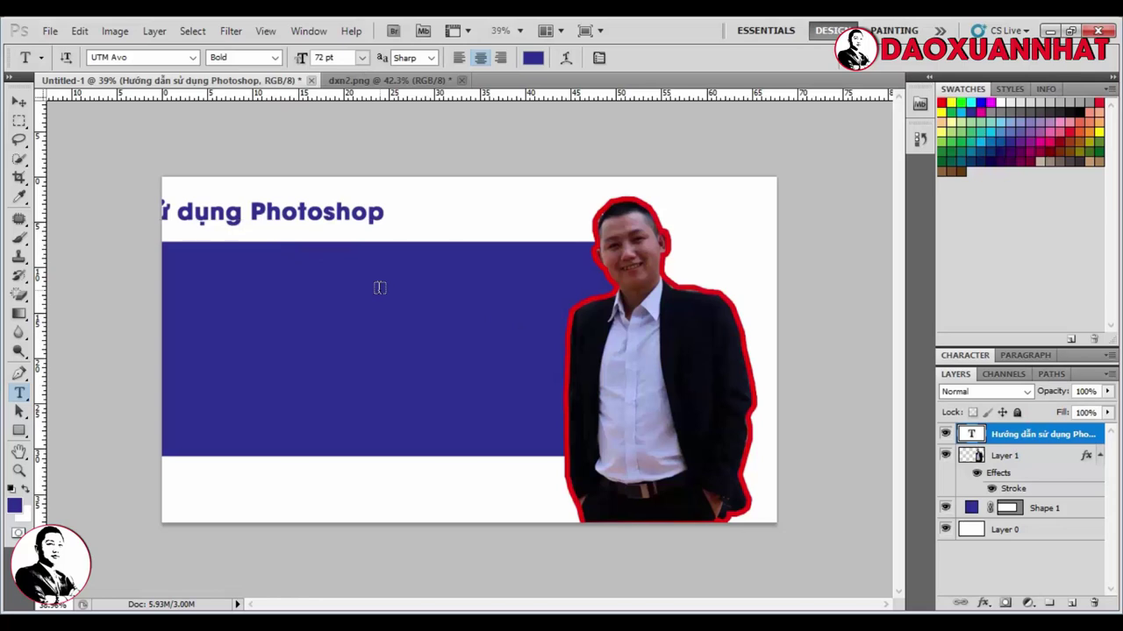
Colour the whole title yellow and move it into the middle of the blue panel.
{"action": "left_click", "coordinate": [364, 216]}
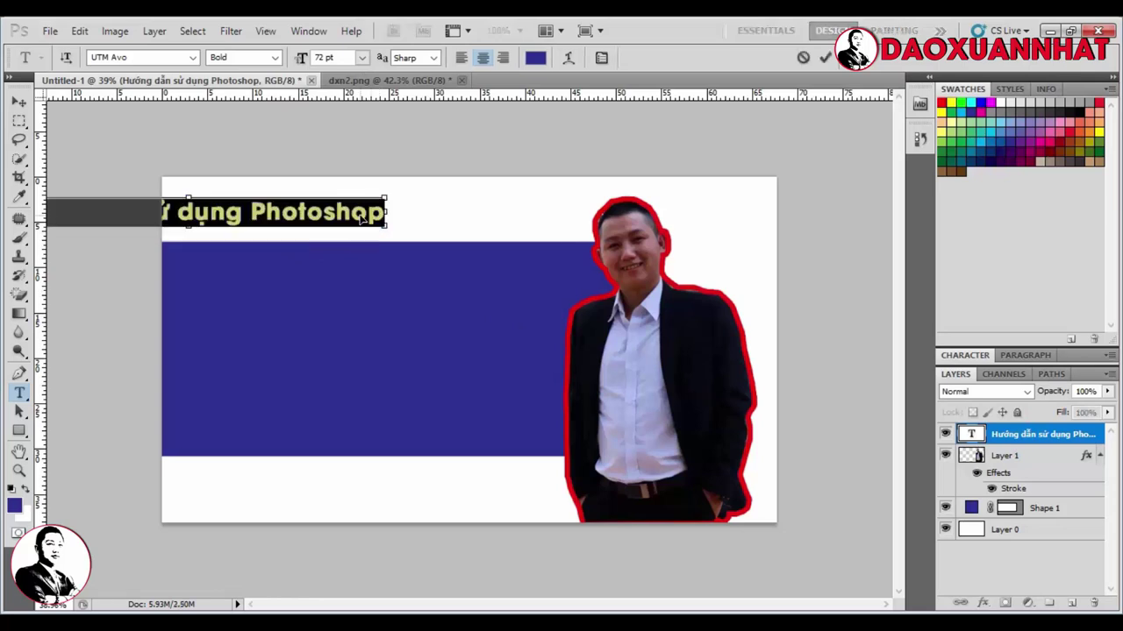
{"action": "key", "text": "ctrl+a"}
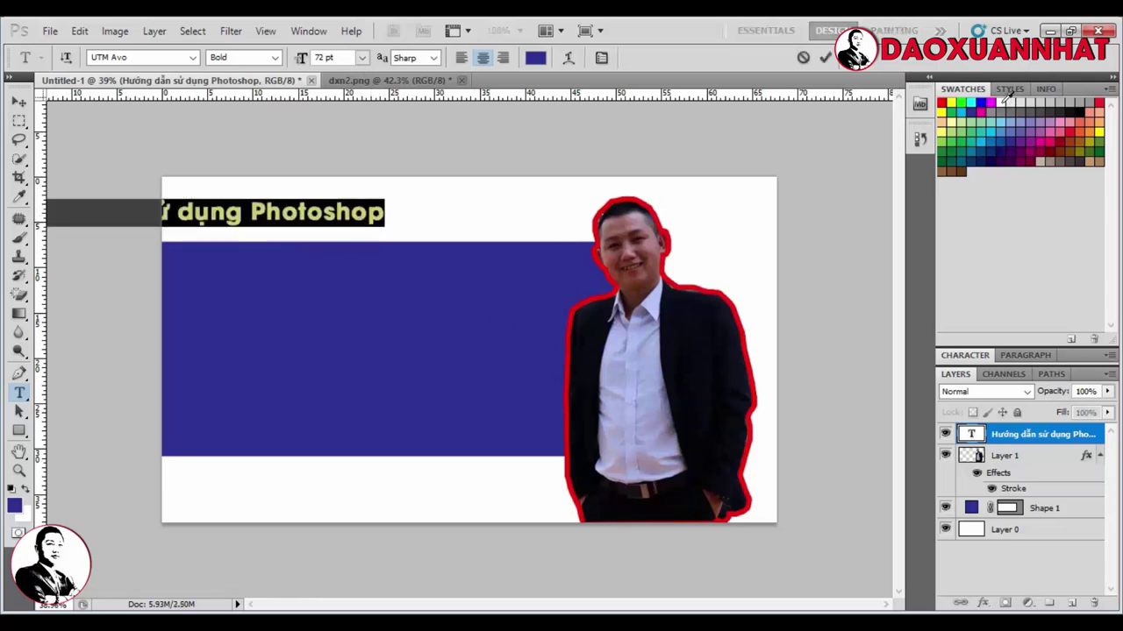
{"action": "left_click", "coordinate": [951, 103]}
{"action": "left_click", "coordinate": [1066, 434]}
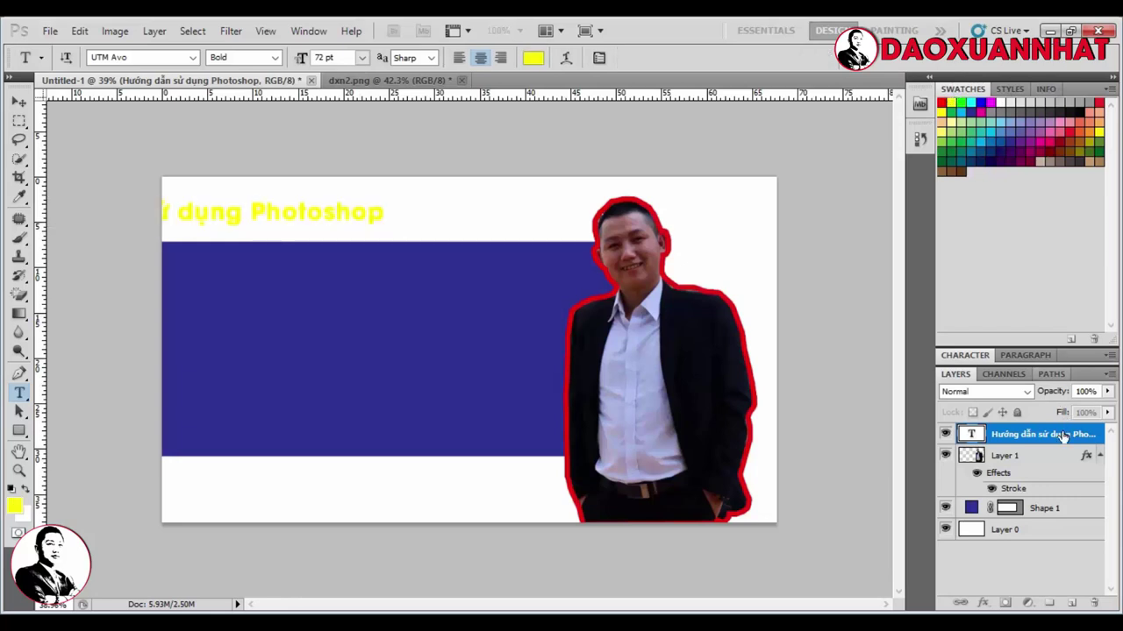
{"action": "key", "text": "ctrl+t"}
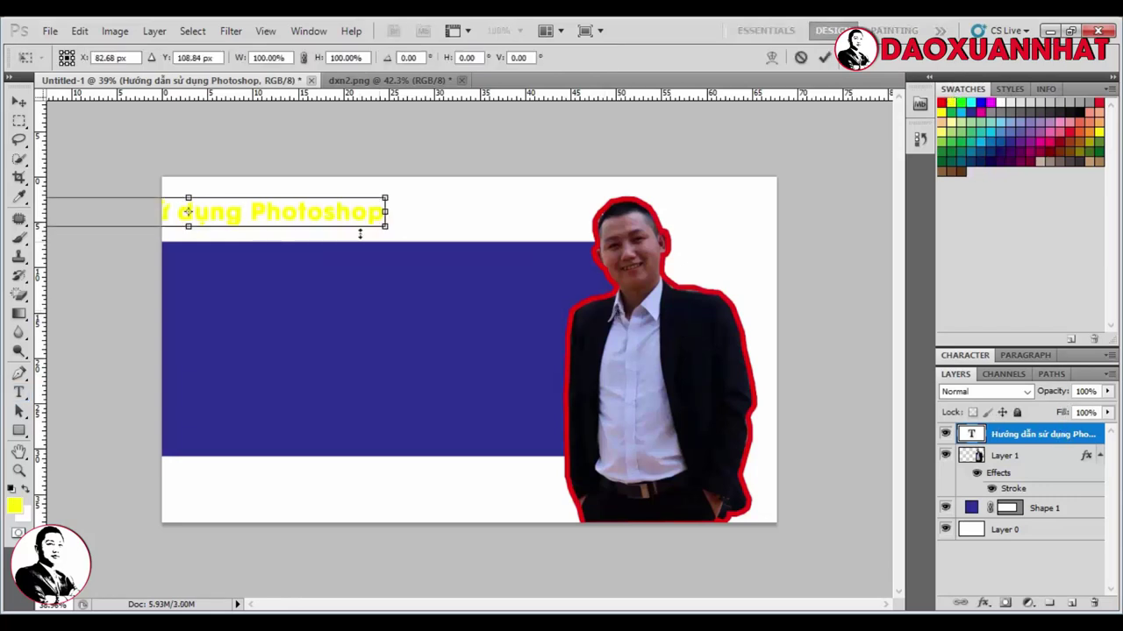
{"action": "left_click_drag", "start_coordinate": [315, 211], "coordinate": [503, 342]}
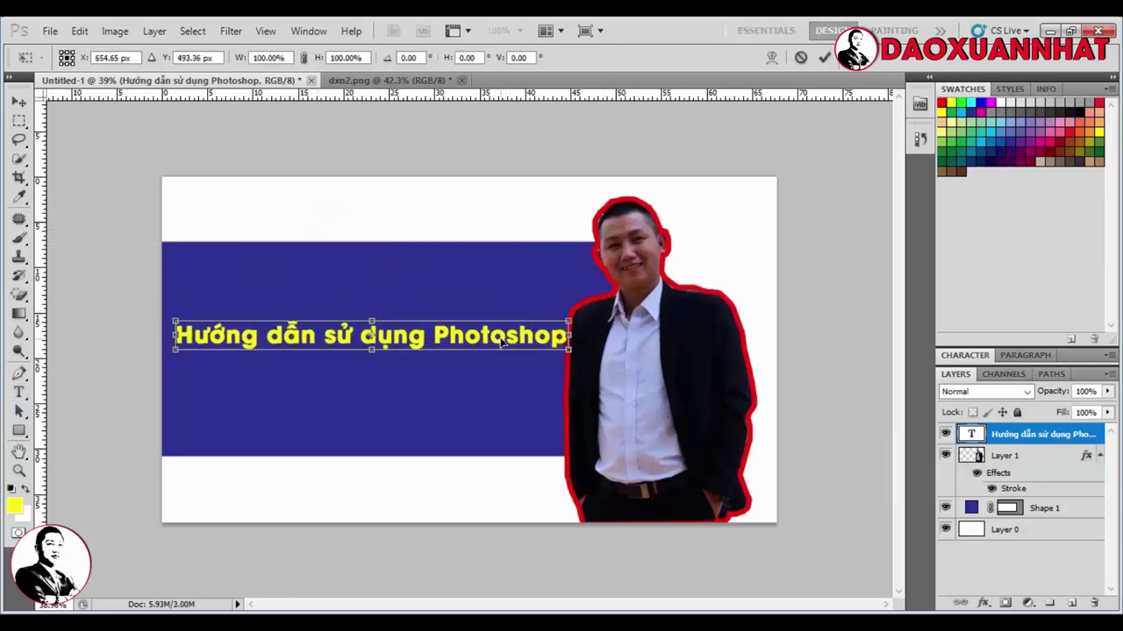
{"action": "key", "text": "Return"}
Break the title into two lines before 'sử' and enlarge it about 135% on the panel.
{"action": "left_click", "coordinate": [325, 335]}
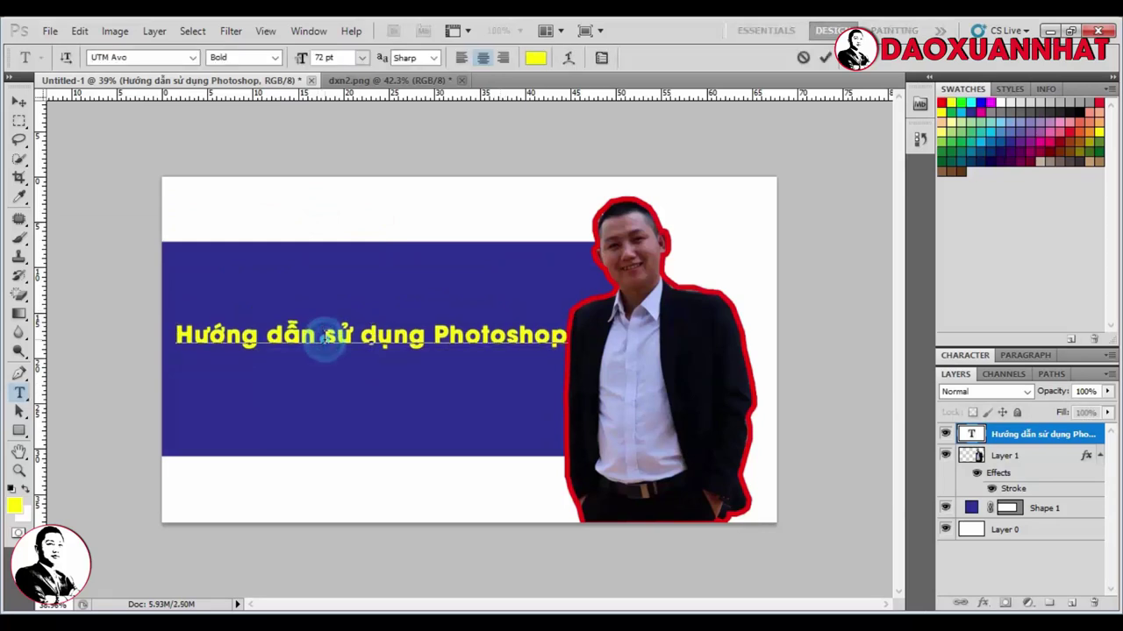
{"action": "key", "text": "BackSpace"}
{"action": "key", "text": "Return"}
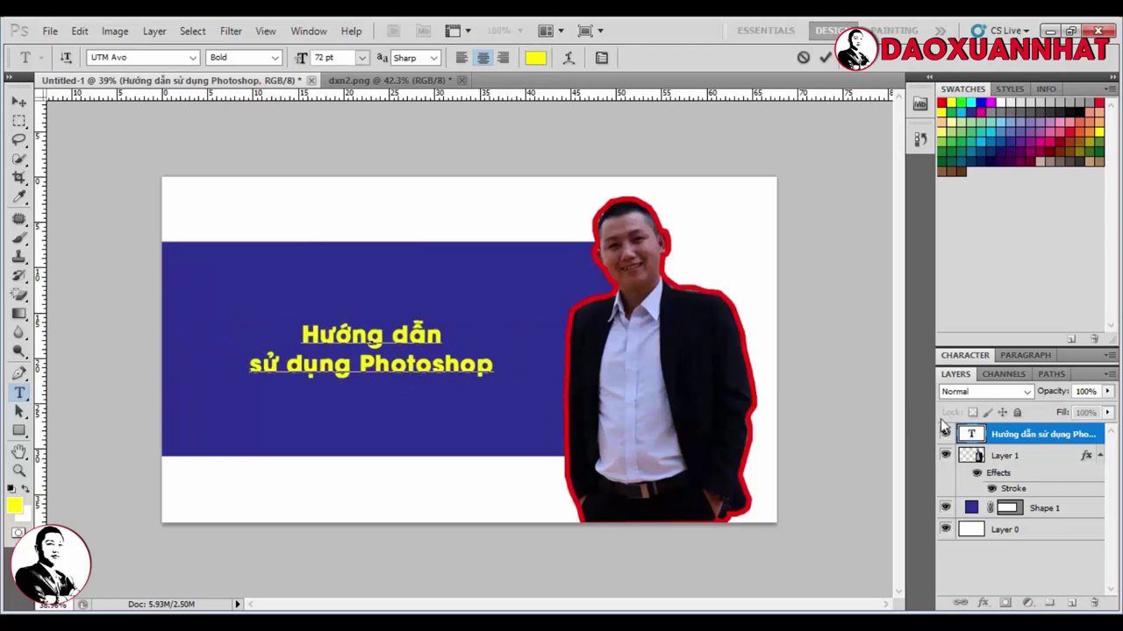
{"action": "left_click", "coordinate": [1050, 439]}
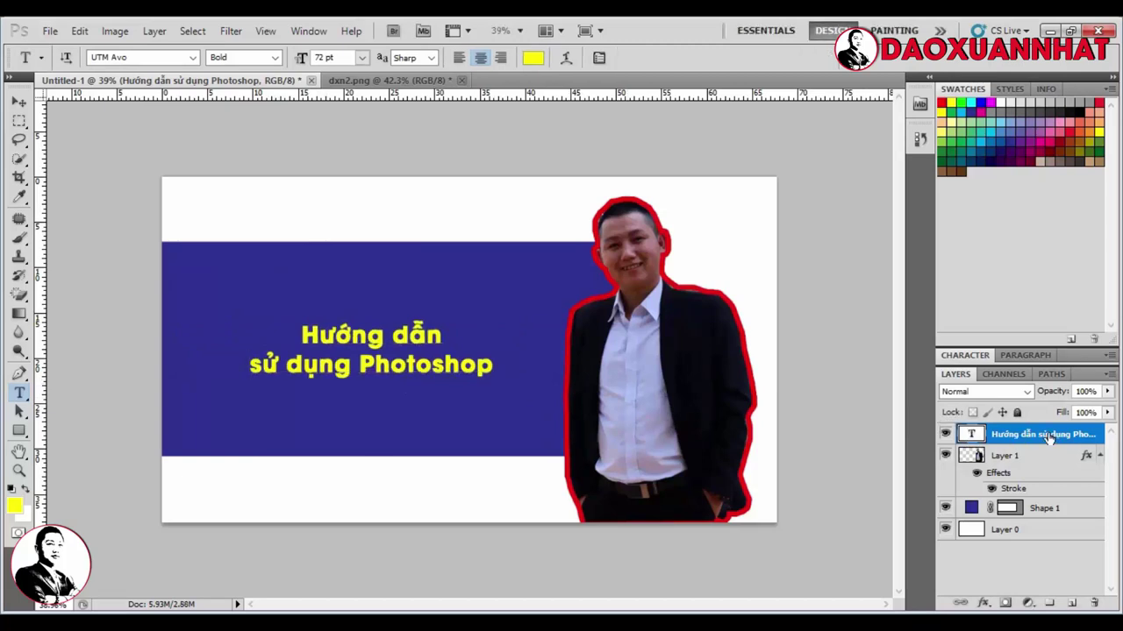
{"action": "key", "text": "ctrl+t"}
{"action": "mouse_move", "coordinate": [502, 378]}
{"action": "left_mouse_down"}
{"action": "mouse_move", "coordinate": [432, 338]}
{"action": "mouse_move", "coordinate": [523, 407]}
{"action": "left_mouse_up"}
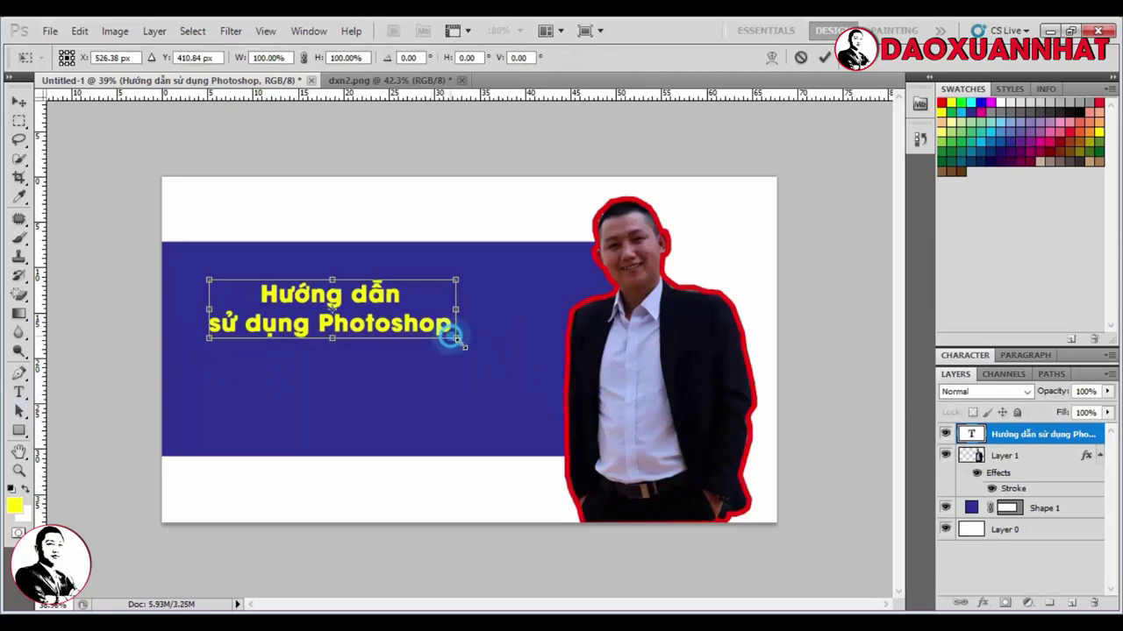
{"action": "left_click_drag", "start_coordinate": [472, 311], "coordinate": [466, 341]}
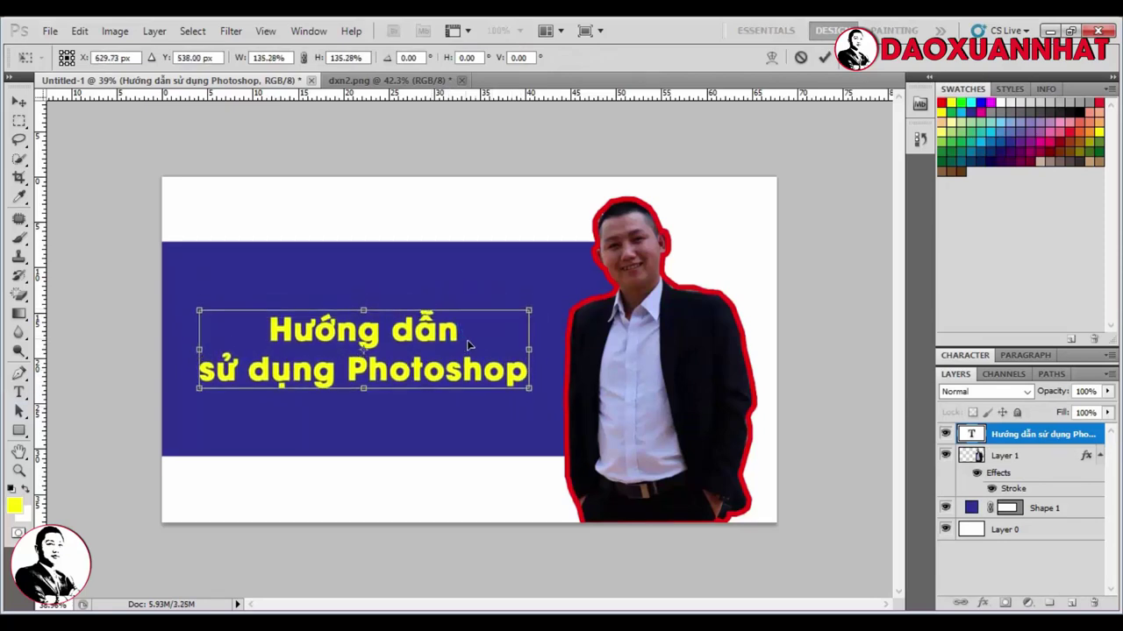
{"action": "key", "text": "Return"}
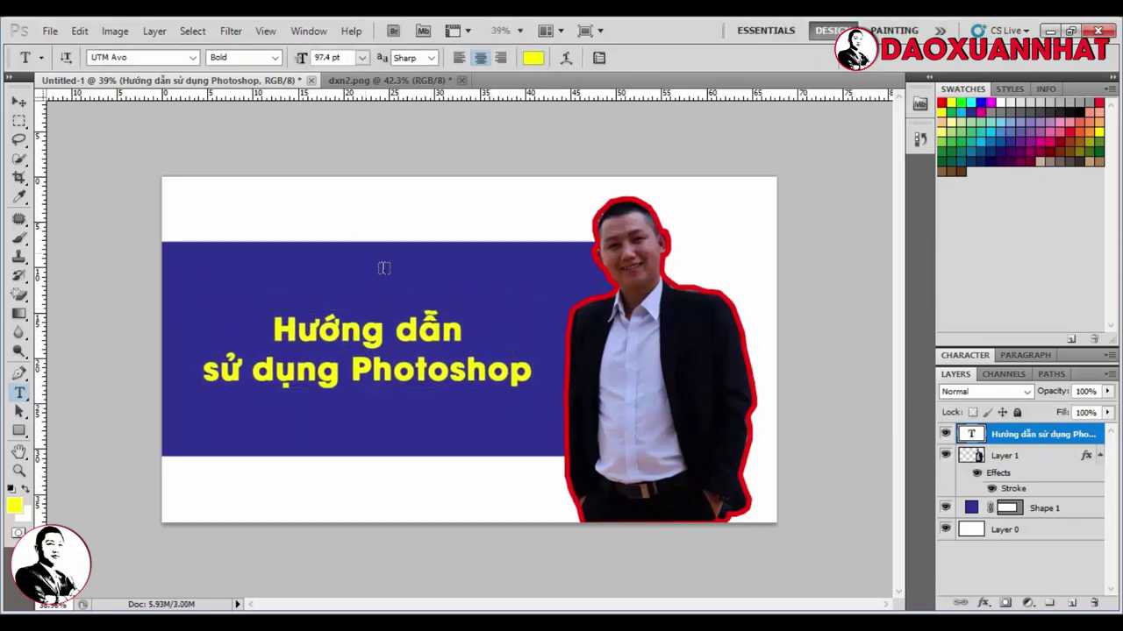
{"action": "left_click", "coordinate": [50, 31]}
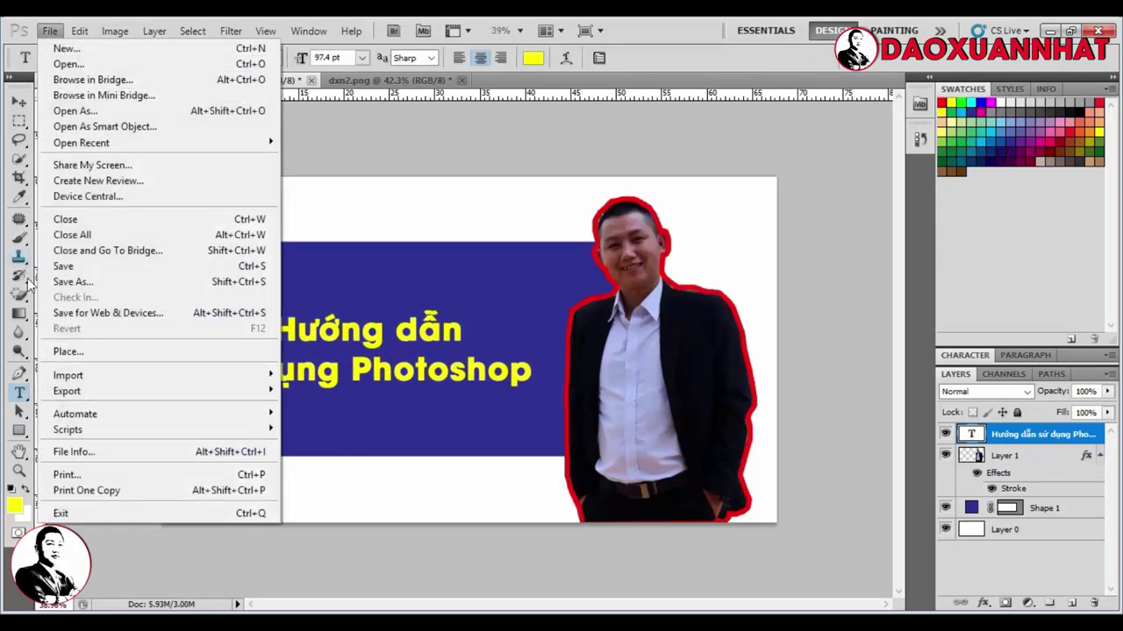
Place IMG_1706 scaled to about 42% in the white strip below the blue panel.
{"action": "left_click", "coordinate": [98, 351]}
{"action": "double_click", "coordinate": [213, 196]}
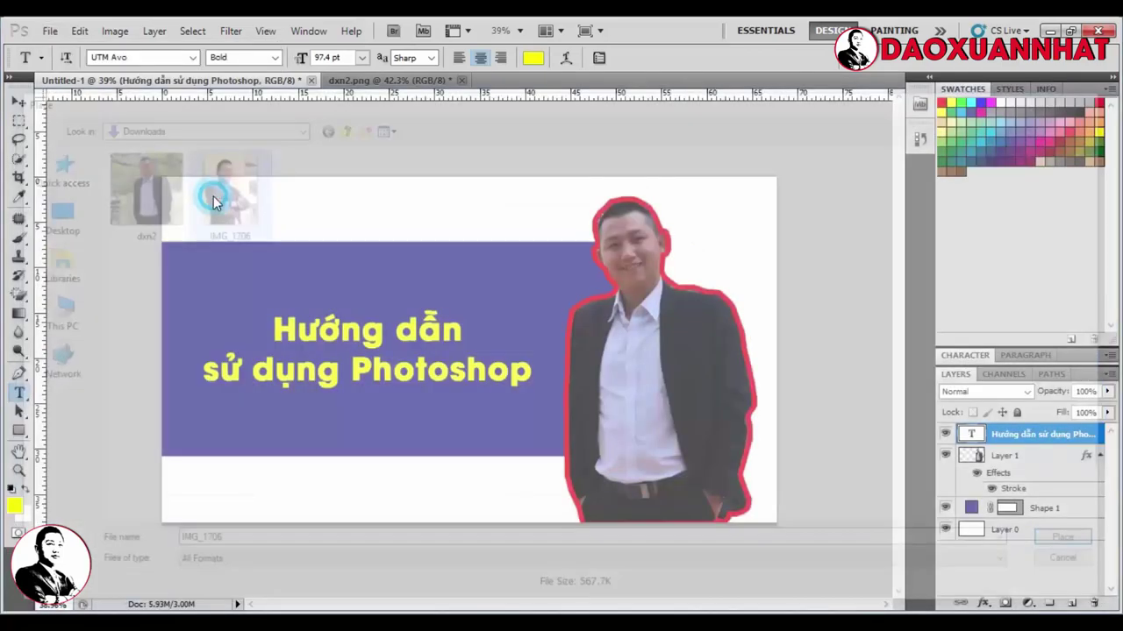
{"action": "left_click_drag", "start_coordinate": [538, 445], "coordinate": [458, 335]}
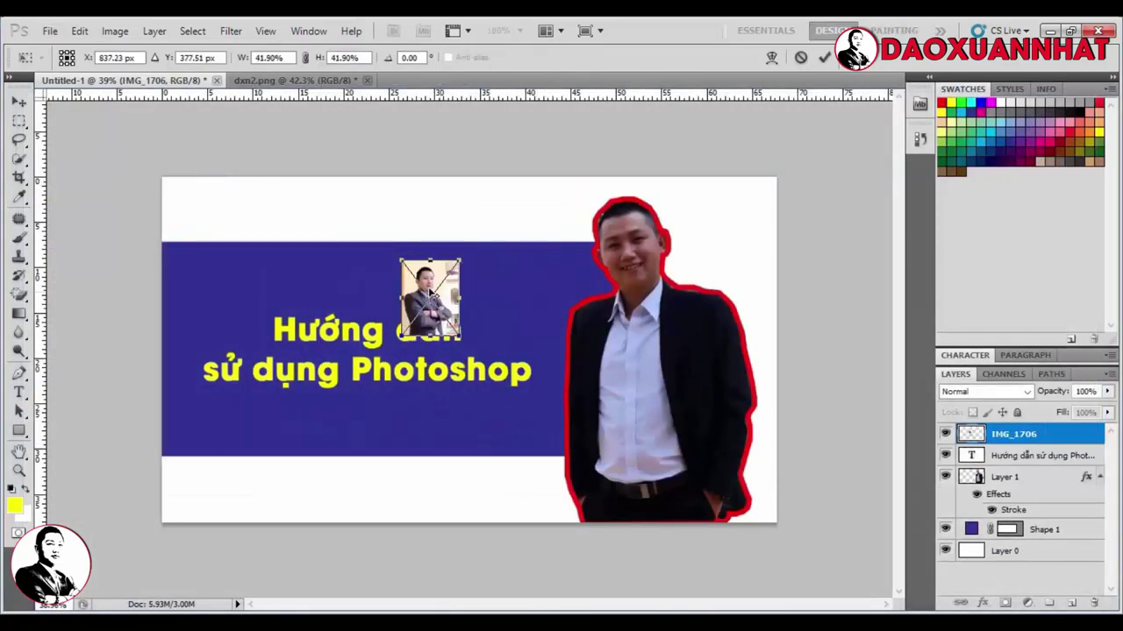
{"action": "mouse_move", "coordinate": [433, 281]}
{"action": "left_mouse_down"}
{"action": "mouse_move", "coordinate": [505, 461]}
{"action": "mouse_move", "coordinate": [497, 458]}
{"action": "left_mouse_up"}
{"action": "key", "text": "Return"}
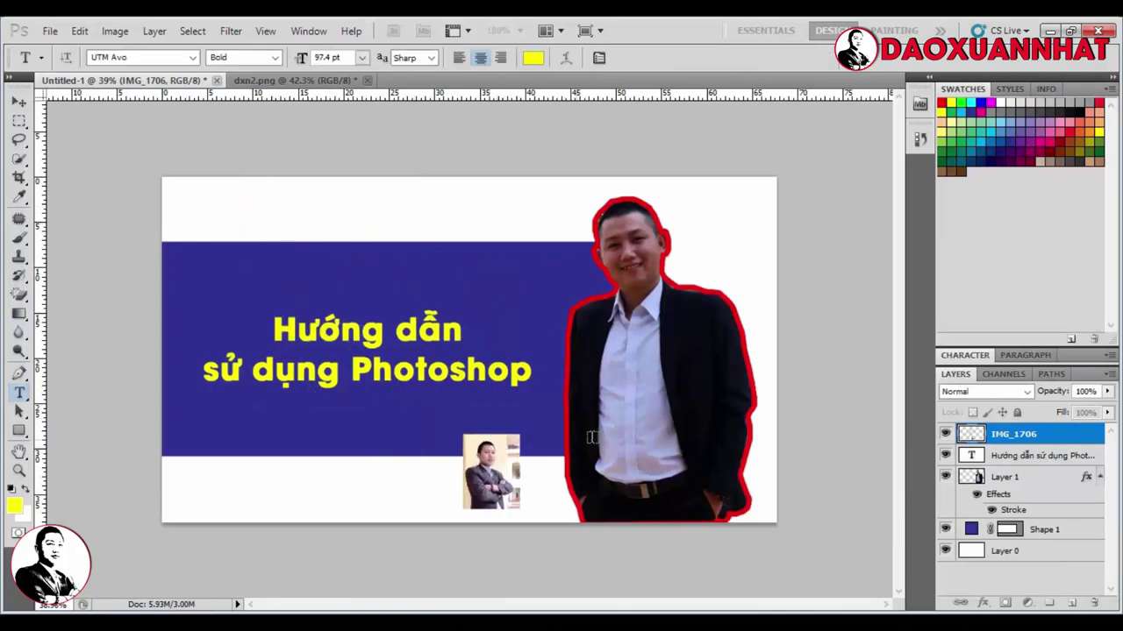
Draw a circle with the Ellipse tool over the small portrait photo.
{"action": "right_click", "coordinate": [19, 430]}
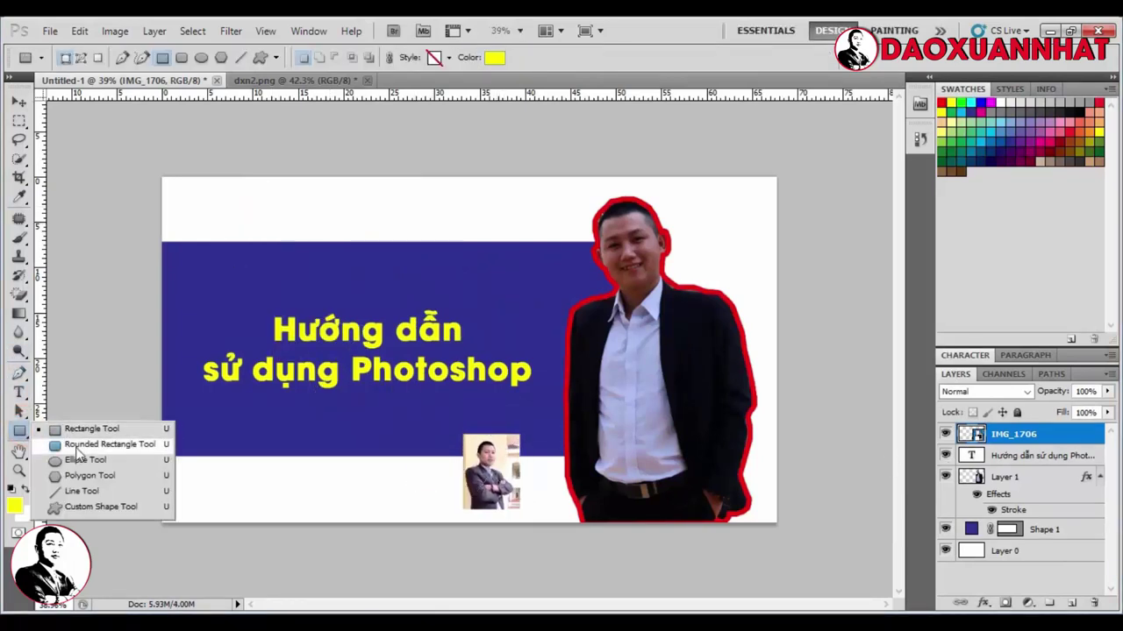
{"action": "left_click", "coordinate": [106, 459]}
{"action": "left_click_drag", "start_coordinate": [463, 435], "coordinate": [526, 517]}
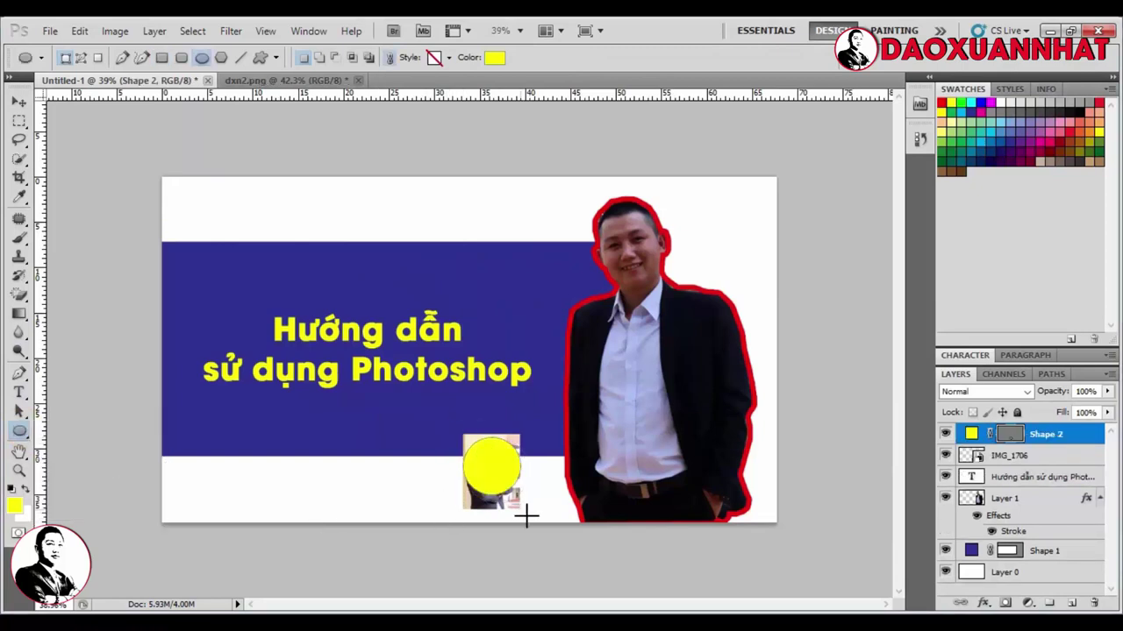
Move IMG_1706 above Shape 2 and clip it into the yellow circle.
{"action": "left_click", "coordinate": [1022, 456]}
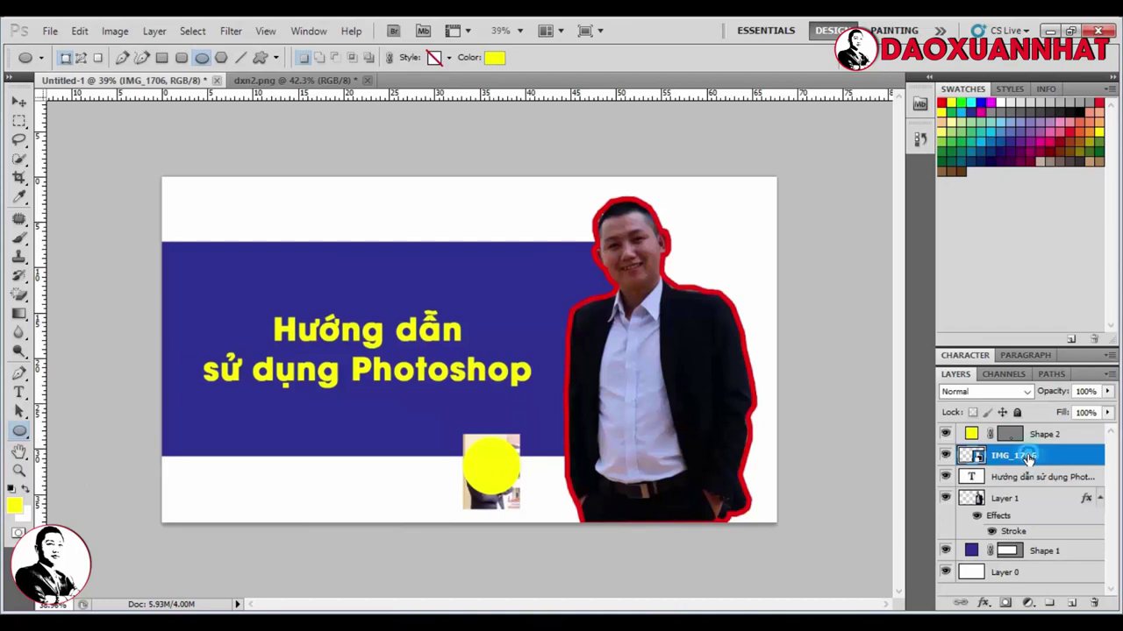
{"action": "left_click_drag", "start_coordinate": [1022, 456], "coordinate": [1048, 429]}
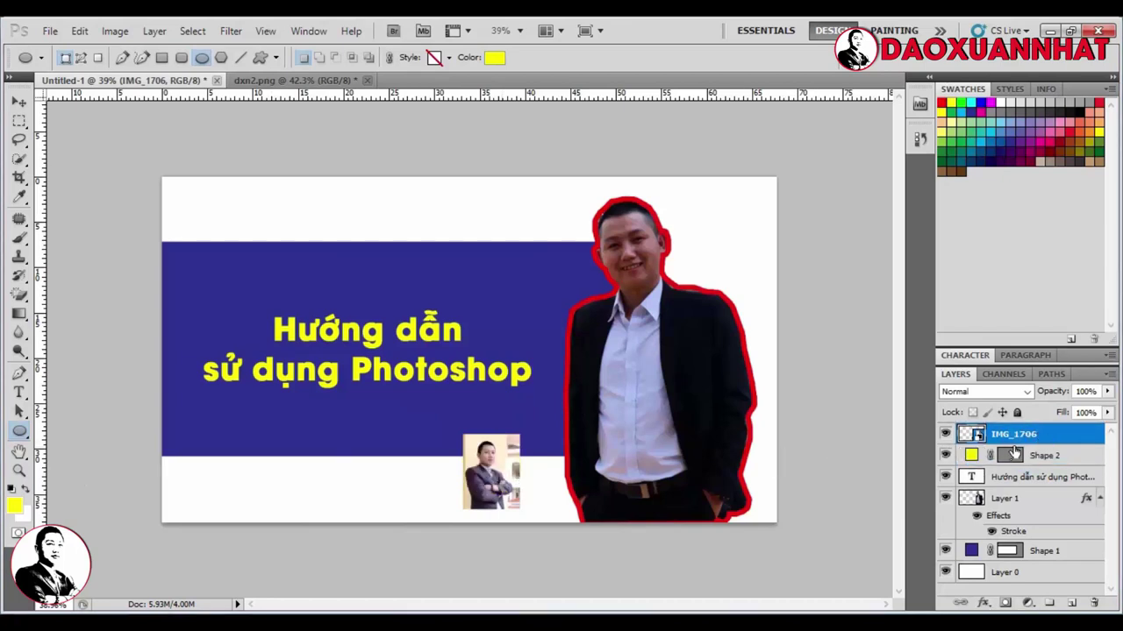
{"action": "right_click", "coordinate": [1051, 436]}
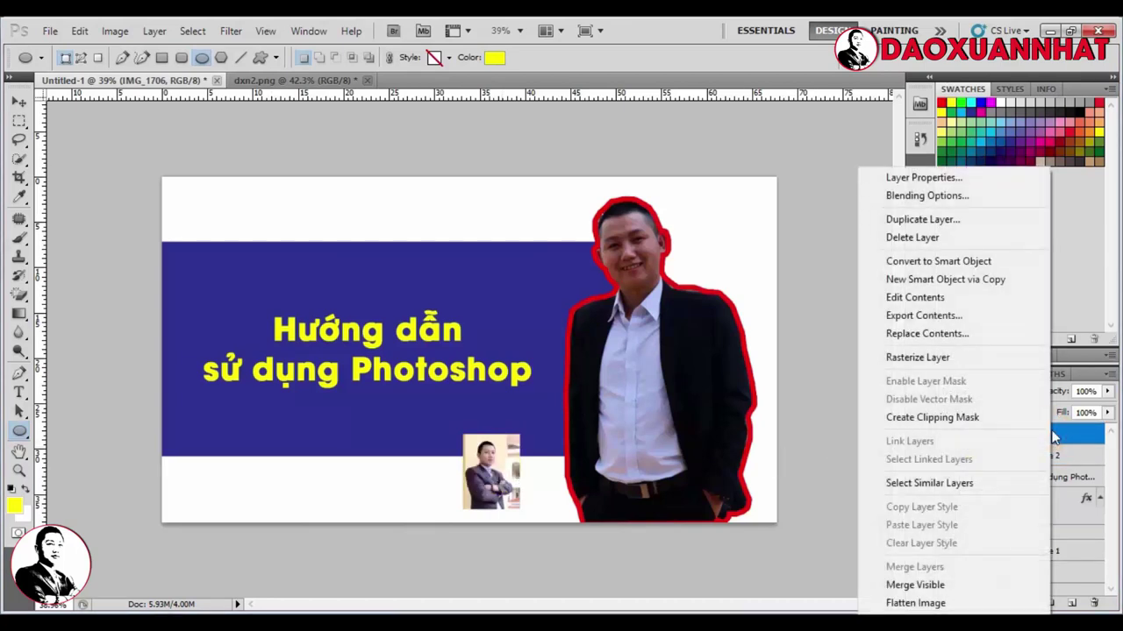
{"action": "left_click", "coordinate": [1000, 420]}
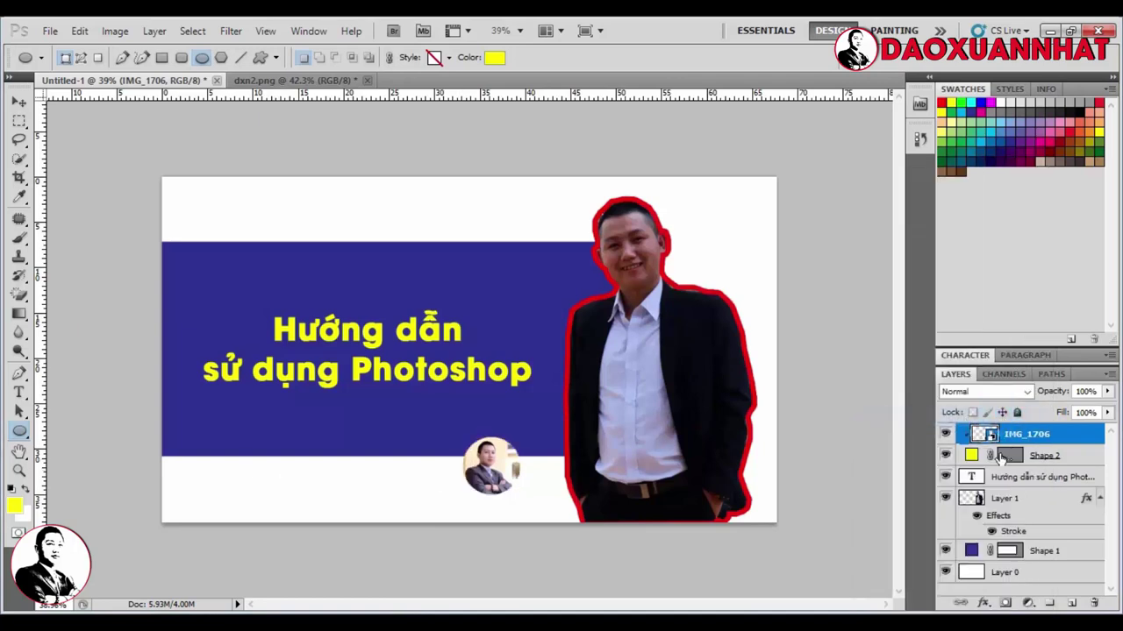
Move the photo and circle together to the blue panel's top-left corner.
{"action": "left_click", "coordinate": [1051, 458], "text": "shift"}
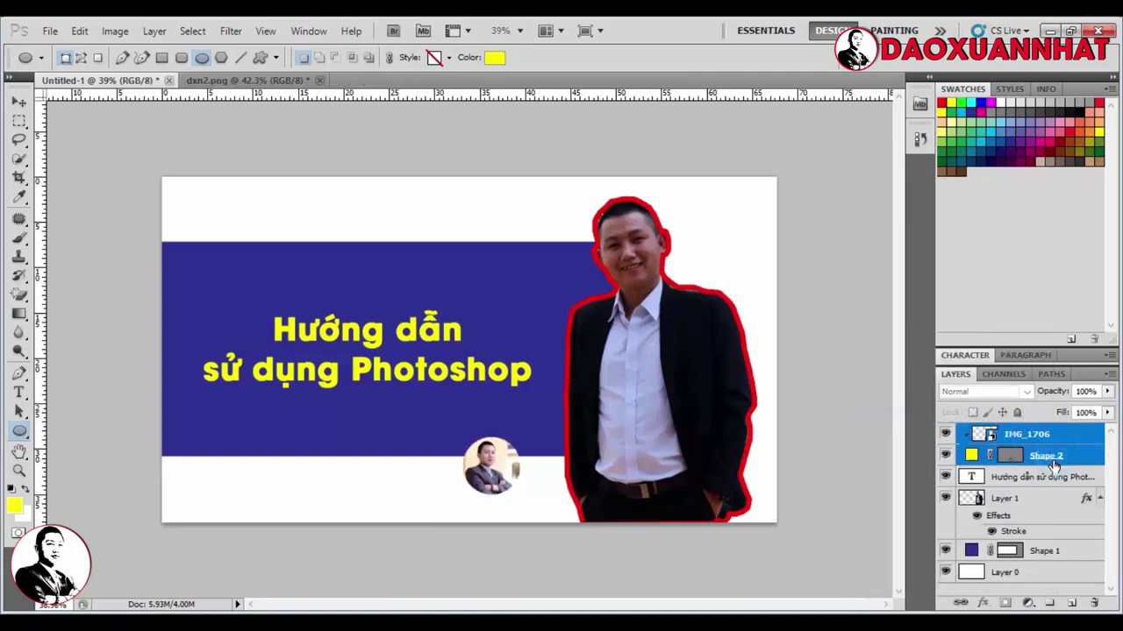
{"action": "key", "text": "ctrl+t"}
{"action": "mouse_move", "coordinate": [523, 454]}
{"action": "left_mouse_down"}
{"action": "mouse_move", "coordinate": [345, 467]}
{"action": "mouse_move", "coordinate": [222, 279]}
{"action": "left_mouse_up"}
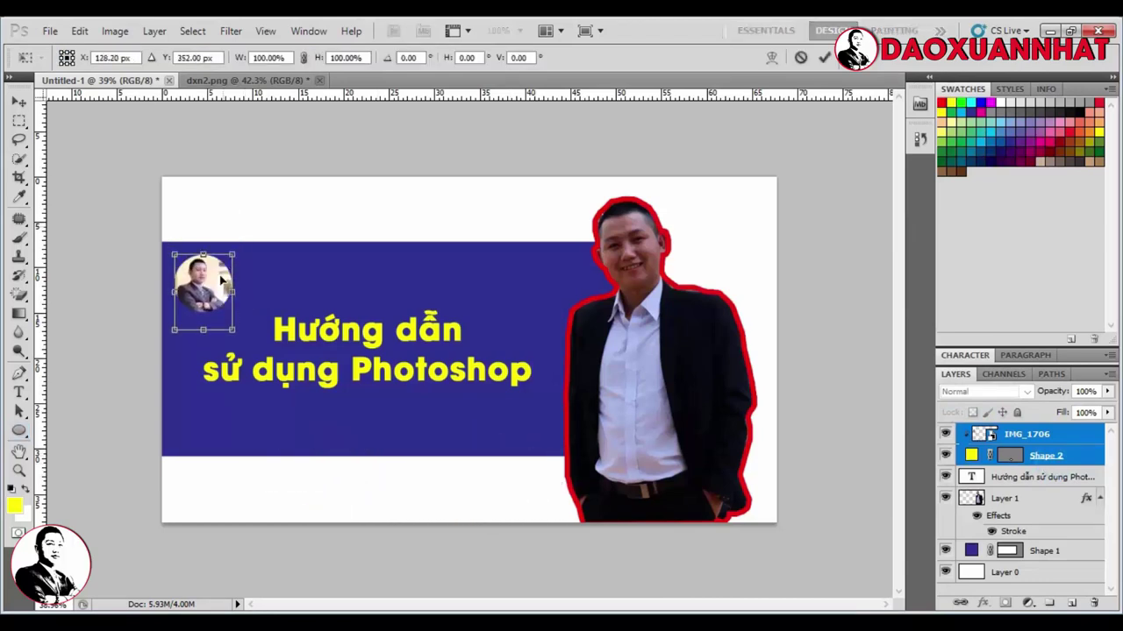
{"action": "key", "text": "Return"}
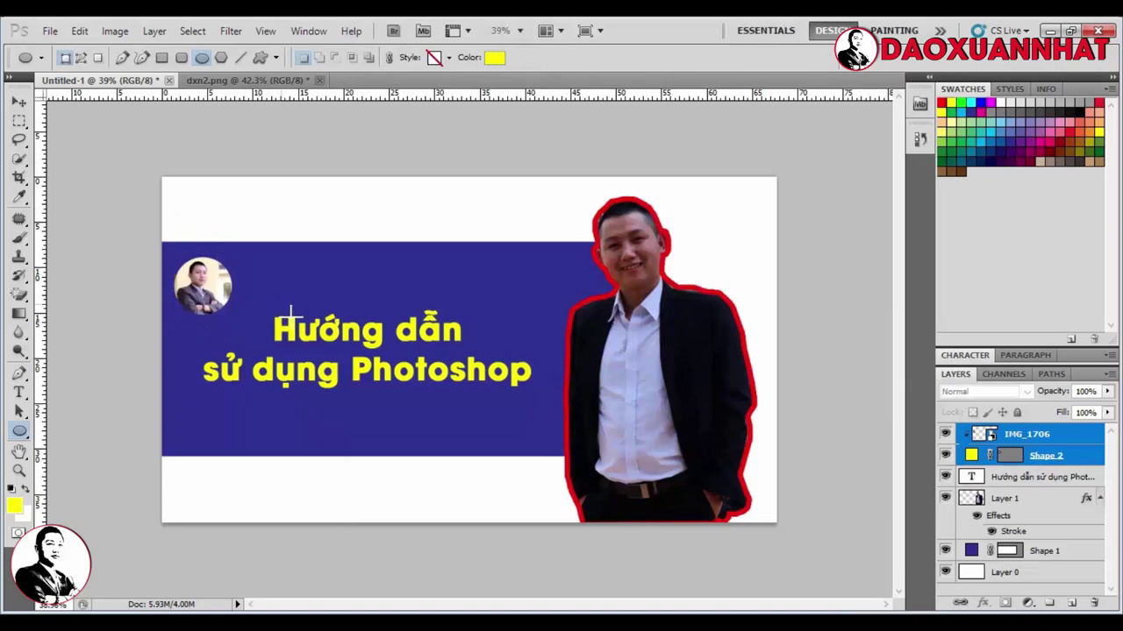
Give the Shape 2 circle a slightly thickened red (e30c0c) Stroke effect.
{"action": "left_click", "coordinate": [1057, 435]}
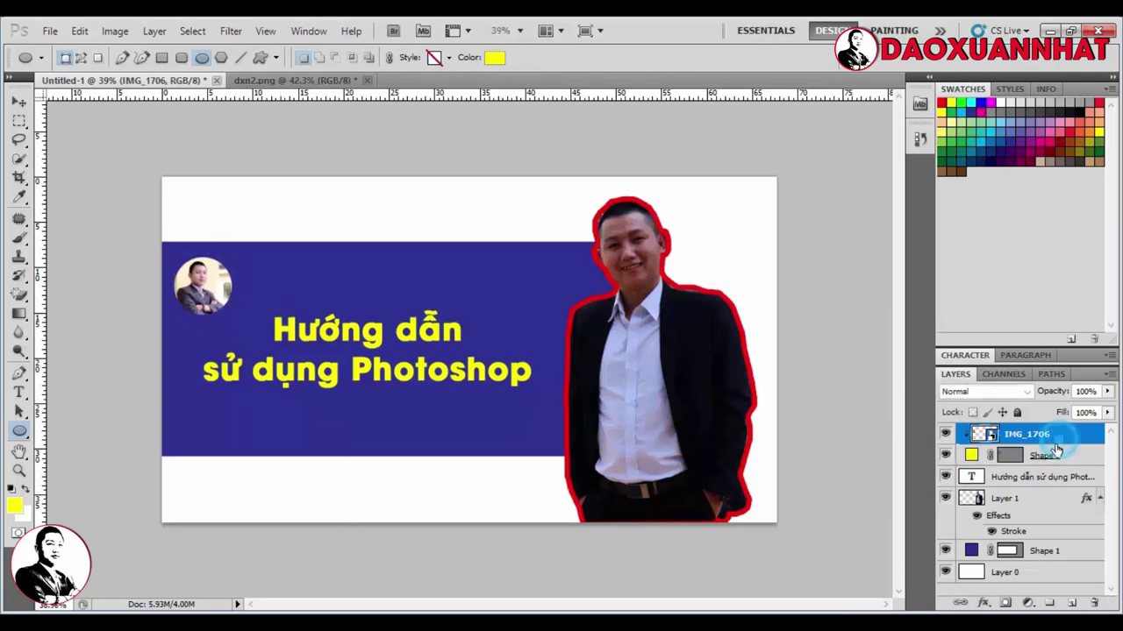
{"action": "left_click", "coordinate": [1053, 455]}
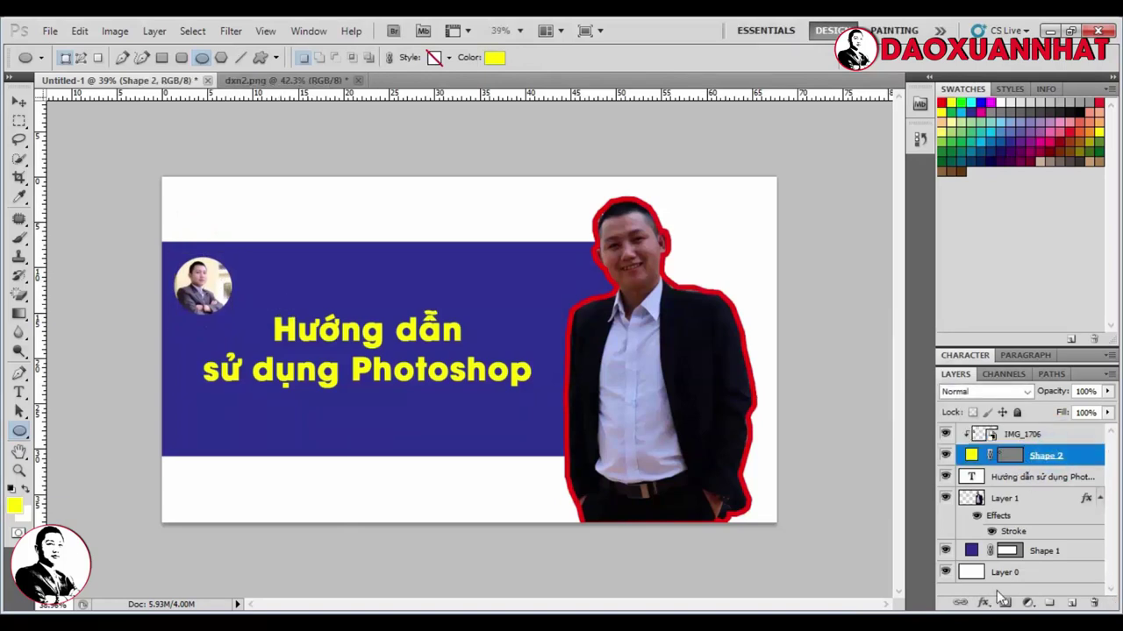
{"action": "left_click", "coordinate": [983, 602]}
{"action": "left_click", "coordinate": [993, 584]}
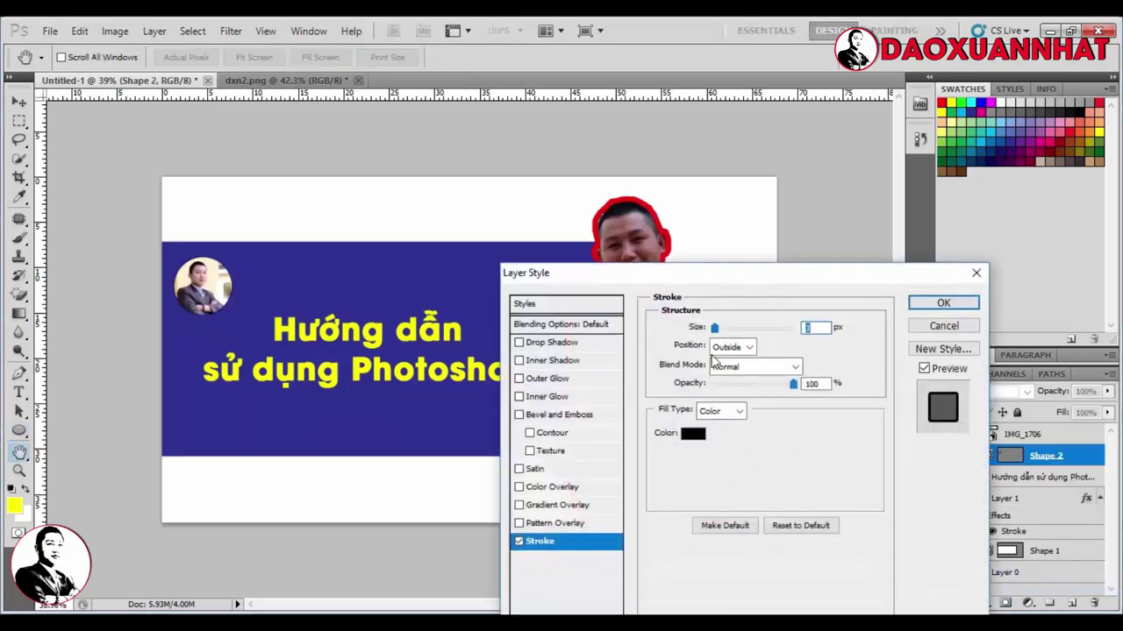
{"action": "left_click", "coordinate": [692, 434]}
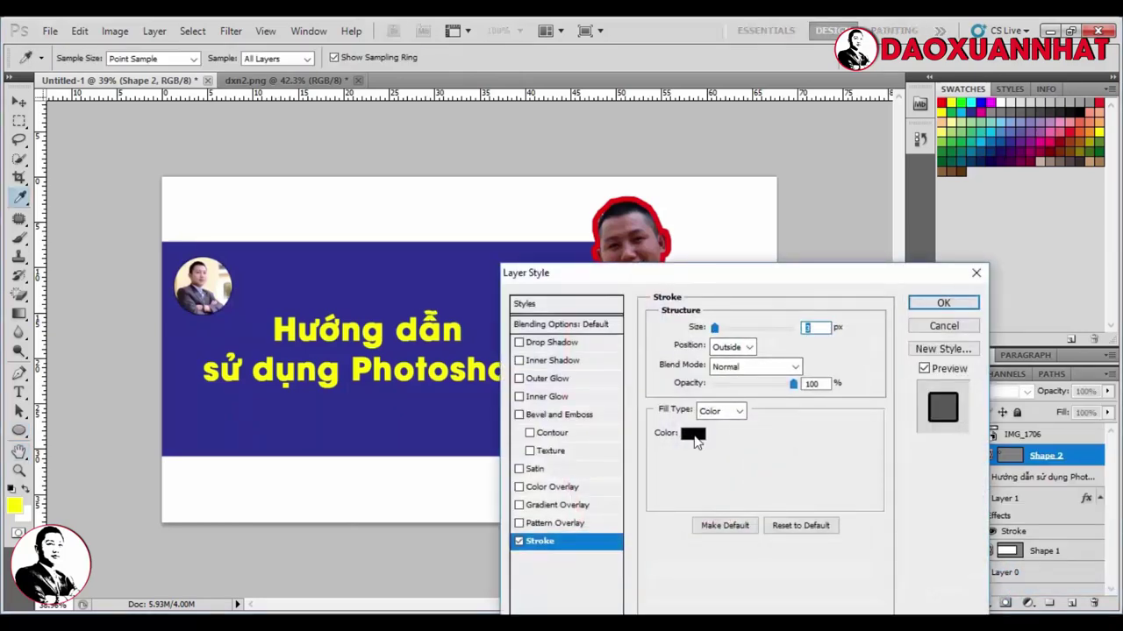
{"action": "left_click", "coordinate": [545, 184]}
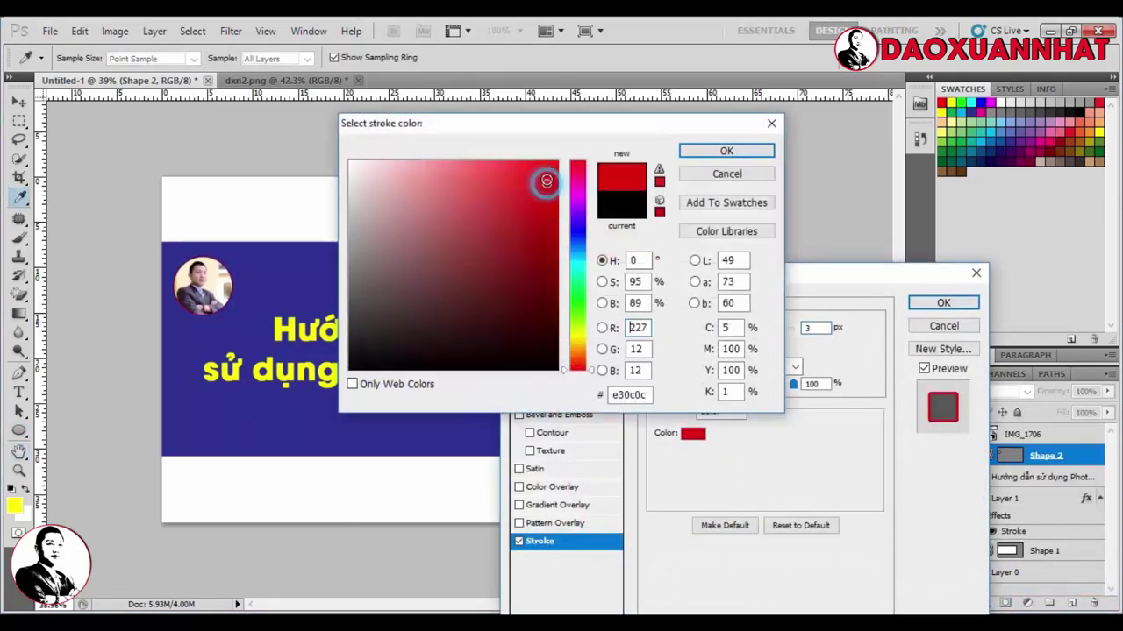
{"action": "left_click", "coordinate": [725, 150]}
{"action": "left_click_drag", "start_coordinate": [715, 329], "coordinate": [719, 331]}
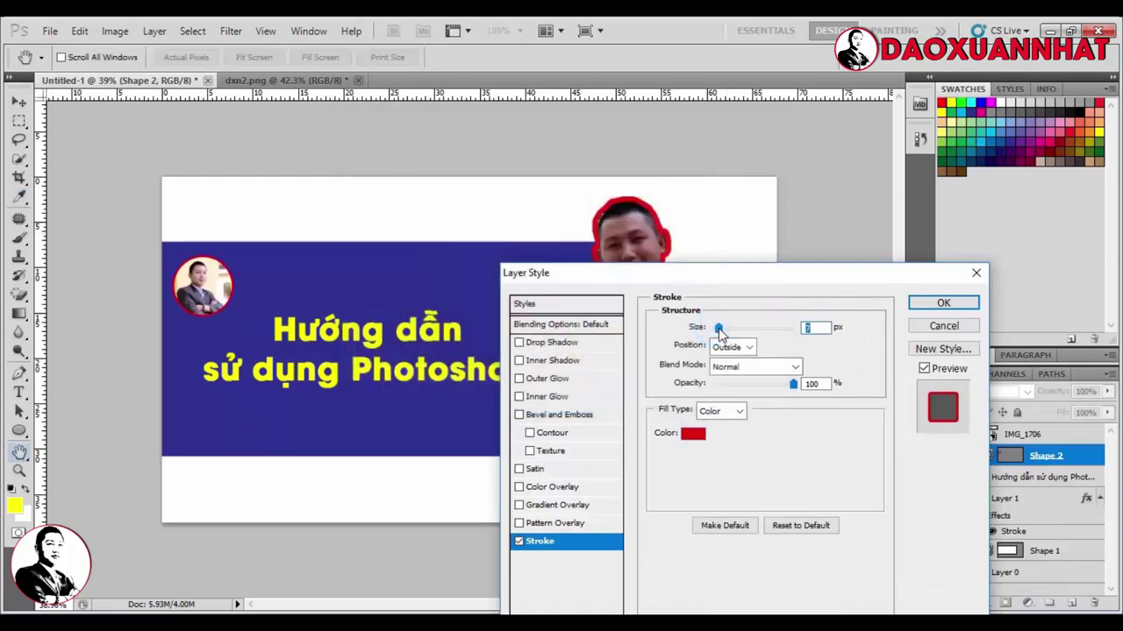
{"action": "left_click", "coordinate": [935, 301]}
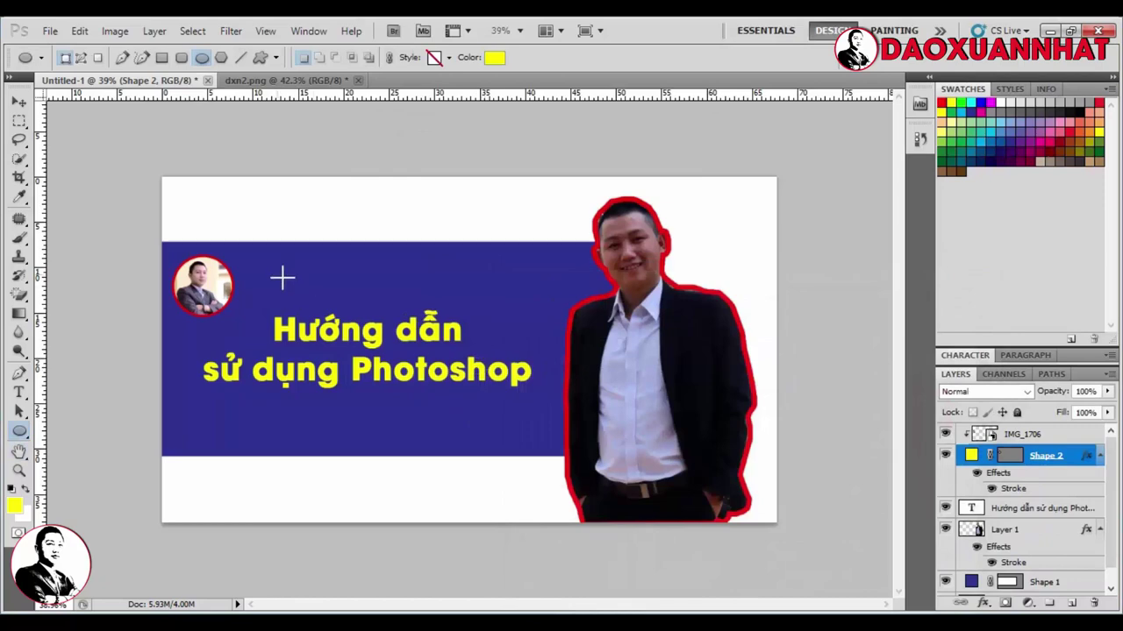
Place the logo PNG from D:\DAOXUANNHAT\Thông tin giới thiệu Nhất below the title text.
{"action": "left_click", "coordinate": [50, 31]}
{"action": "mouse_move", "coordinate": [76, 414]}
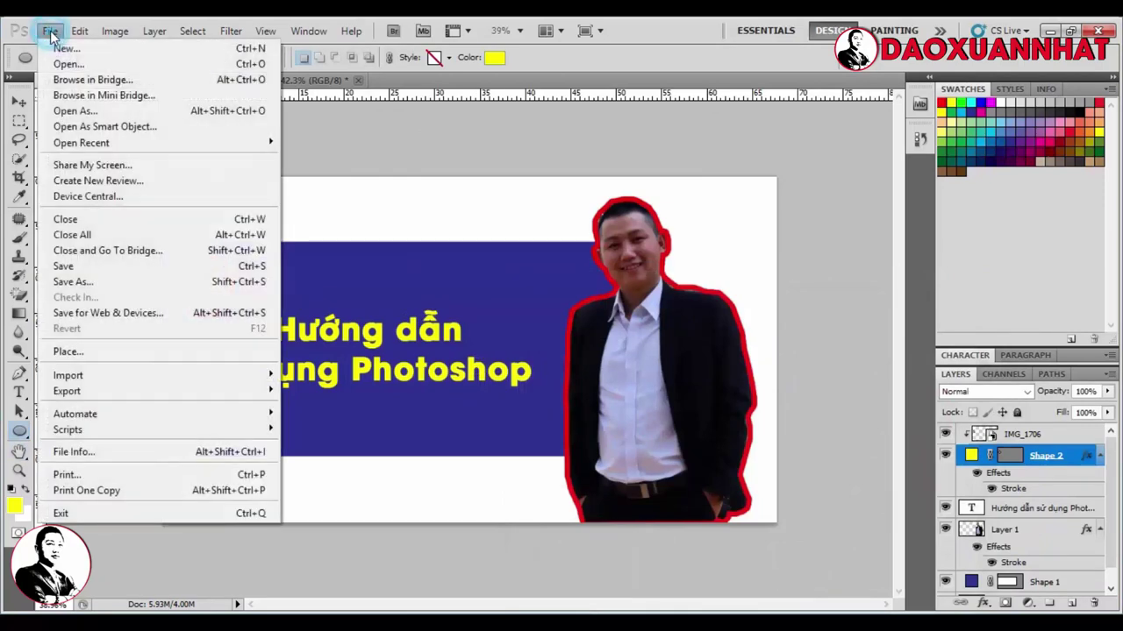
{"action": "left_click", "coordinate": [137, 351]}
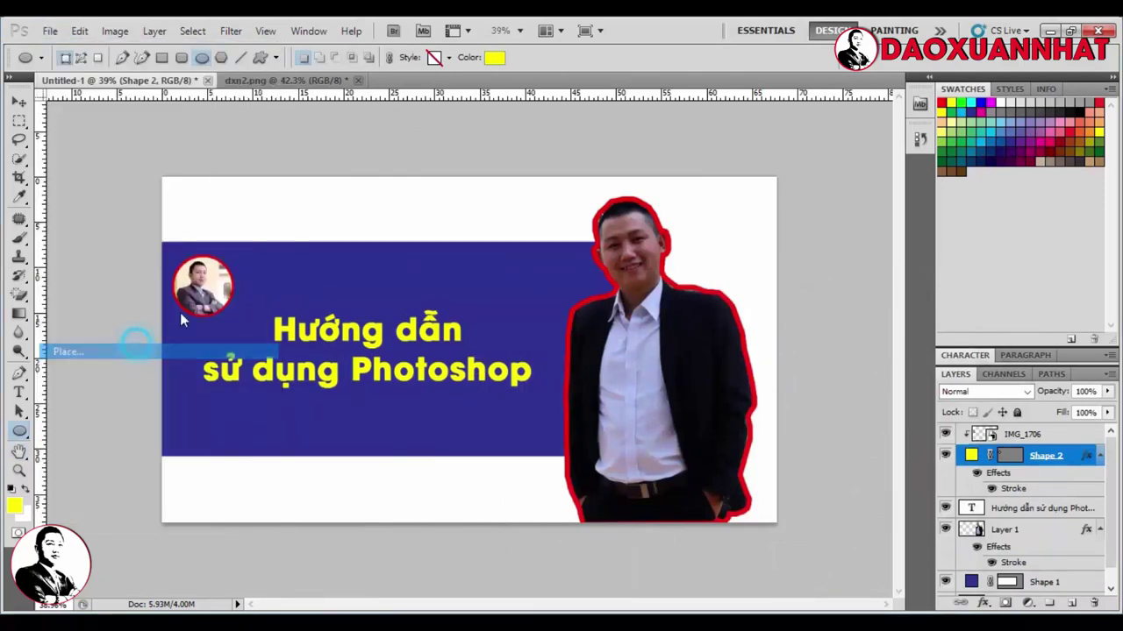
{"action": "left_click", "coordinate": [47, 314]}
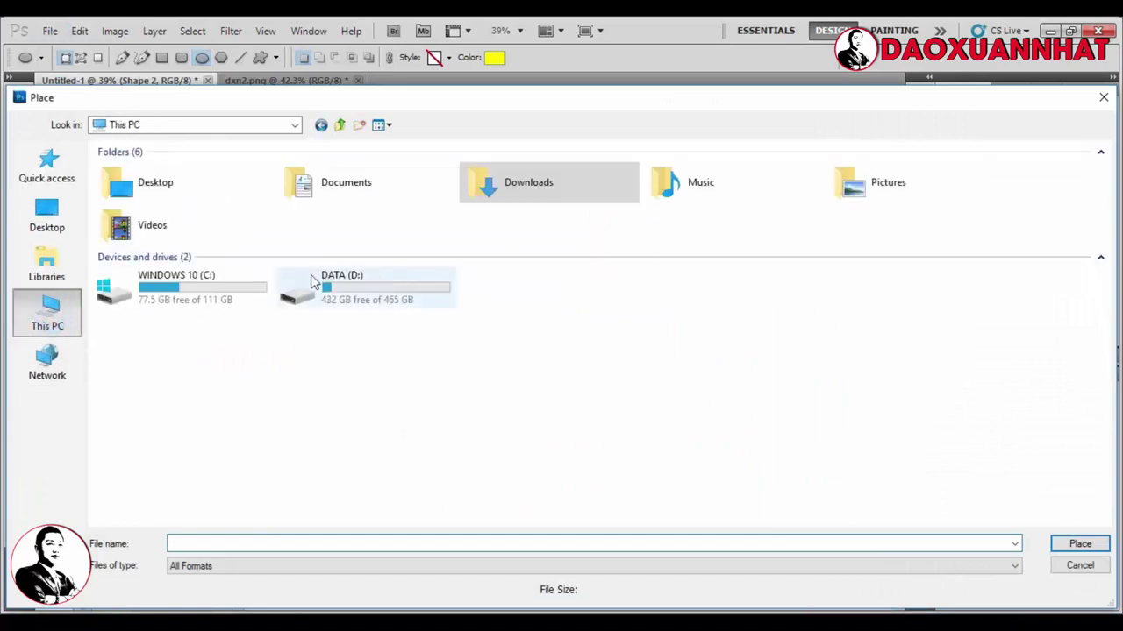
{"action": "left_click", "coordinate": [372, 300]}
{"action": "double_click", "coordinate": [372, 300]}
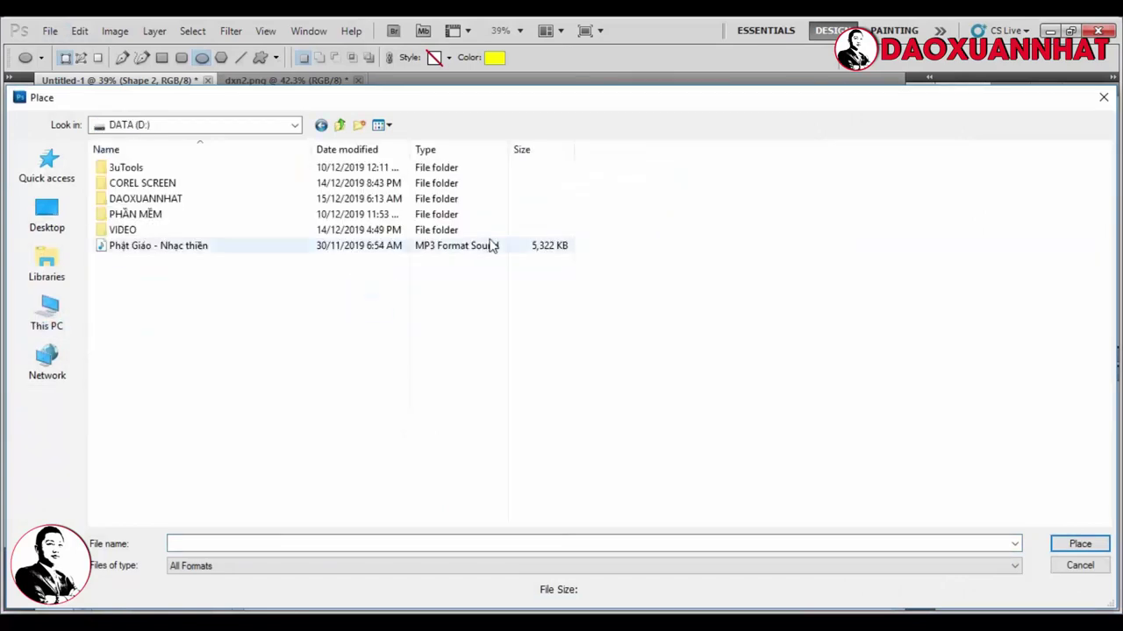
{"action": "double_click", "coordinate": [263, 198]}
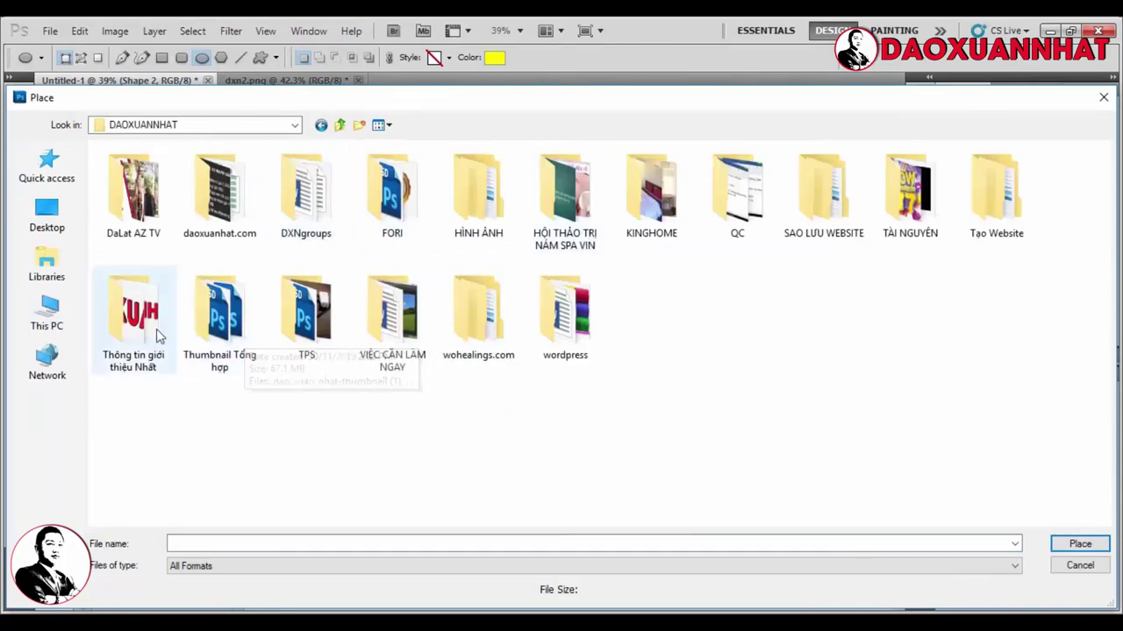
{"action": "double_click", "coordinate": [156, 329]}
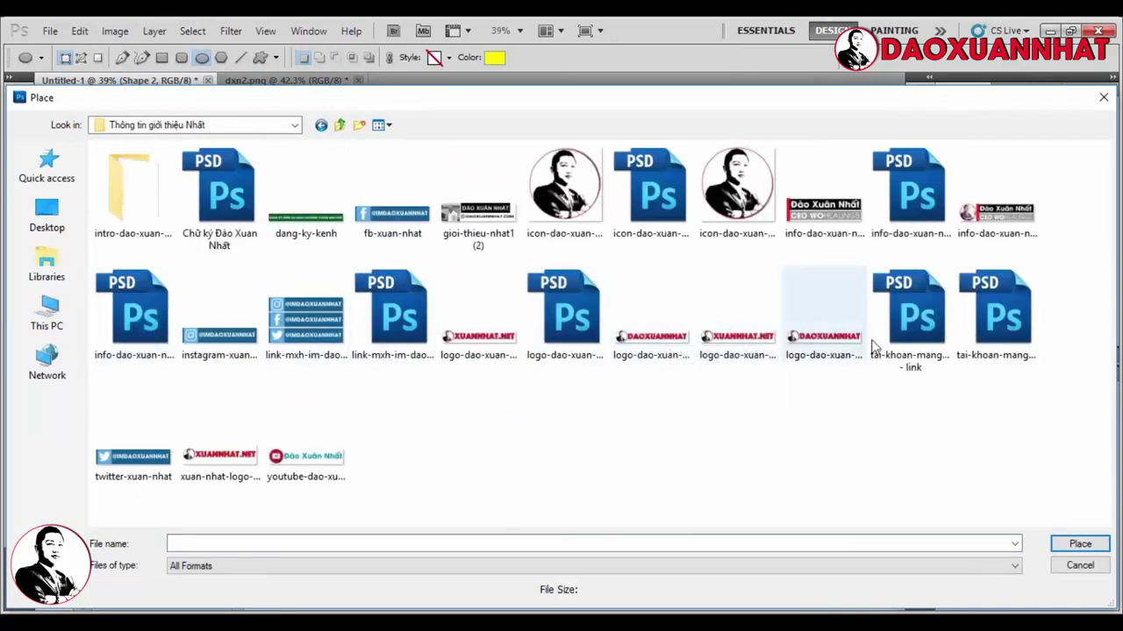
{"action": "double_click", "coordinate": [824, 337]}
{"action": "left_click_drag", "start_coordinate": [528, 346], "coordinate": [543, 479]}
{"action": "key", "text": "Return"}
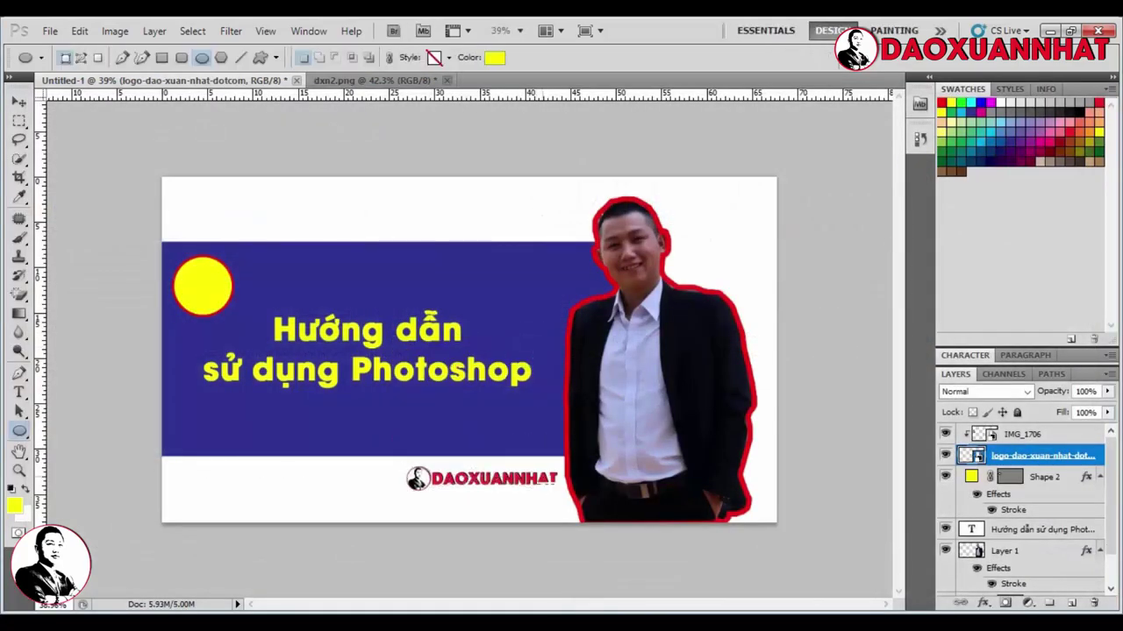
Free-transform Shape 1, pulling its bottom-right corner inward to slant the right edge.
{"action": "left_click", "coordinate": [1107, 526]}
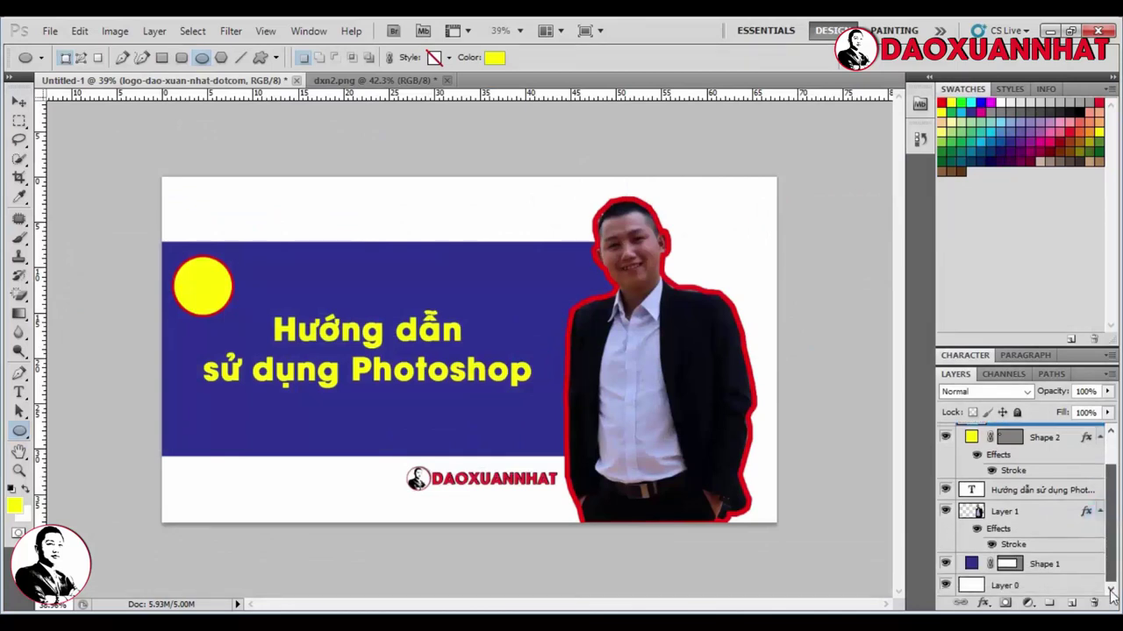
{"action": "left_click", "coordinate": [1066, 568]}
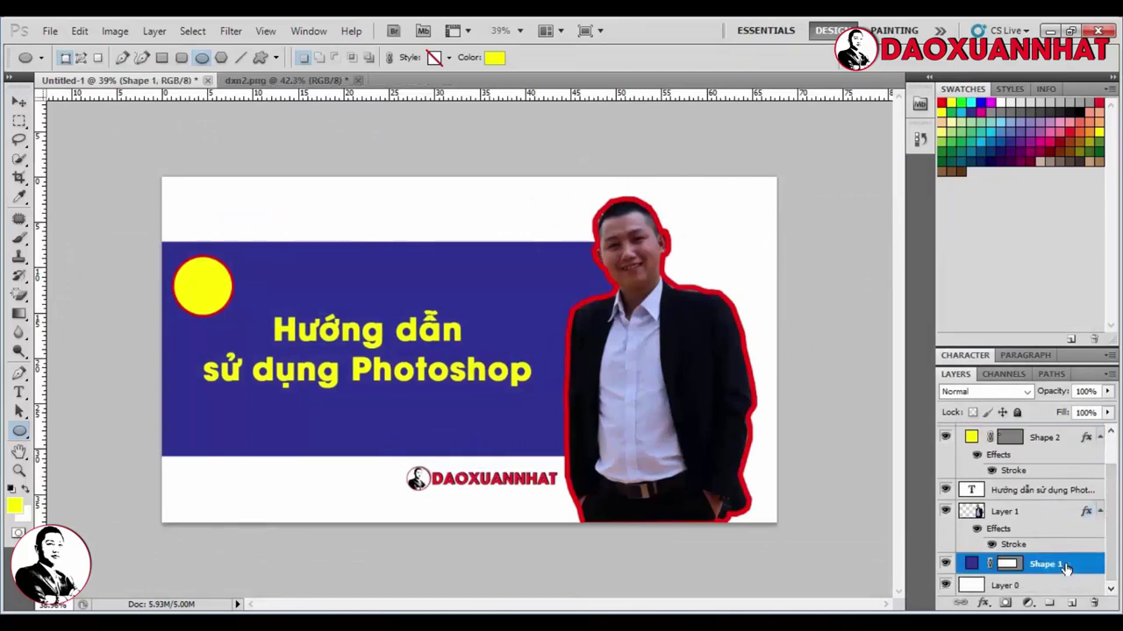
{"action": "key", "text": "ctrl+t"}
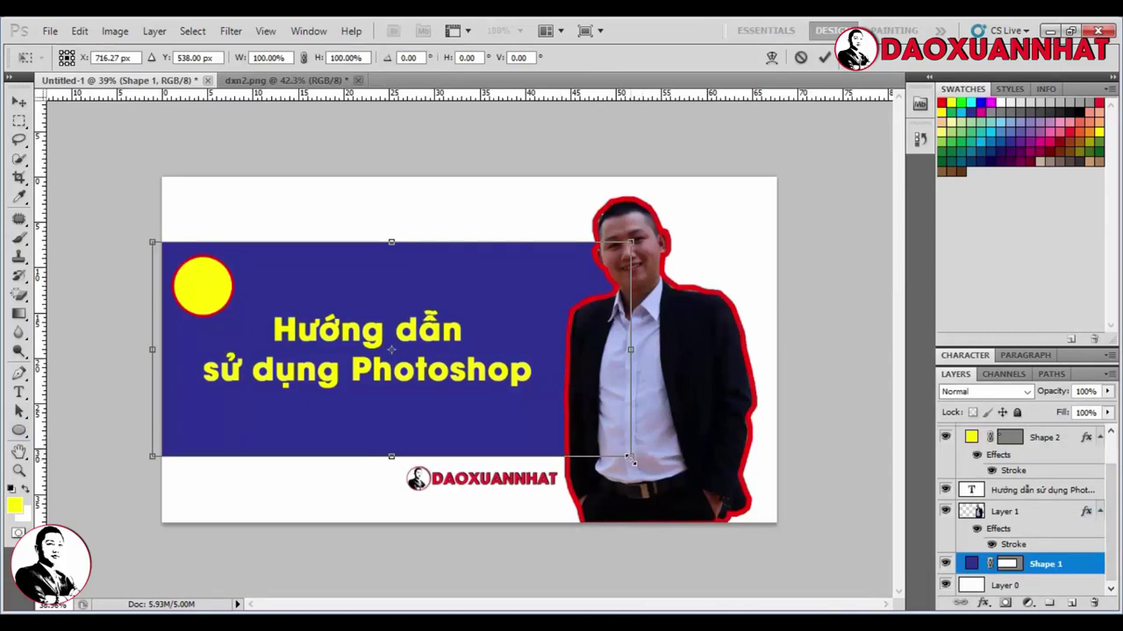
{"action": "mouse_move", "coordinate": [630, 456]}
{"action": "left_mouse_down"}
{"action": "mouse_move", "coordinate": [622, 451]}
{"action": "mouse_move", "coordinate": [638, 458]}
{"action": "left_mouse_up"}
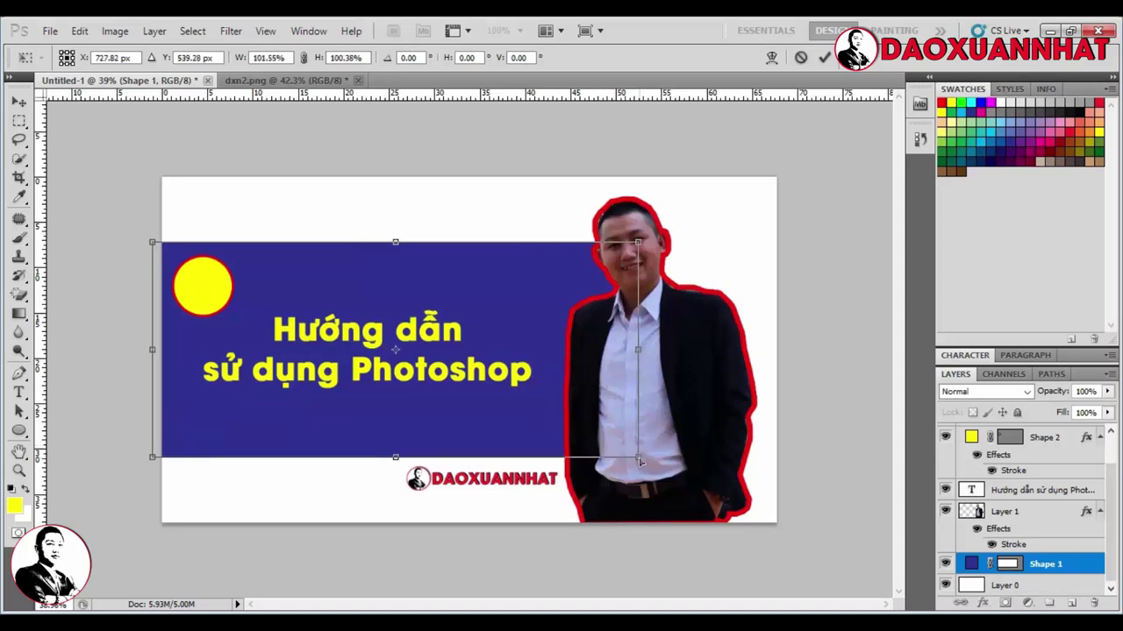
{"action": "left_click_drag", "start_coordinate": [639, 457], "coordinate": [533, 460]}
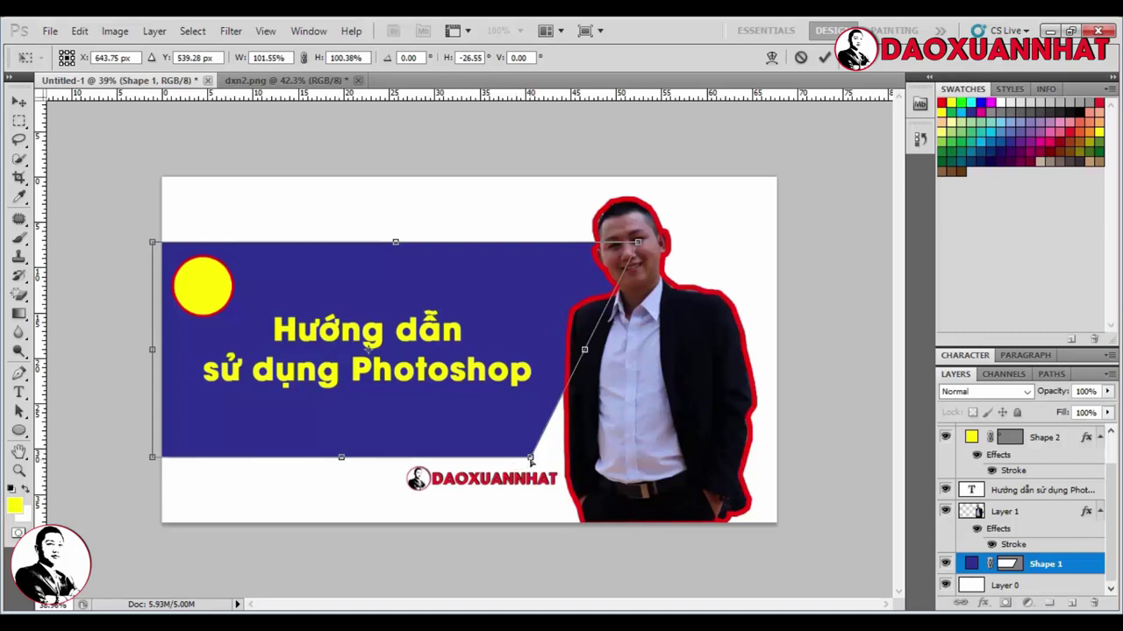
{"action": "left_click_drag", "start_coordinate": [532, 461], "coordinate": [518, 464]}
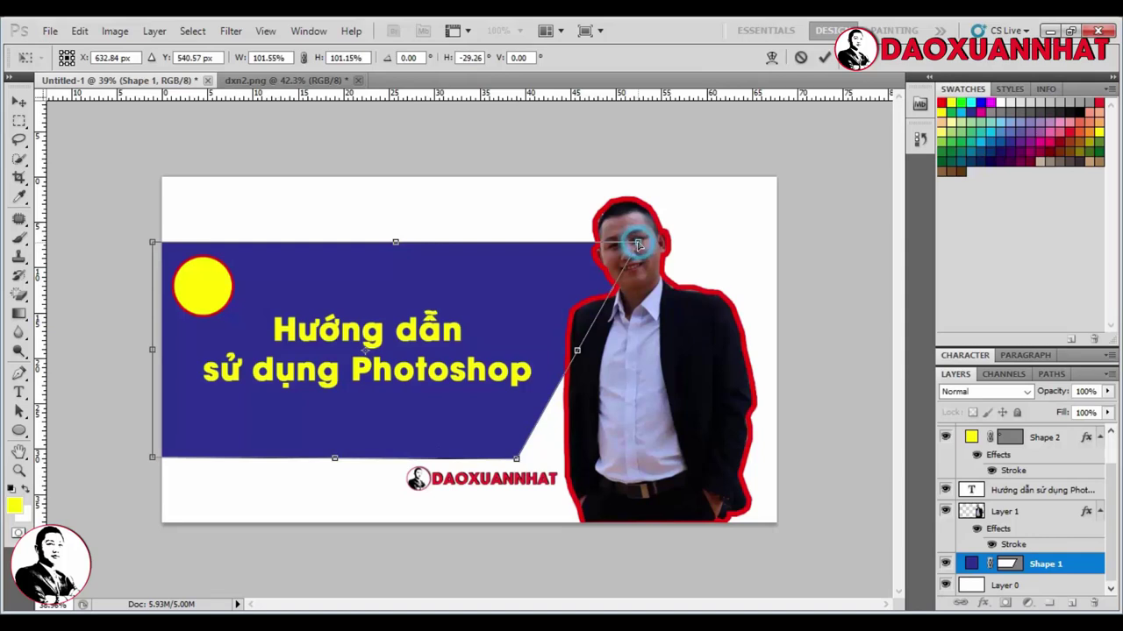
Raise and enlarge the panel's top-right corner to reach behind the man's head.
{"action": "left_click_drag", "start_coordinate": [637, 245], "coordinate": [602, 207]}
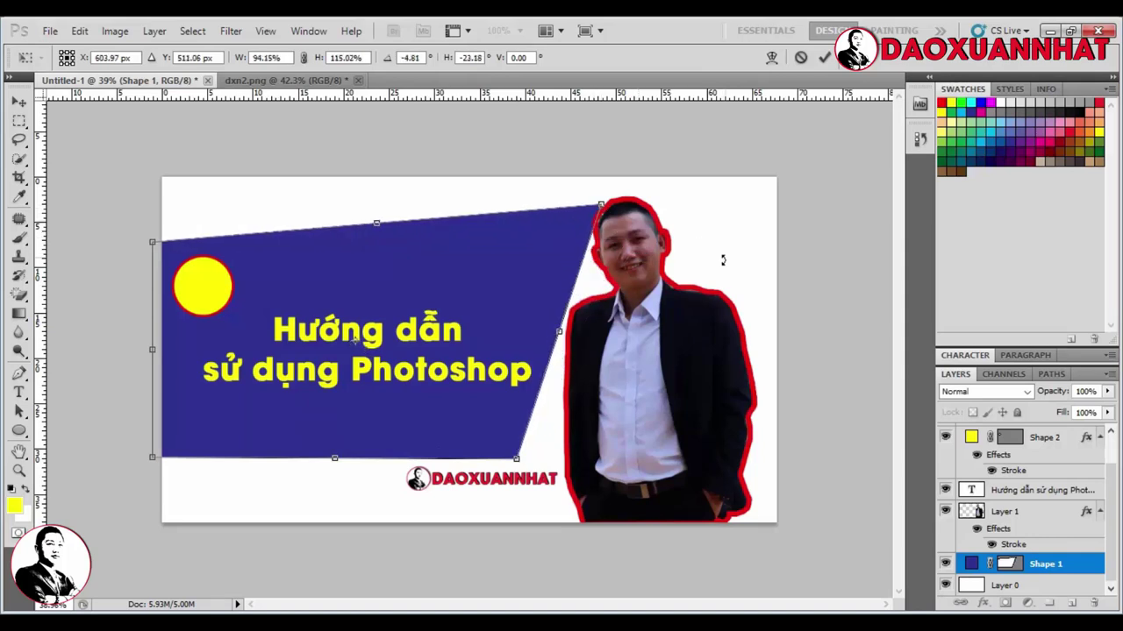
{"action": "key", "text": "Return"}
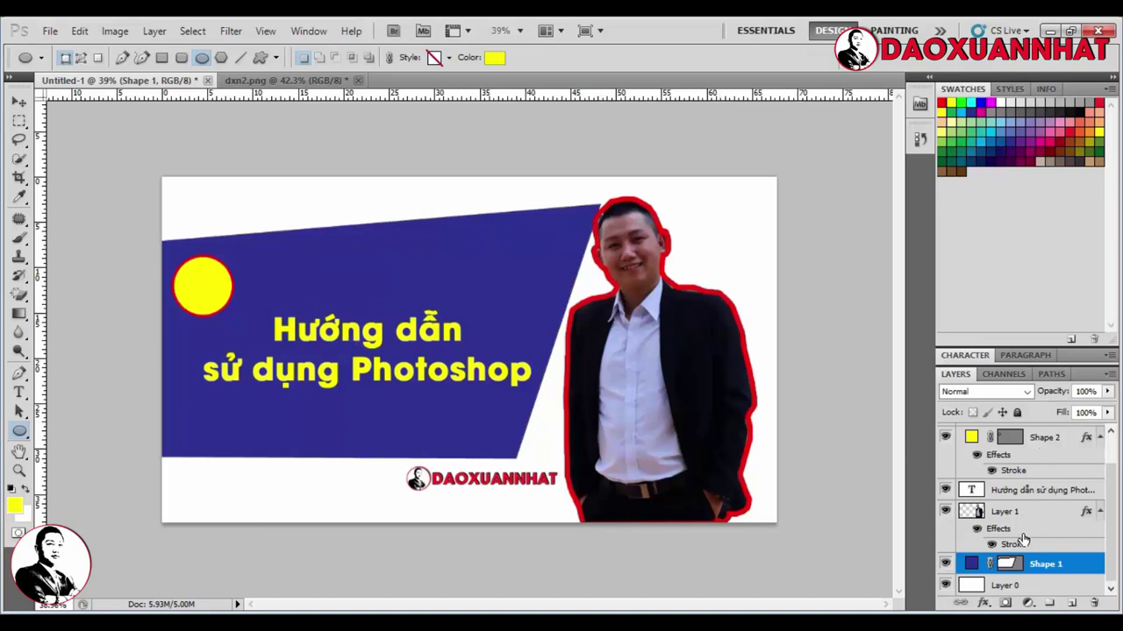
{"action": "left_click_drag", "start_coordinate": [601, 205], "coordinate": [639, 184]}
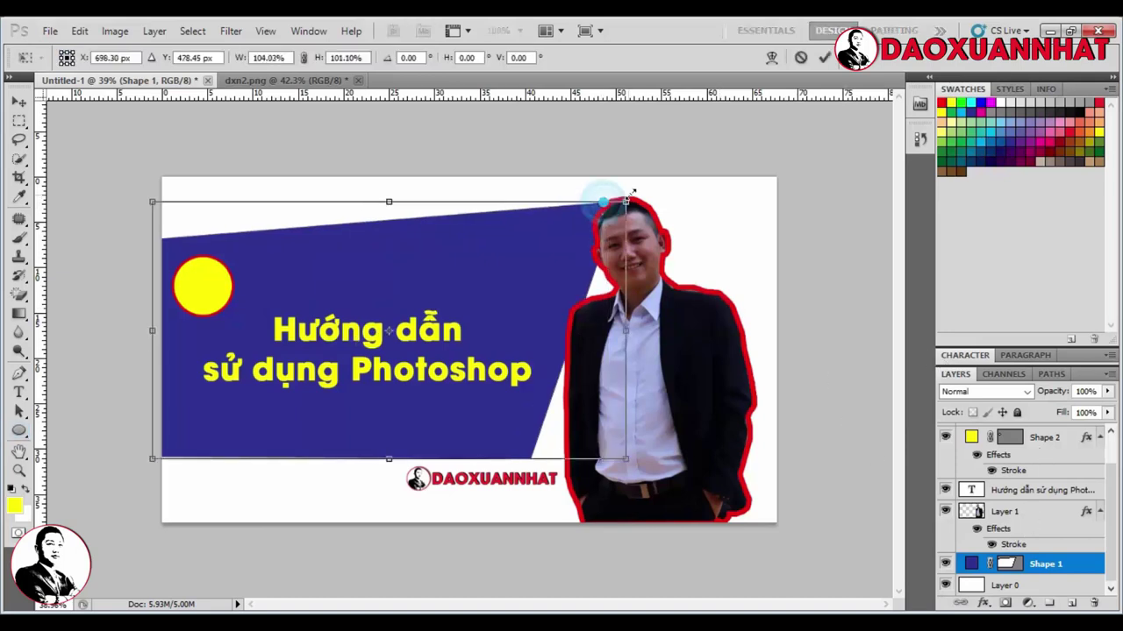
{"action": "key", "text": "Return"}
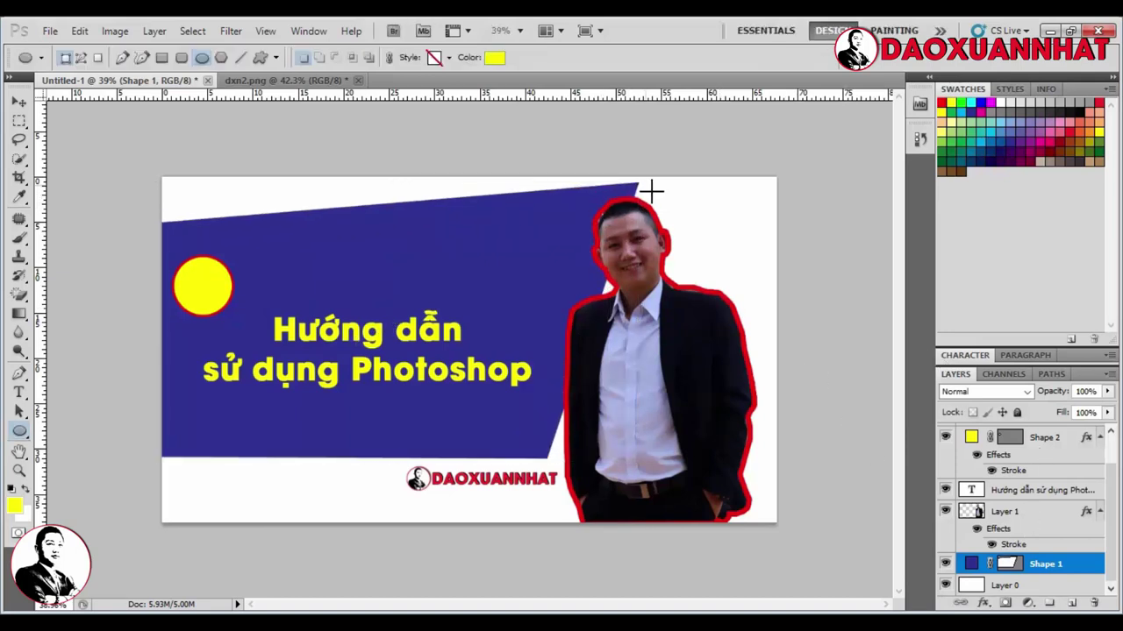
Add a red, about 16 px Inside stroke to the blue Shape 1 panel.
{"action": "left_click", "coordinate": [984, 603]}
{"action": "left_click", "coordinate": [996, 581]}
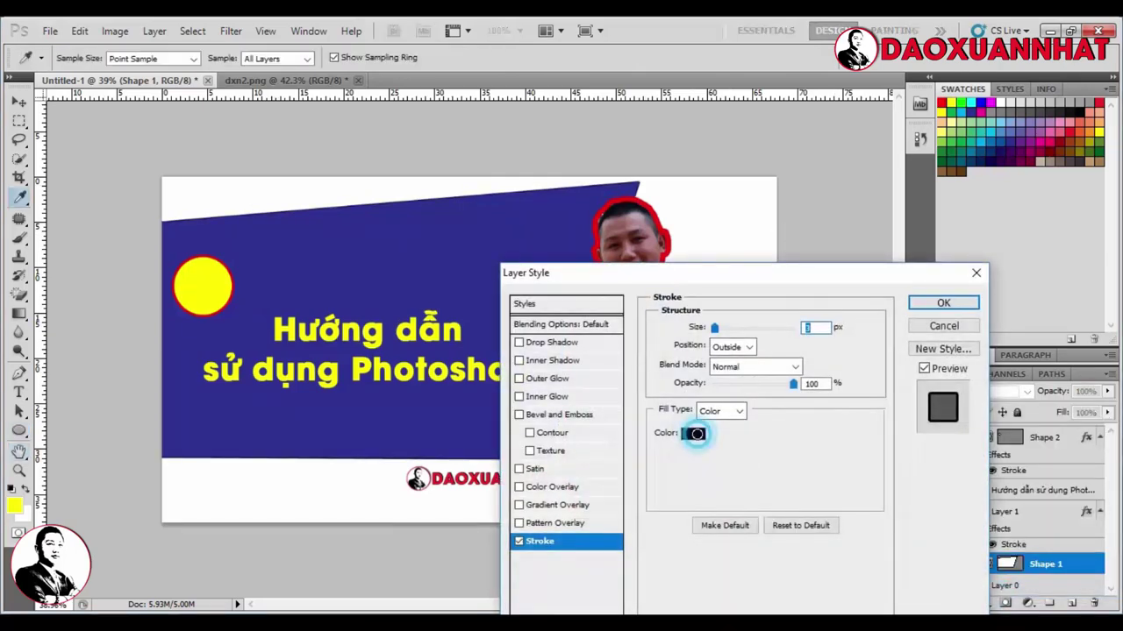
{"action": "left_click", "coordinate": [693, 433]}
{"action": "left_click", "coordinate": [532, 190]}
{"action": "left_click", "coordinate": [726, 151]}
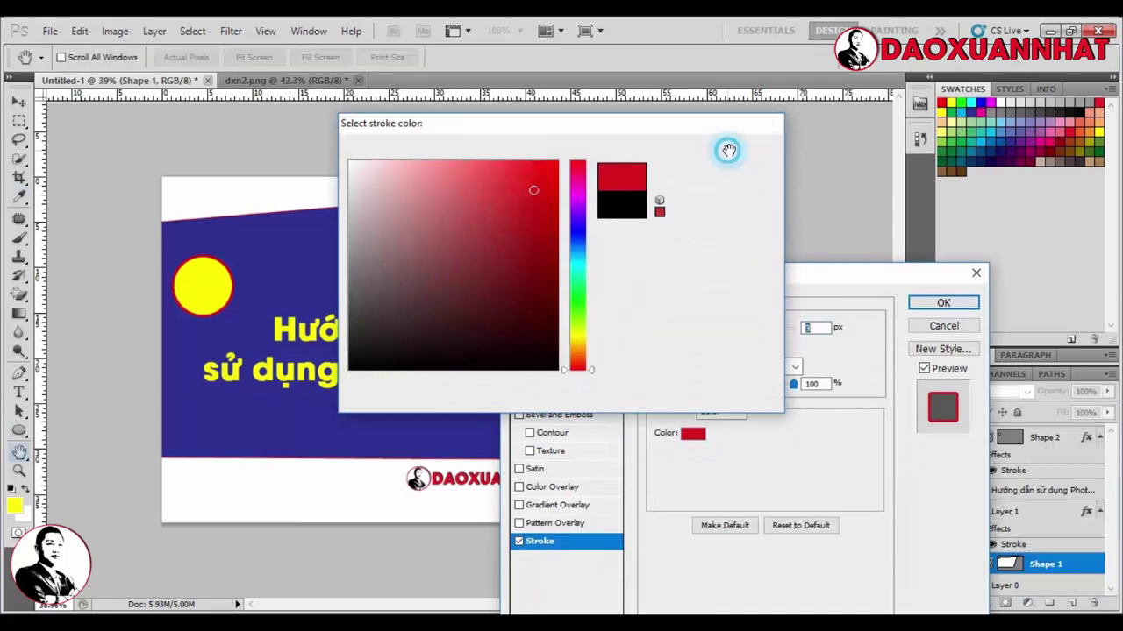
{"action": "left_click", "coordinate": [748, 347]}
{"action": "left_click", "coordinate": [733, 371]}
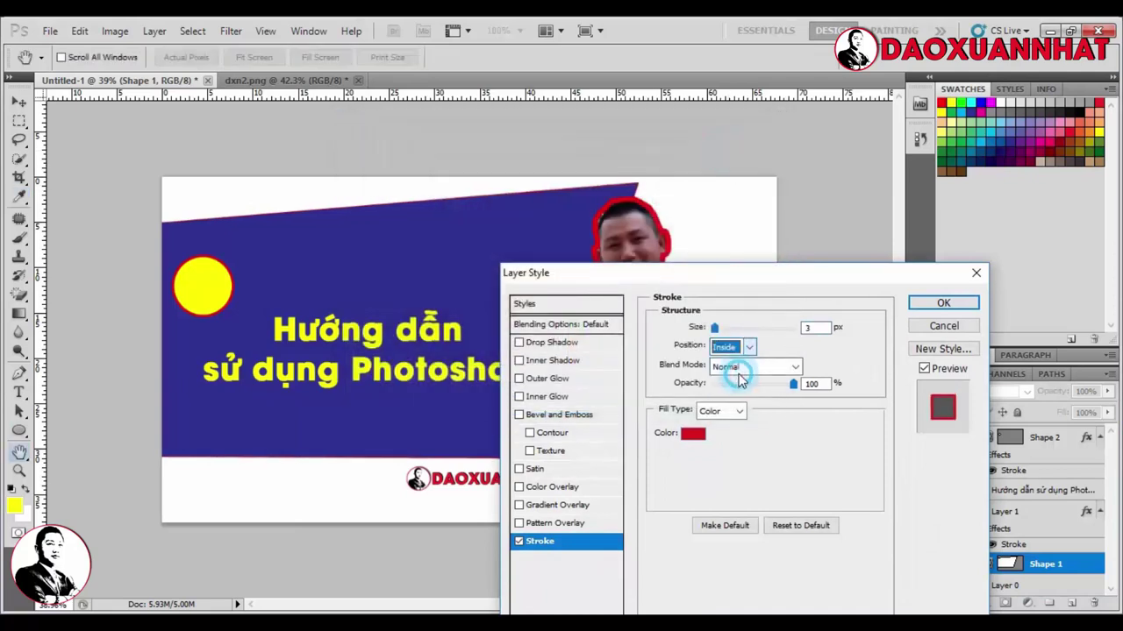
{"action": "left_click_drag", "start_coordinate": [715, 328], "coordinate": [732, 328]}
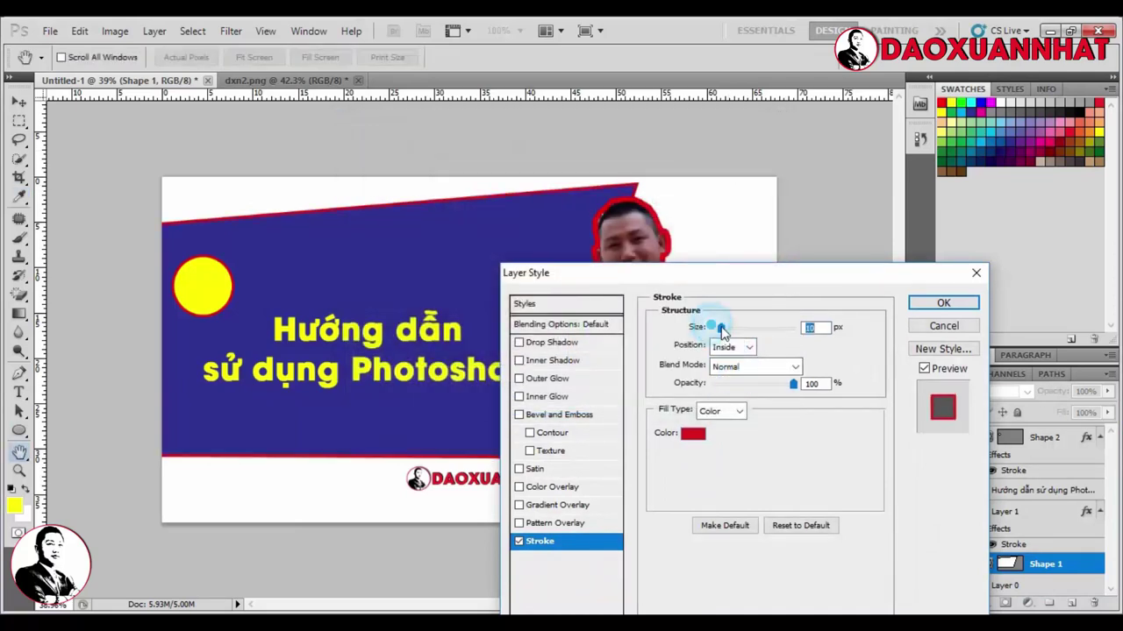
{"action": "left_click", "coordinate": [944, 307]}
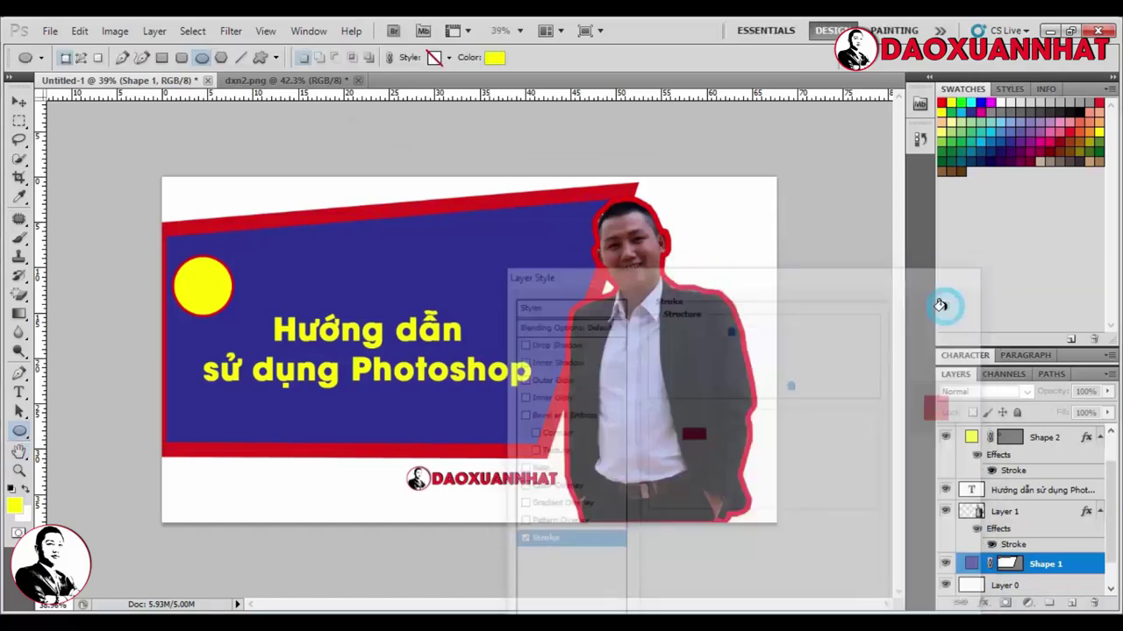
{"action": "double_click", "coordinate": [1041, 566]}
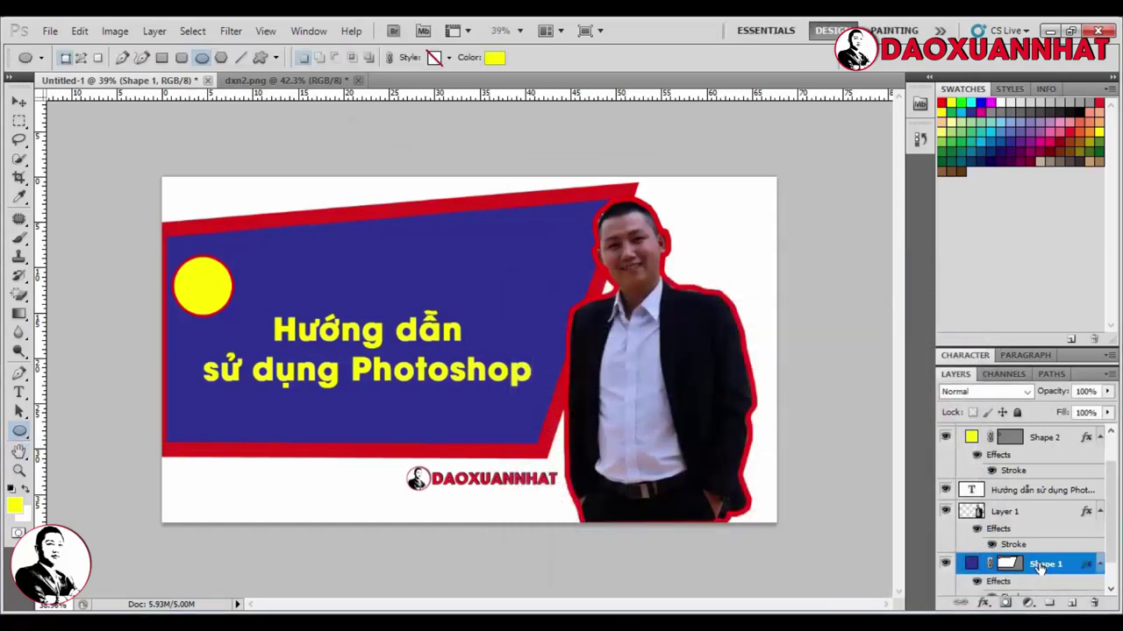
Stretch the blue panel further out to the left with Free Transform.
{"action": "key", "text": "Return"}
{"action": "key", "text": "ctrl+t"}
{"action": "left_click_drag", "start_coordinate": [153, 321], "coordinate": [109, 321]}
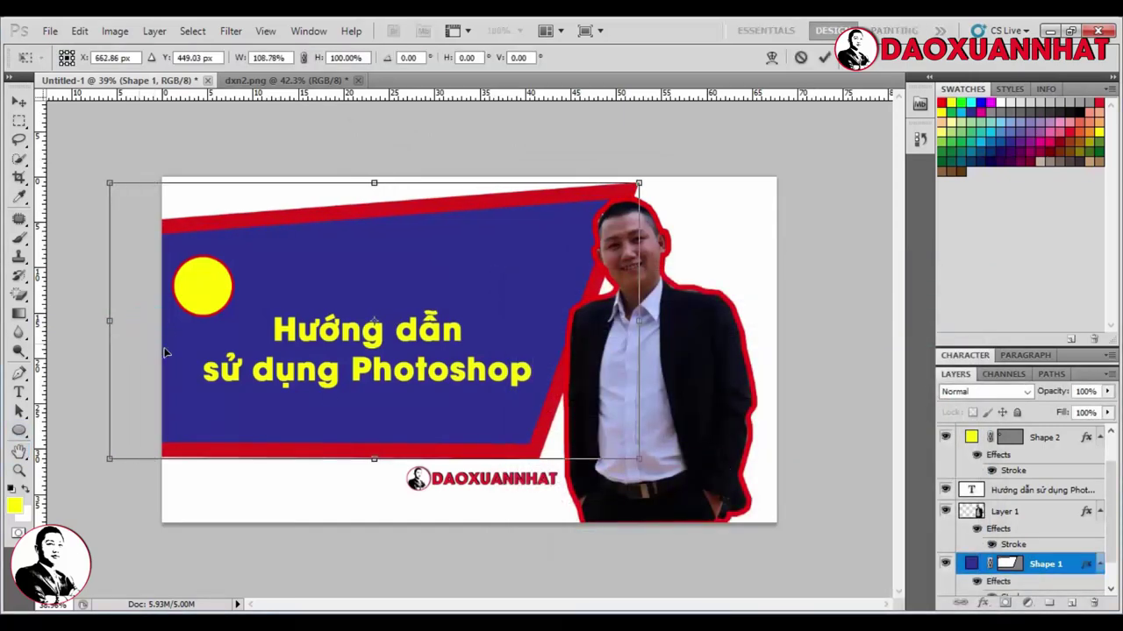
{"action": "key", "text": "Return"}
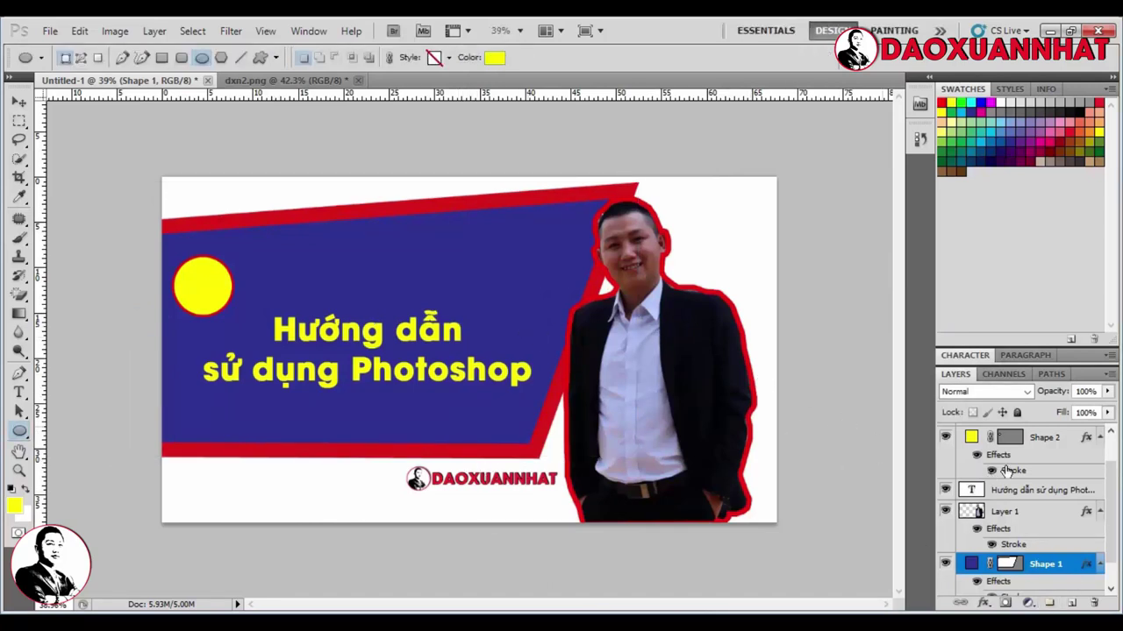
Add an Exposure adjustment layer above Layer 1 with exposure set to +1.15.
{"action": "scroll", "coordinate": [1028, 513], "scroll_direction": "down", "scroll_amount": 1}
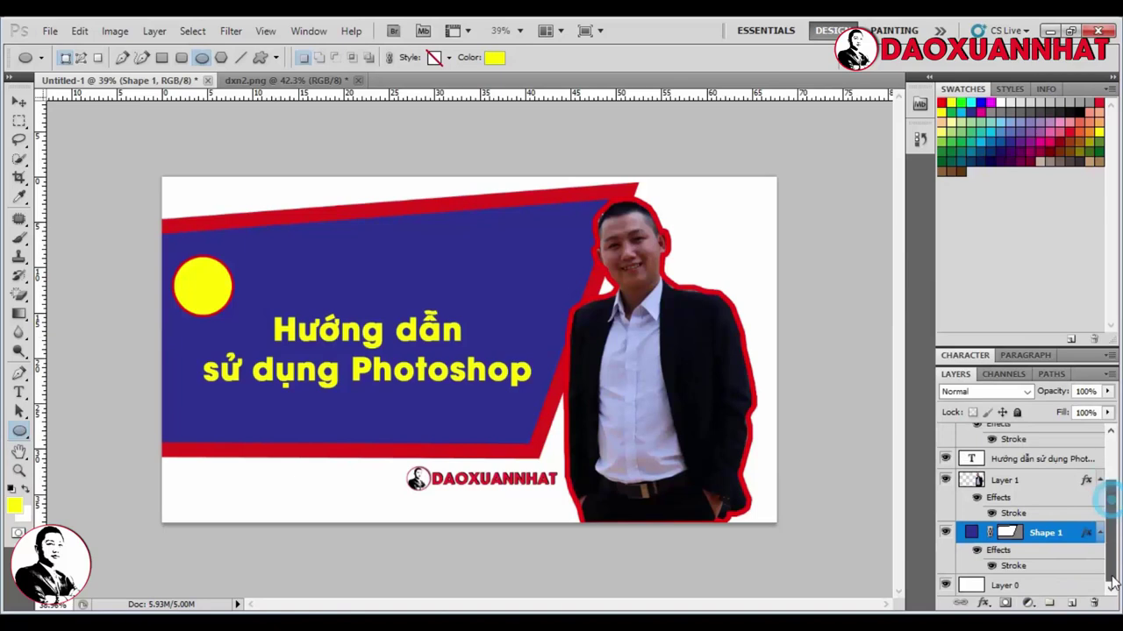
{"action": "left_click", "coordinate": [1016, 482]}
{"action": "left_click", "coordinate": [1028, 605]}
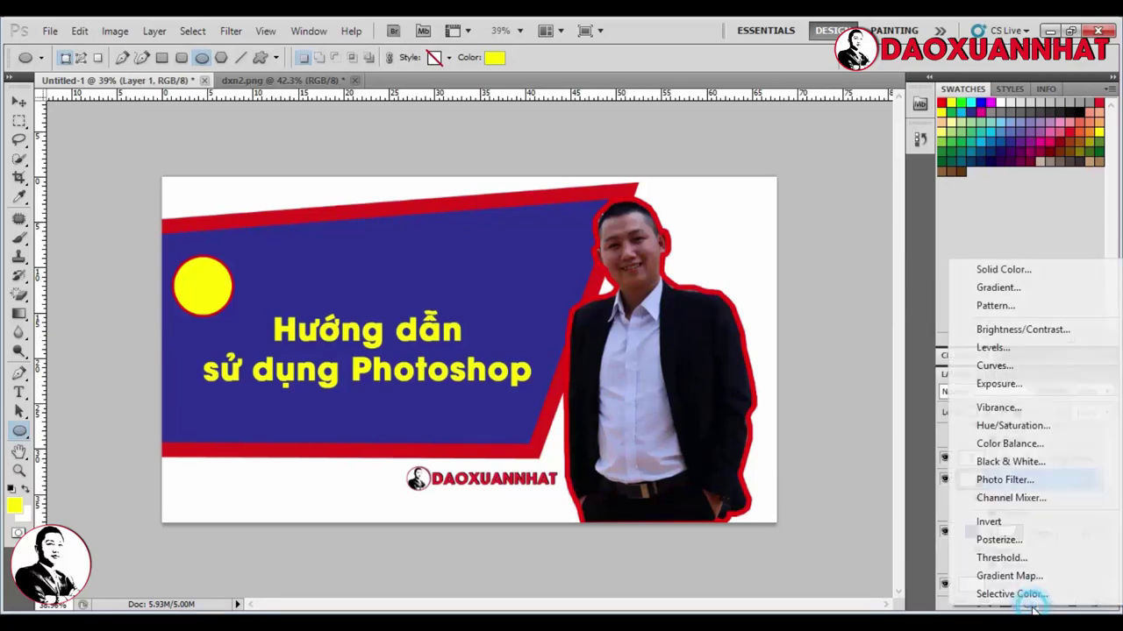
{"action": "left_click", "coordinate": [912, 545]}
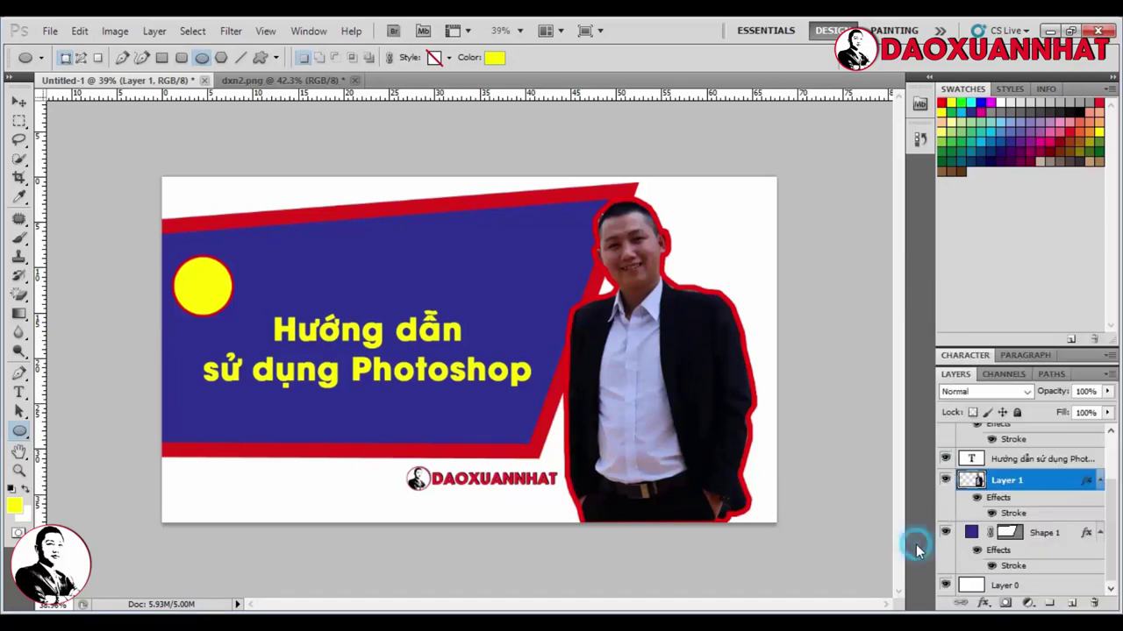
{"action": "left_click", "coordinate": [1028, 605]}
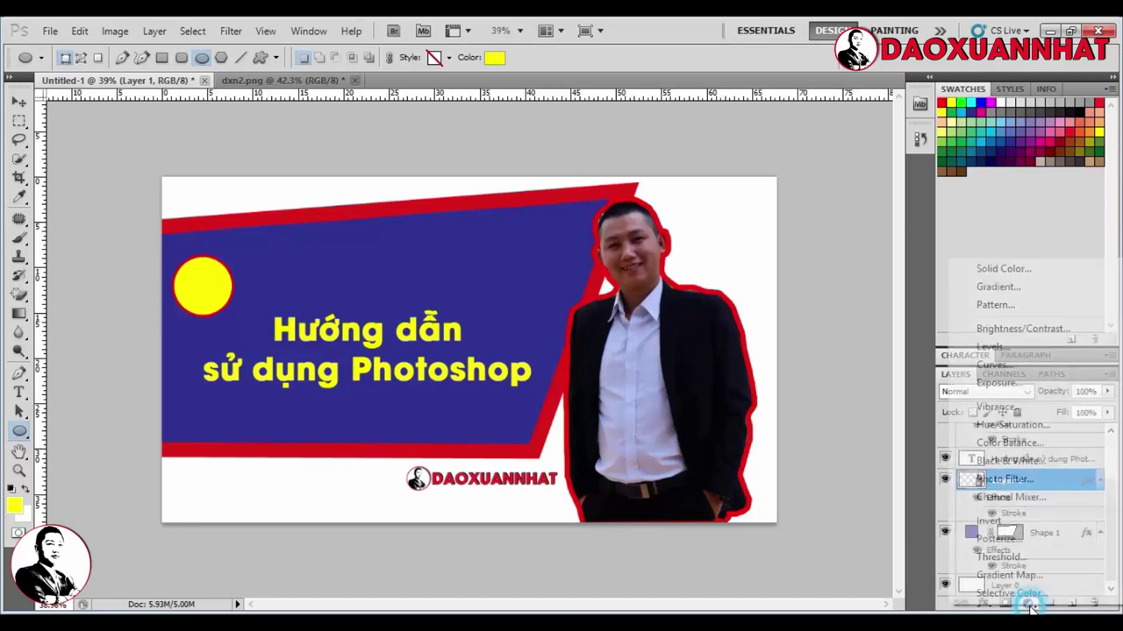
{"action": "left_click", "coordinate": [996, 383]}
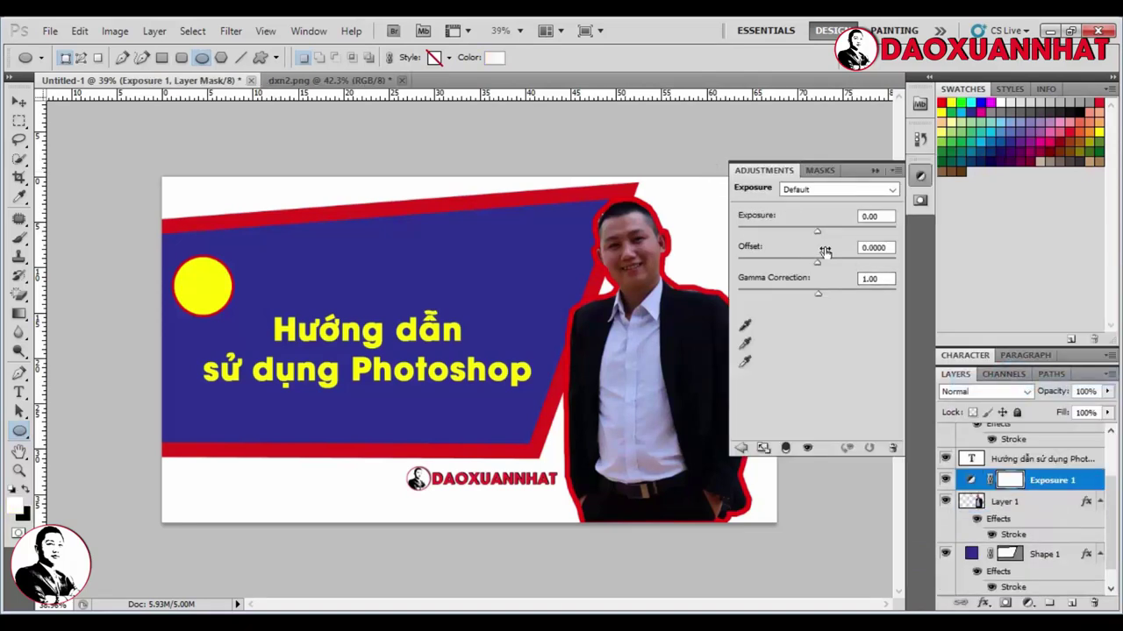
{"action": "left_click", "coordinate": [874, 170]}
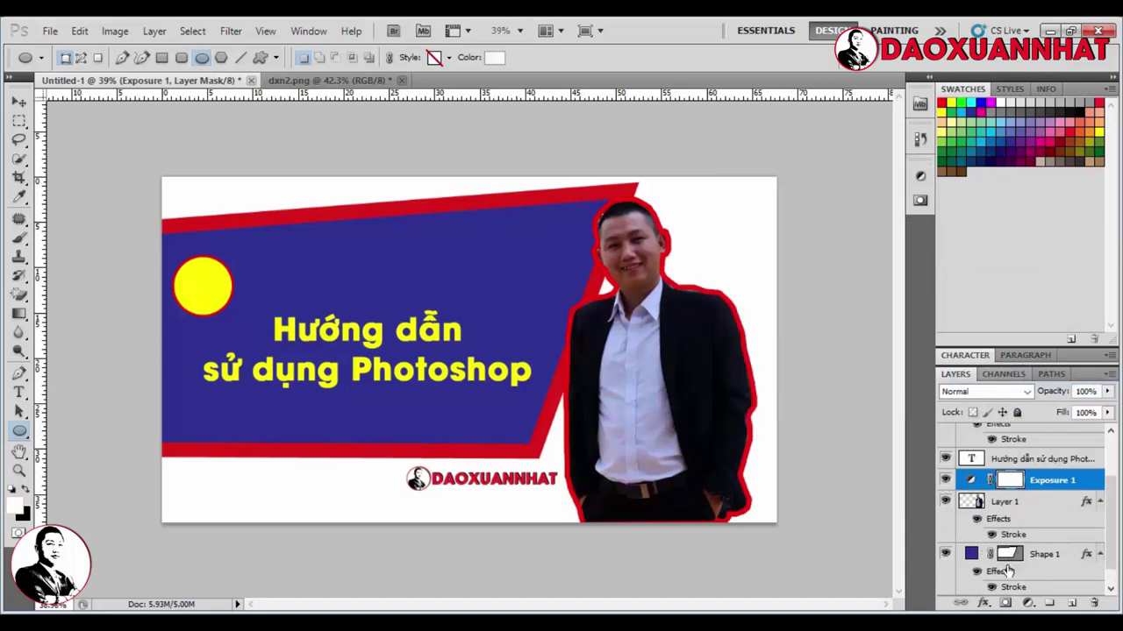
{"action": "key", "text": "Delete"}
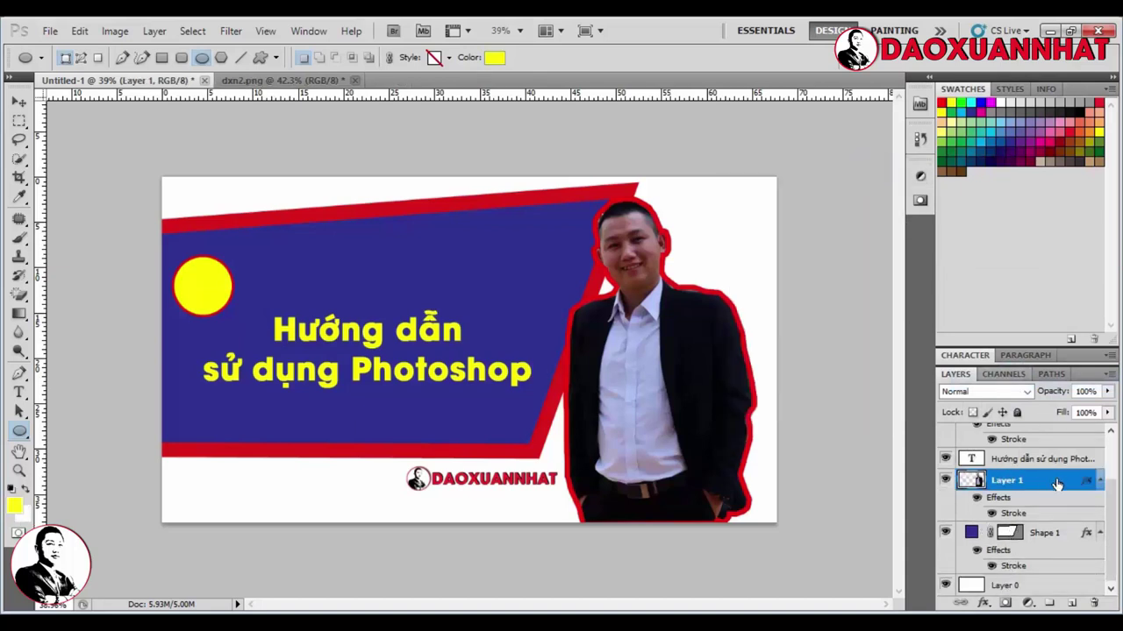
{"action": "left_click", "coordinate": [1028, 605]}
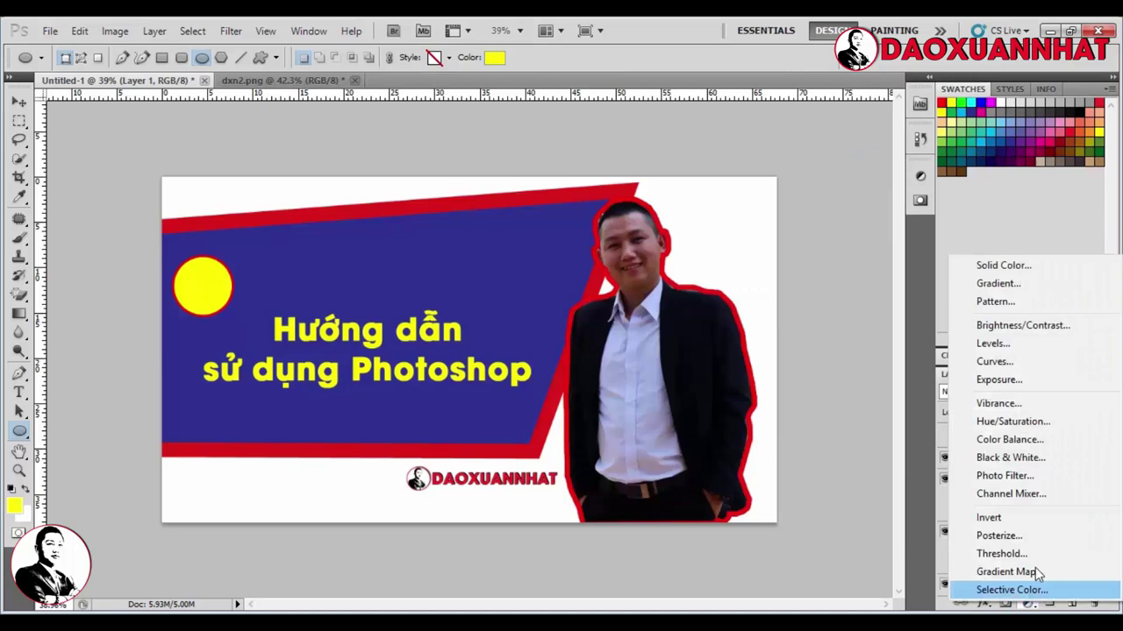
{"action": "left_click", "coordinate": [1020, 379]}
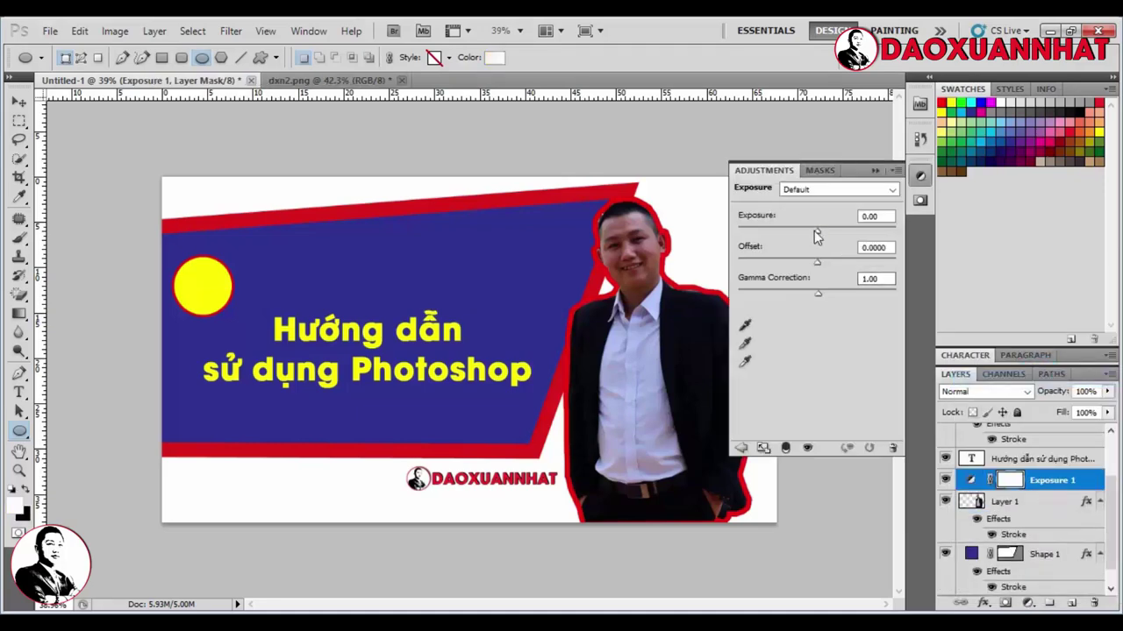
{"action": "mouse_move", "coordinate": [815, 230]}
{"action": "left_mouse_down"}
{"action": "mouse_move", "coordinate": [830, 230]}
{"action": "mouse_move", "coordinate": [821, 293]}
{"action": "left_mouse_up"}
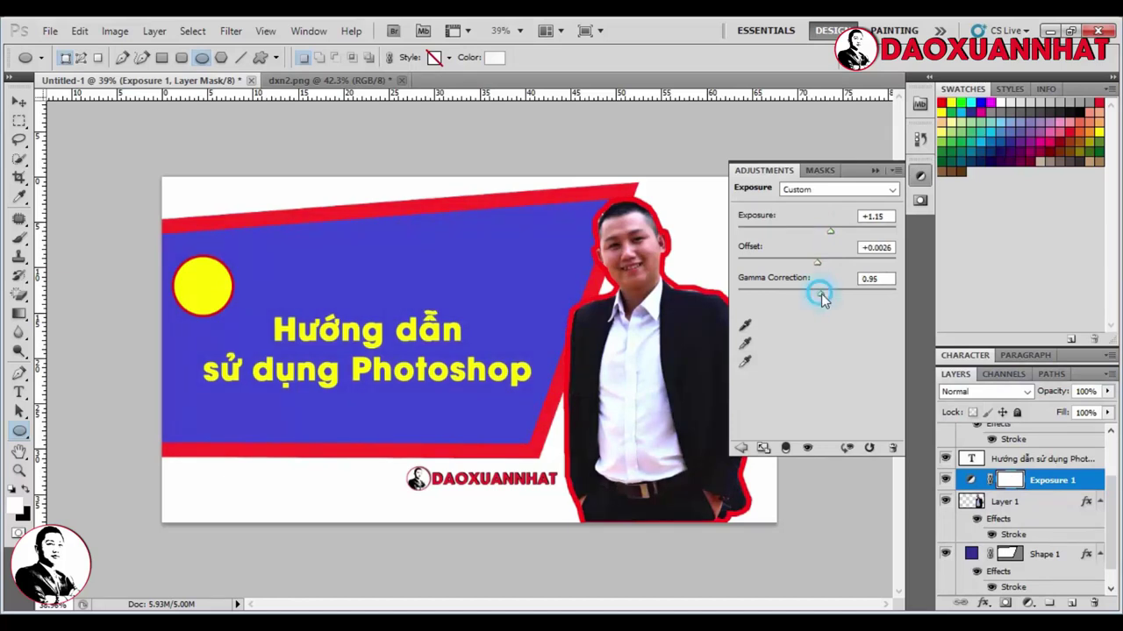
{"action": "left_click", "coordinate": [874, 170]}
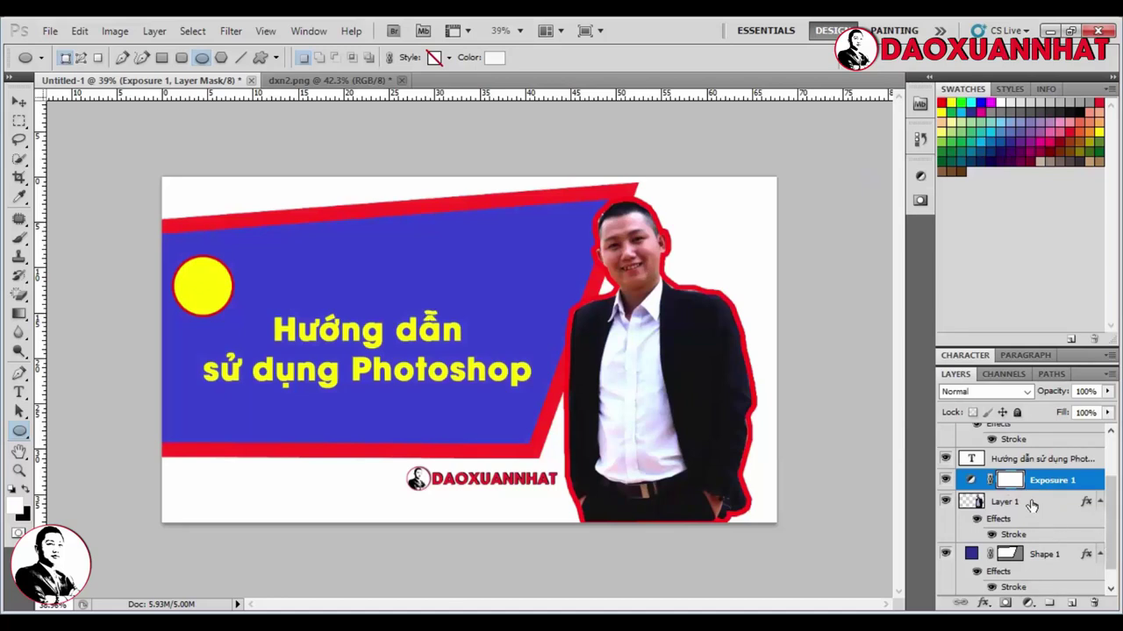
{"action": "left_click_drag", "start_coordinate": [1111, 531], "coordinate": [1114, 474]}
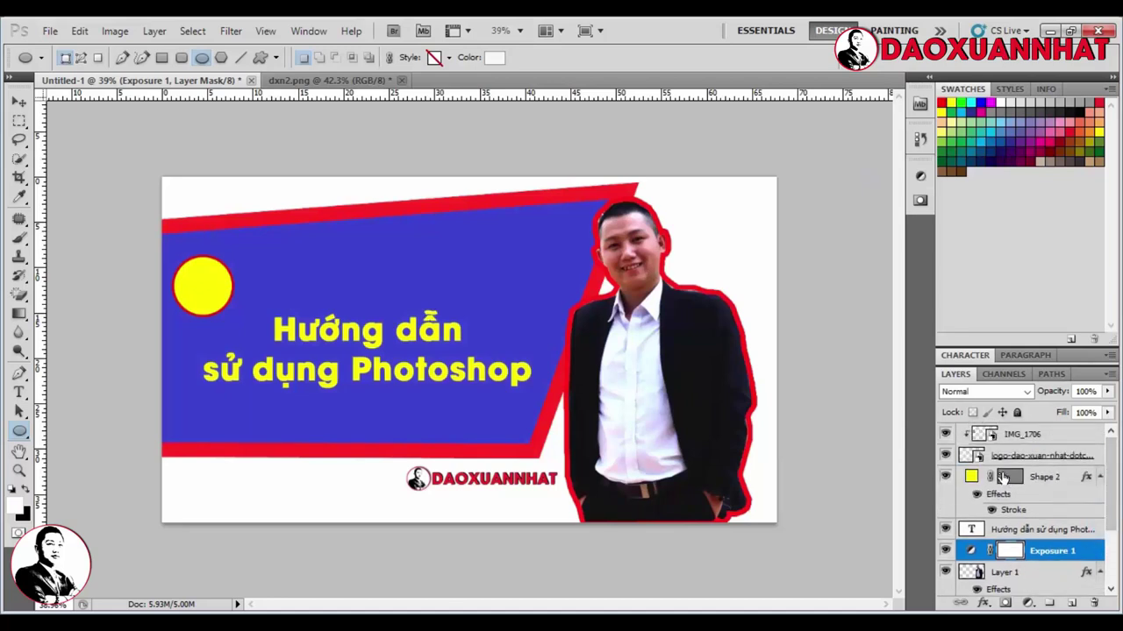
{"action": "left_click", "coordinate": [1035, 435]}
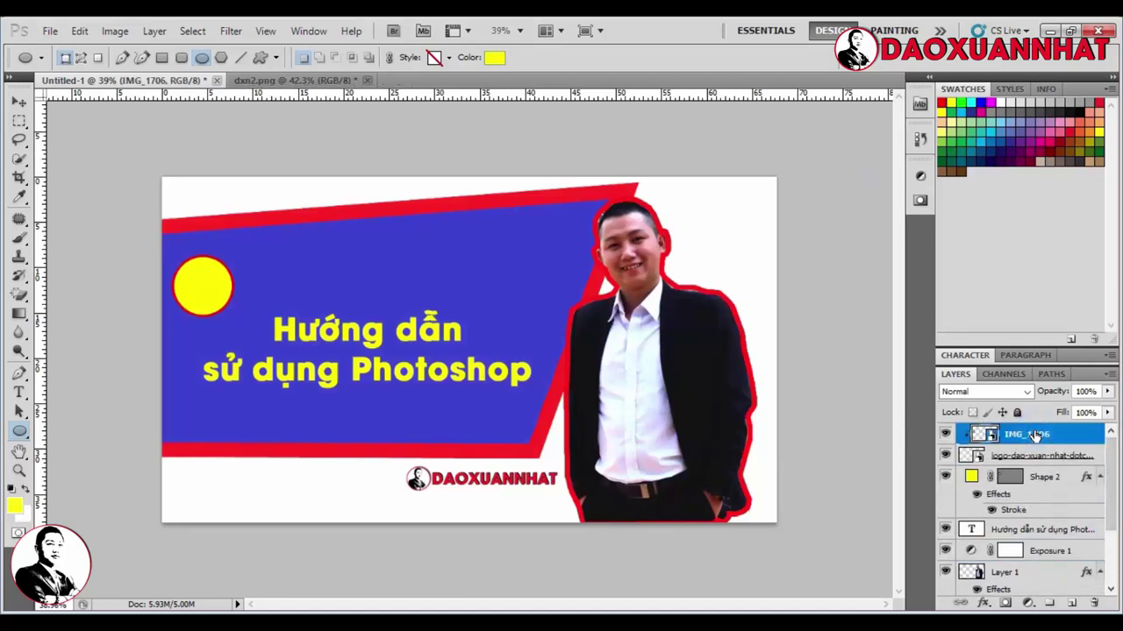
{"action": "right_click", "coordinate": [1035, 435]}
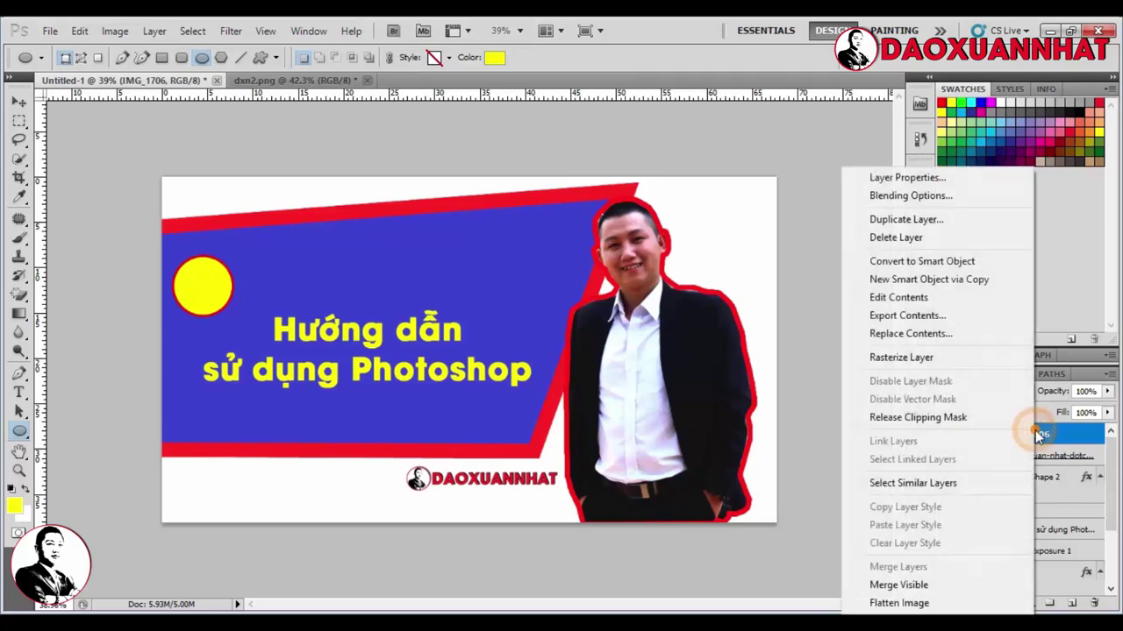
{"action": "left_click", "coordinate": [972, 416]}
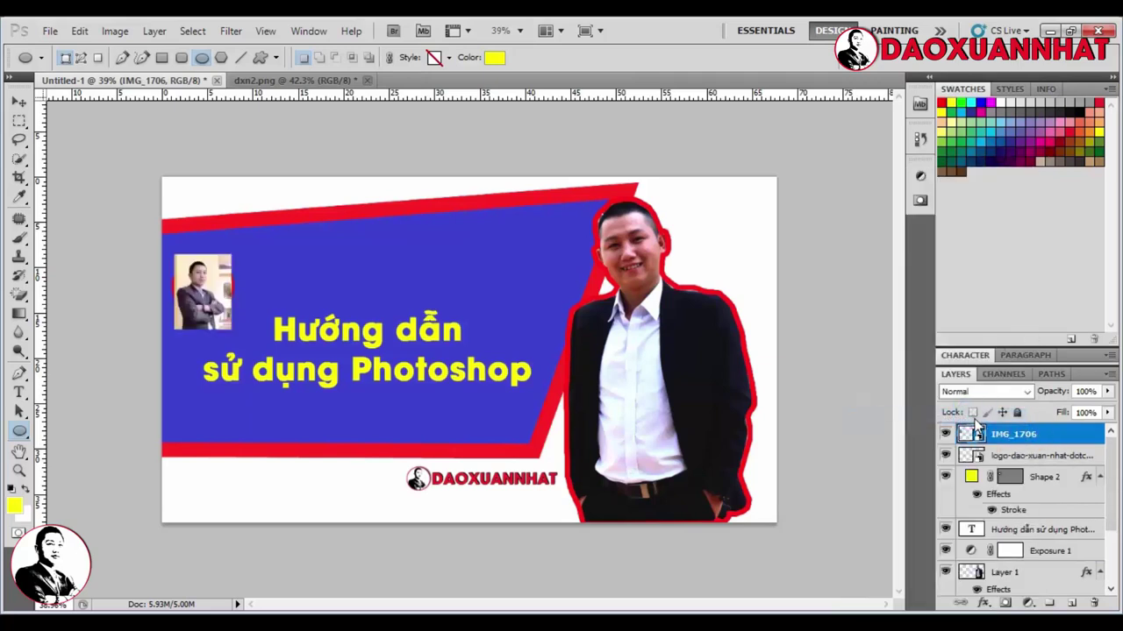
{"action": "left_click", "coordinate": [1043, 457]}
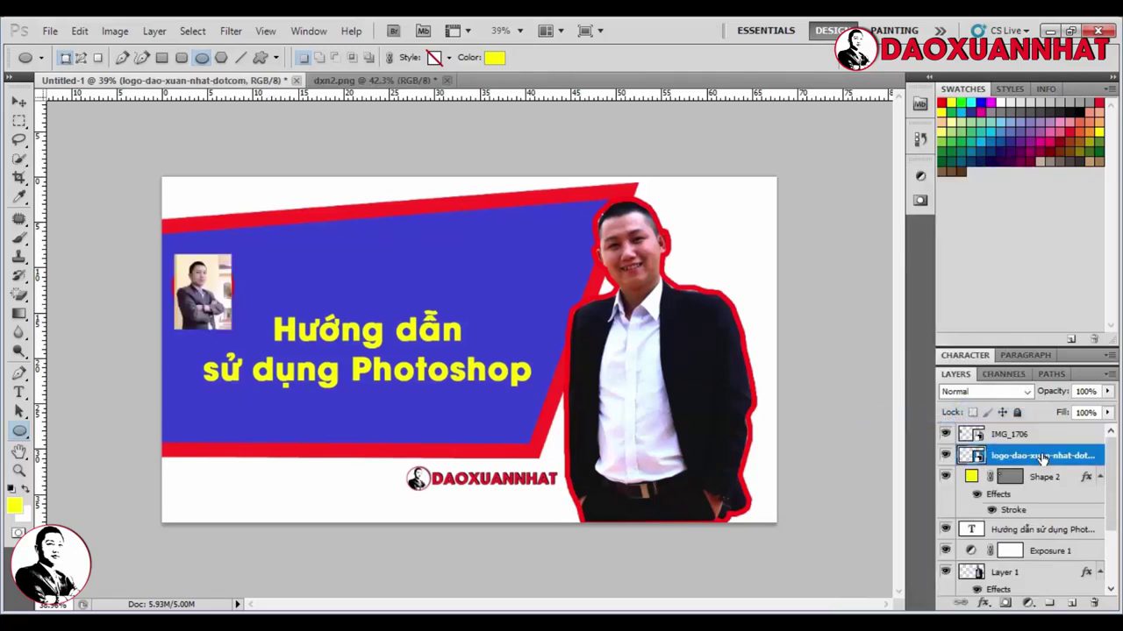
{"action": "mouse_move", "coordinate": [1040, 455]}
{"action": "left_mouse_down"}
{"action": "mouse_move", "coordinate": [1037, 474]}
{"action": "mouse_move", "coordinate": [1038, 430]}
{"action": "left_mouse_up"}
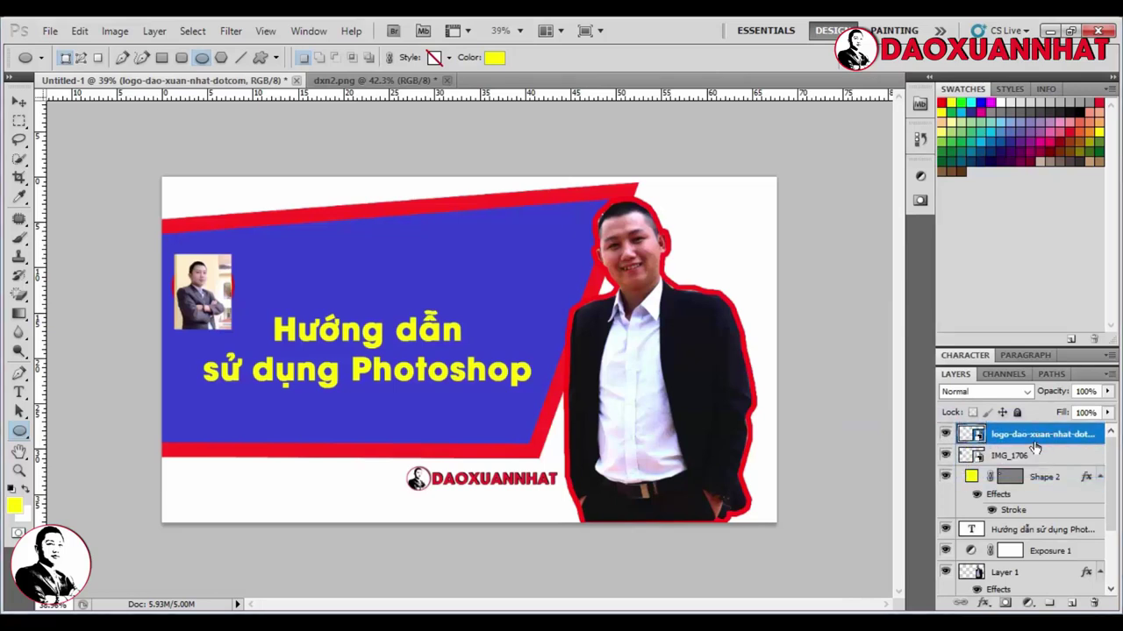
{"action": "left_click", "coordinate": [1035, 457]}
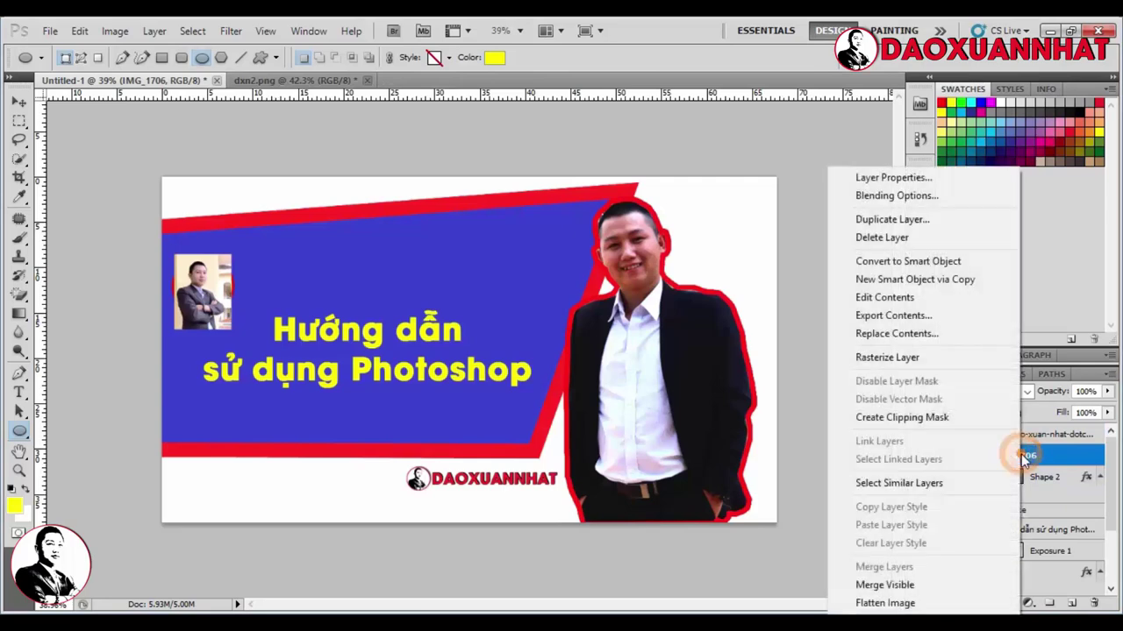
{"action": "right_click", "coordinate": [1033, 457]}
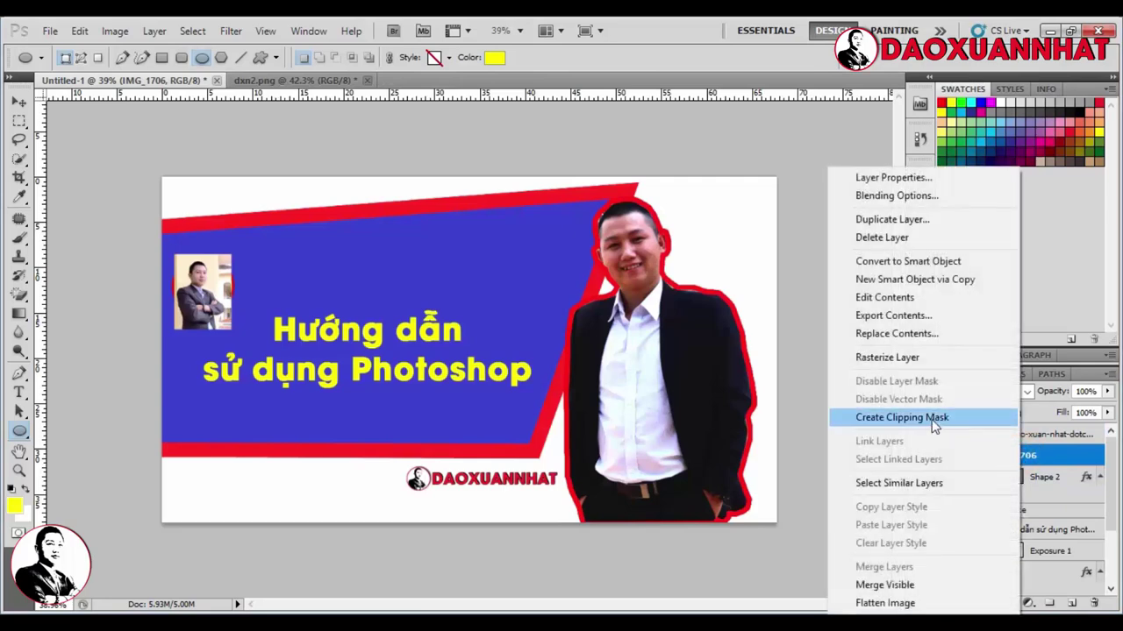
{"action": "left_click", "coordinate": [933, 425]}
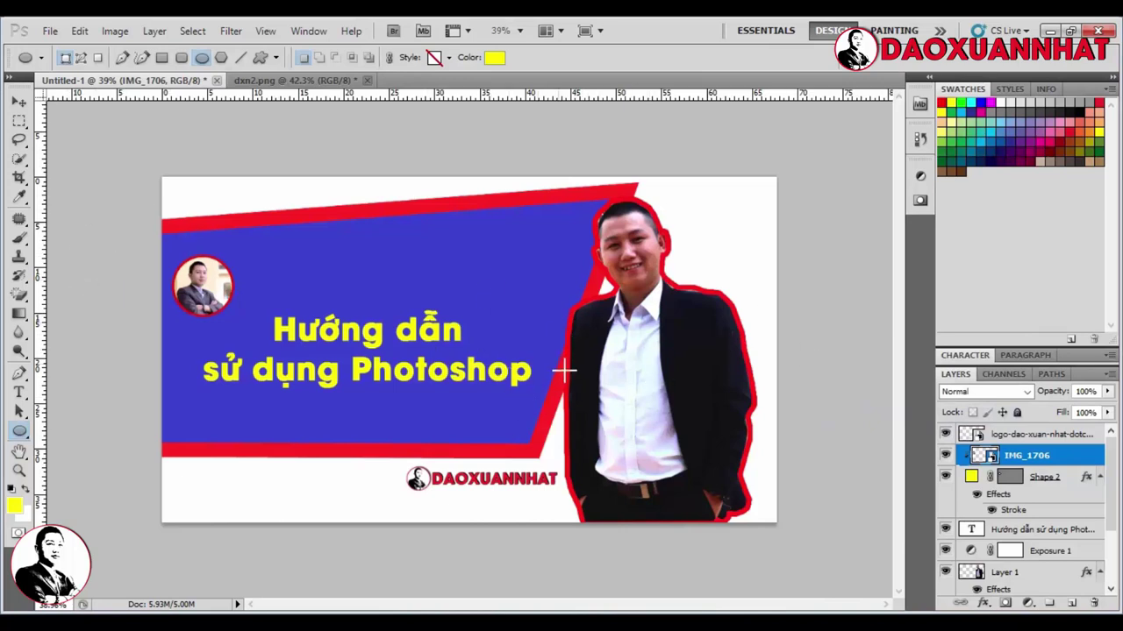
Start Save As with JPEG format and the Desktop as destination.
{"action": "left_click", "coordinate": [50, 31]}
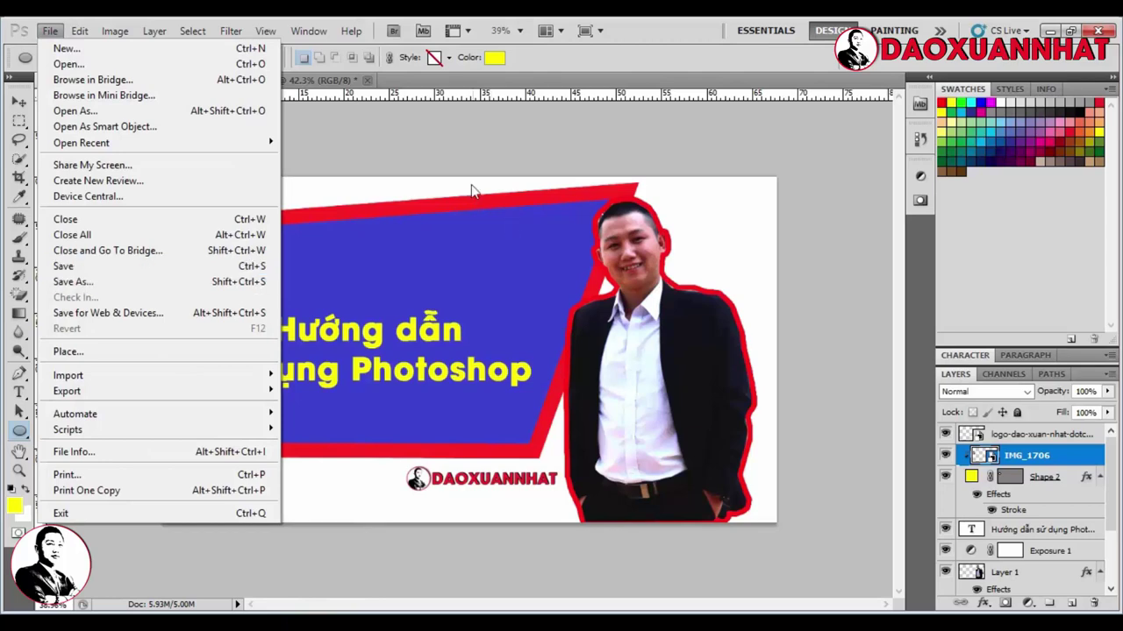
{"action": "left_click", "coordinate": [50, 30]}
{"action": "left_click", "coordinate": [50, 31]}
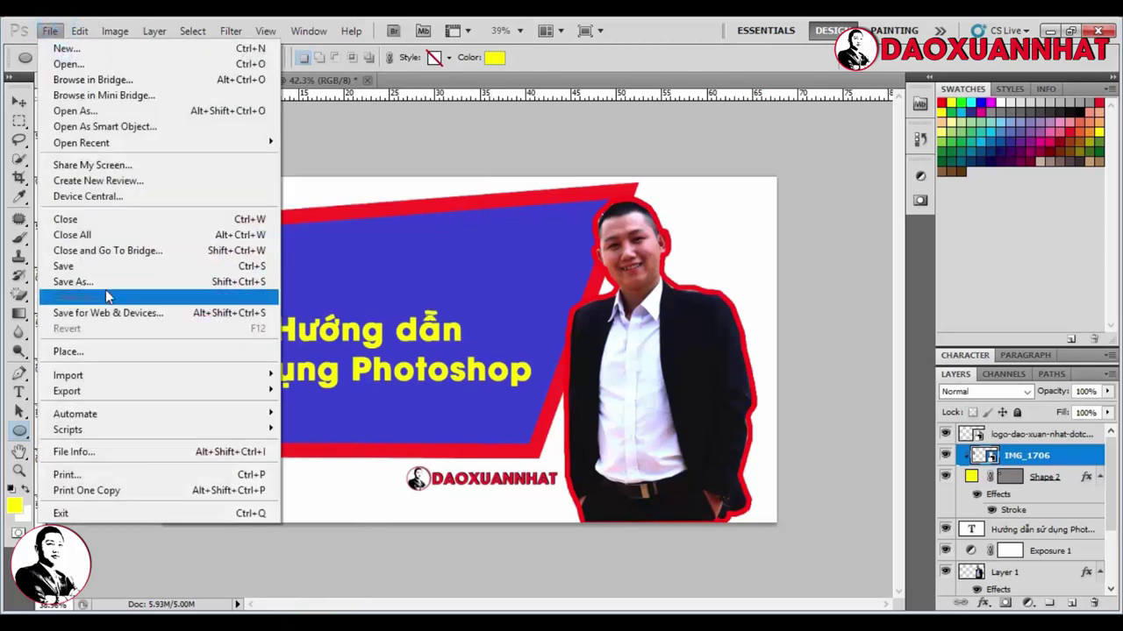
{"action": "left_click", "coordinate": [105, 282]}
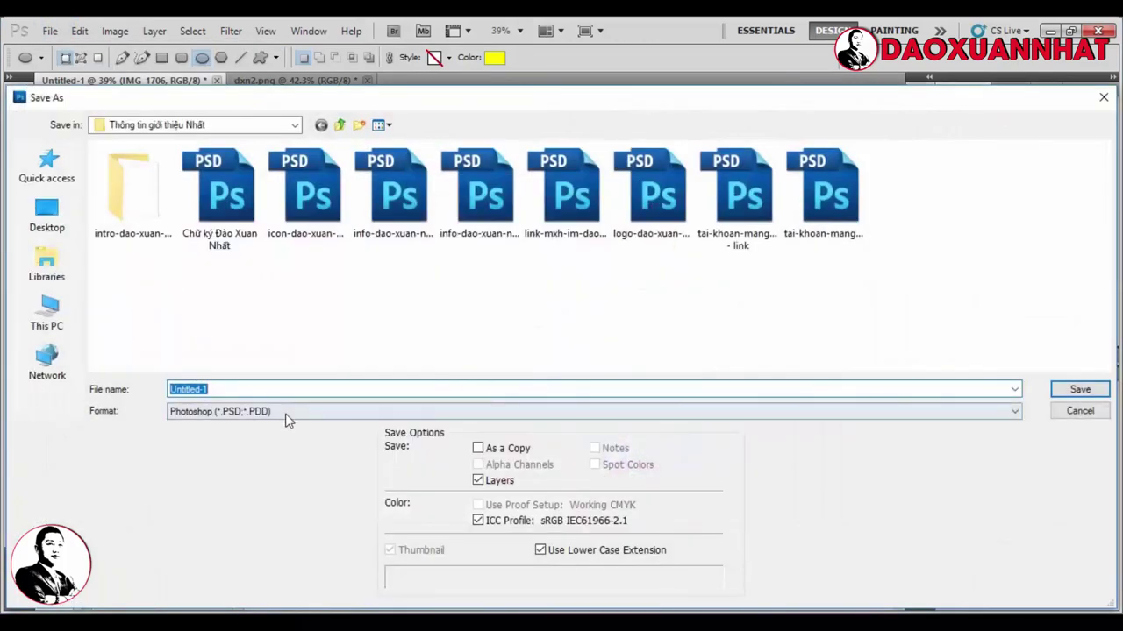
{"action": "left_click", "coordinate": [281, 413]}
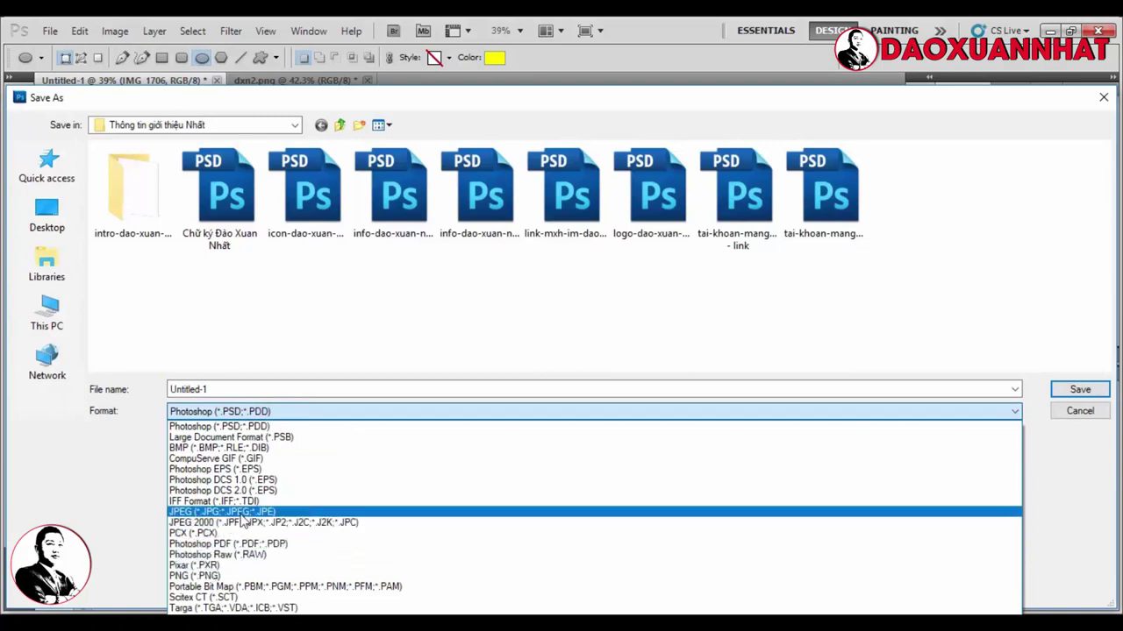
{"action": "left_click", "coordinate": [244, 513]}
{"action": "left_click", "coordinate": [49, 218]}
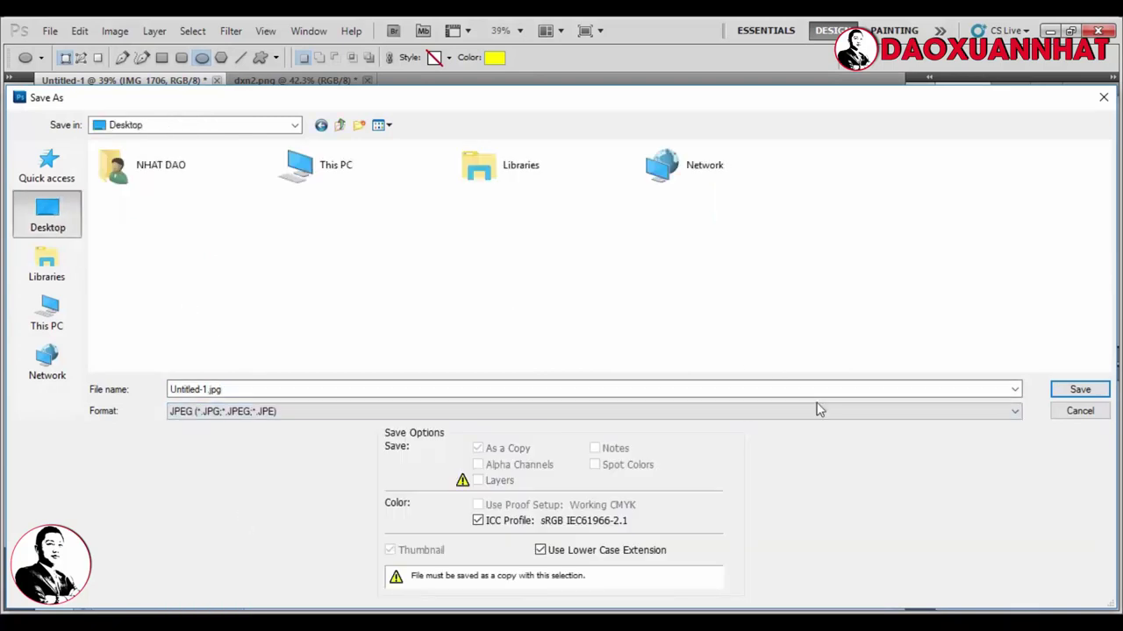
{"action": "double_click", "coordinate": [372, 388]}
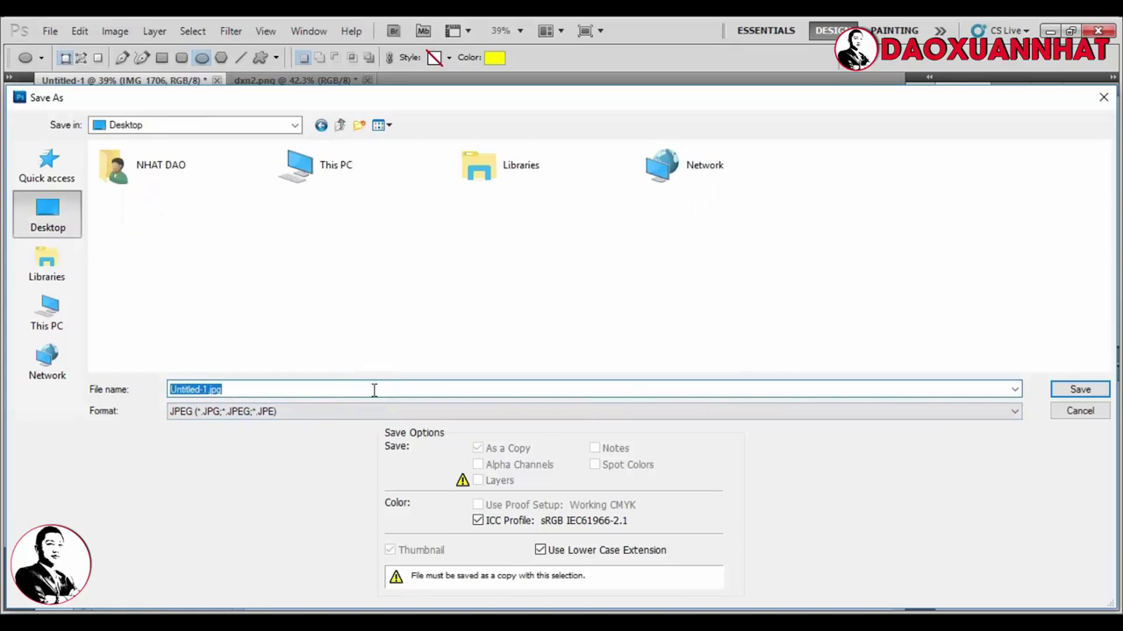
Enter the demo-nha… file name and save the JPEG at quality 12.
{"action": "type", "text": "demo-nhat-dao"}
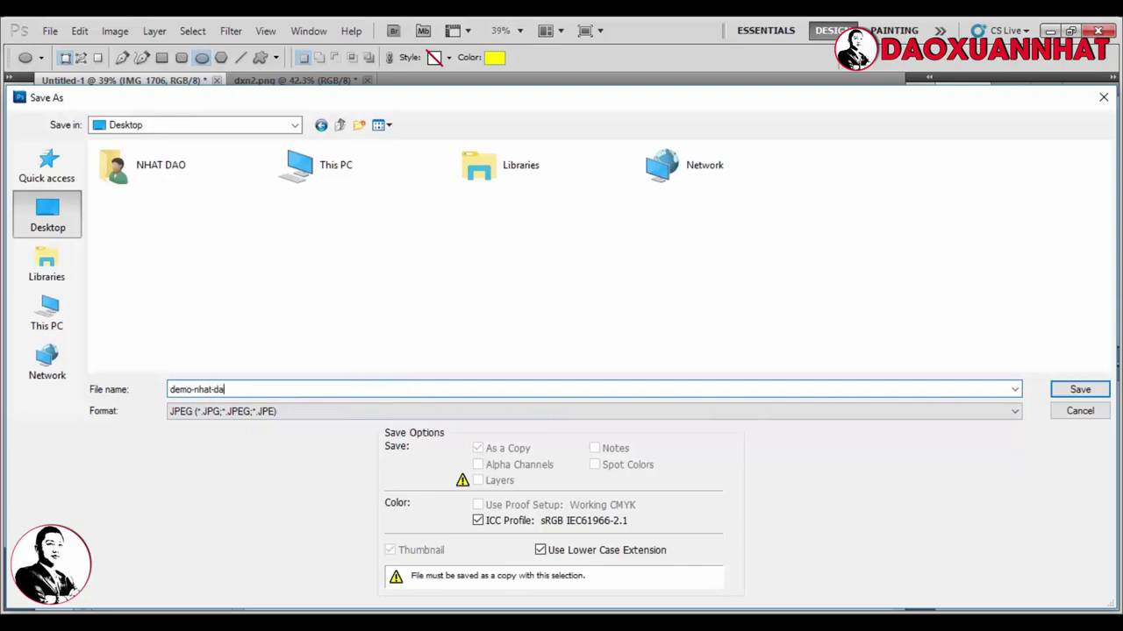
{"action": "left_click", "coordinate": [1088, 392]}
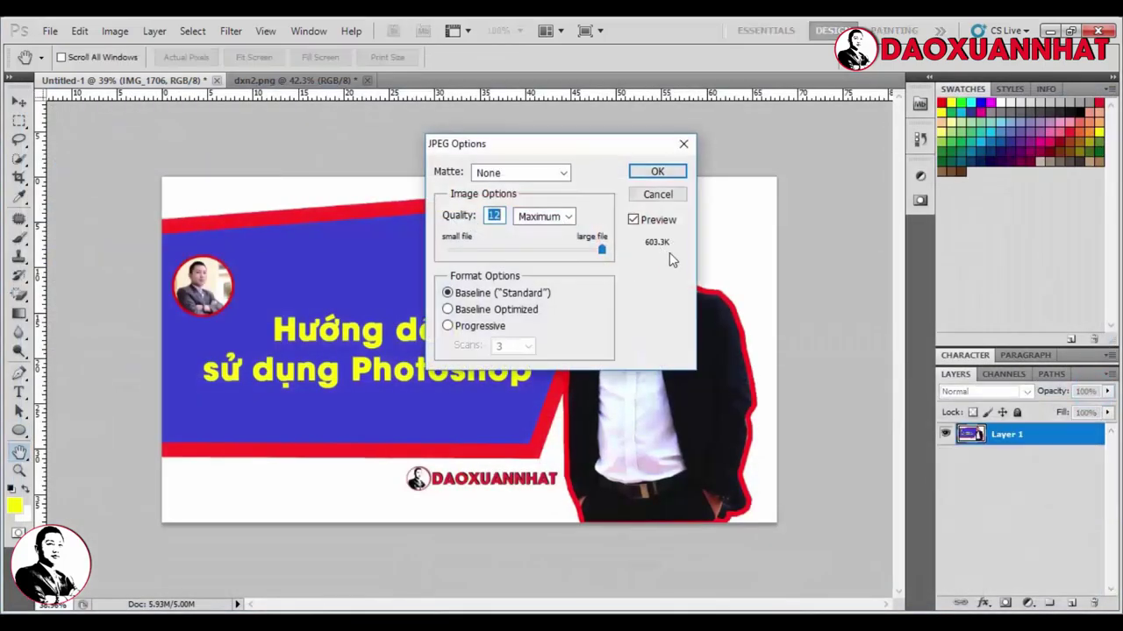
{"action": "mouse_move", "coordinate": [601, 251]}
{"action": "left_mouse_down"}
{"action": "mouse_move", "coordinate": [539, 253]}
{"action": "mouse_move", "coordinate": [605, 252]}
{"action": "left_mouse_up"}
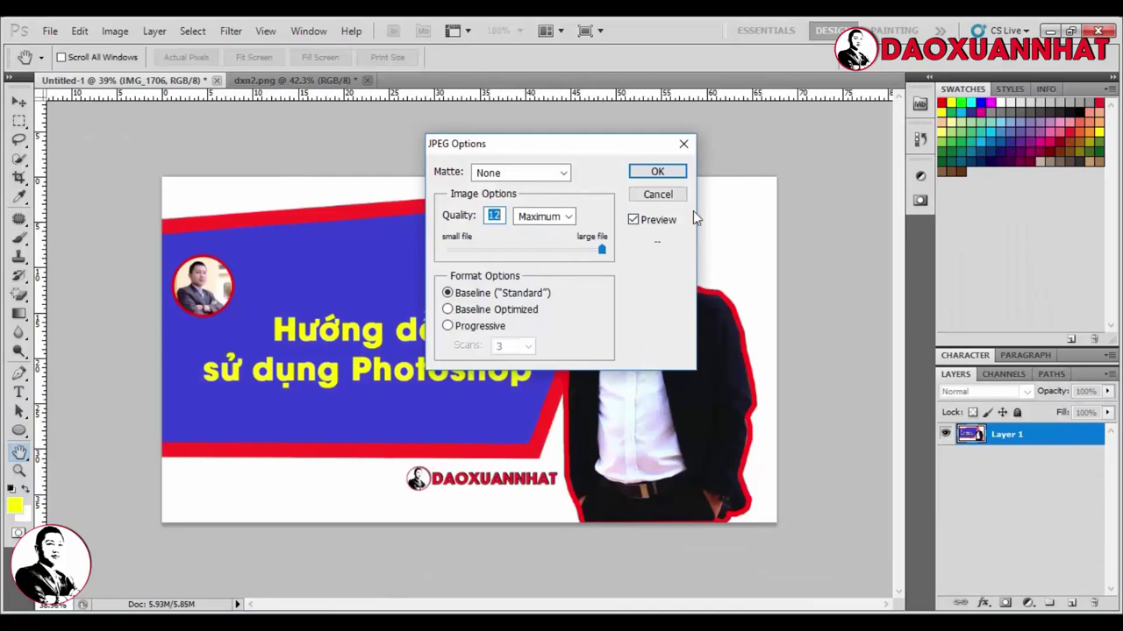
{"action": "left_click", "coordinate": [672, 171]}
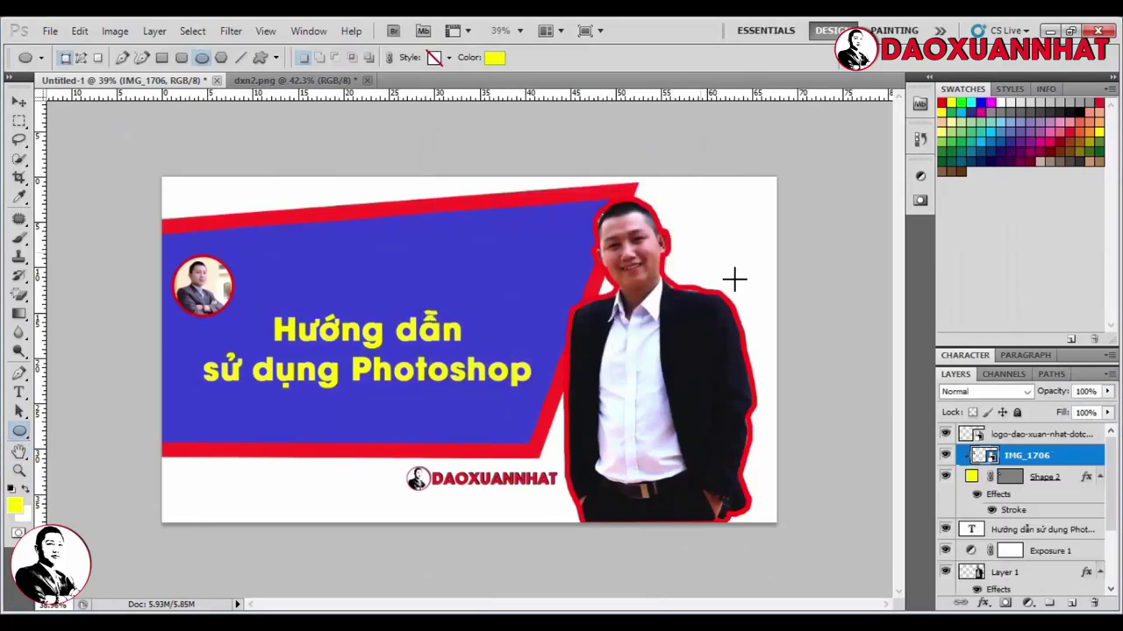
Minimize Photoshop, the browser and File Explorer to reveal the desktop.
{"action": "left_click", "coordinate": [1049, 30]}
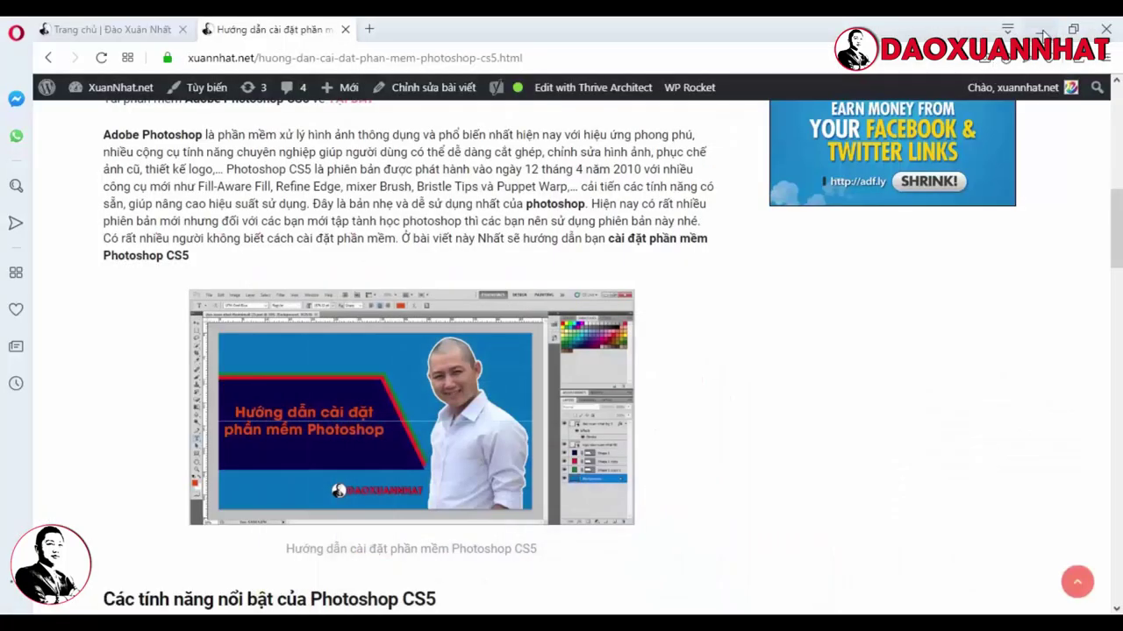
{"action": "left_click", "coordinate": [1040, 26]}
{"action": "left_click", "coordinate": [1027, 25]}
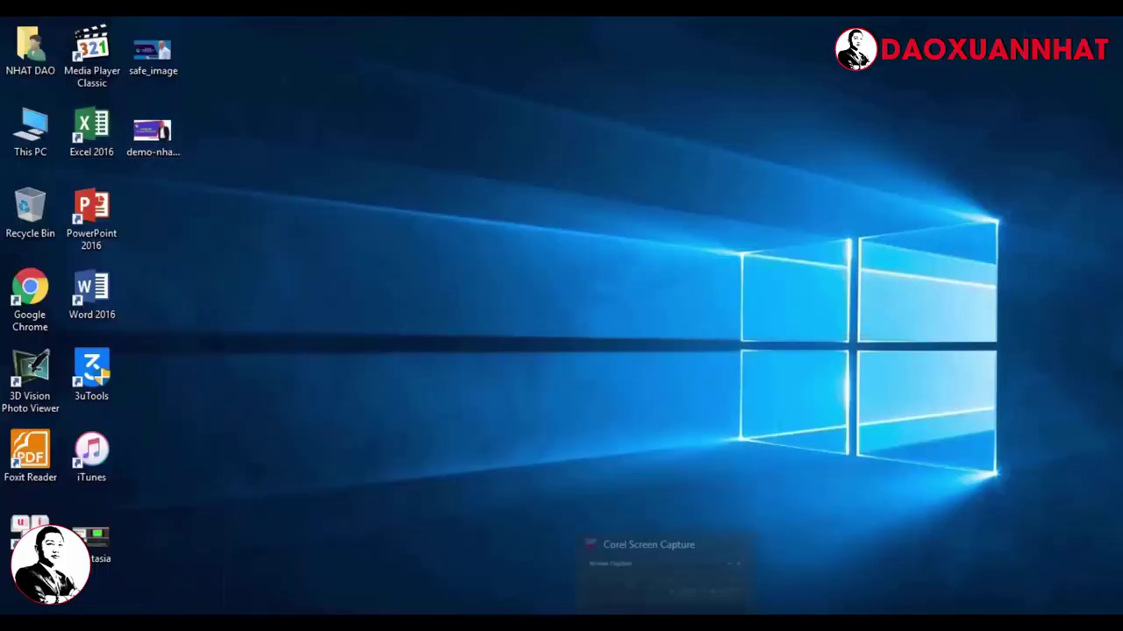
Restore the Photoshop window from its taskbar thumbnail.
{"action": "left_click", "coordinate": [608, 612]}
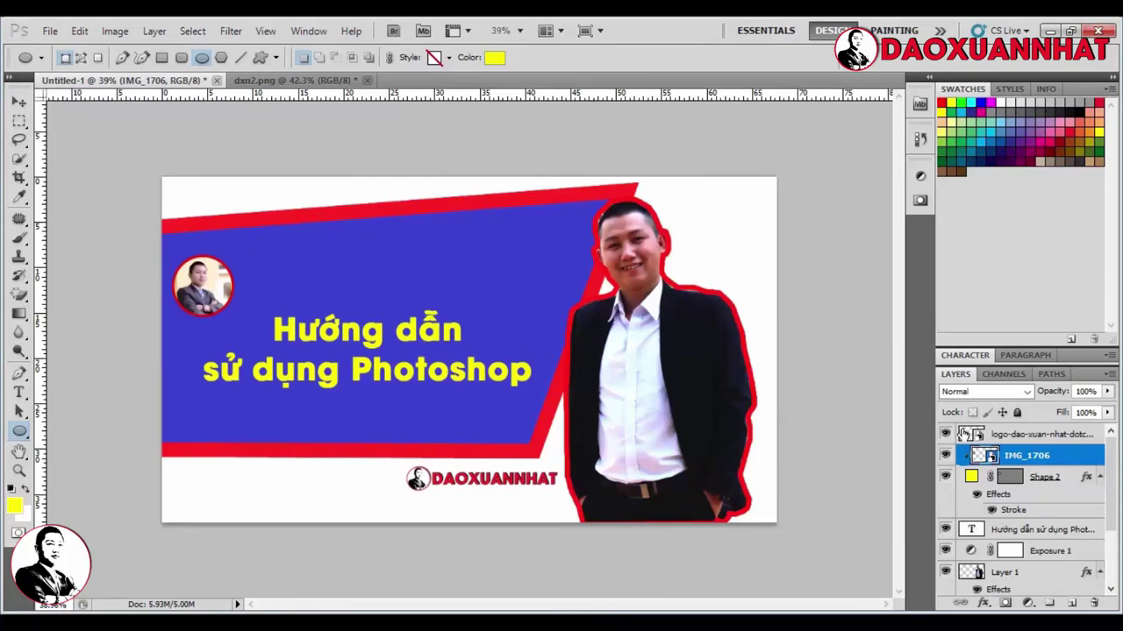
Delete the logo layer and merge all visible layers with Ctrl+Shift+E.
{"action": "left_click", "coordinate": [963, 433]}
{"action": "key", "text": "w"}
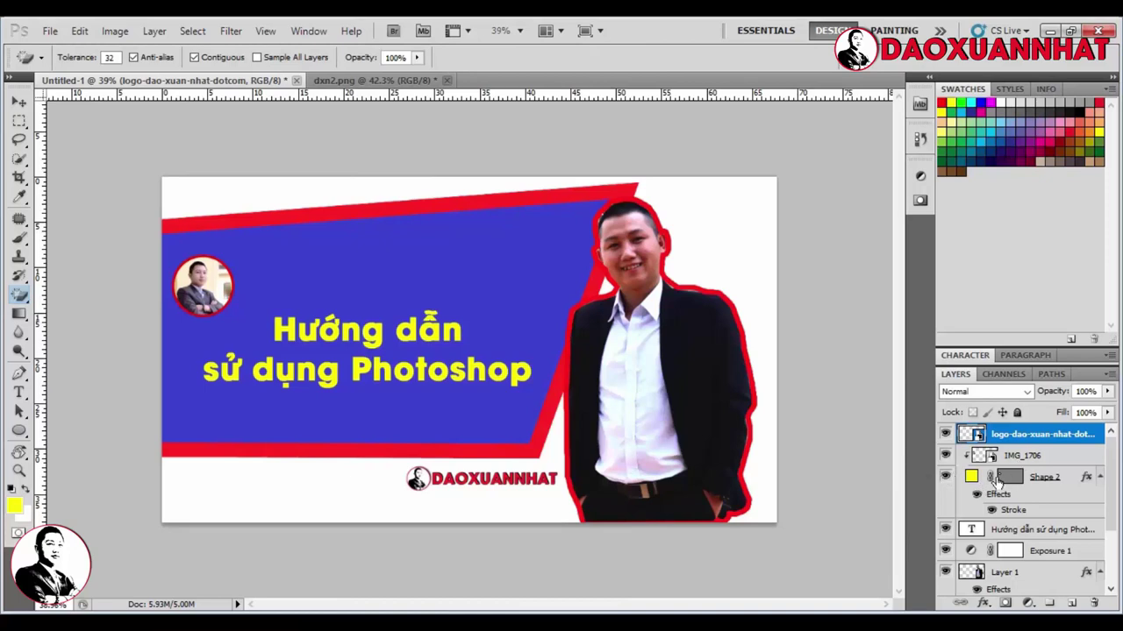
{"action": "key", "text": "shift+e"}
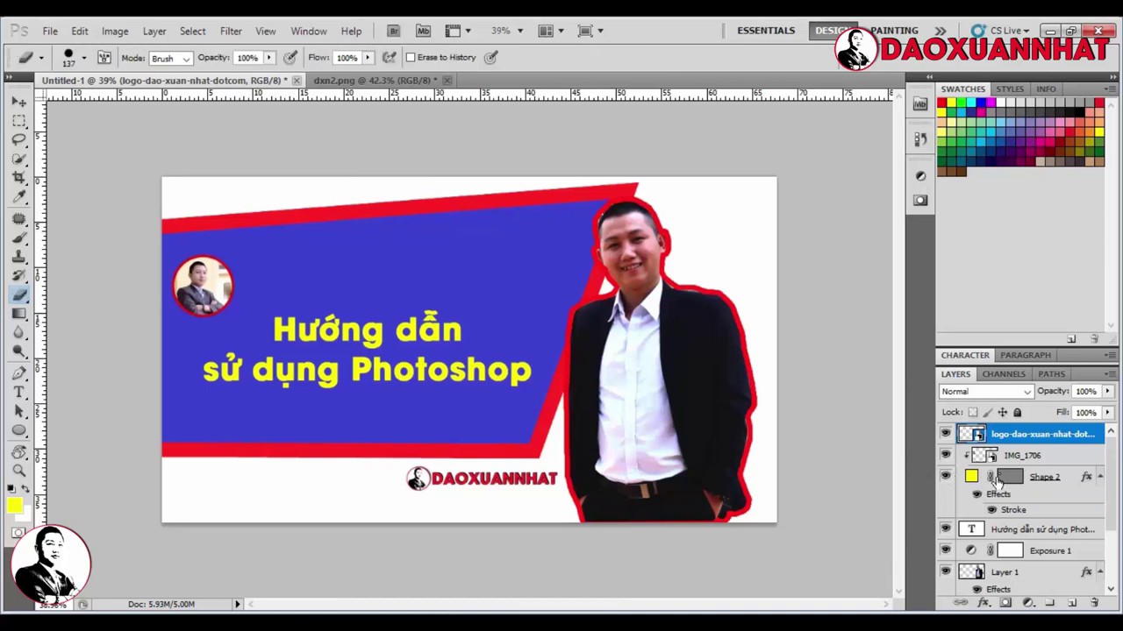
{"action": "key", "text": "Delete"}
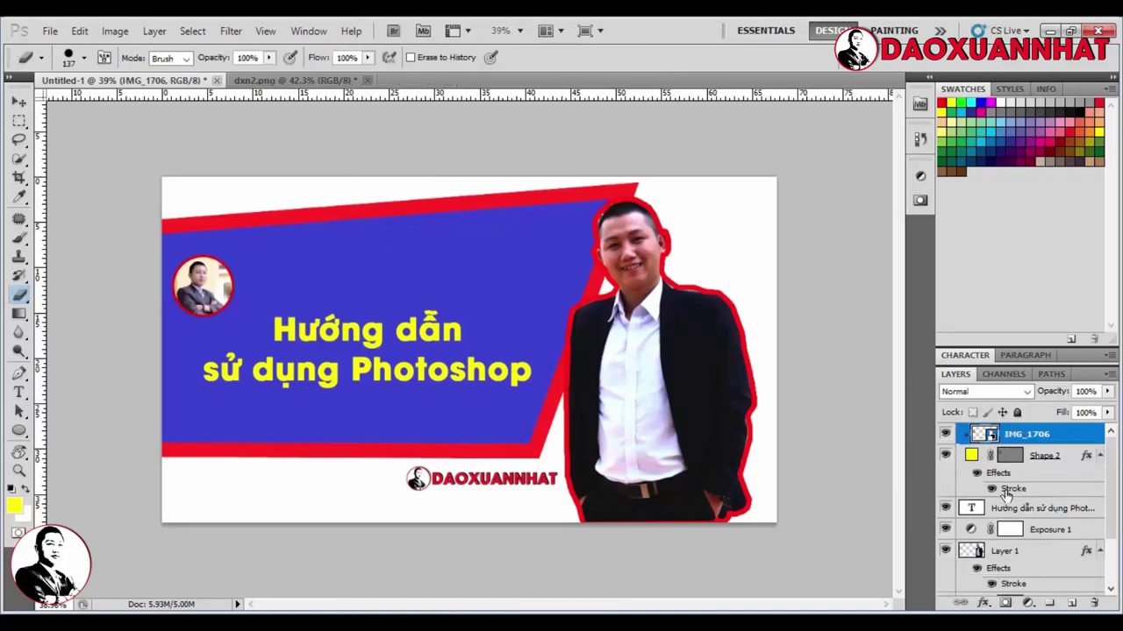
{"action": "scroll", "coordinate": [1038, 507], "scroll_direction": "down", "scroll_amount": 3}
{"action": "scroll", "coordinate": [1037, 507], "scroll_direction": "up", "scroll_amount": 3}
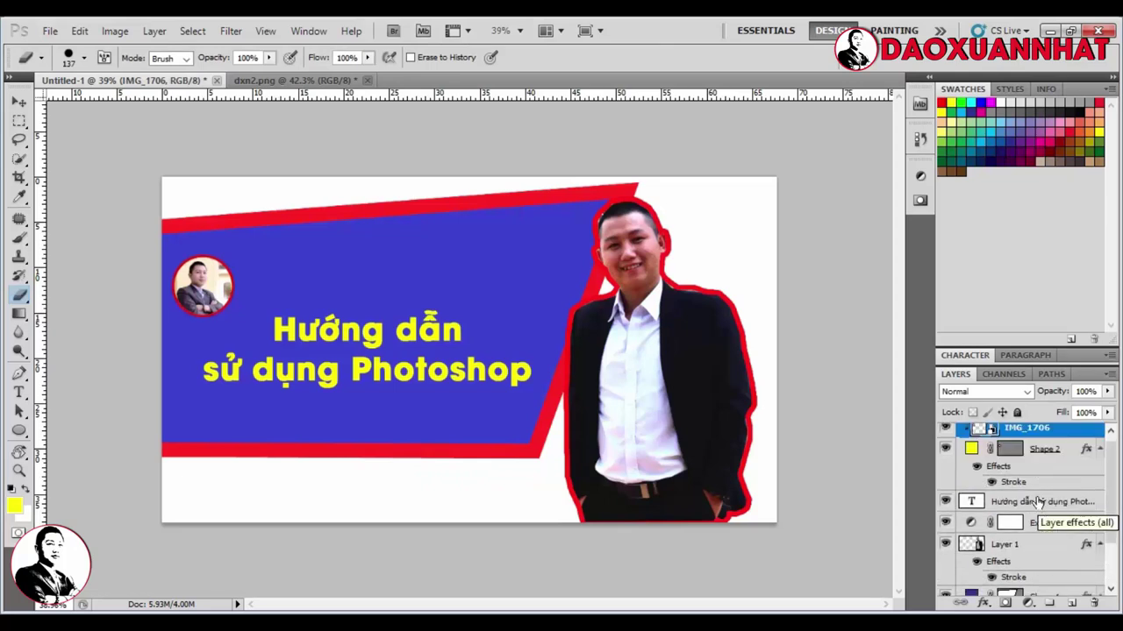
{"action": "key", "text": "ctrl+shift+e"}
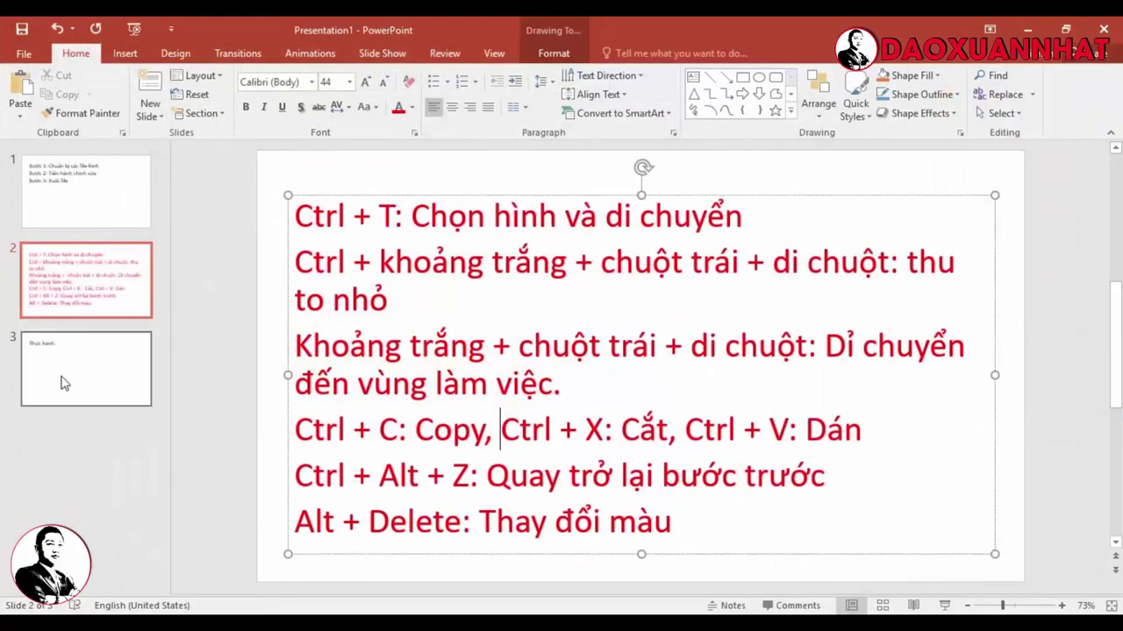
Append 'Ctrl + Shift + E: Gộp toàn bộ layer' as a new line on slide 2.
{"action": "left_click", "coordinate": [61, 382]}
{"action": "left_click", "coordinate": [88, 288]}
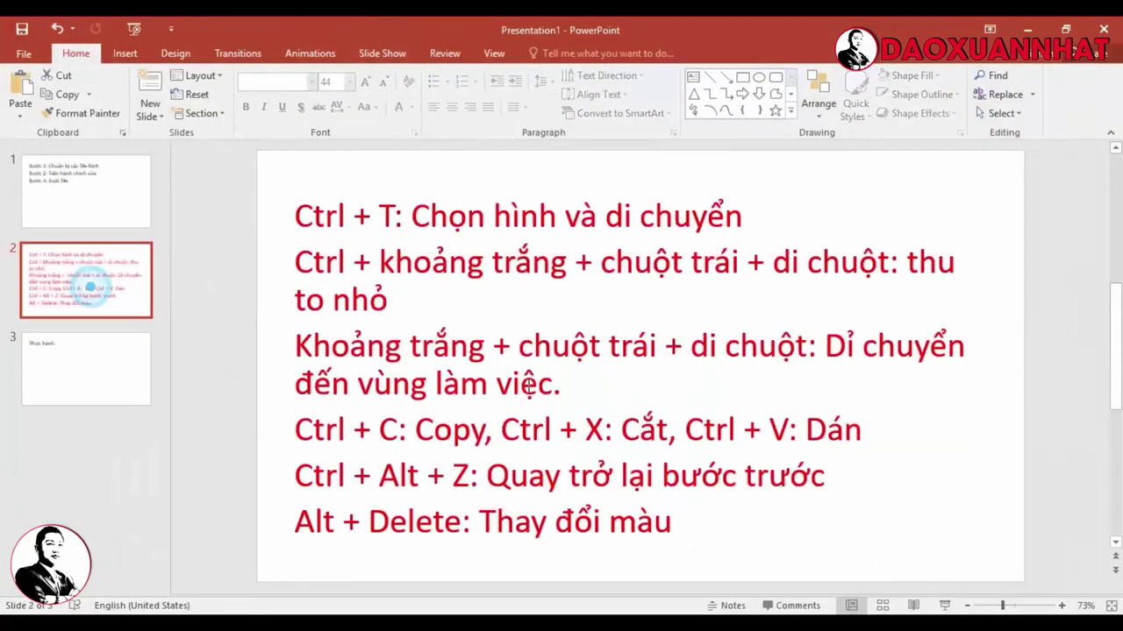
{"action": "left_click", "coordinate": [692, 521]}
{"action": "key", "text": "Return"}
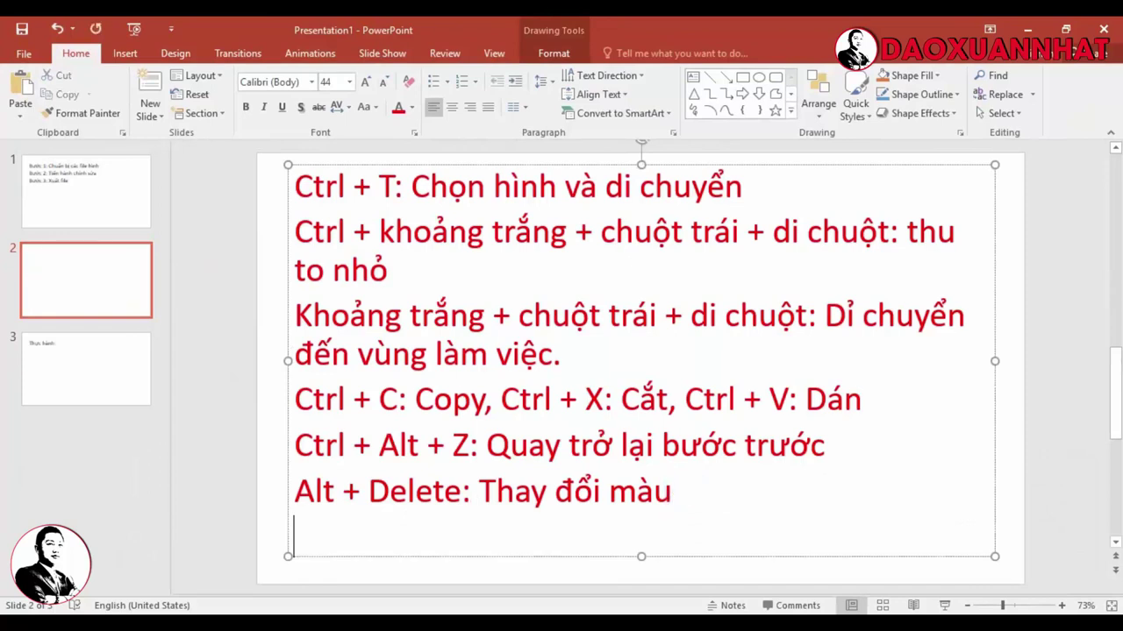
{"action": "type", "text": "Ctrl"}
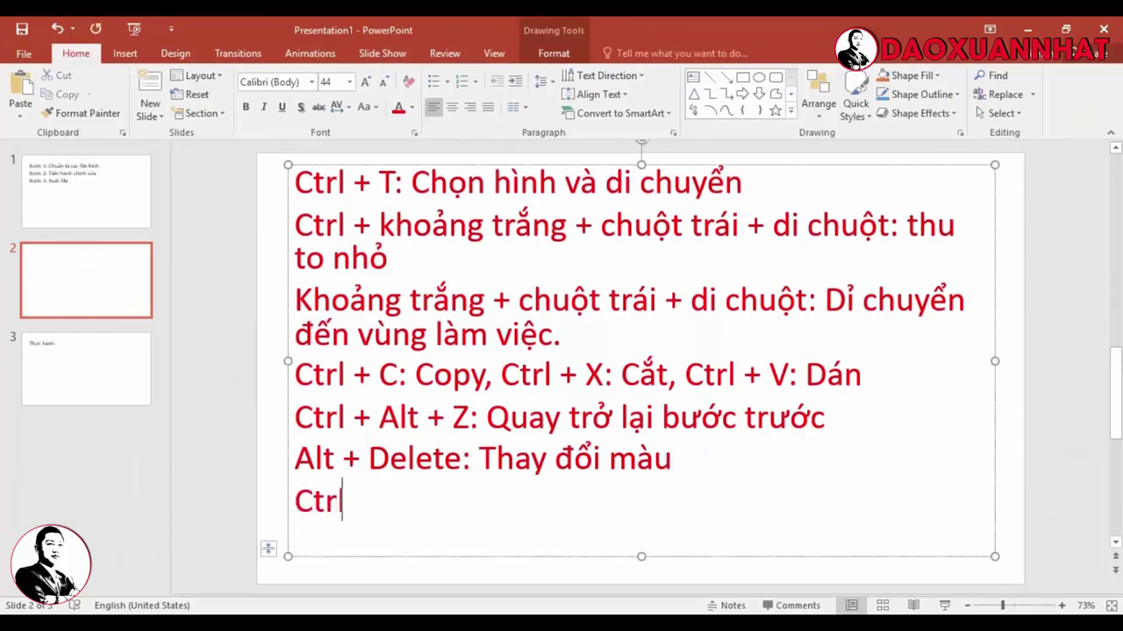
{"action": "type", "text": " +"}
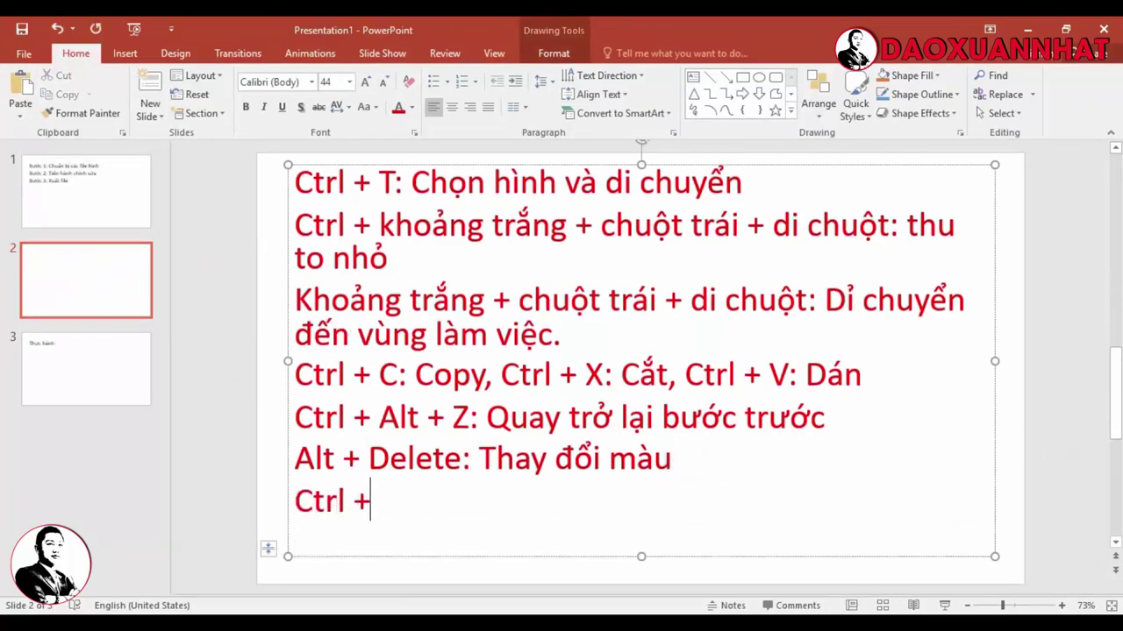
{"action": "type", "text": " Shif"}
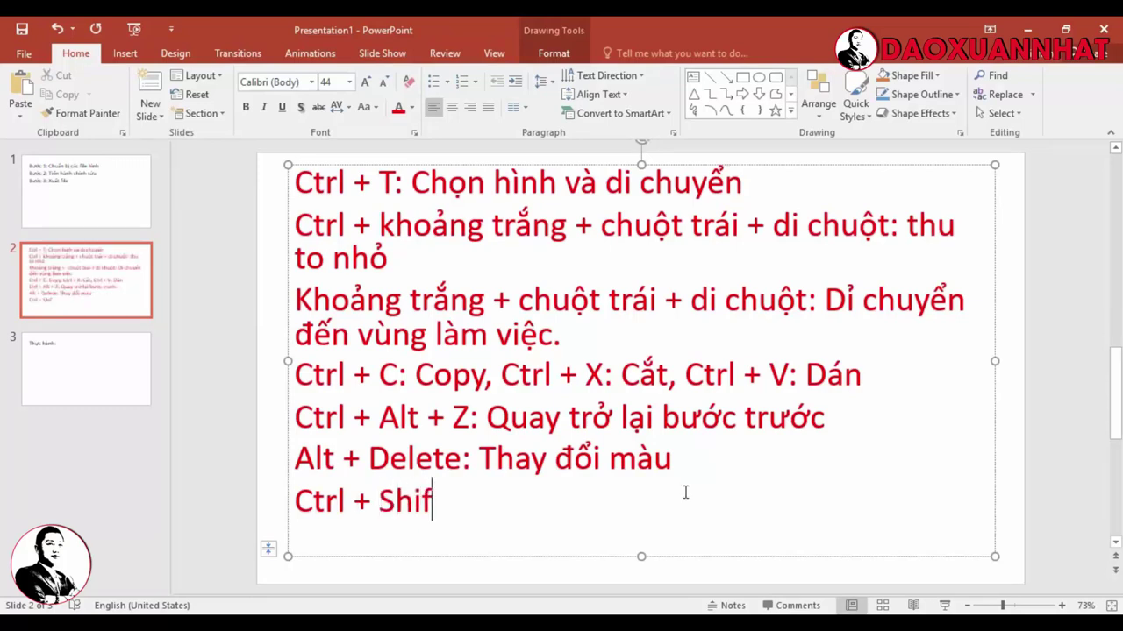
{"action": "type", "text": "t +"}
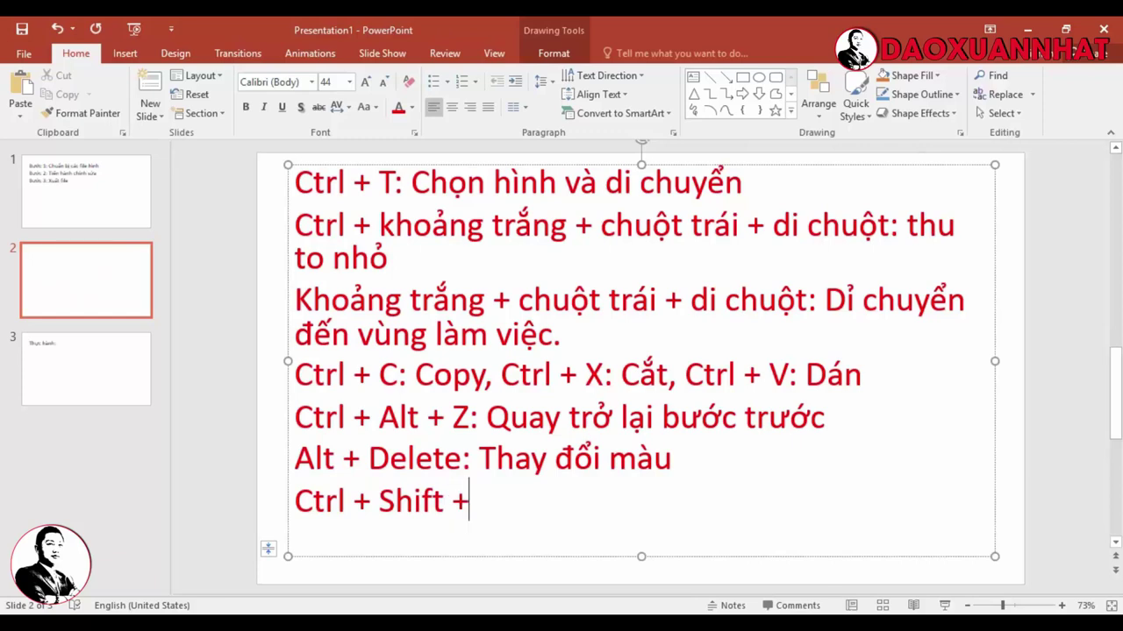
{"action": "type", "text": " E"}
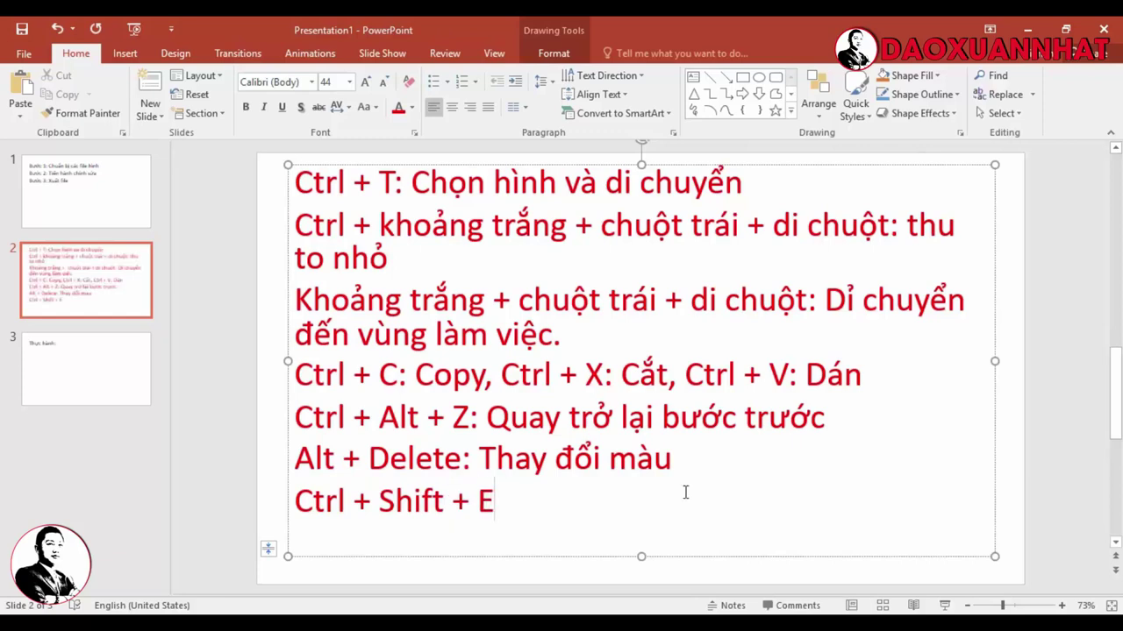
{"action": "type", "text": ": Go"}
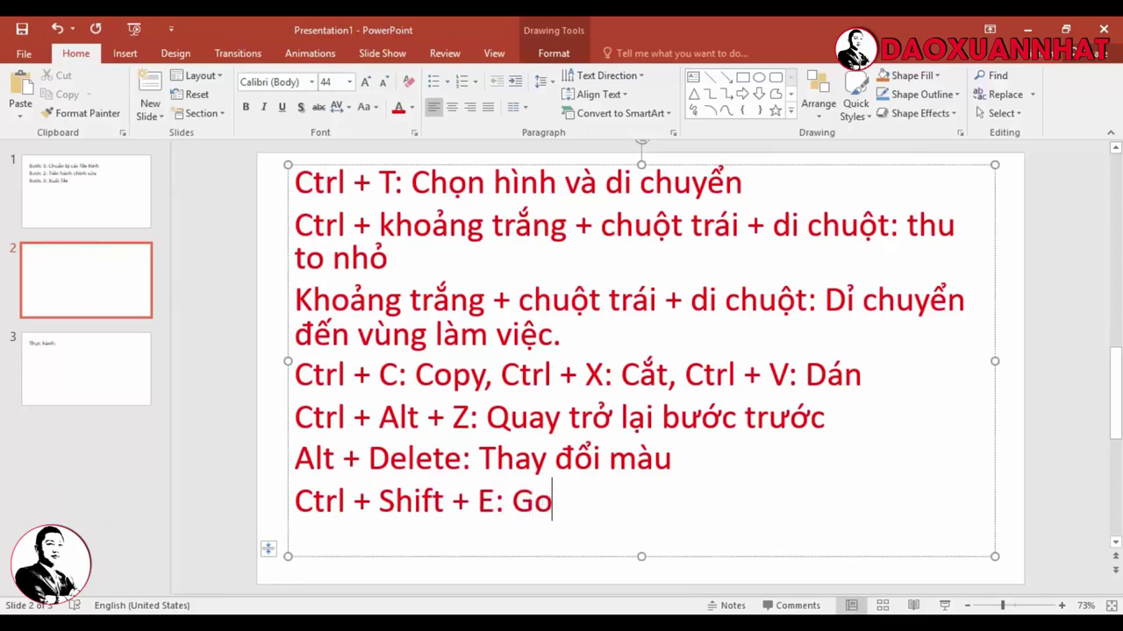
{"action": "type", "text": "opj"}
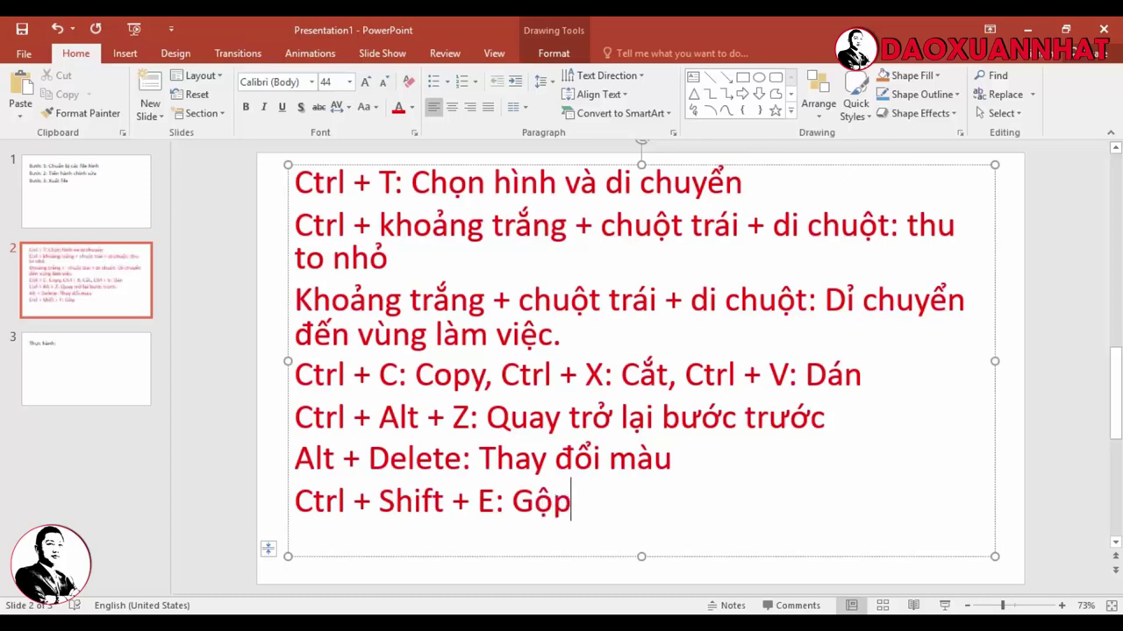
{"action": "type", "text": " toanf boo"}
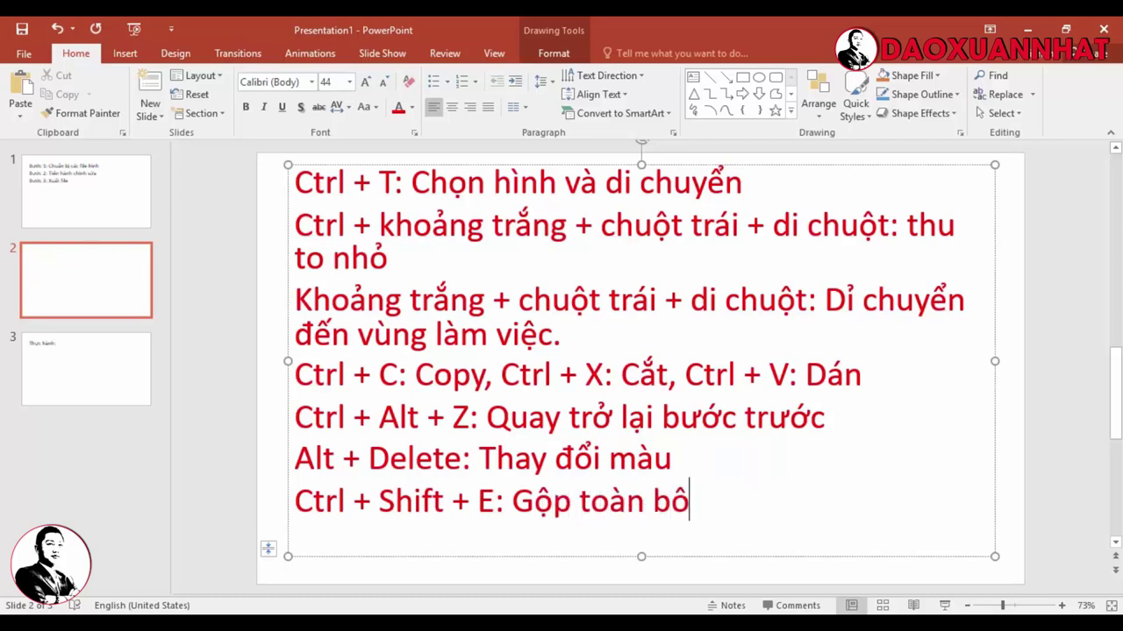
{"action": "type", "text": "j la"}
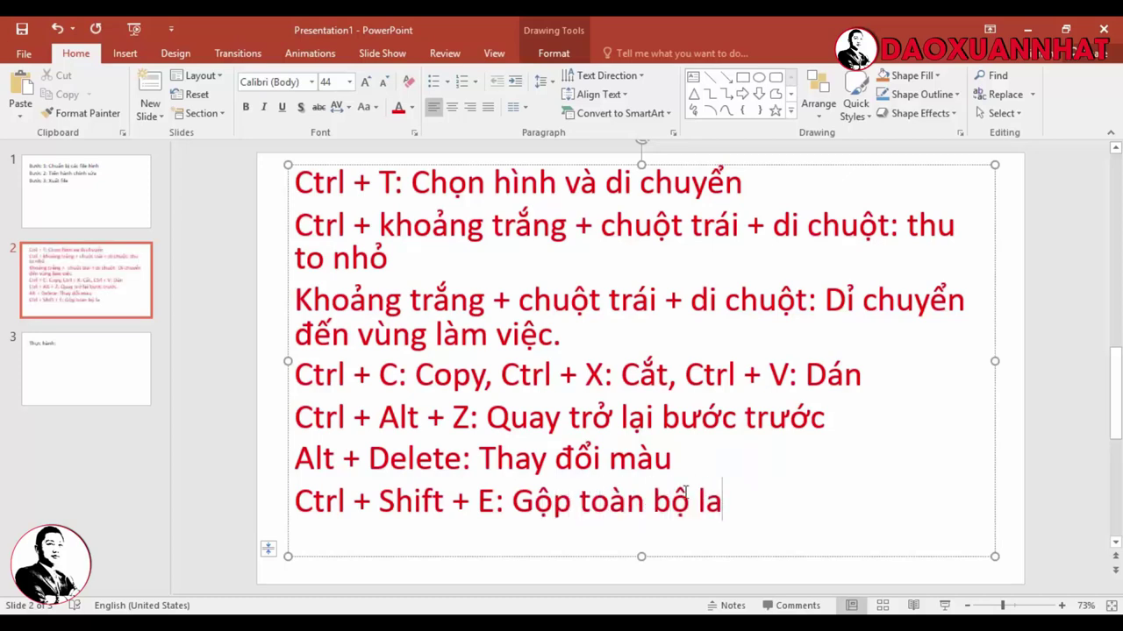
{"action": "type", "text": "yer"}
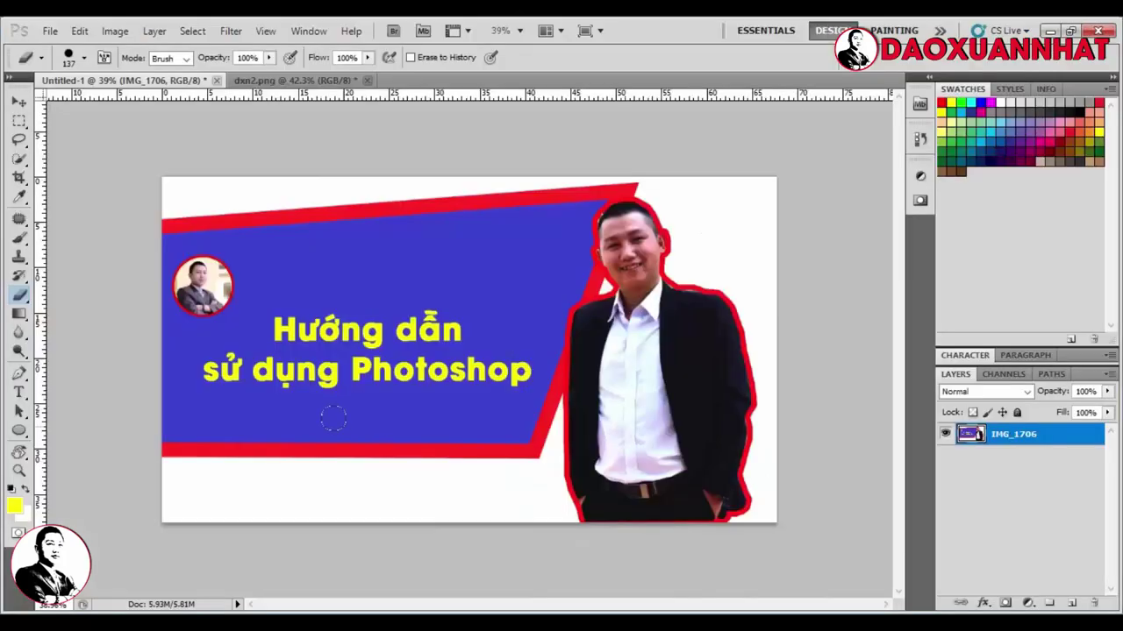
Merge Shape 2 into the IMG_1706 layer with Ctrl+E, redoing it once, then return to PowerPoint.
{"action": "key", "text": "ctrl+z"}
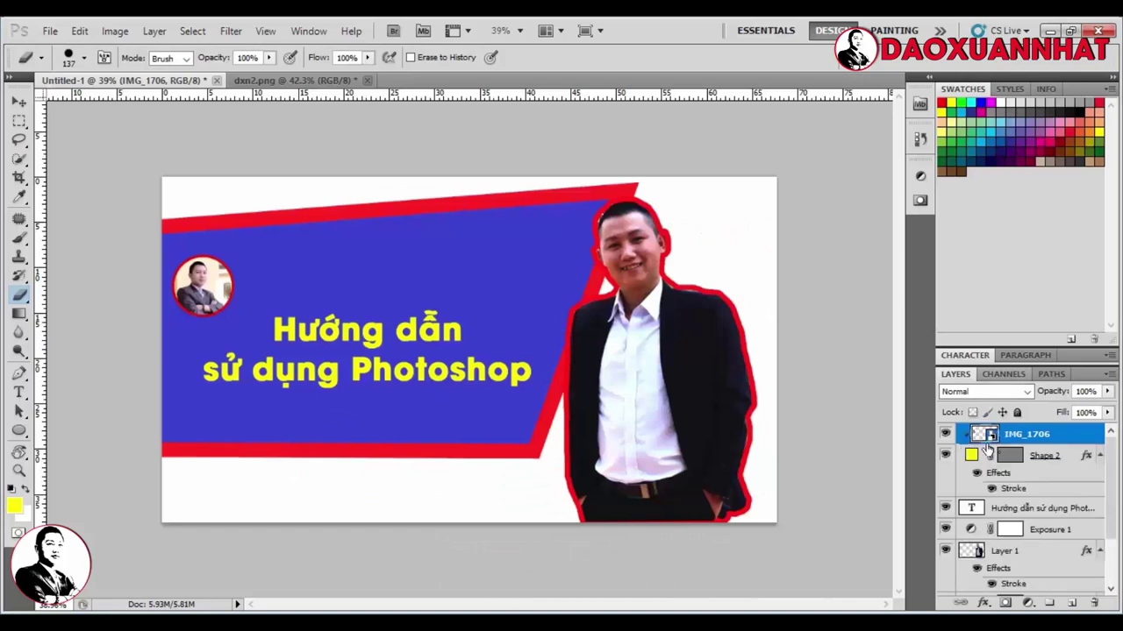
{"action": "left_click", "coordinate": [1052, 454], "text": "shift"}
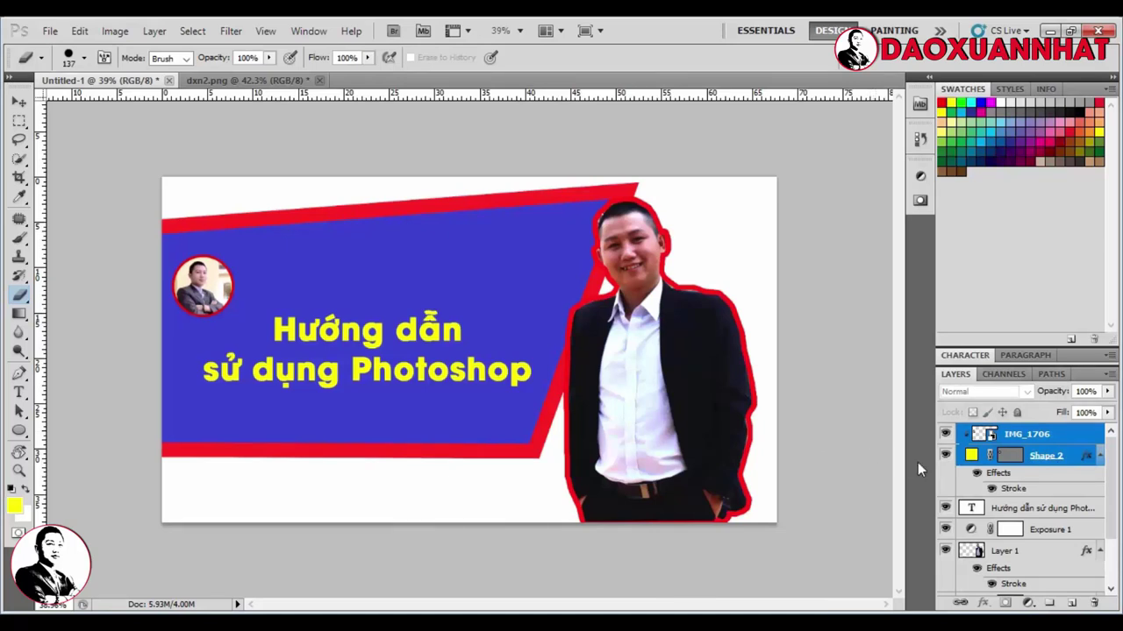
{"action": "key", "text": "ctrl+e"}
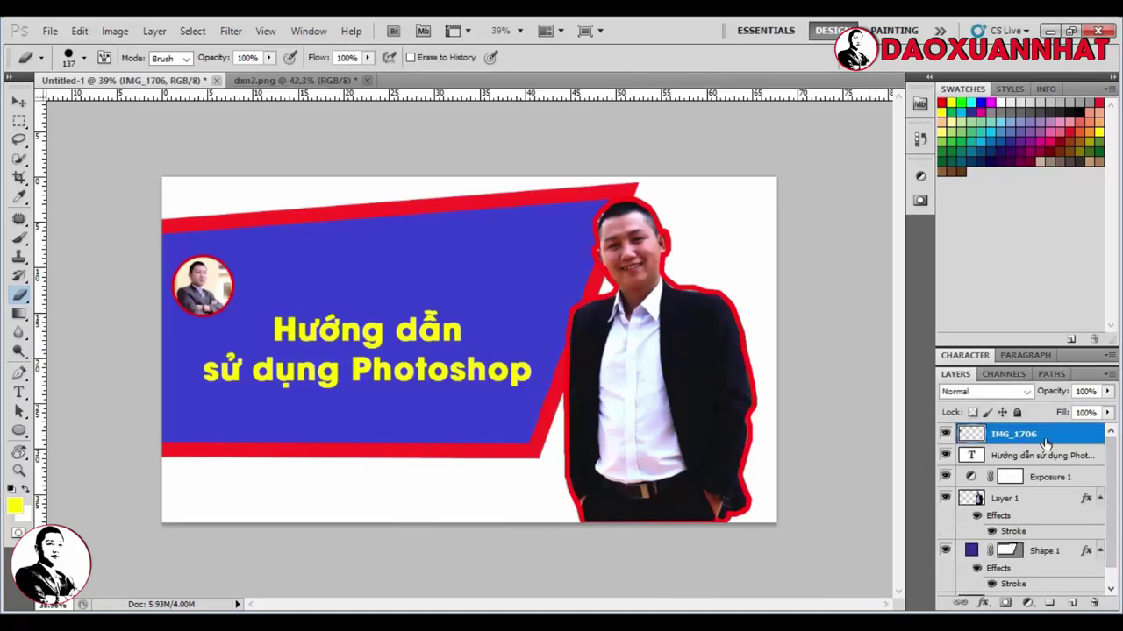
{"action": "left_click_drag", "start_coordinate": [1046, 444], "coordinate": [1052, 442]}
{"action": "key", "text": "ctrl+z"}
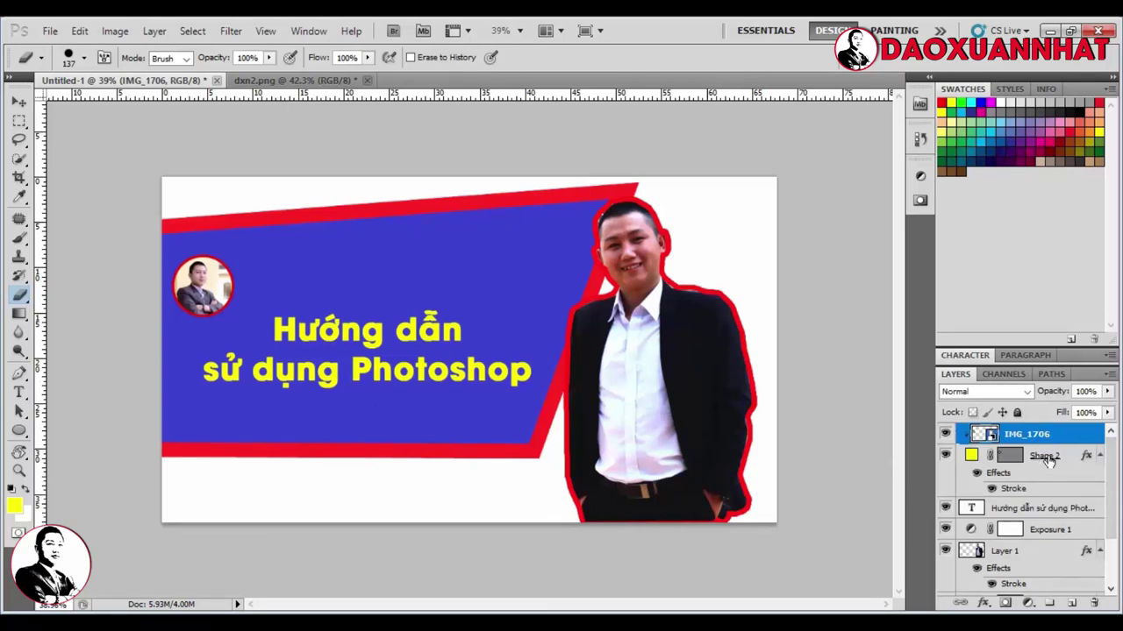
{"action": "left_click", "coordinate": [1048, 462], "text": "shift"}
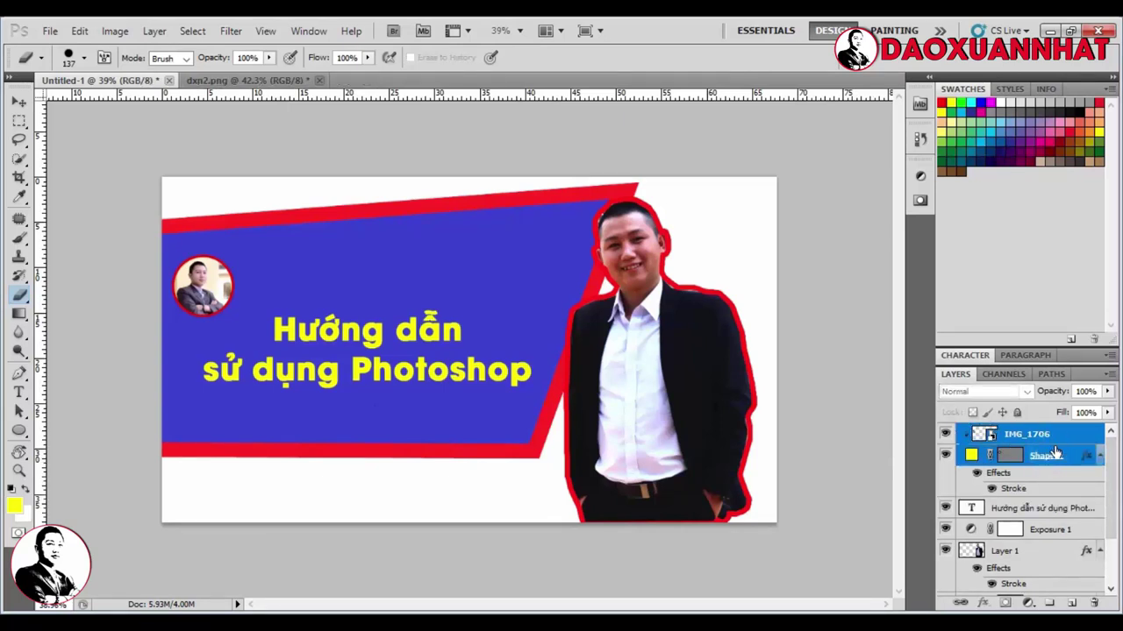
{"action": "key", "text": "ctrl+e"}
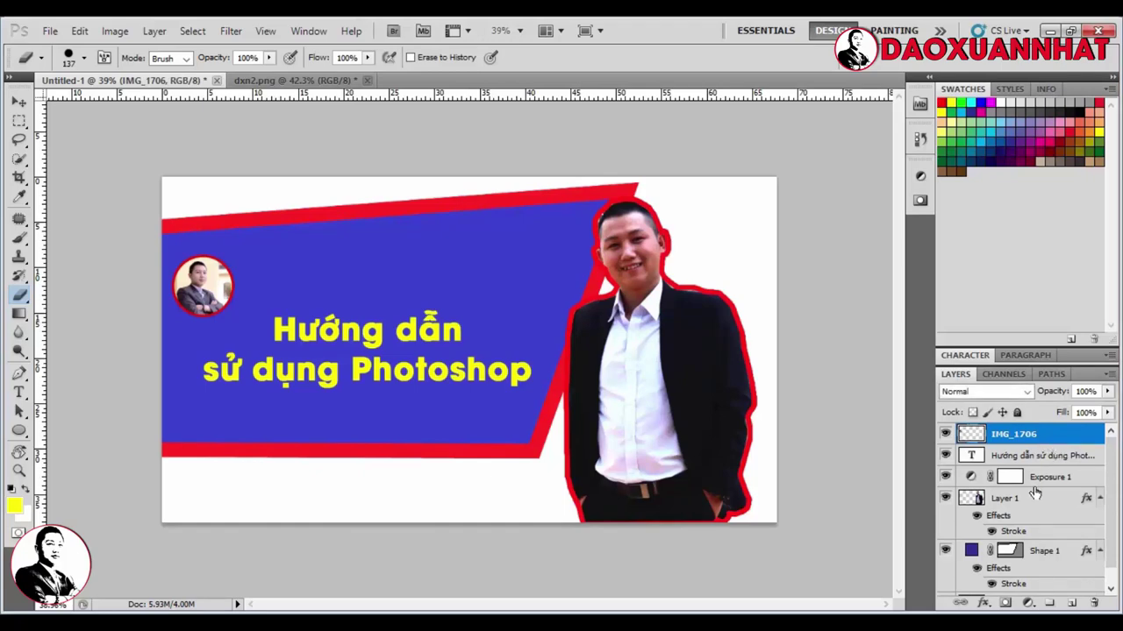
{"action": "left_click", "coordinate": [827, 623]}
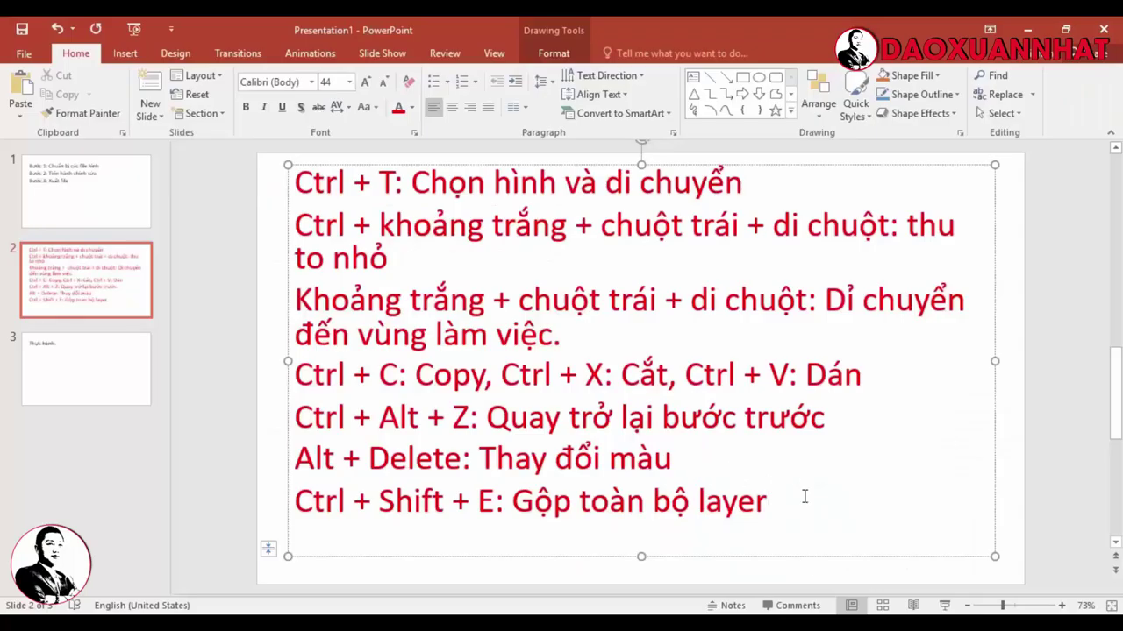
Type 'Ctrl + E: Gộp 2 layer...' as a new last line of the shortcut list.
{"action": "key", "text": "BackSpace"}
{"action": "key", "text": "Return"}
{"action": "type", "text": "G"}
{"action": "key", "text": "BackSpace"}
{"action": "type", "text": "Ctr"}
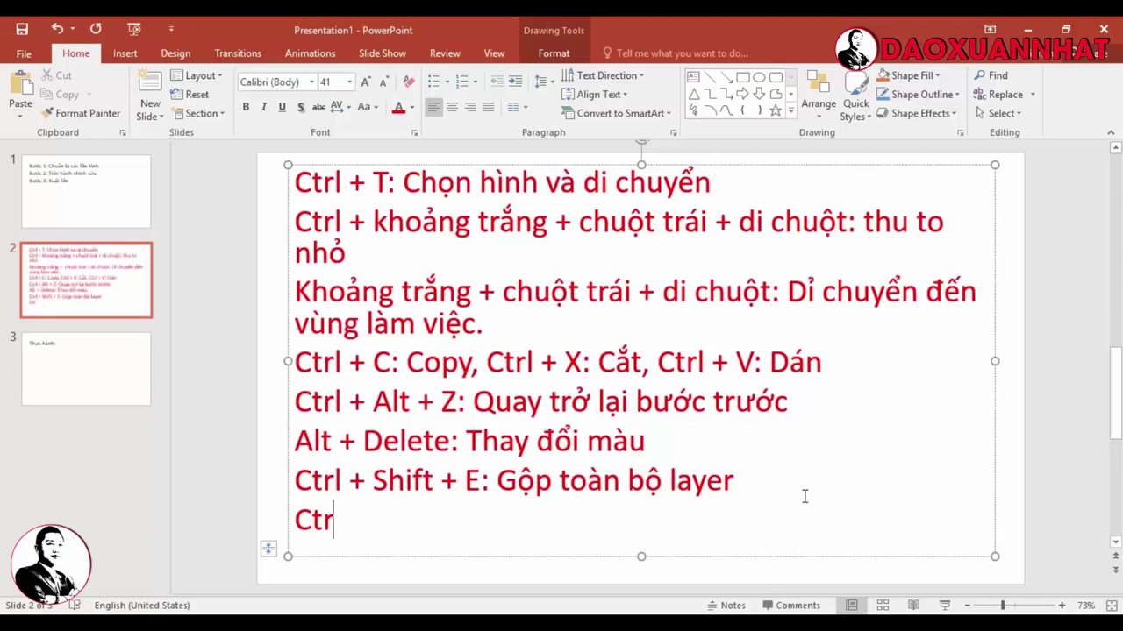
{"action": "type", "text": "l + "}
{"action": "type", "text": "E: "}
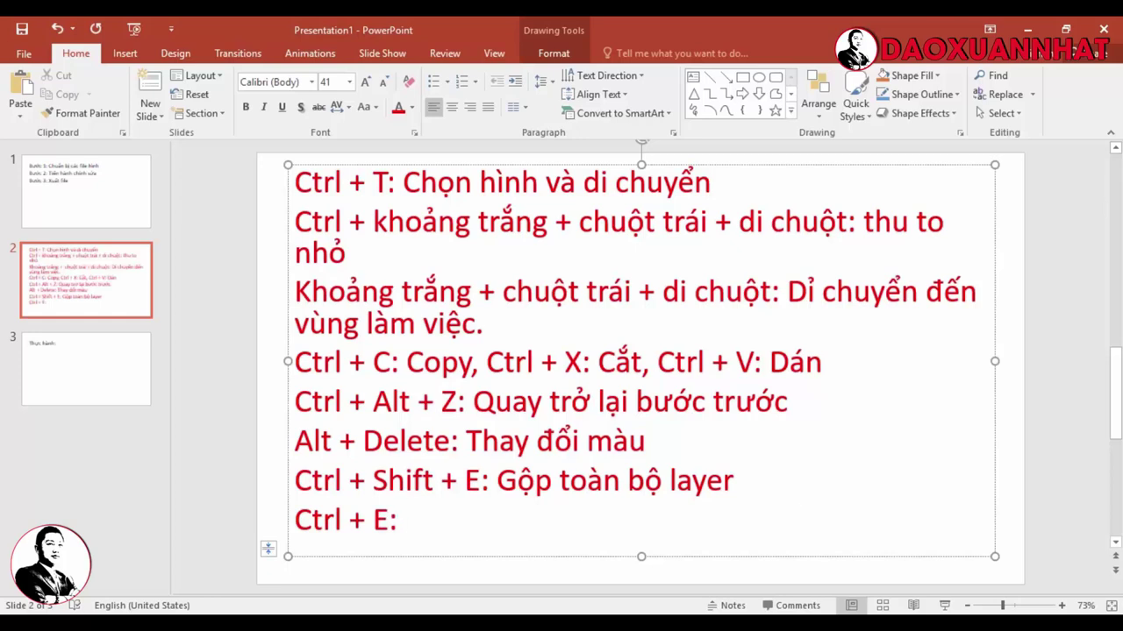
{"action": "type", "text": "Gộp"}
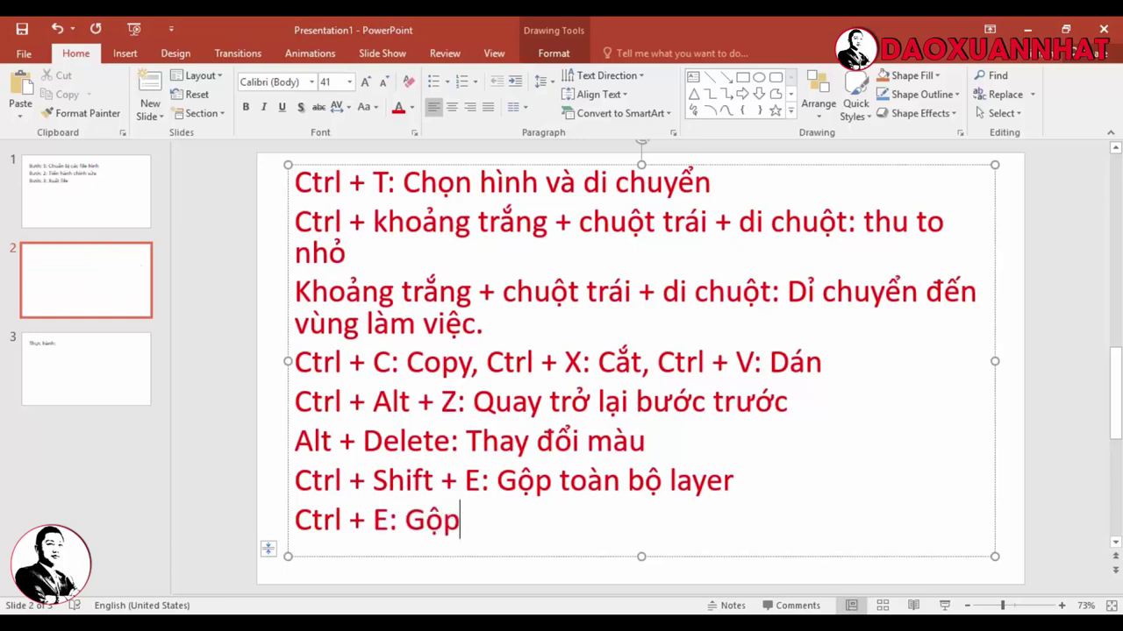
{"action": "type", "text": " 2 lay"}
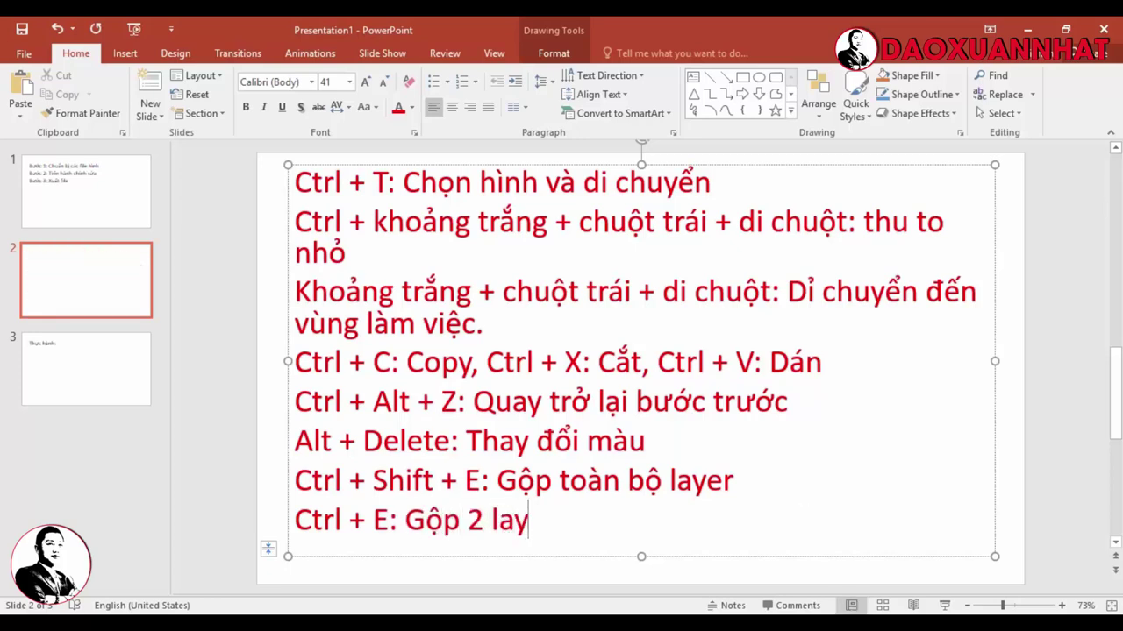
{"action": "type", "text": "er"}
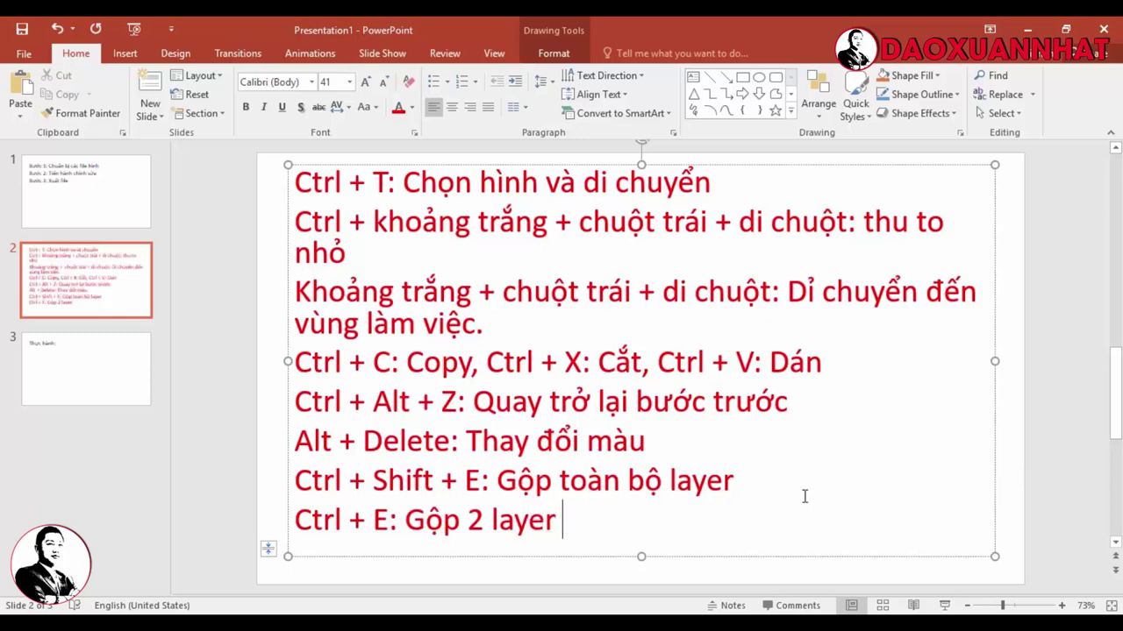
{"action": "key", "text": "BackSpace"}
{"action": "type", "text": "."}
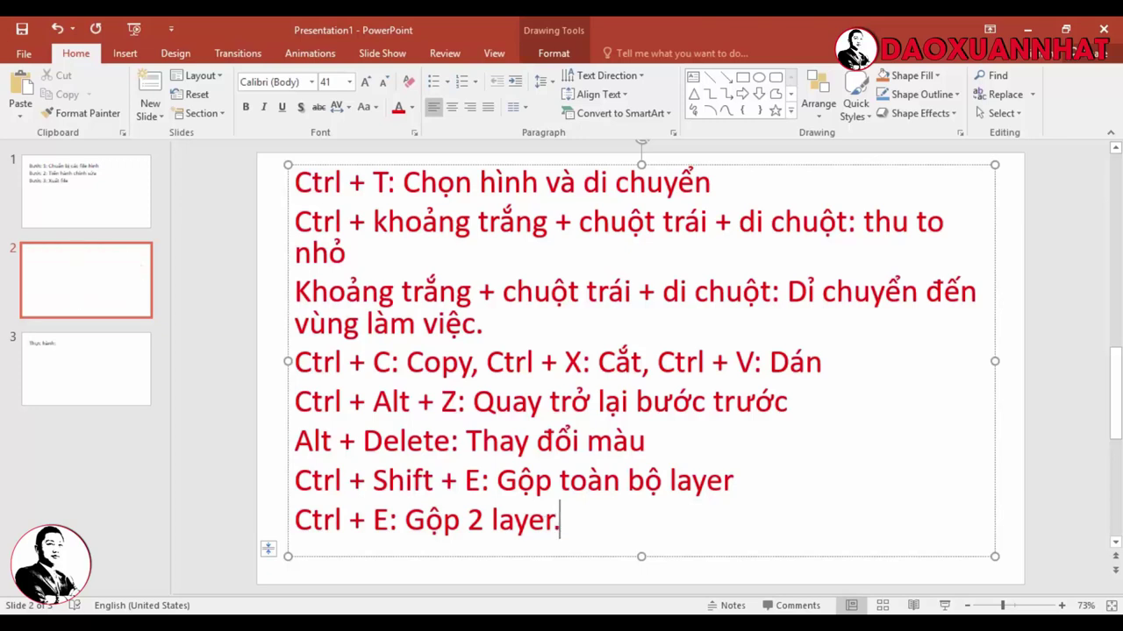
{"action": "type", "text": ".."}
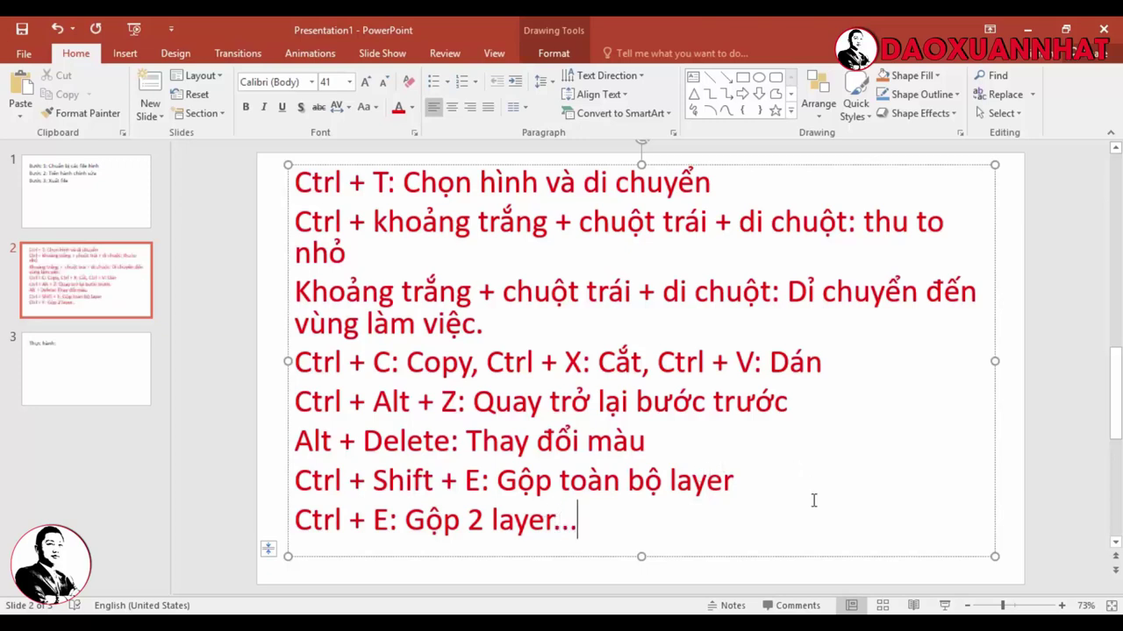
Flatten all banner layers with Ctrl+Shift+E and start Save As in the Desktop folder.
{"action": "left_click", "coordinate": [574, 561]}
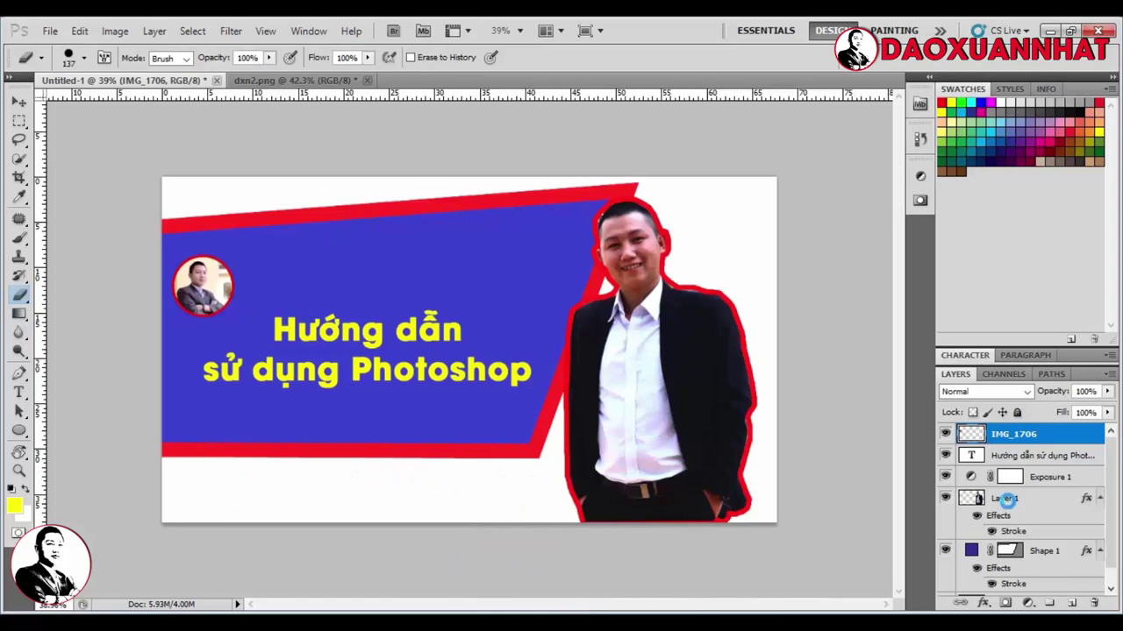
{"action": "key", "text": "ctrl+shift+e"}
{"action": "left_click", "coordinate": [50, 30]}
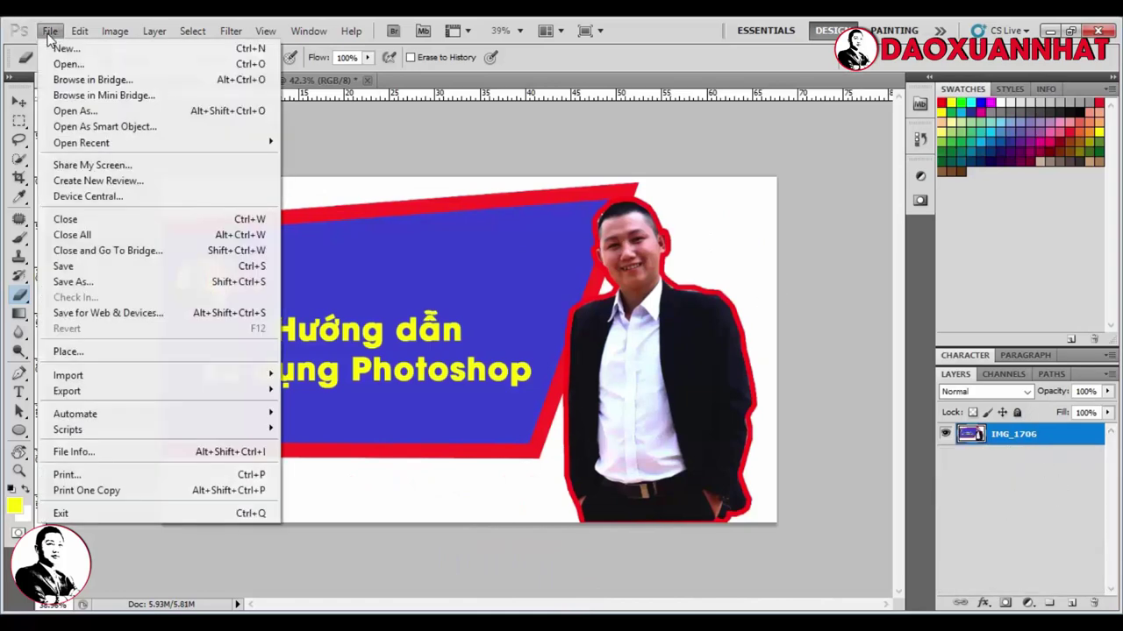
{"action": "left_click", "coordinate": [132, 282]}
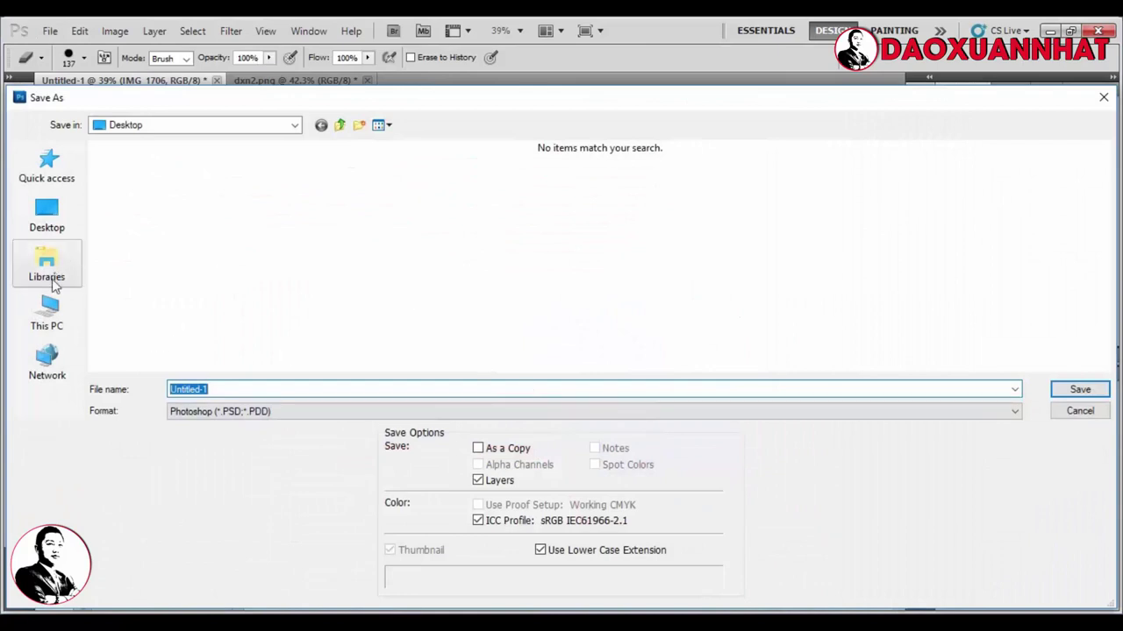
{"action": "left_click", "coordinate": [54, 215]}
Save the banner as a JPEG named huong-dan-photoshop.
{"action": "left_click", "coordinate": [256, 412]}
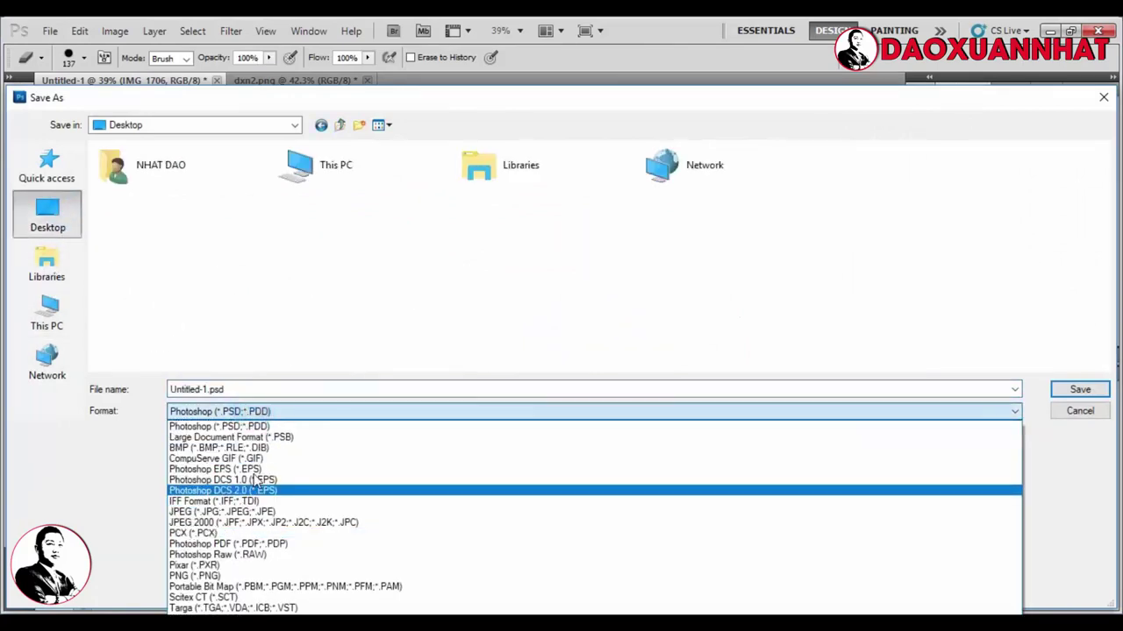
{"action": "left_click", "coordinate": [250, 576]}
{"action": "left_click", "coordinate": [230, 411]}
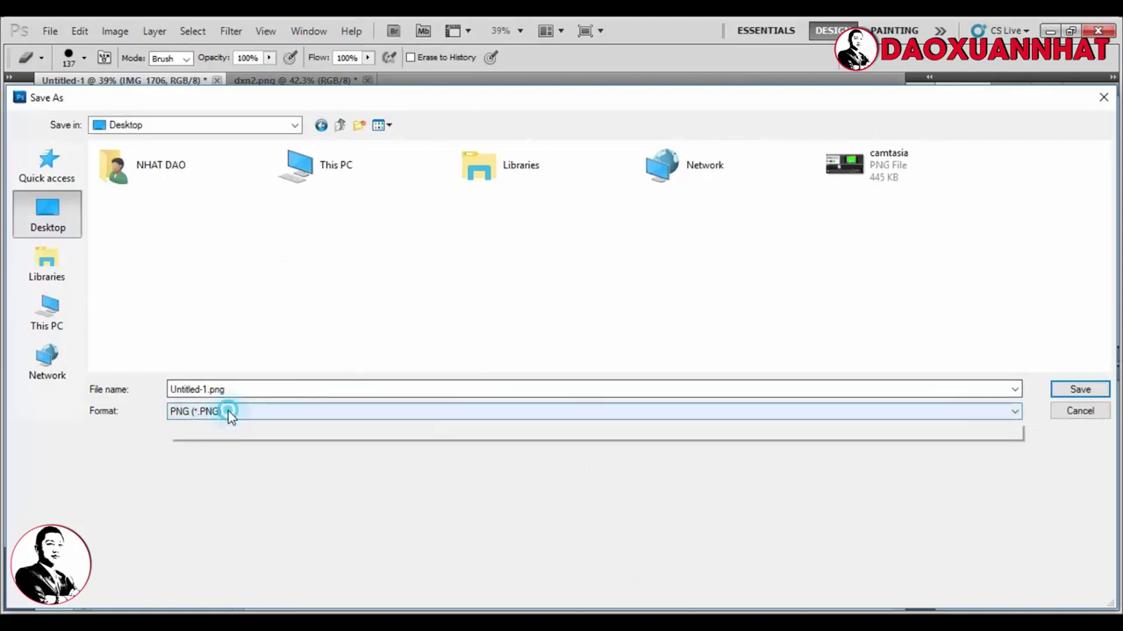
{"action": "left_click", "coordinate": [232, 513]}
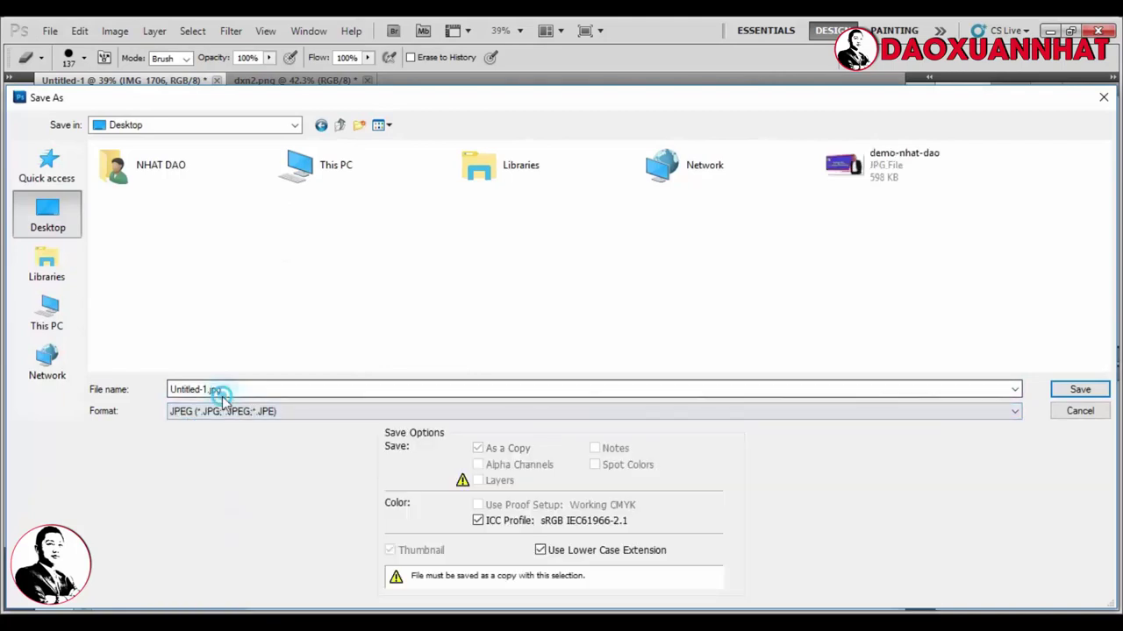
{"action": "double_click", "coordinate": [230, 389]}
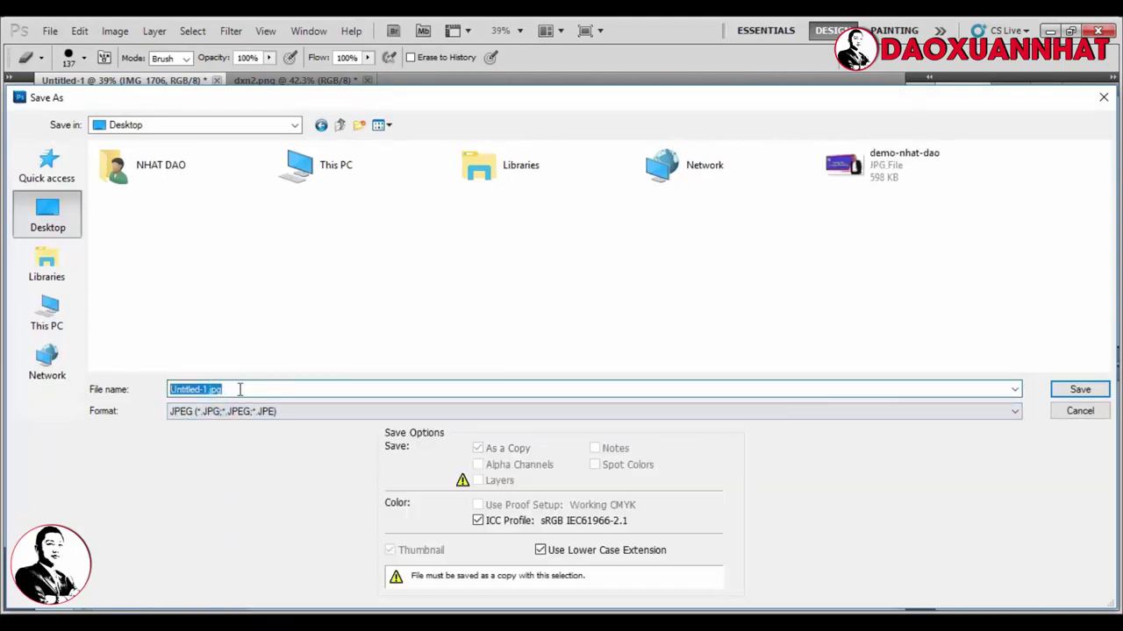
{"action": "type", "text": "huo"}
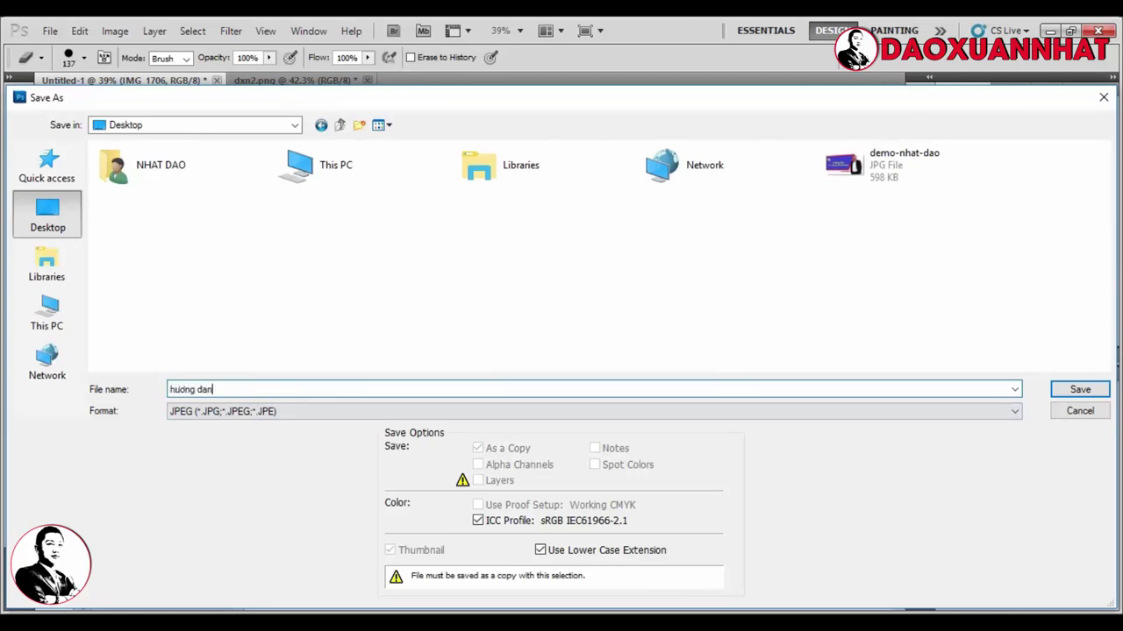
{"action": "key", "text": "BackSpace"}
{"action": "key", "text": "BackSpace"}
{"action": "key", "text": "BackSpace"}
{"action": "left_click", "coordinate": [1079, 389]}
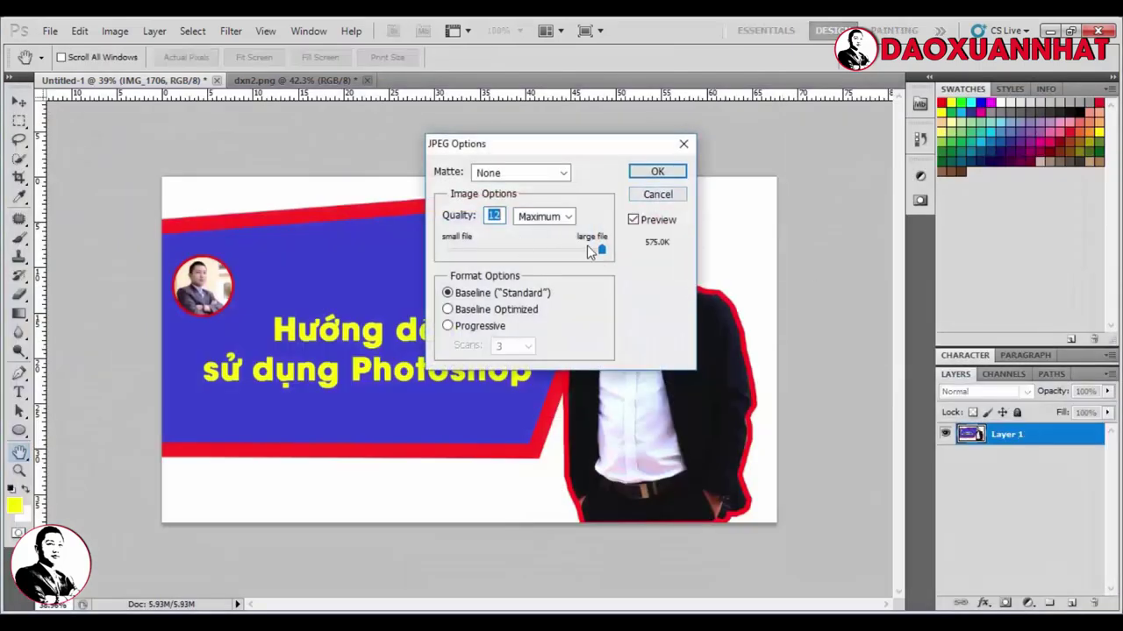
Set the JPEG Options quality preset to Maximum and confirm the save.
{"action": "mouse_move", "coordinate": [602, 249]}
{"action": "left_mouse_down"}
{"action": "mouse_move", "coordinate": [562, 262]}
{"action": "mouse_move", "coordinate": [636, 257]}
{"action": "left_mouse_up"}
{"action": "left_click", "coordinate": [555, 226]}
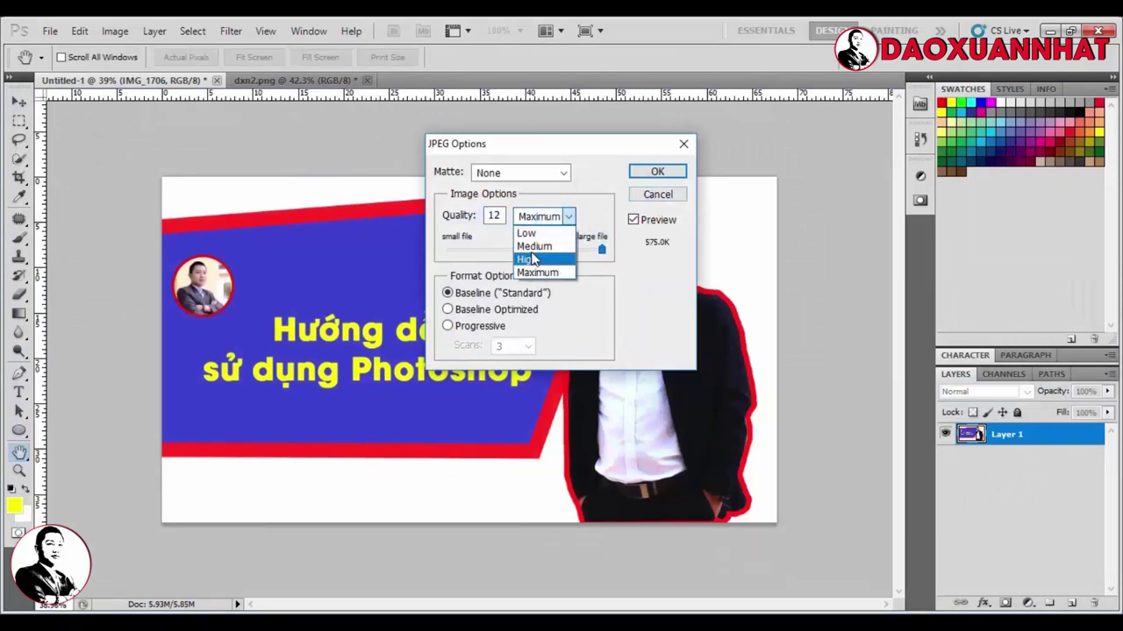
{"action": "left_click", "coordinate": [535, 229]}
{"action": "left_click", "coordinate": [568, 217]}
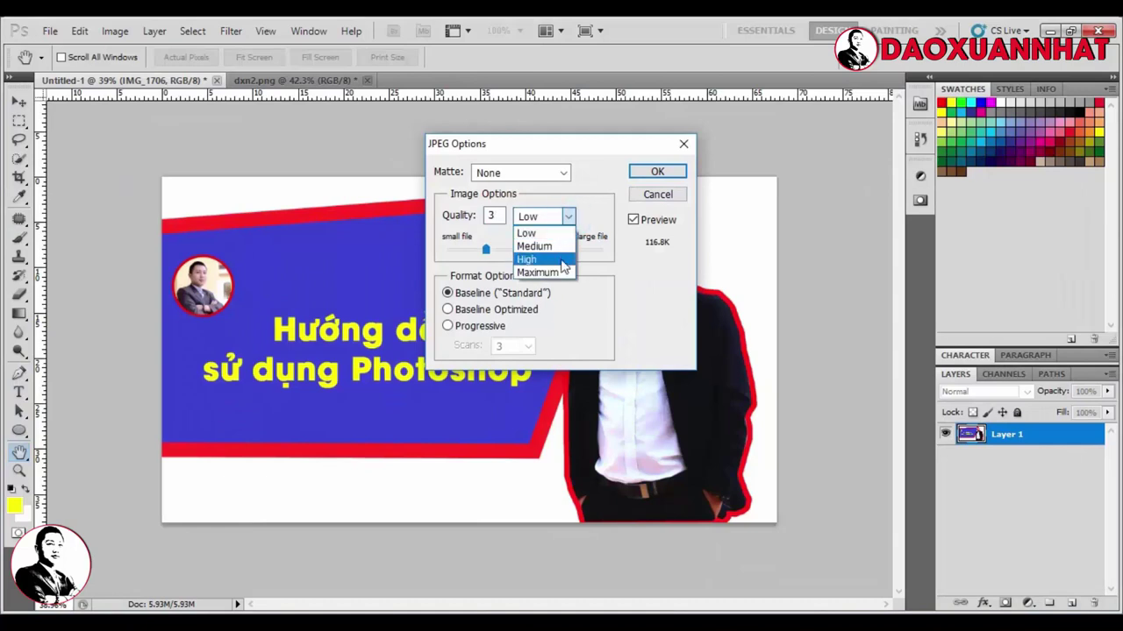
{"action": "left_click", "coordinate": [560, 272]}
{"action": "left_click", "coordinate": [658, 173]}
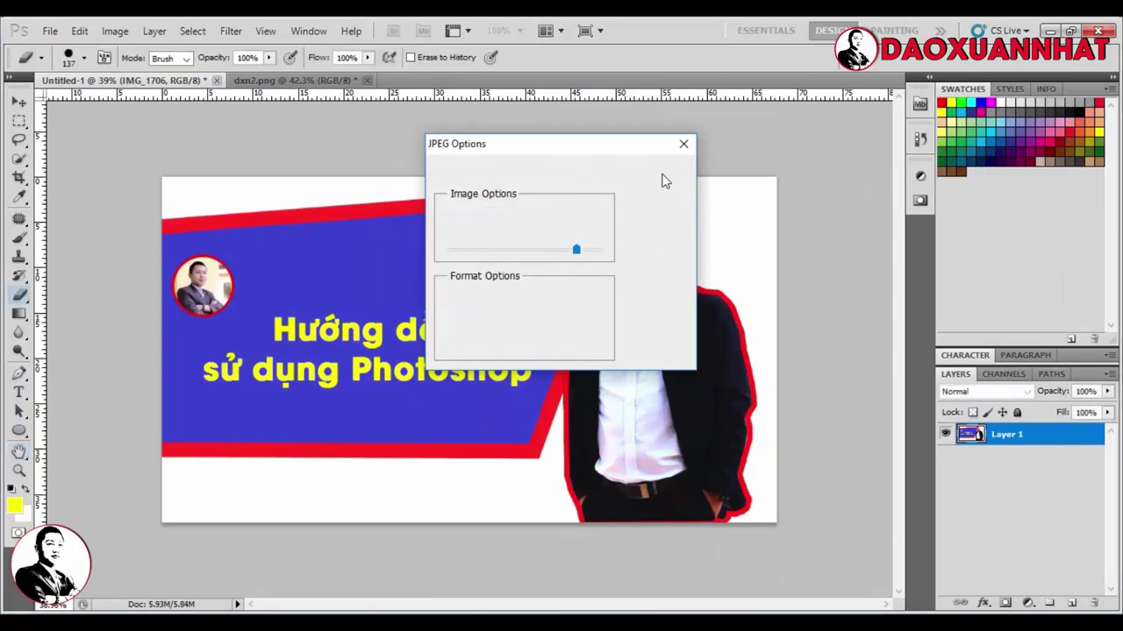